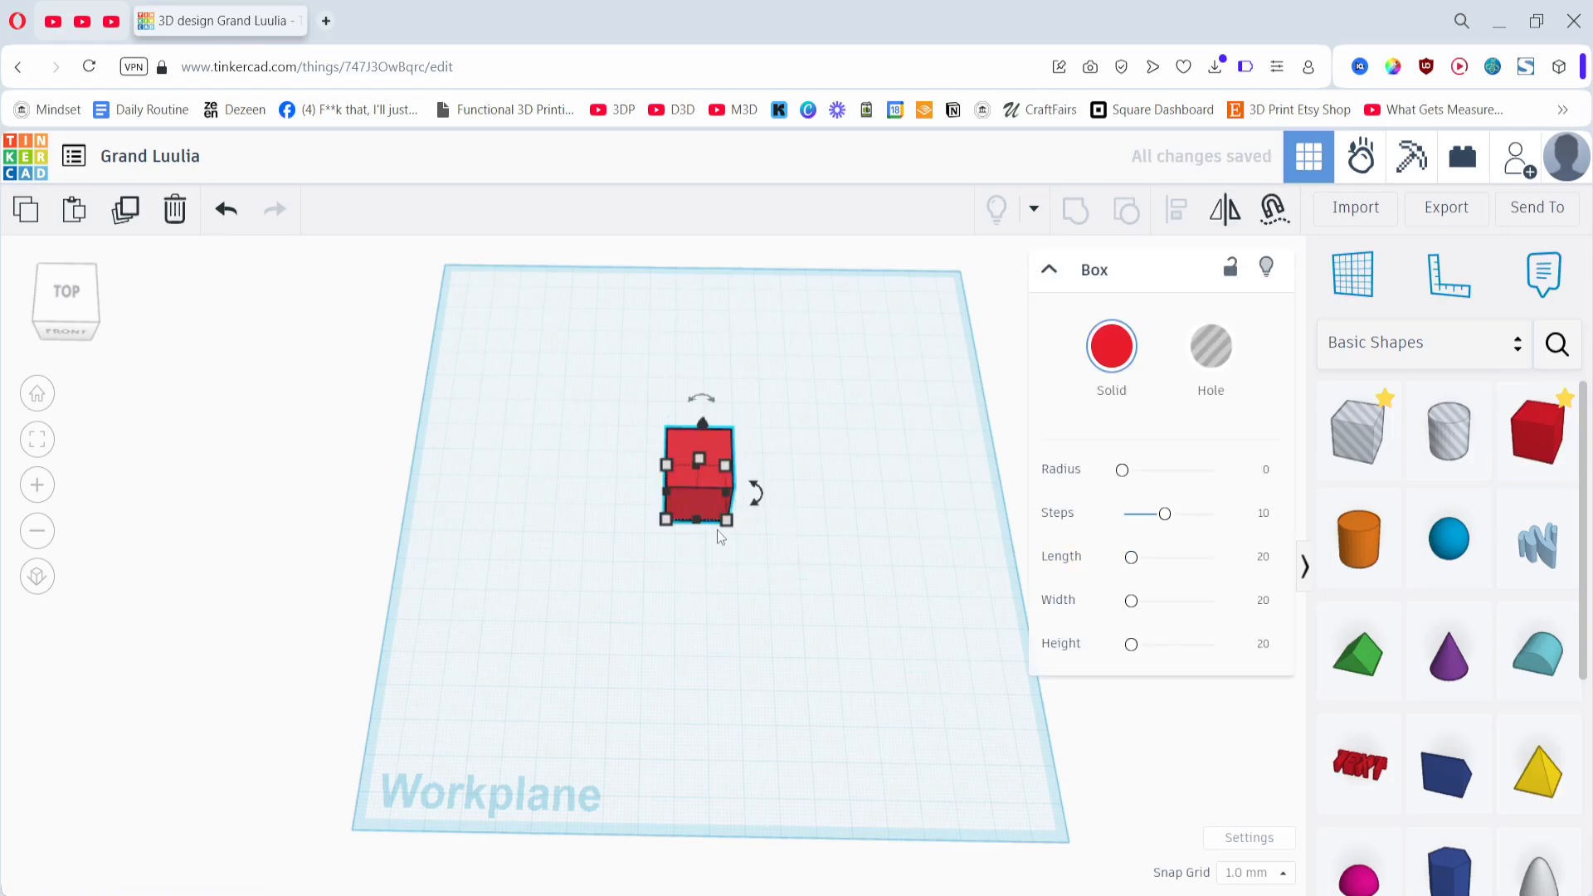
- Add a second box farther back on the workplane and fit it in the view
{"action": "key", "text": "f"}
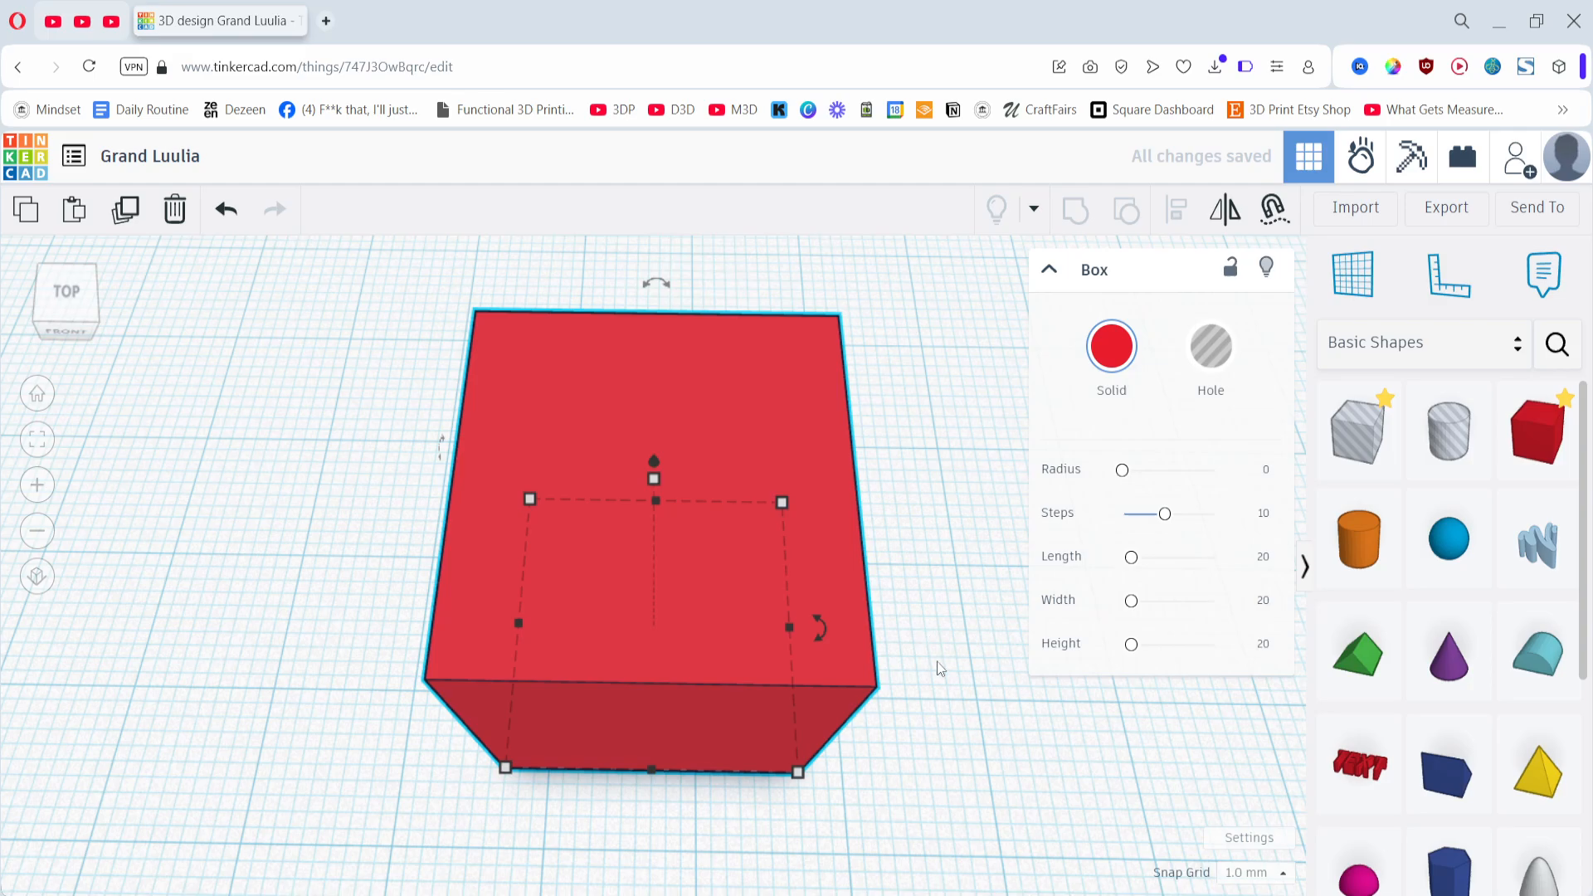
{"action": "scroll", "coordinate": [929, 655], "scroll_direction": "down", "scroll_amount": 3}
{"action": "middle_click_drag", "start_coordinate": [911, 634], "coordinate": [597, 531]}
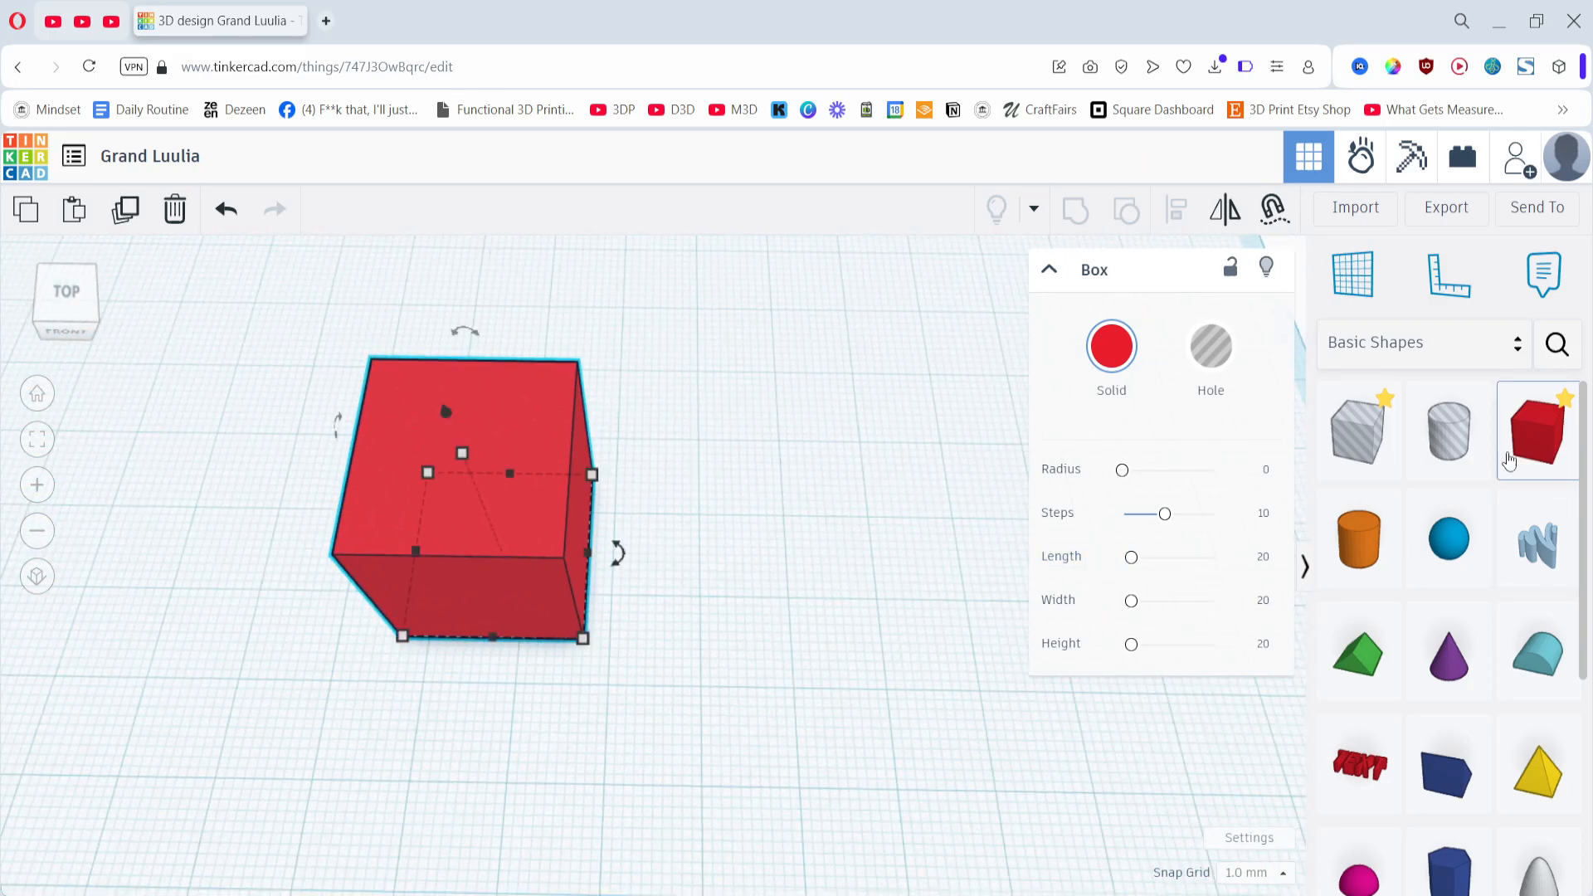
{"action": "left_click", "coordinate": [1548, 459]}
{"action": "left_click", "coordinate": [869, 350]}
{"action": "key", "text": "f"}
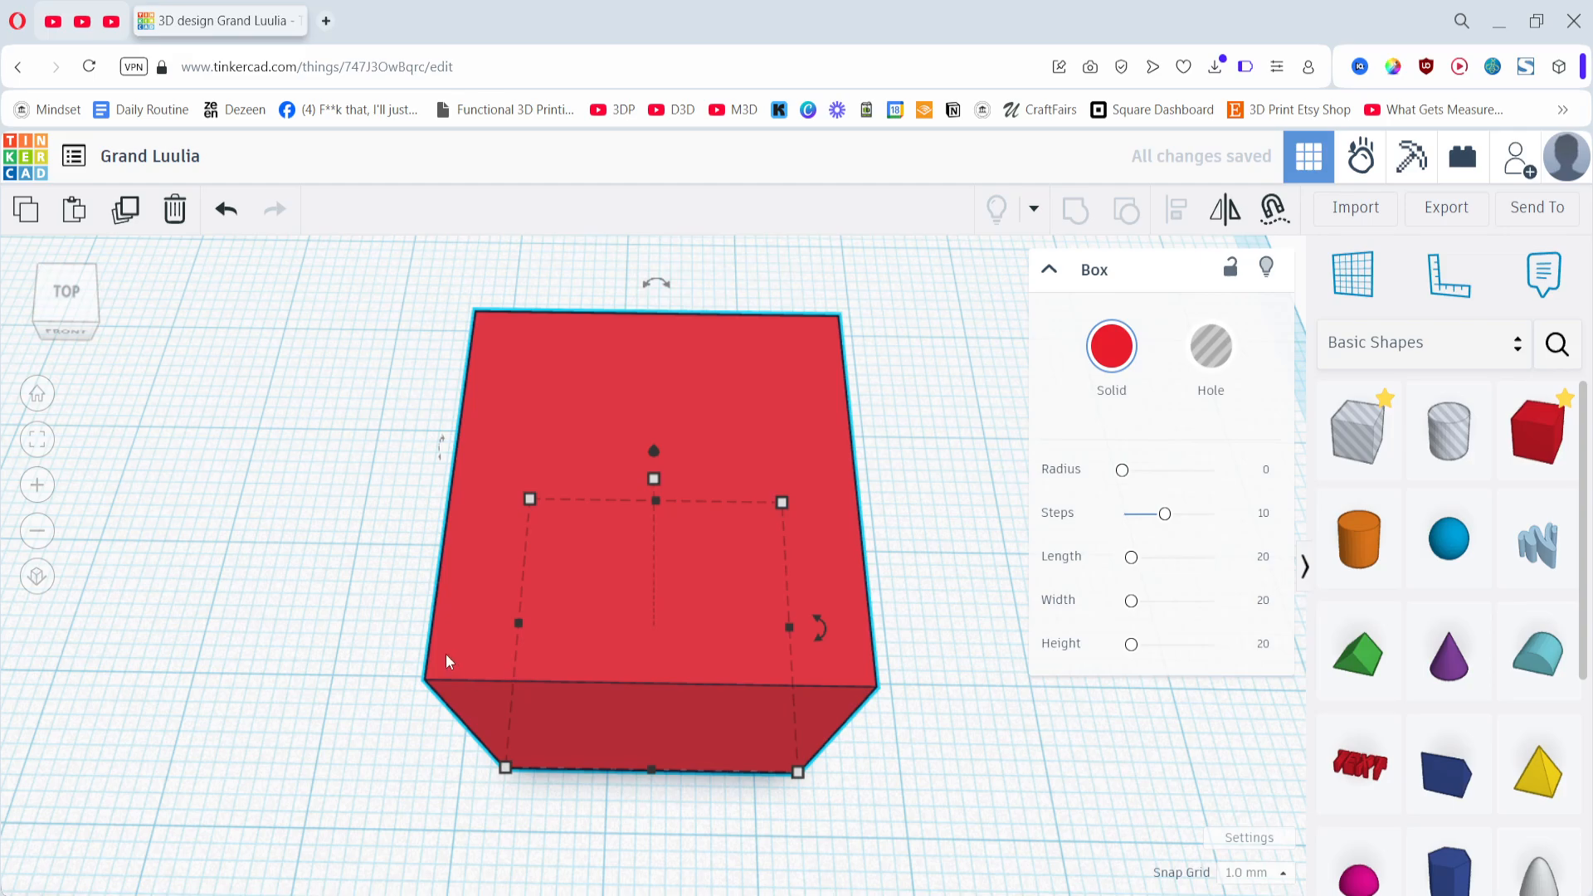
- Select the original front box and fit it in the view
{"action": "scroll", "coordinate": [450, 655], "scroll_direction": "down", "scroll_amount": 3}
{"action": "middle_click_drag", "start_coordinate": [345, 630], "coordinate": [640, 461]}
{"action": "left_click", "coordinate": [419, 569]}
{"action": "key", "text": "f"}
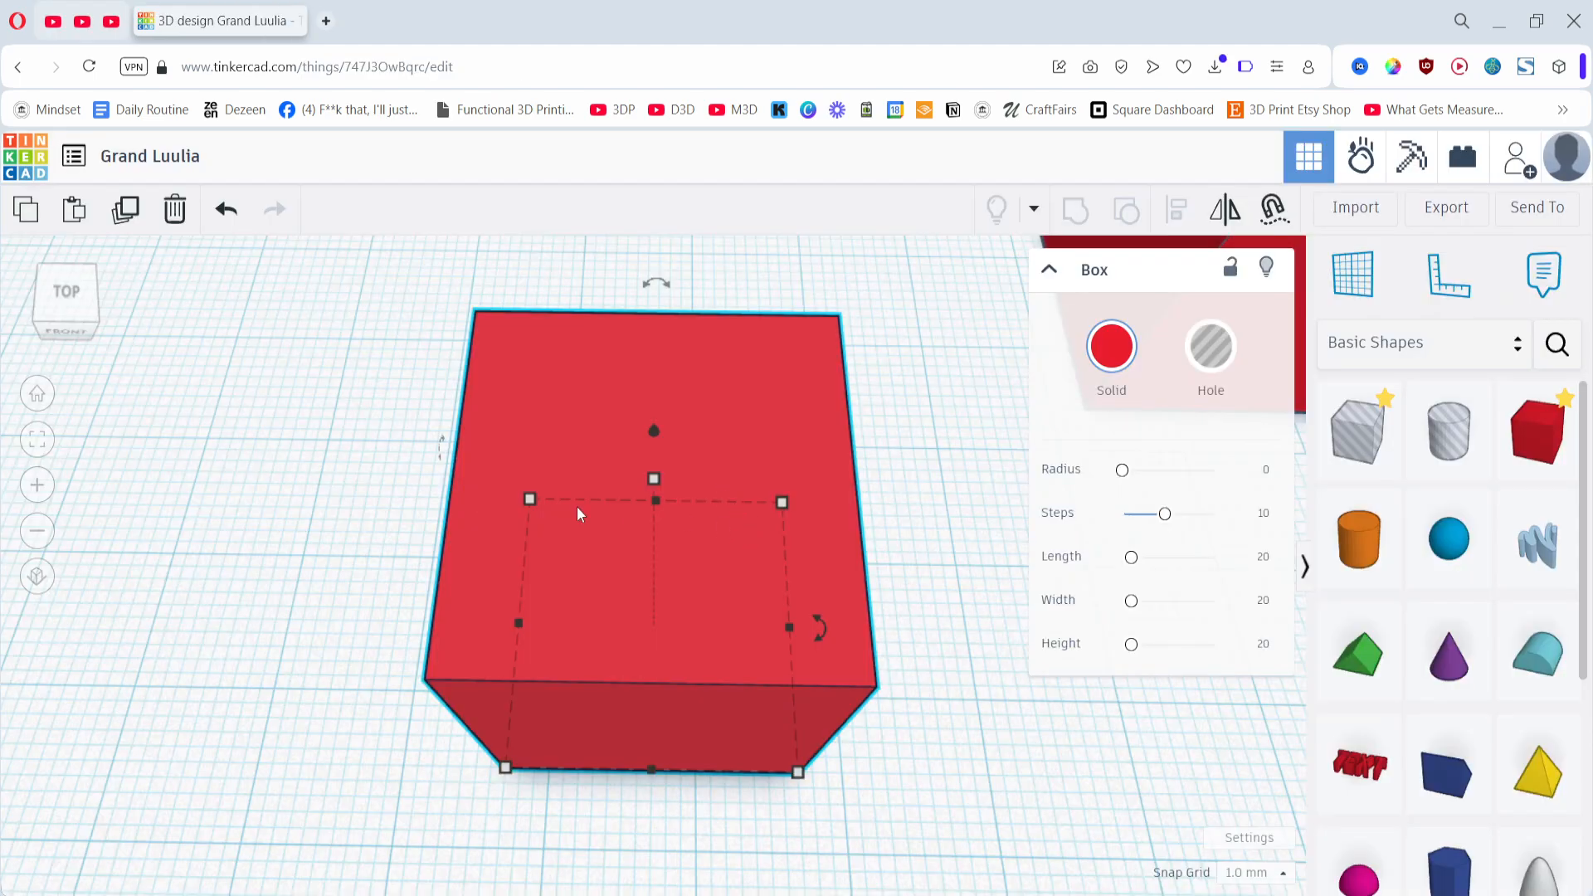
- Check the viewing controls on the Tinkercad keyboard shortcuts page and practise orbiting and zooming around the boxes
{"action": "right_click_drag", "start_coordinate": [580, 515], "coordinate": [370, 540]}
{"action": "key", "text": "alt+Tab"}
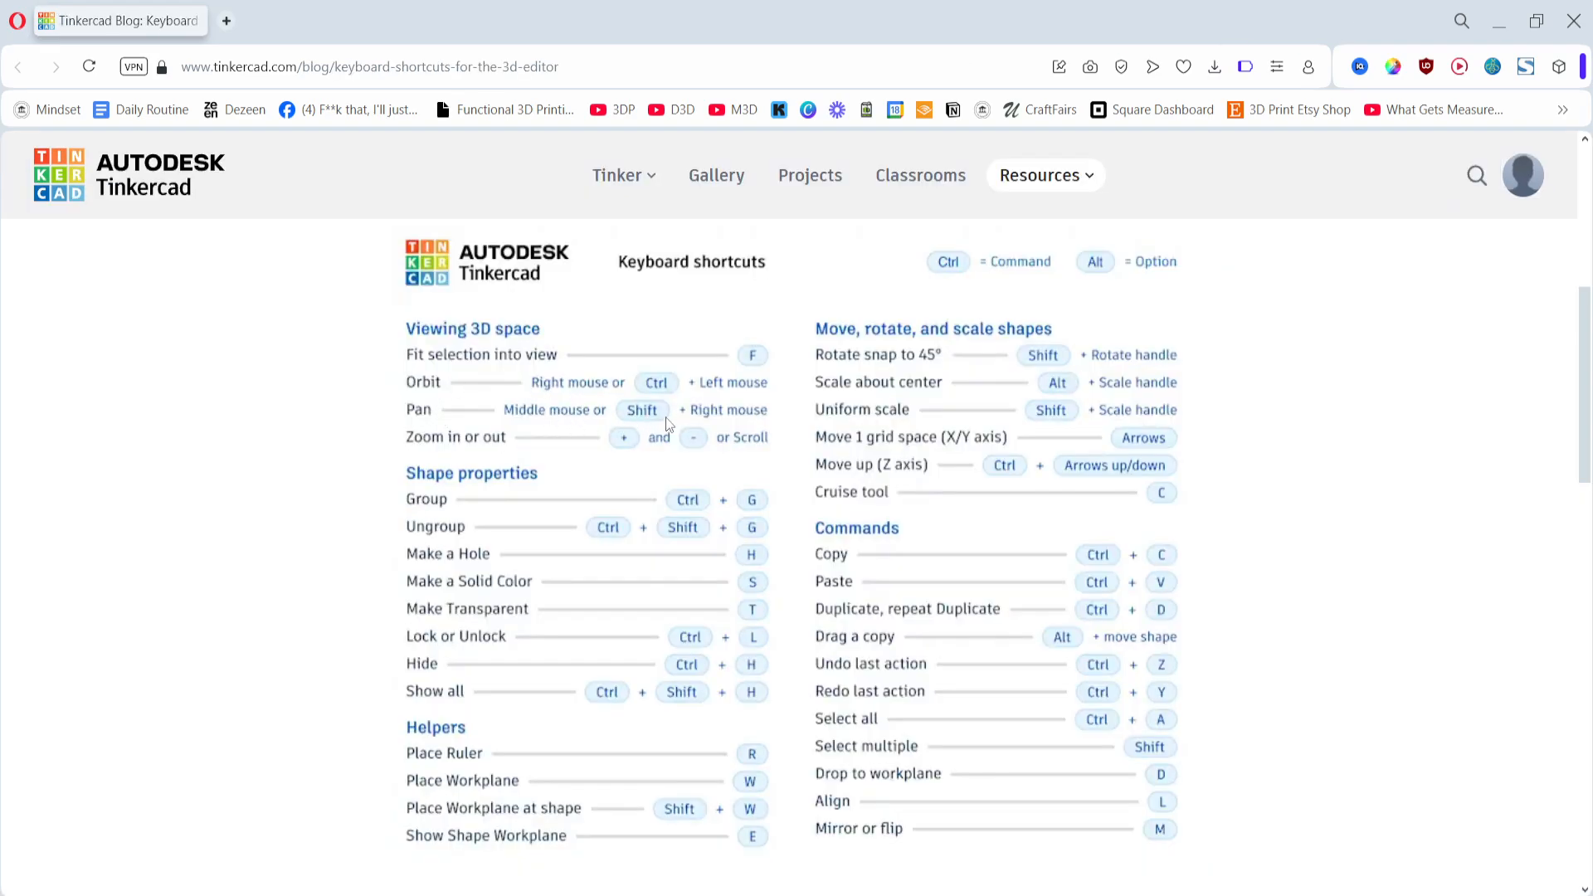
{"action": "key", "text": "alt+Tab"}
{"action": "right_click_drag", "start_coordinate": [694, 446], "coordinate": [409, 616]}
{"action": "key", "text": "alt+Tab"}
{"action": "key", "text": "alt+Tab"}
{"action": "scroll", "coordinate": [715, 617], "scroll_direction": "down", "scroll_amount": 3}
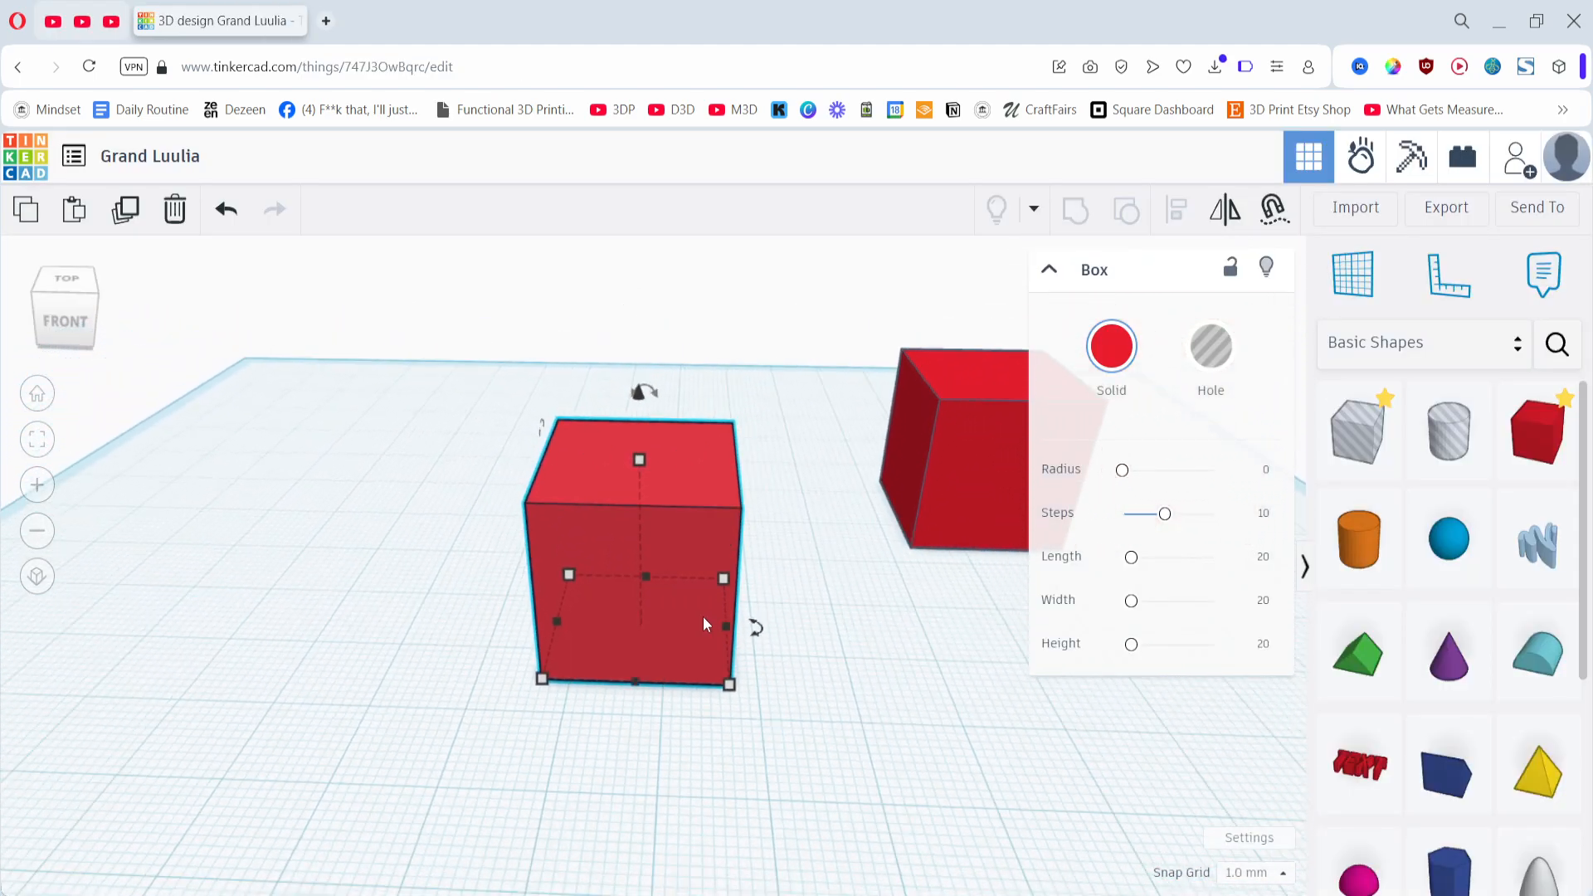
{"action": "scroll", "coordinate": [664, 620], "scroll_direction": "up", "scroll_amount": 3}
{"action": "scroll", "coordinate": [582, 626], "scroll_direction": "down", "scroll_amount": 4}
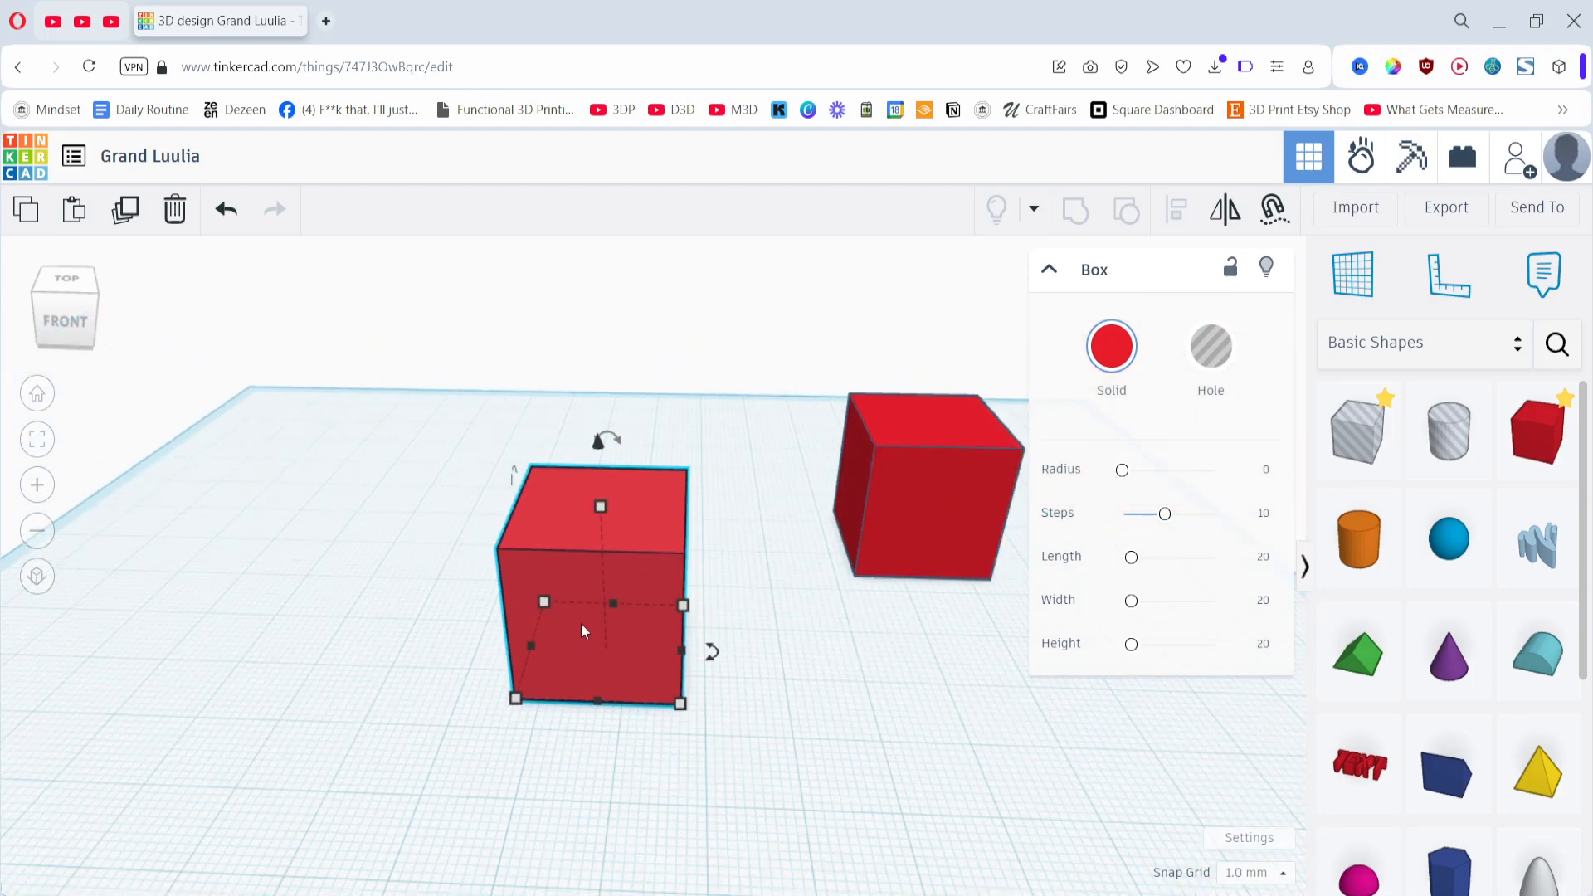
{"action": "scroll", "coordinate": [582, 624], "scroll_direction": "up", "scroll_amount": 1}
{"action": "scroll", "coordinate": [573, 638], "scroll_direction": "up", "scroll_amount": 2}
{"action": "scroll", "coordinate": [546, 647], "scroll_direction": "down", "scroll_amount": 4}
{"action": "scroll", "coordinate": [545, 646], "scroll_direction": "up", "scroll_amount": 5}
- Group the two boxes, try moving the group and undo that move
{"action": "key", "text": "alt+Tab"}
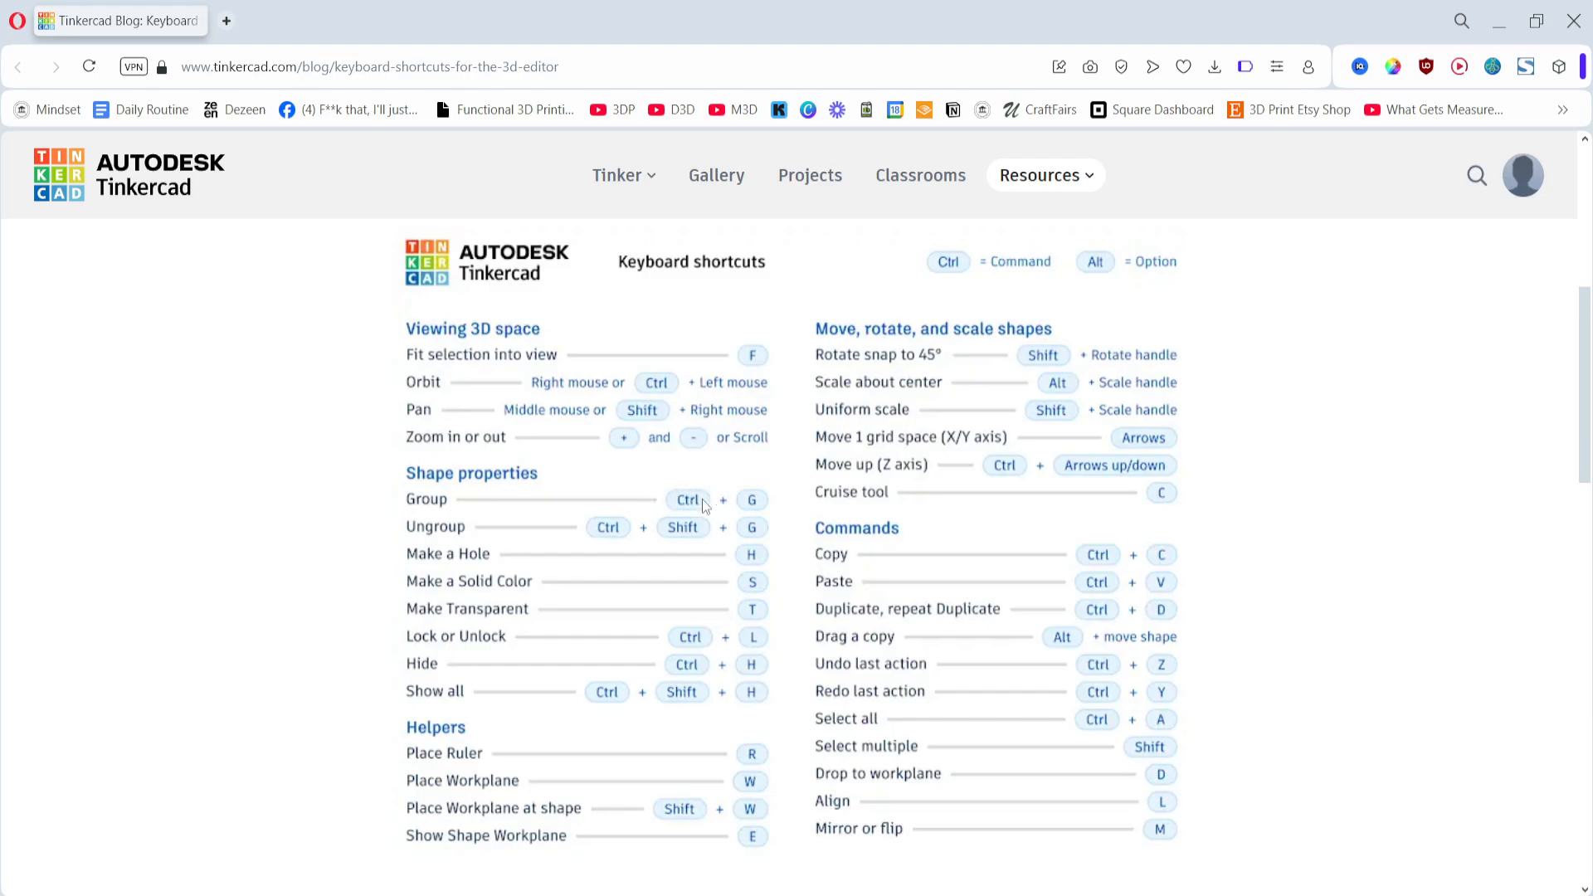
{"action": "key", "text": "alt+Tab"}
{"action": "scroll", "coordinate": [838, 549], "scroll_direction": "down", "scroll_amount": 4}
{"action": "middle_click_drag", "start_coordinate": [838, 549], "coordinate": [694, 635]}
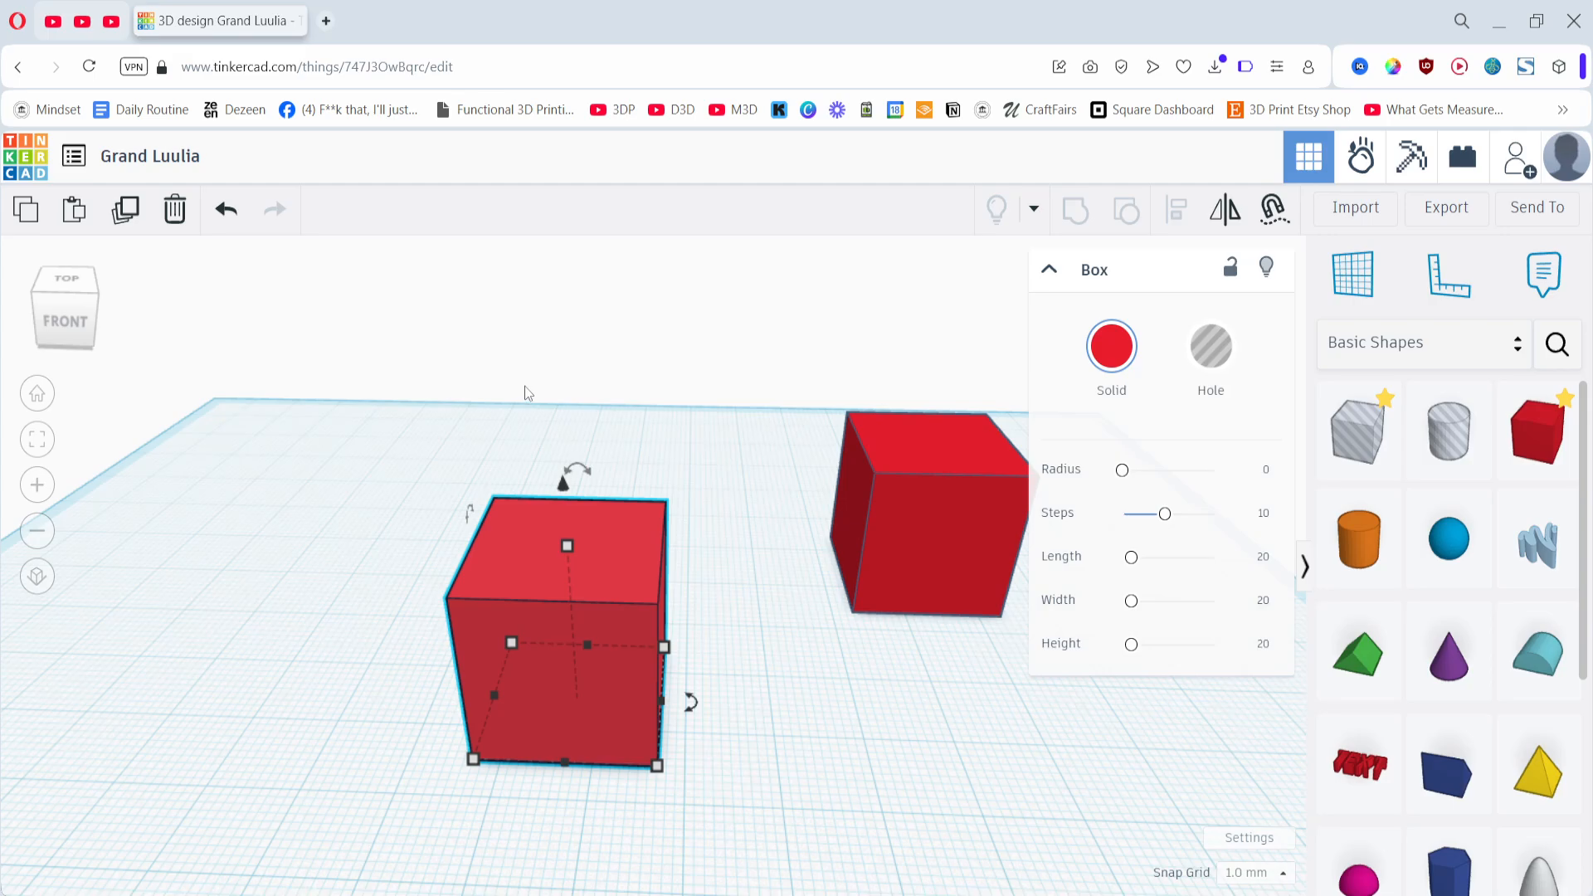
{"action": "left_click_drag", "start_coordinate": [645, 487], "coordinate": [954, 740]}
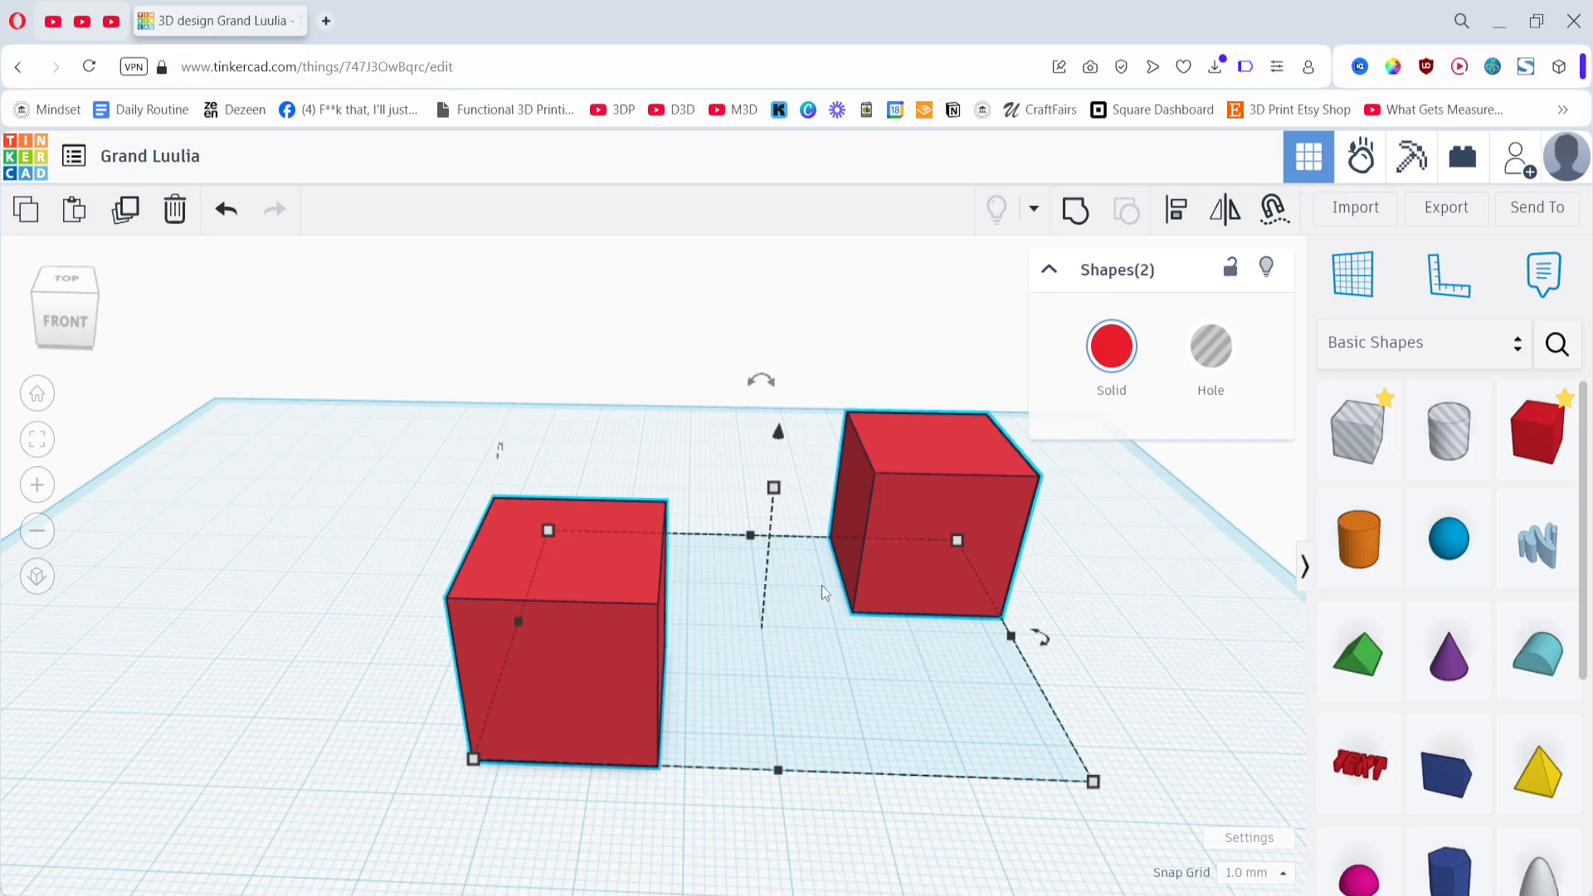
{"action": "key", "text": "ctrl+g"}
{"action": "left_click_drag", "start_coordinate": [941, 488], "coordinate": [879, 518]}
{"action": "key", "text": "ctrl+z"}
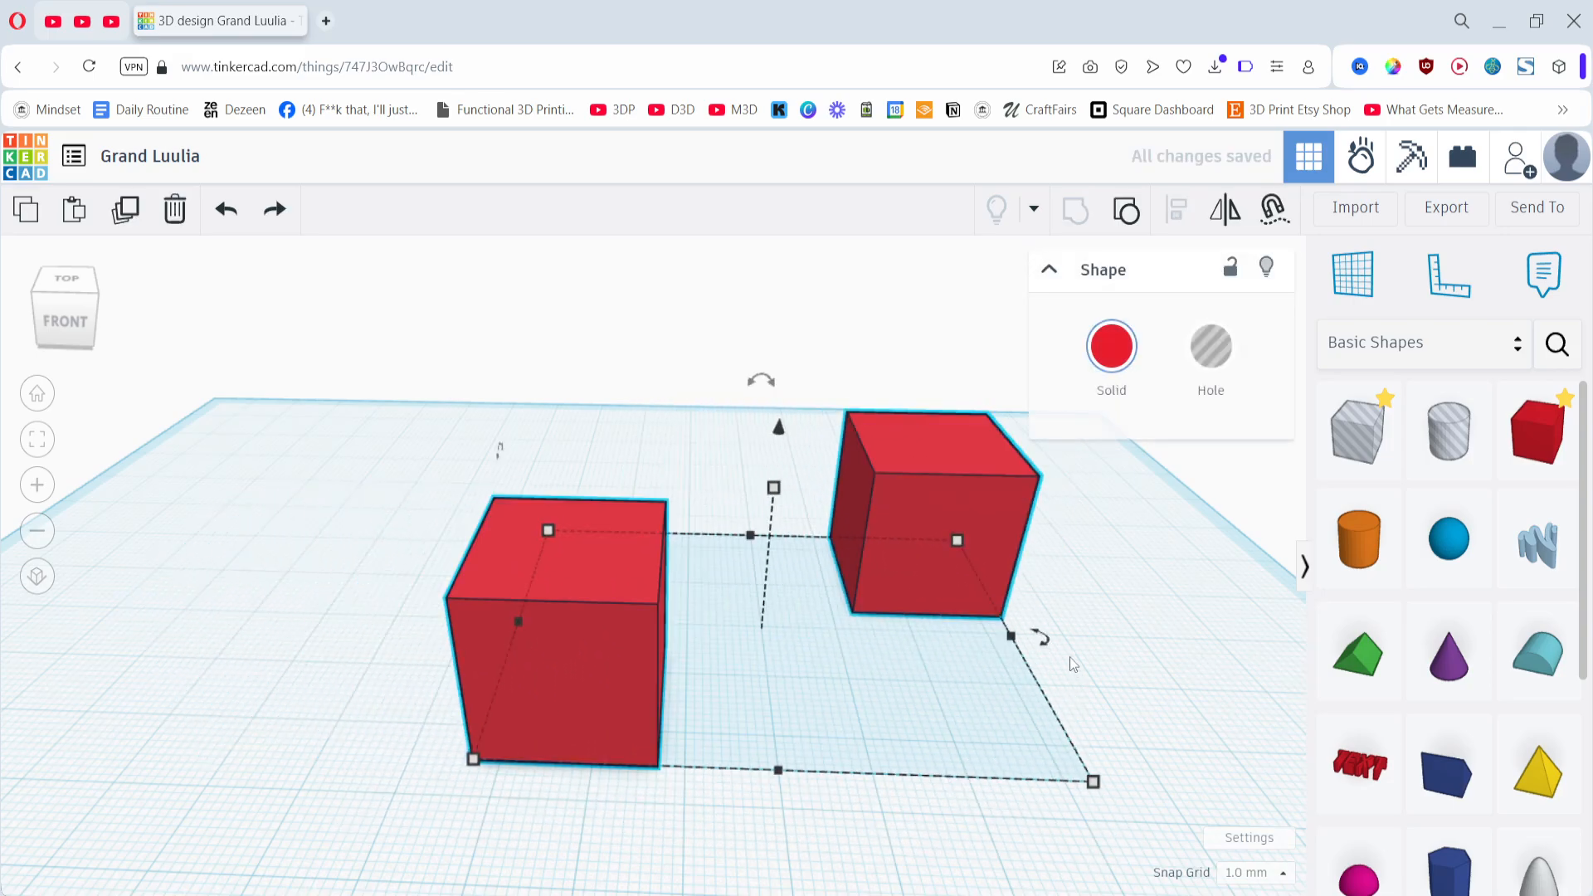
- Recolour the grouped boxes with the medium blue preset
{"action": "scroll", "coordinate": [1060, 638], "scroll_direction": "down", "scroll_amount": 2}
{"action": "middle_click_drag", "start_coordinate": [1162, 629], "coordinate": [1100, 613]}
{"action": "left_click", "coordinate": [1100, 613]}
{"action": "left_click", "coordinate": [925, 520]}
{"action": "left_click", "coordinate": [1111, 346]}
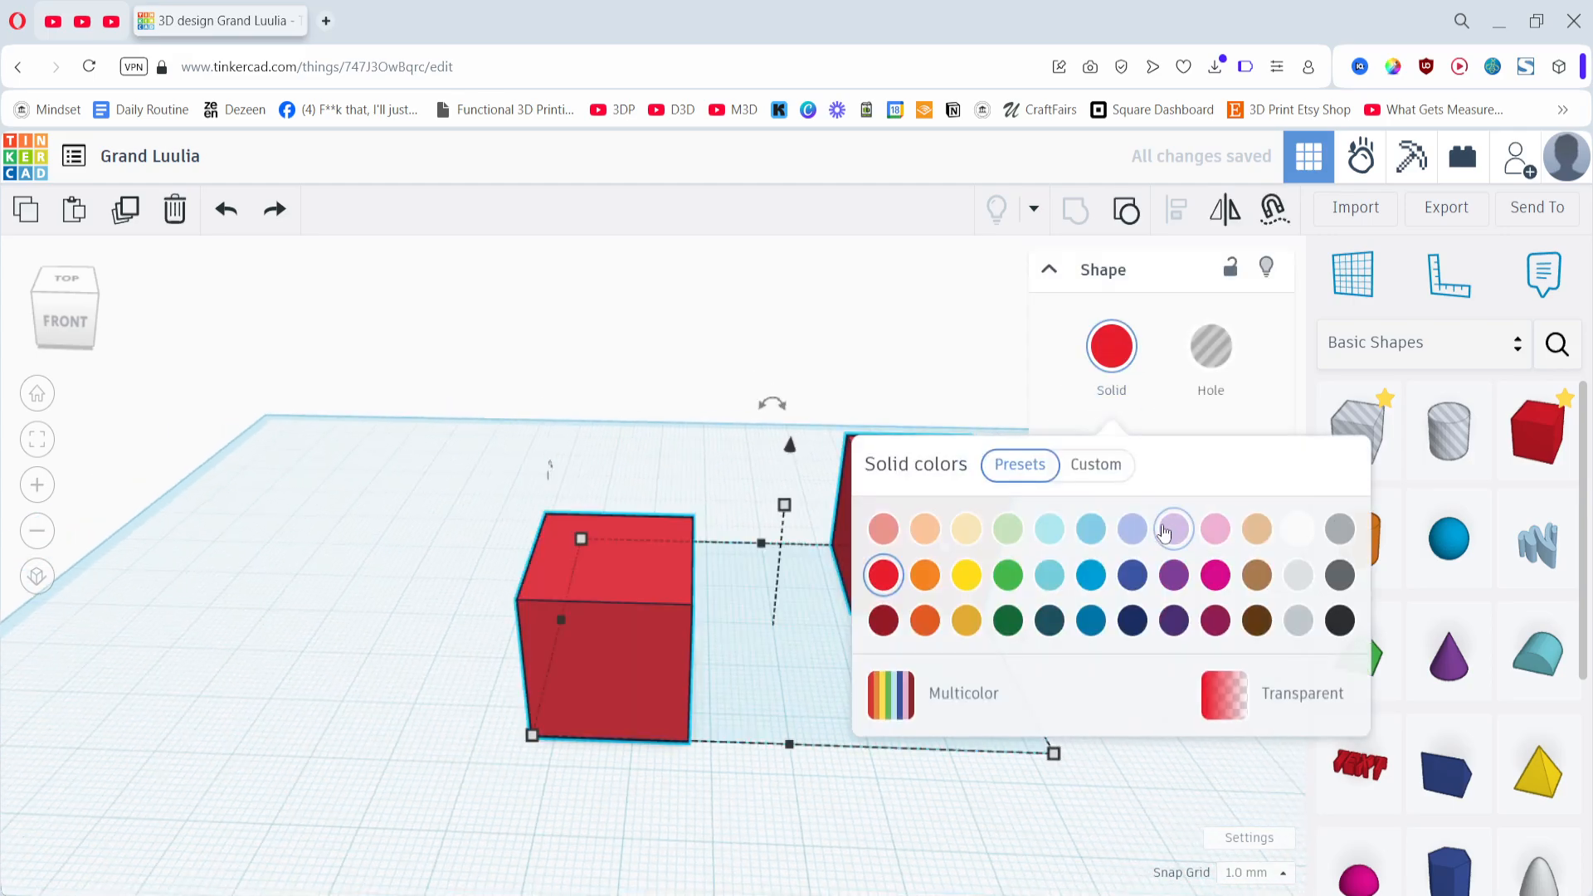
{"action": "left_click", "coordinate": [1091, 574]}
{"action": "left_click", "coordinate": [696, 442]}
{"action": "left_click", "coordinate": [626, 592]}
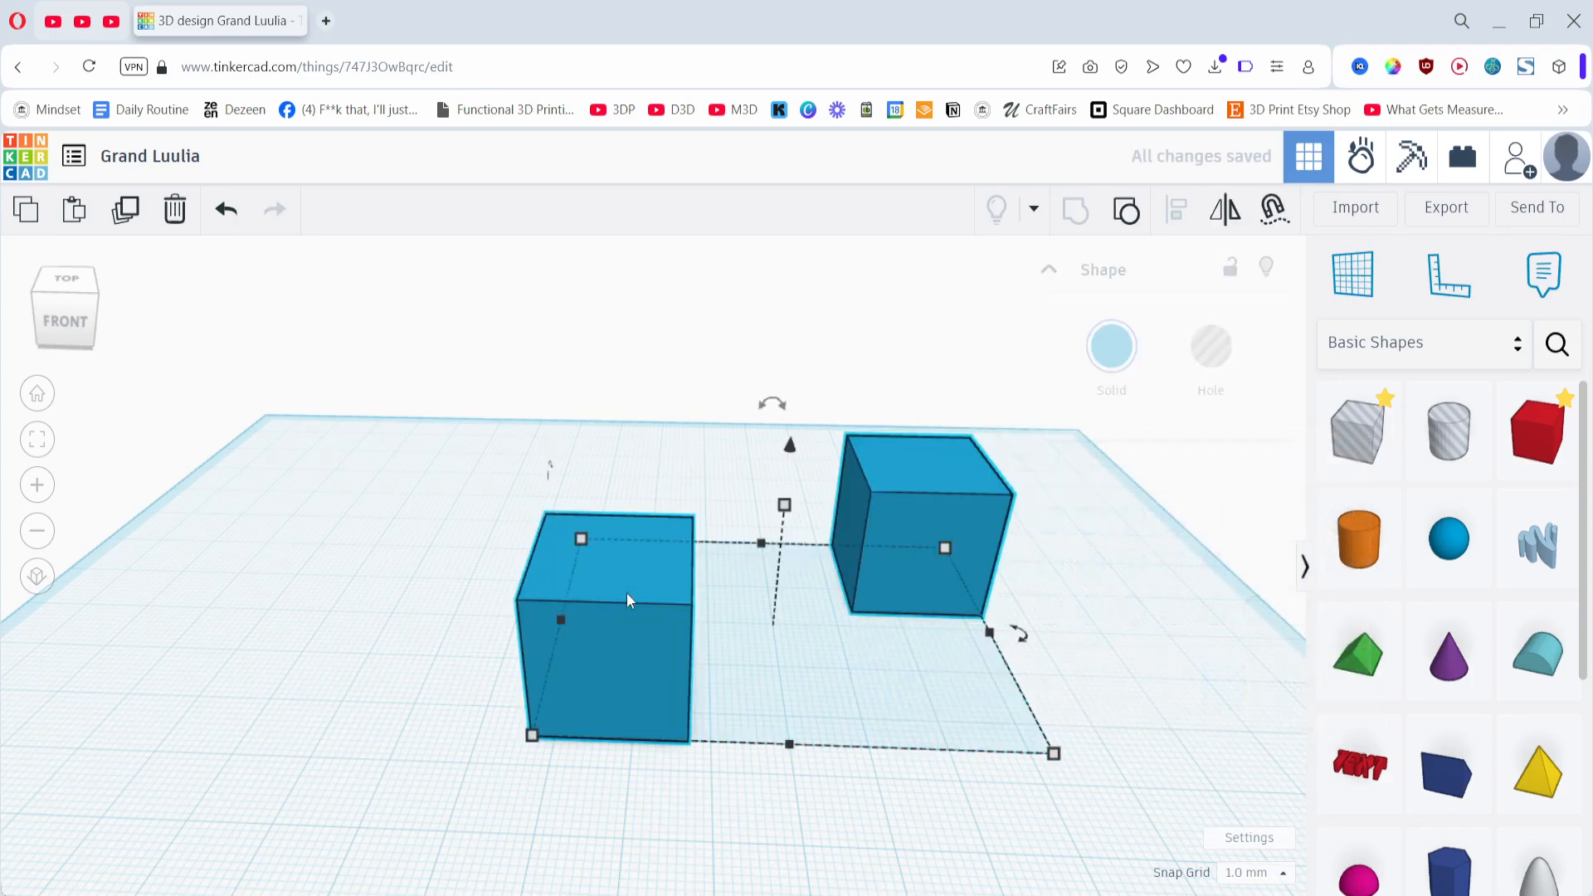
- Ungroup the two boxes and check the ungroup entry on the keyboard shortcuts page
{"action": "left_click", "coordinate": [1122, 343]}
{"action": "left_click_drag", "start_coordinate": [551, 423], "coordinate": [964, 682]}
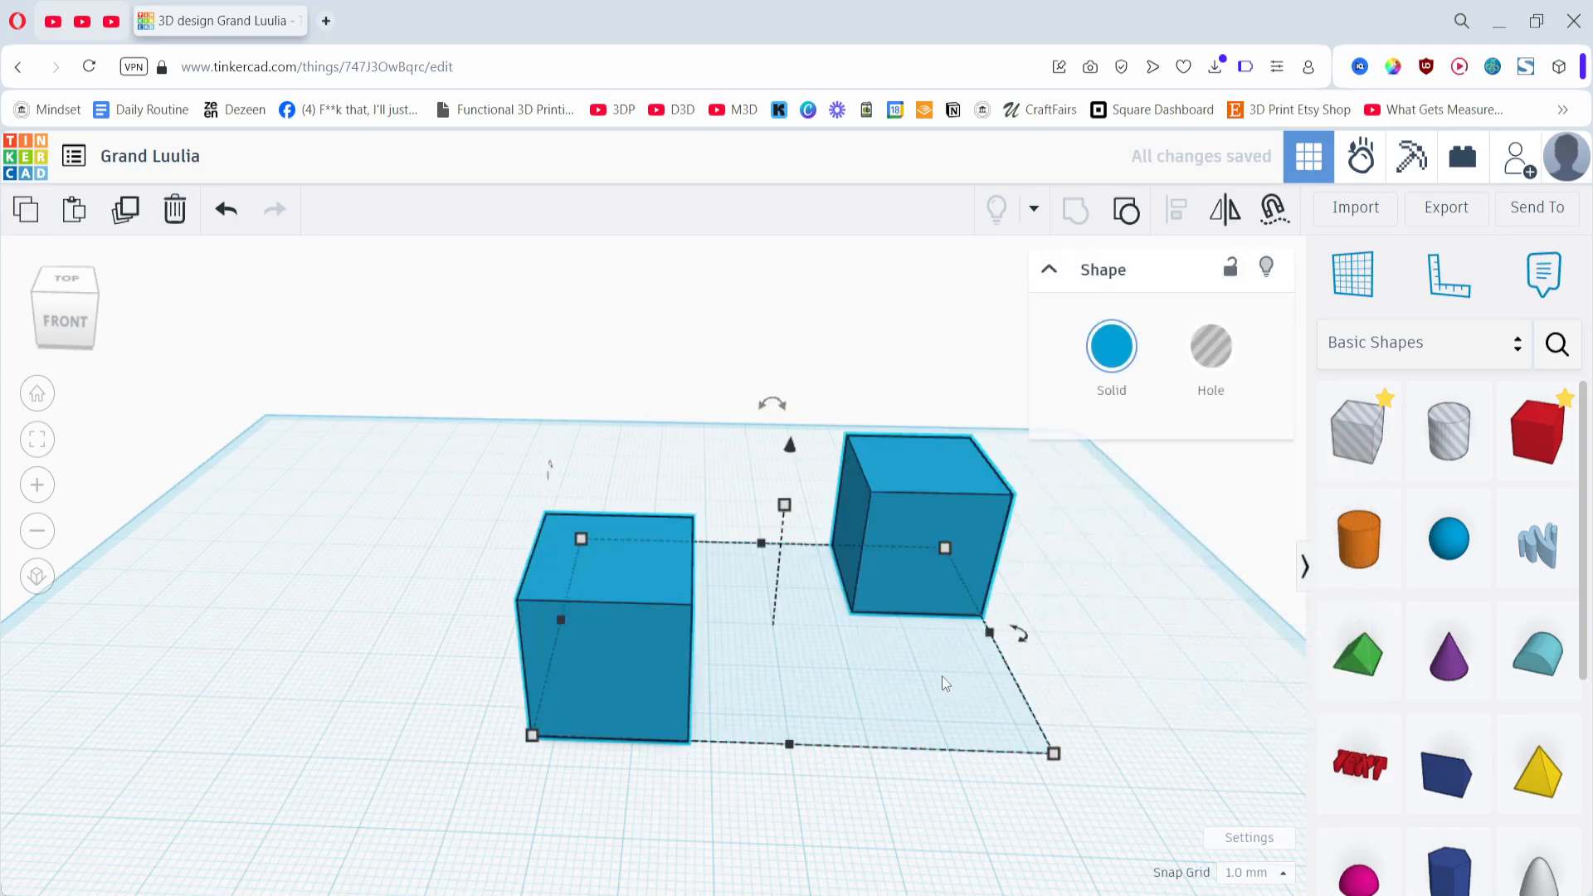
{"action": "key", "text": "ctrl+shift+g"}
{"action": "key", "text": "alt+Tab"}
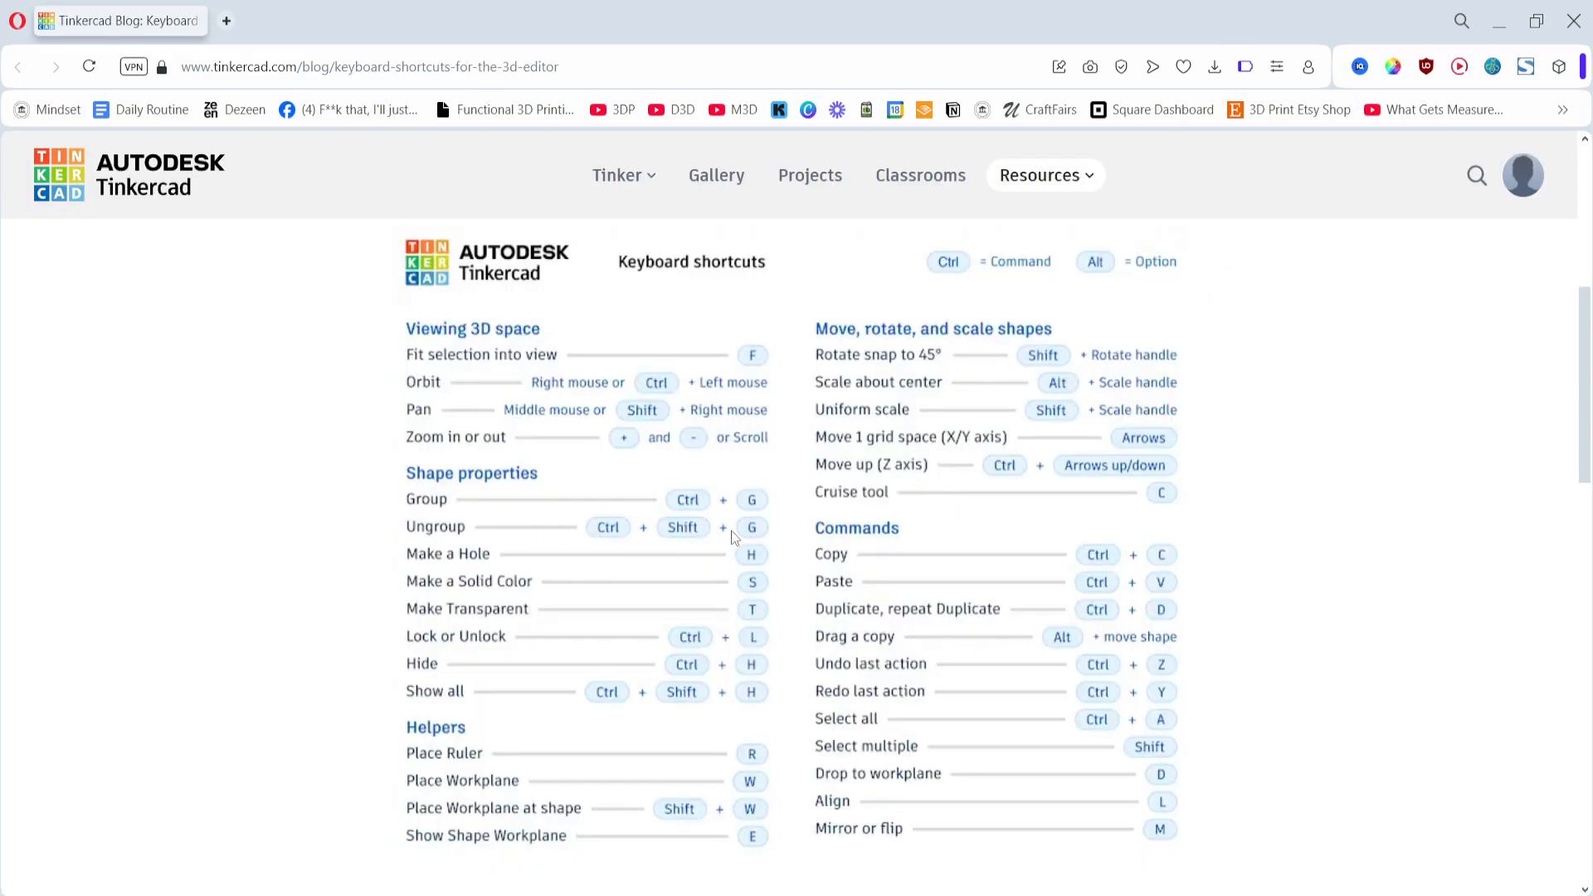
{"action": "key", "text": "alt+Tab"}
- Recolour the rear box with the turquoise preset
{"action": "left_click", "coordinate": [942, 529]}
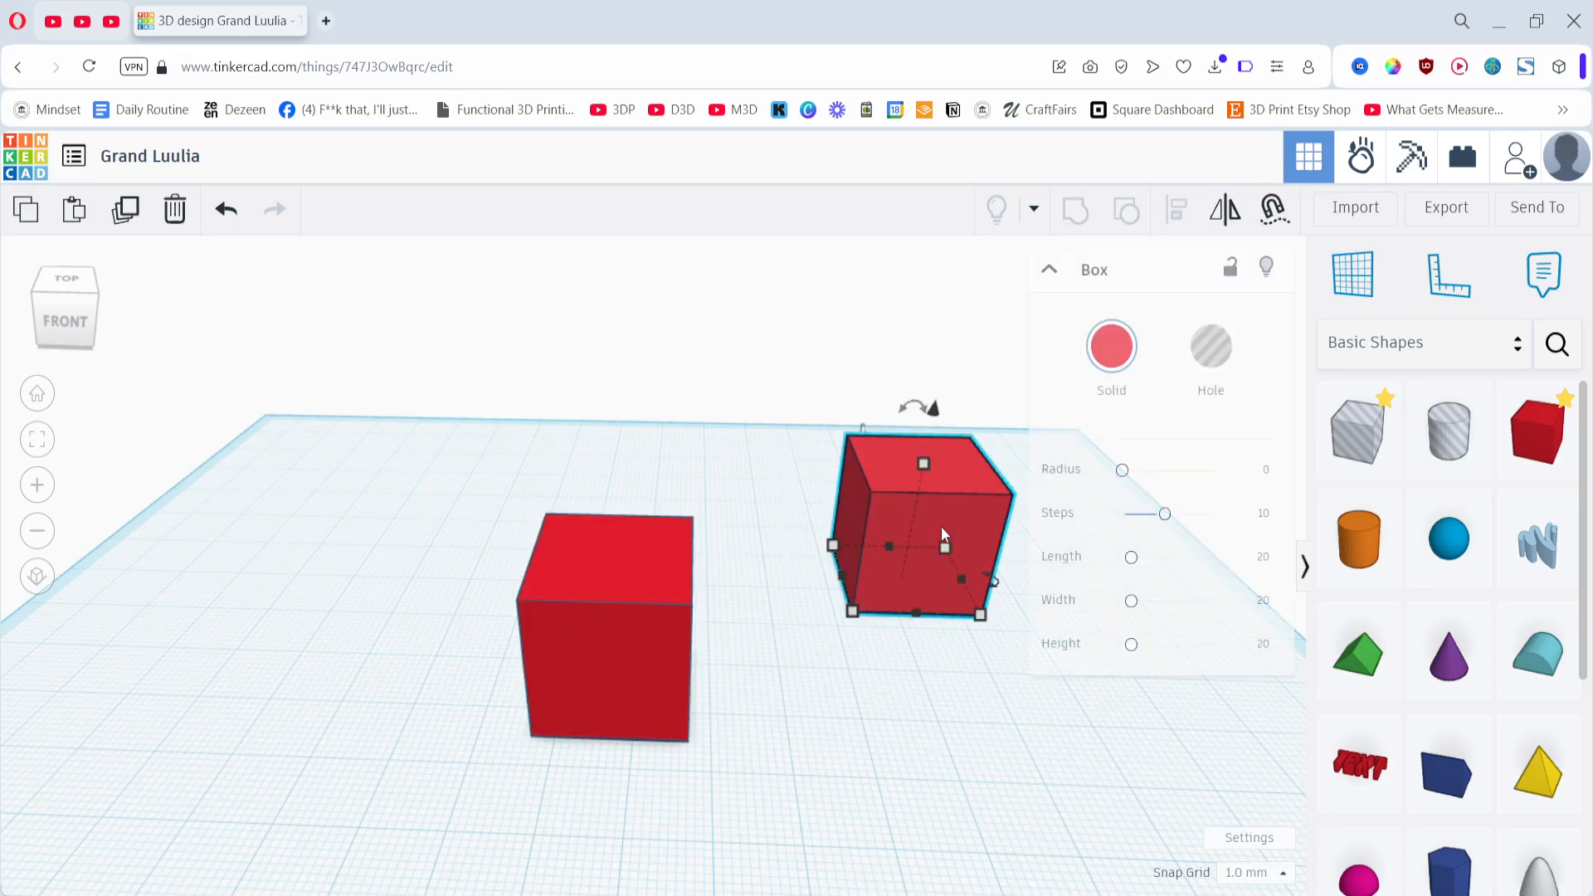
{"action": "left_click", "coordinate": [1110, 345]}
{"action": "left_click", "coordinate": [1048, 574]}
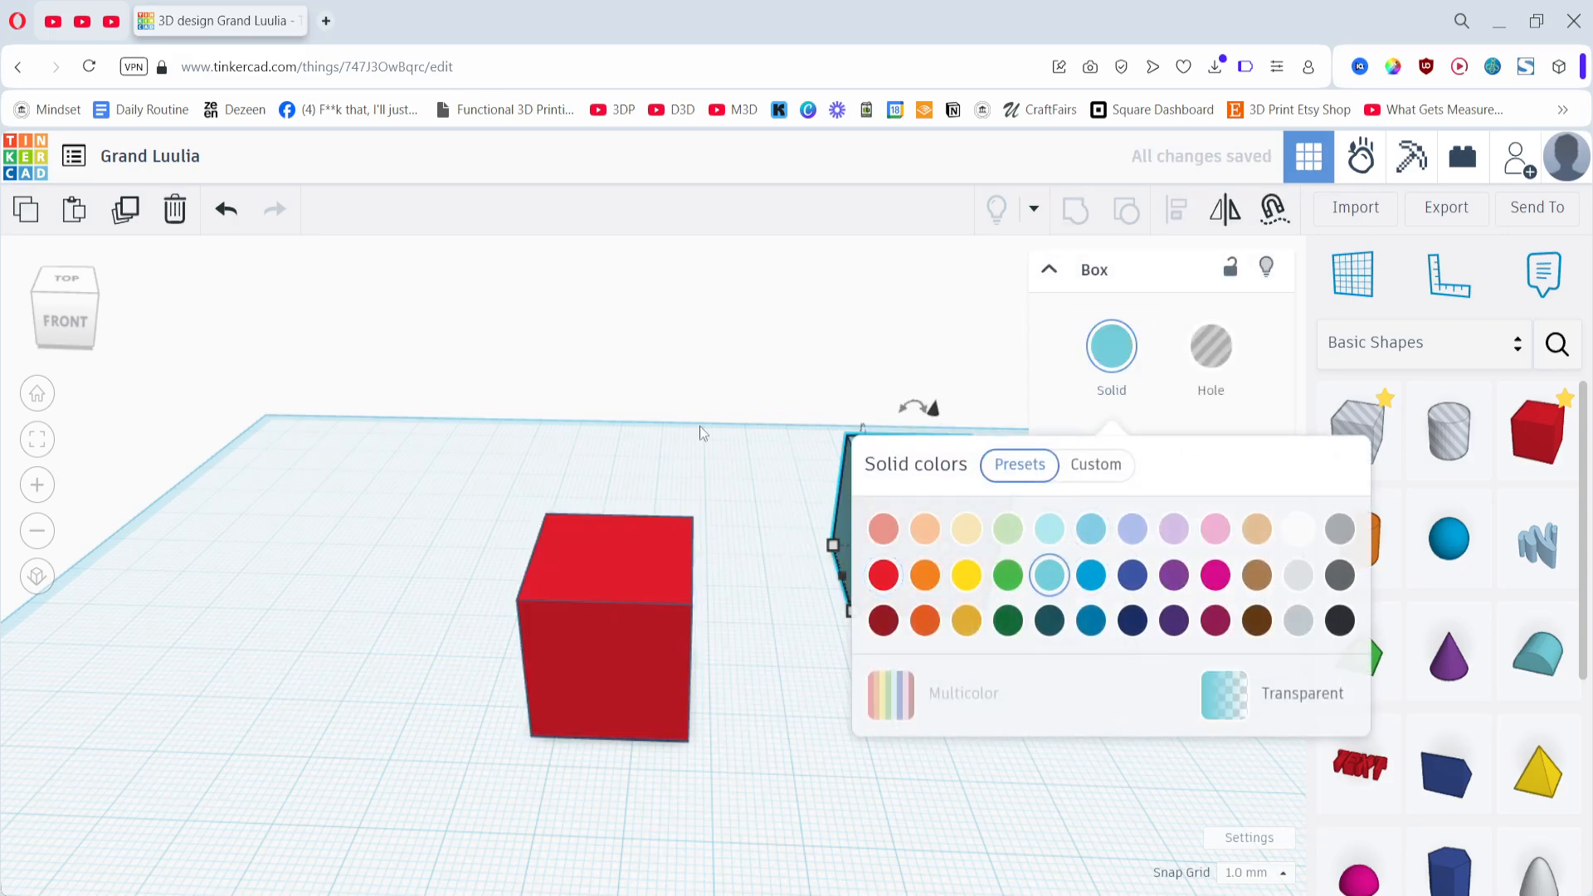
{"action": "left_click", "coordinate": [699, 431]}
- Group the red and turquoise boxes, ungroup them again and clear the selection
{"action": "left_click_drag", "start_coordinate": [597, 412], "coordinate": [948, 719]}
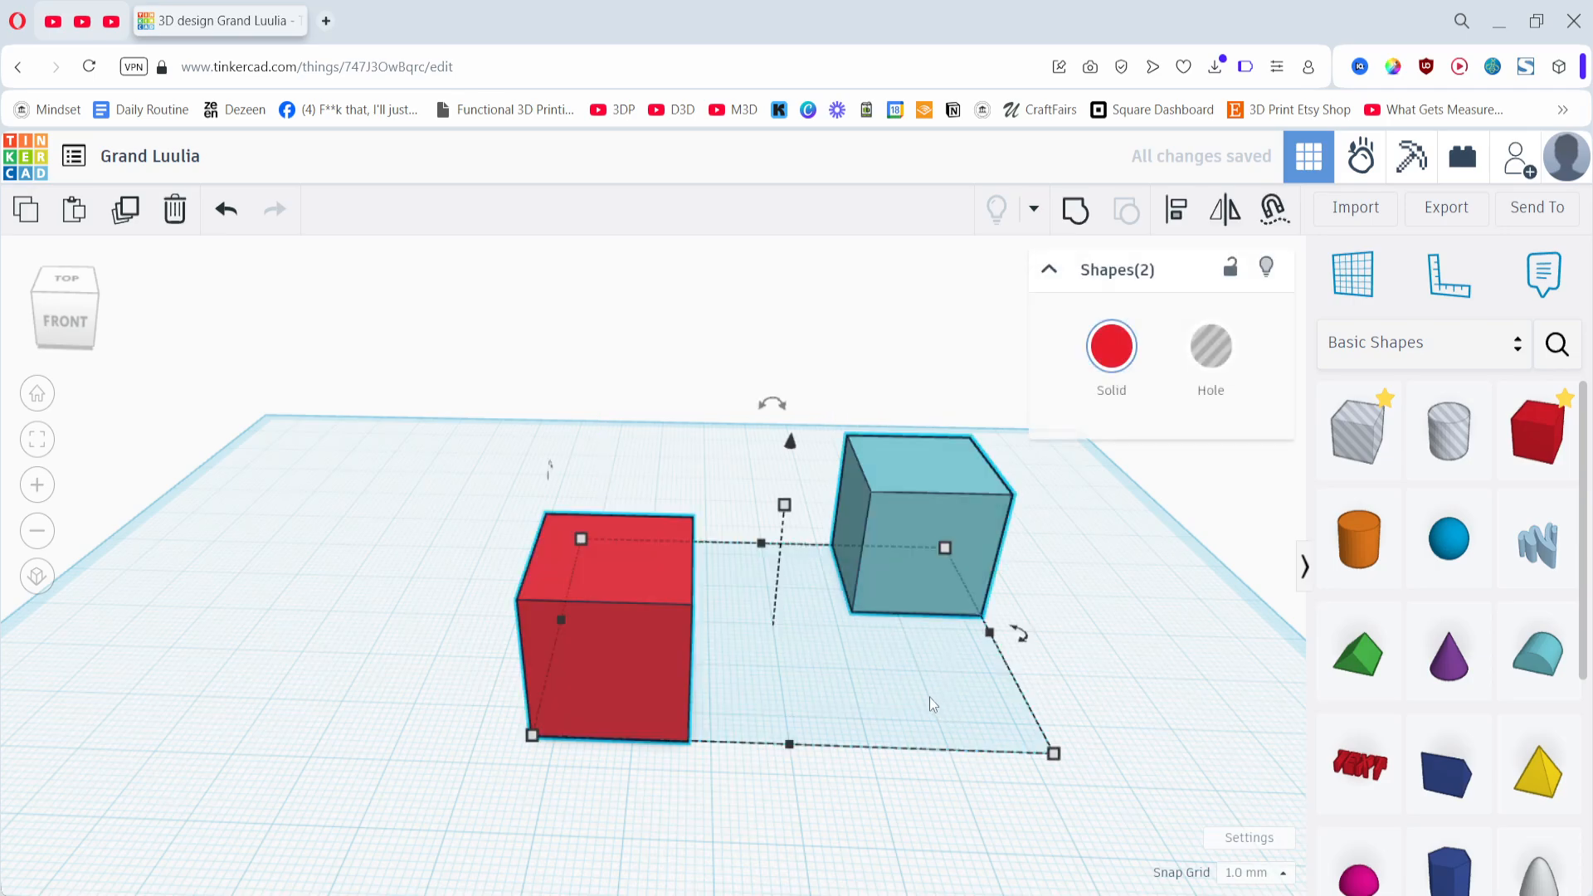
{"action": "key", "text": "ctrl+g"}
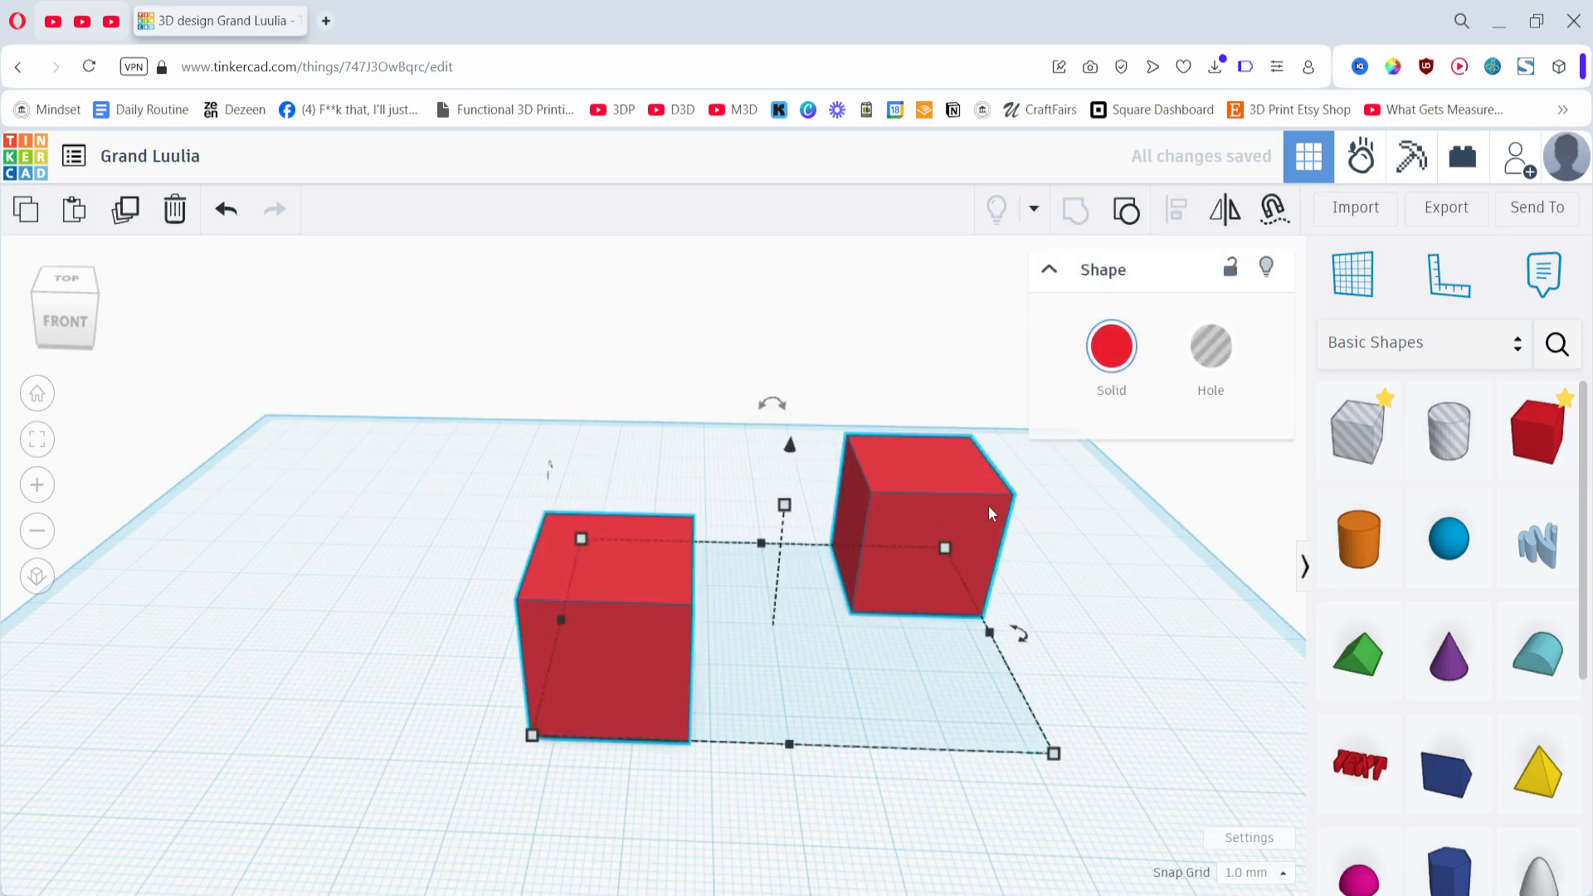
{"action": "key", "text": "ctrl+shift+g"}
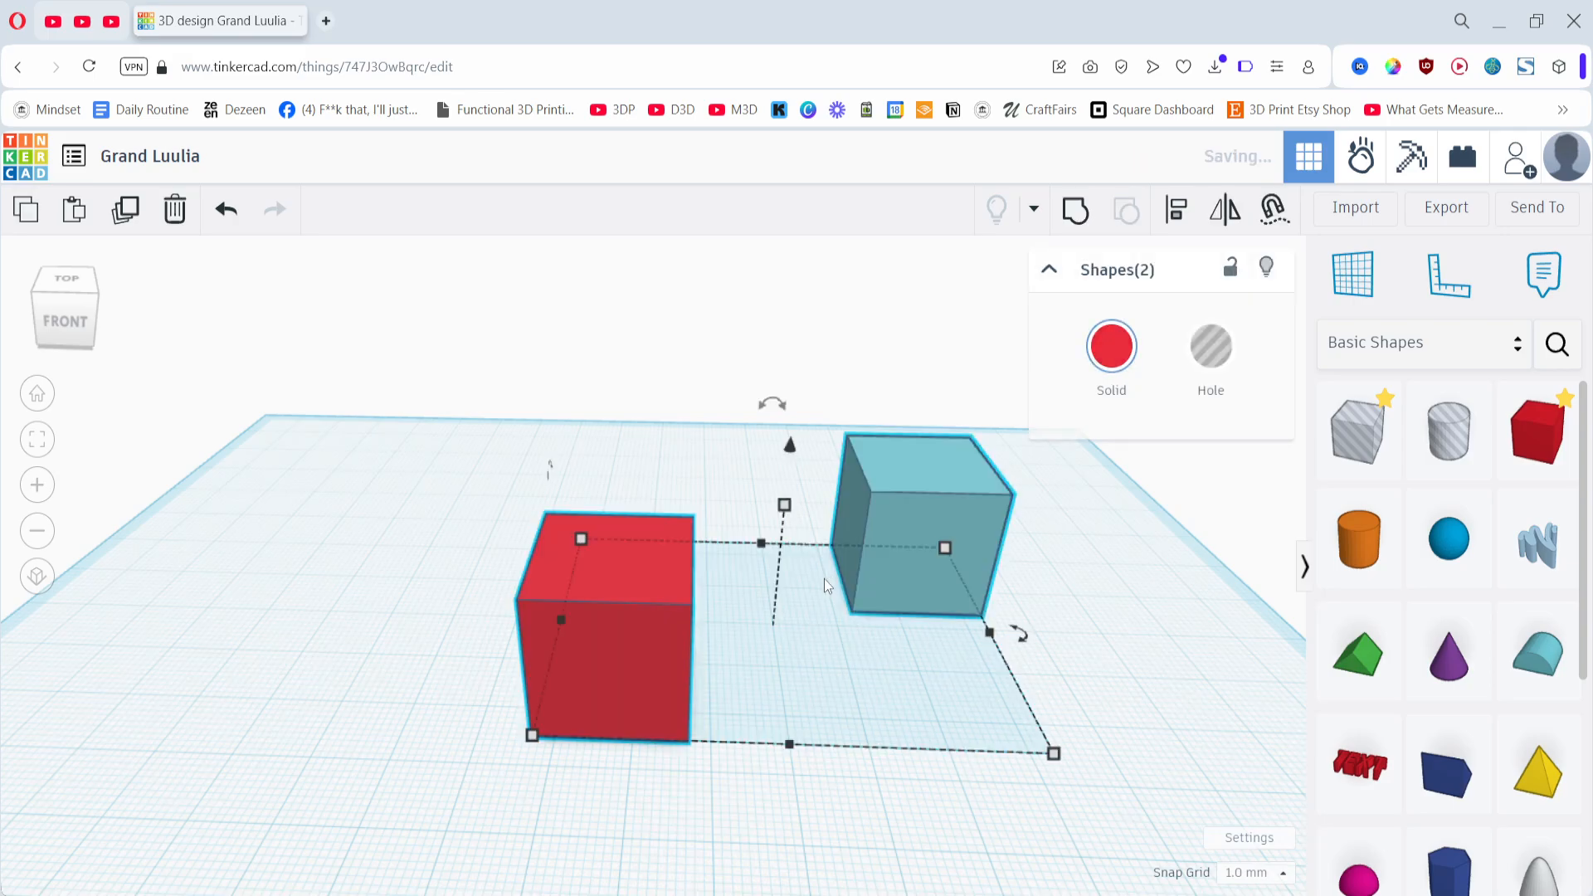
{"action": "left_click", "coordinate": [673, 821]}
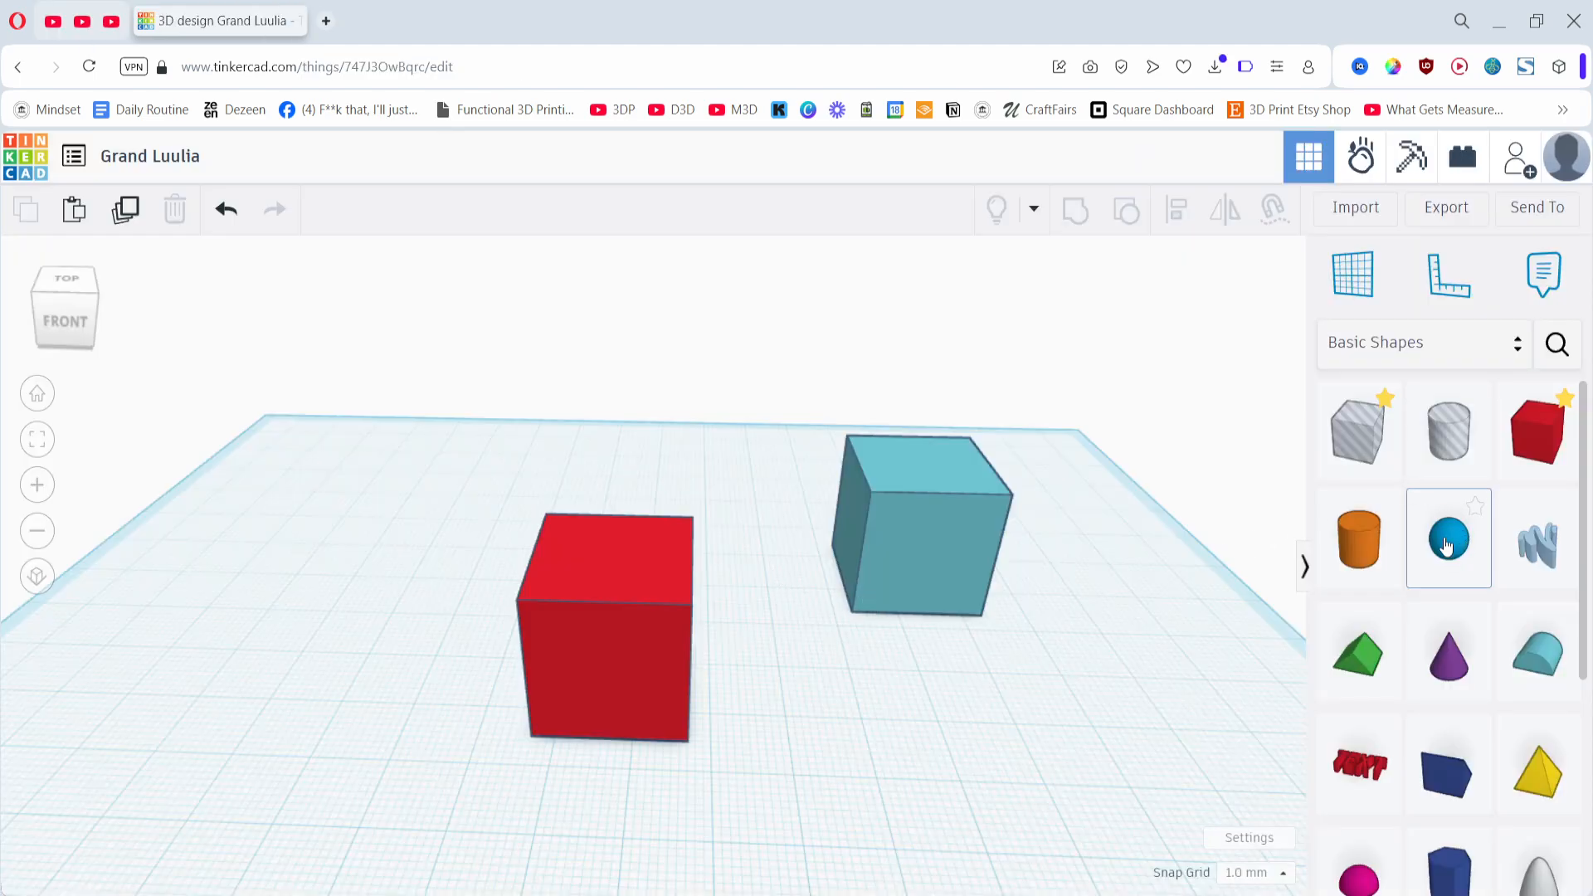
- Add a sphere beside the red box and move the turquoise box farther back on the workplane
{"action": "left_click_drag", "start_coordinate": [1446, 546], "coordinate": [898, 724]}
{"action": "left_click", "coordinate": [934, 460]}
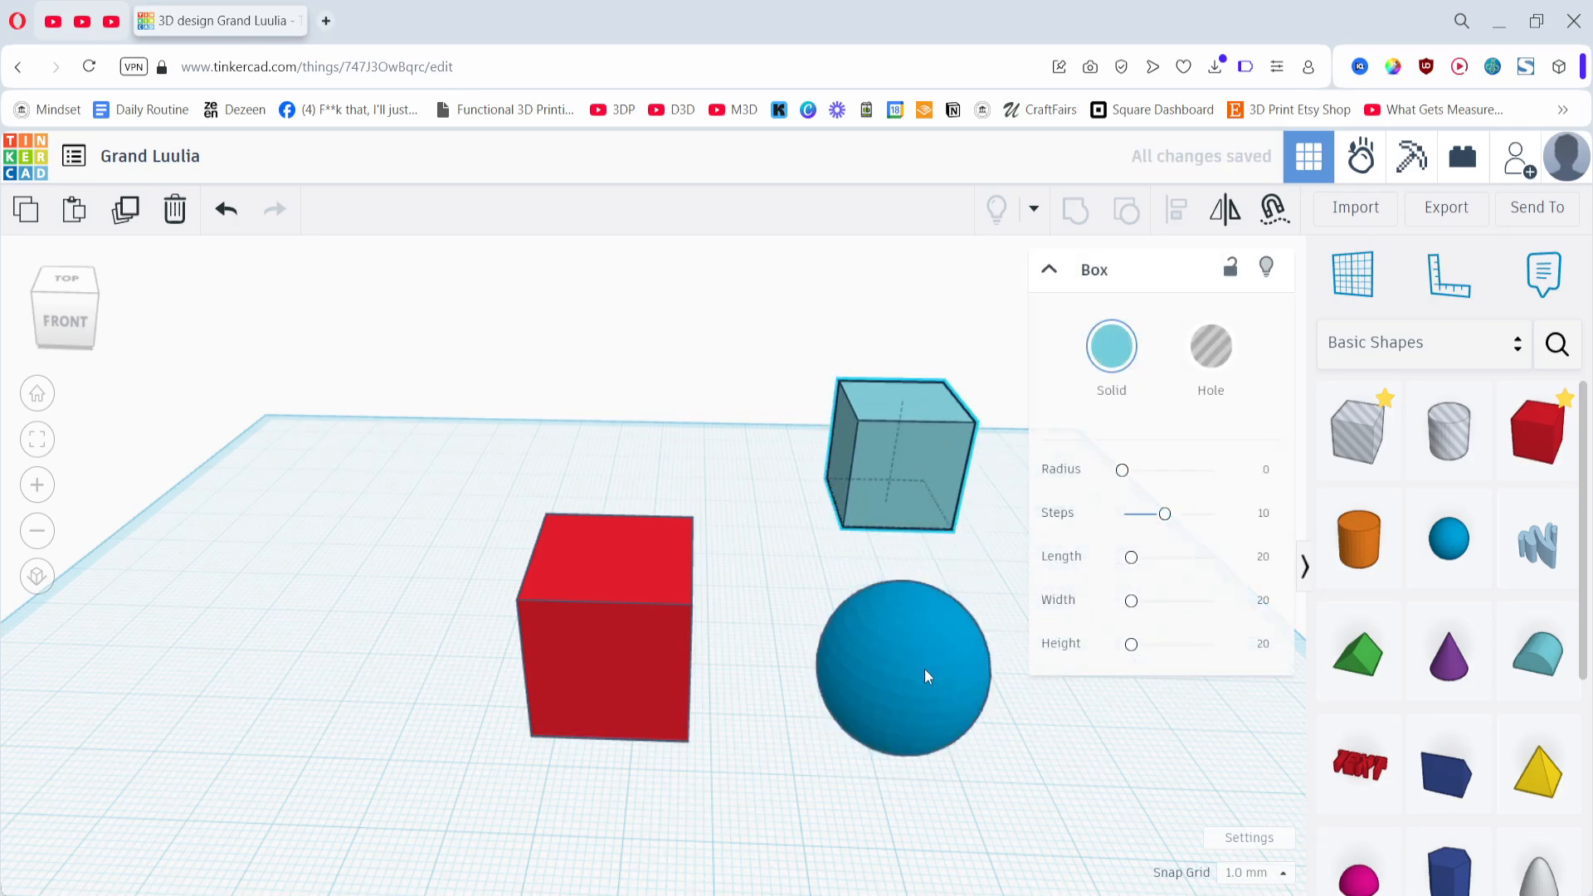
- Turn the sphere into a hole and move it about 34 mm sideways into the front of the red box
{"action": "left_click", "coordinate": [910, 635]}
{"action": "left_click_drag", "start_coordinate": [907, 625], "coordinate": [637, 629]}
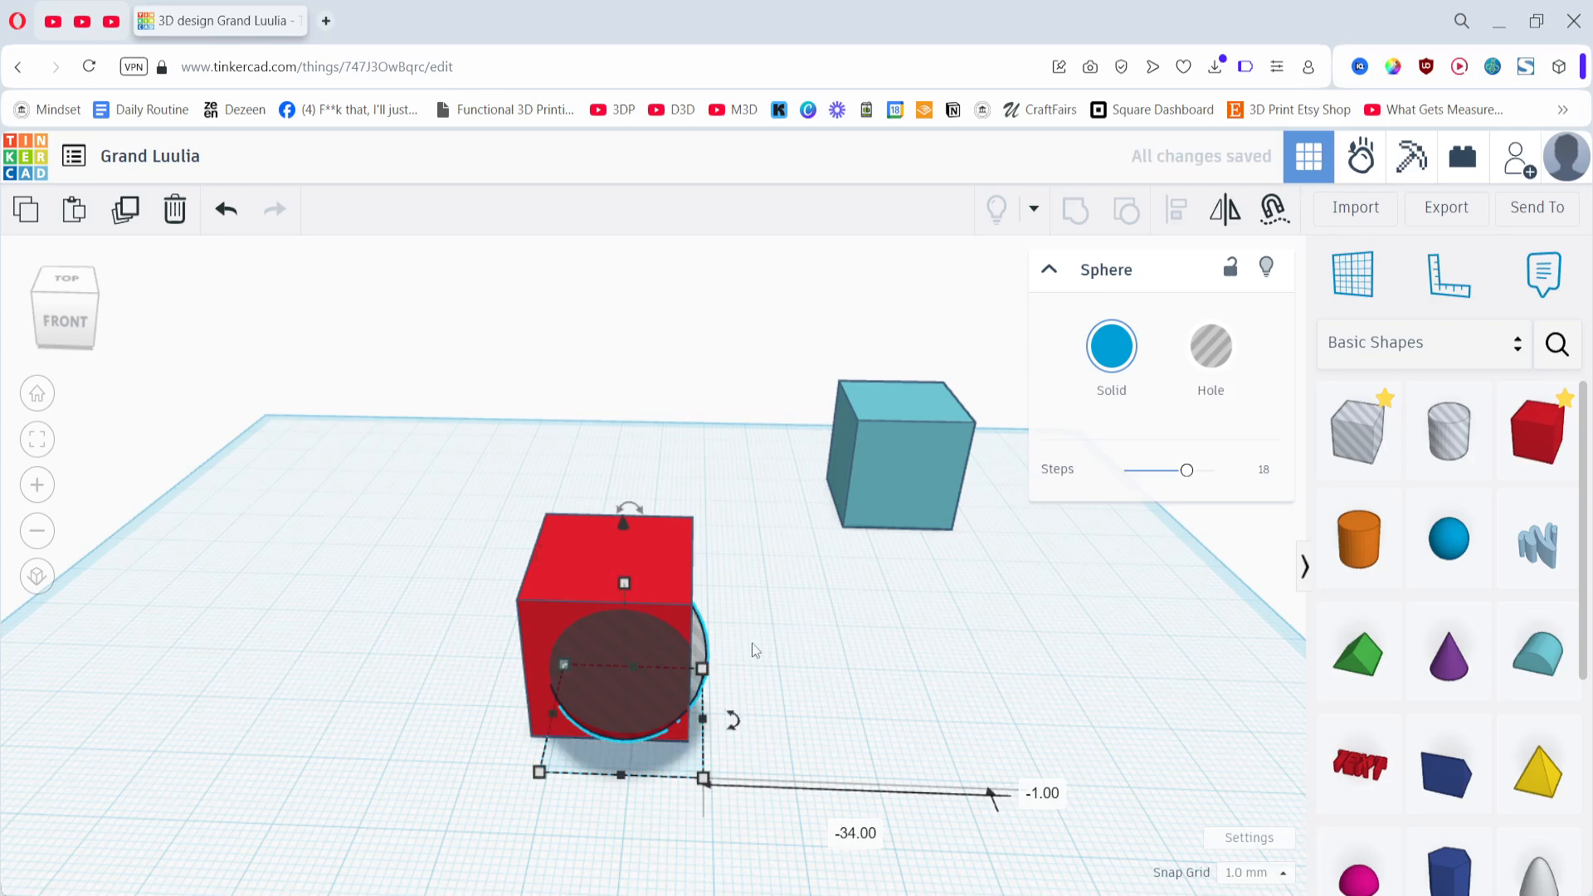
{"action": "left_click", "coordinate": [376, 569]}
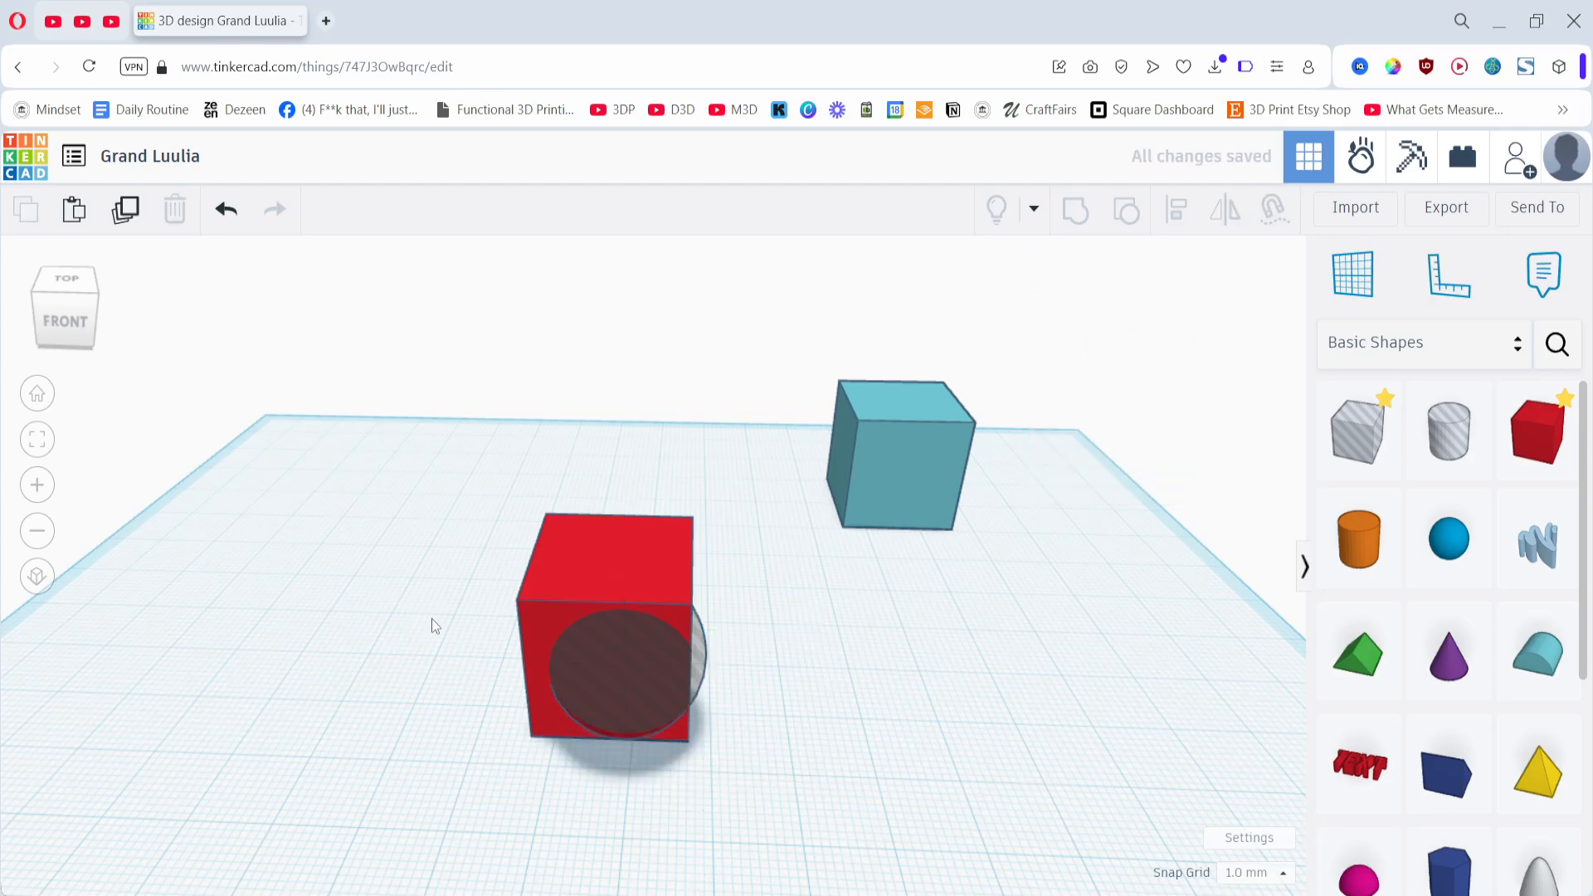
- Group the red box with the hole sphere to cut a cavity, and undo both the grouping and the sphere's move
{"action": "left_click_drag", "start_coordinate": [437, 523], "coordinate": [702, 736]}
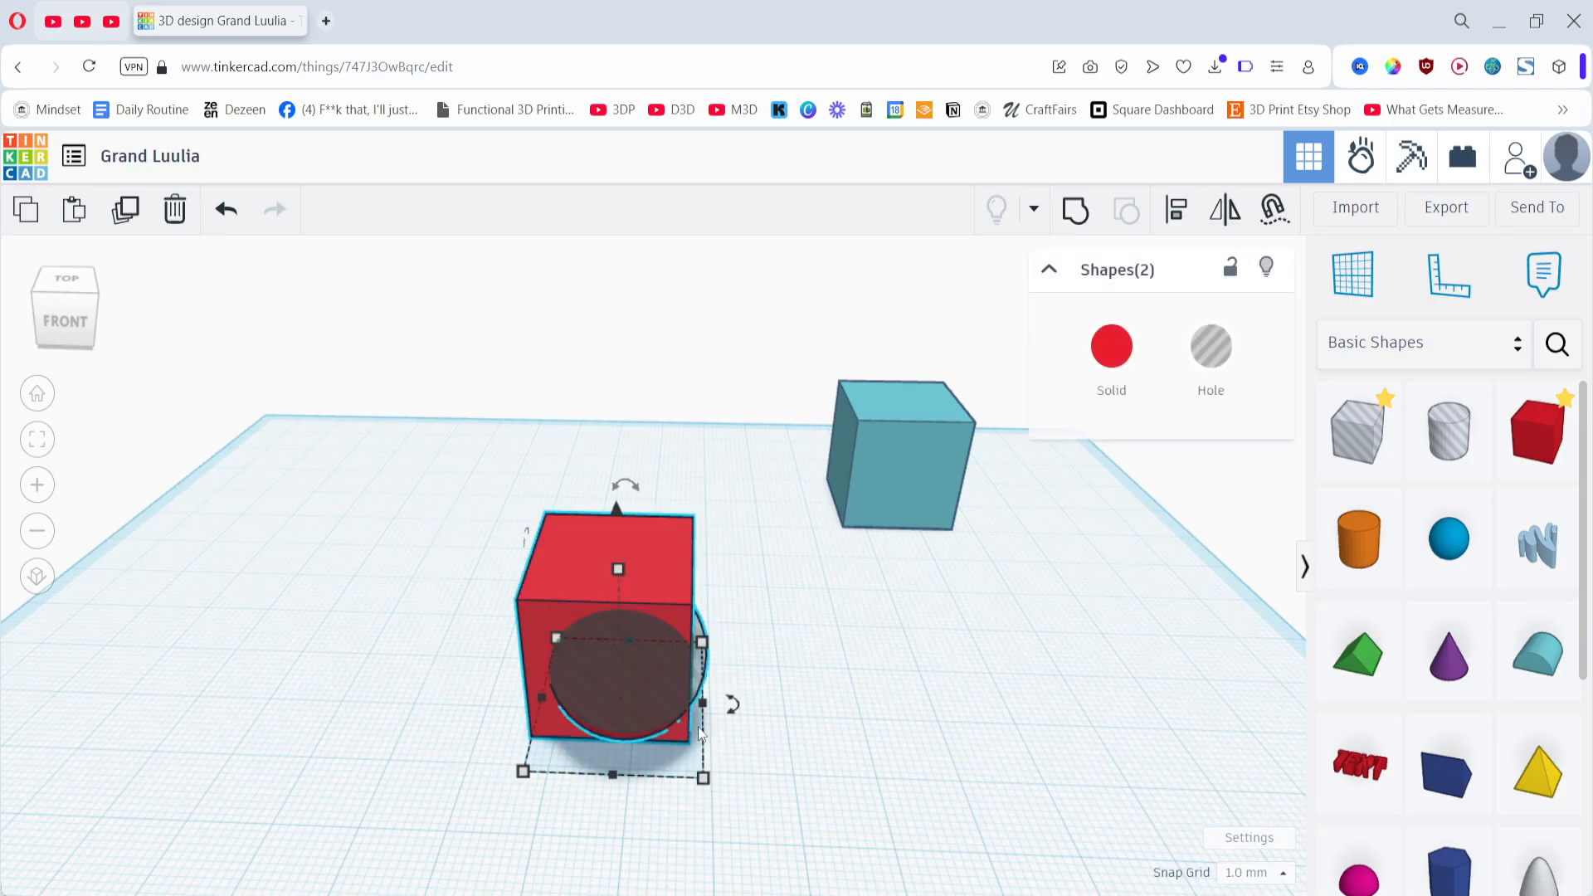
{"action": "key", "text": "ctrl+g"}
{"action": "left_click", "coordinate": [781, 684]}
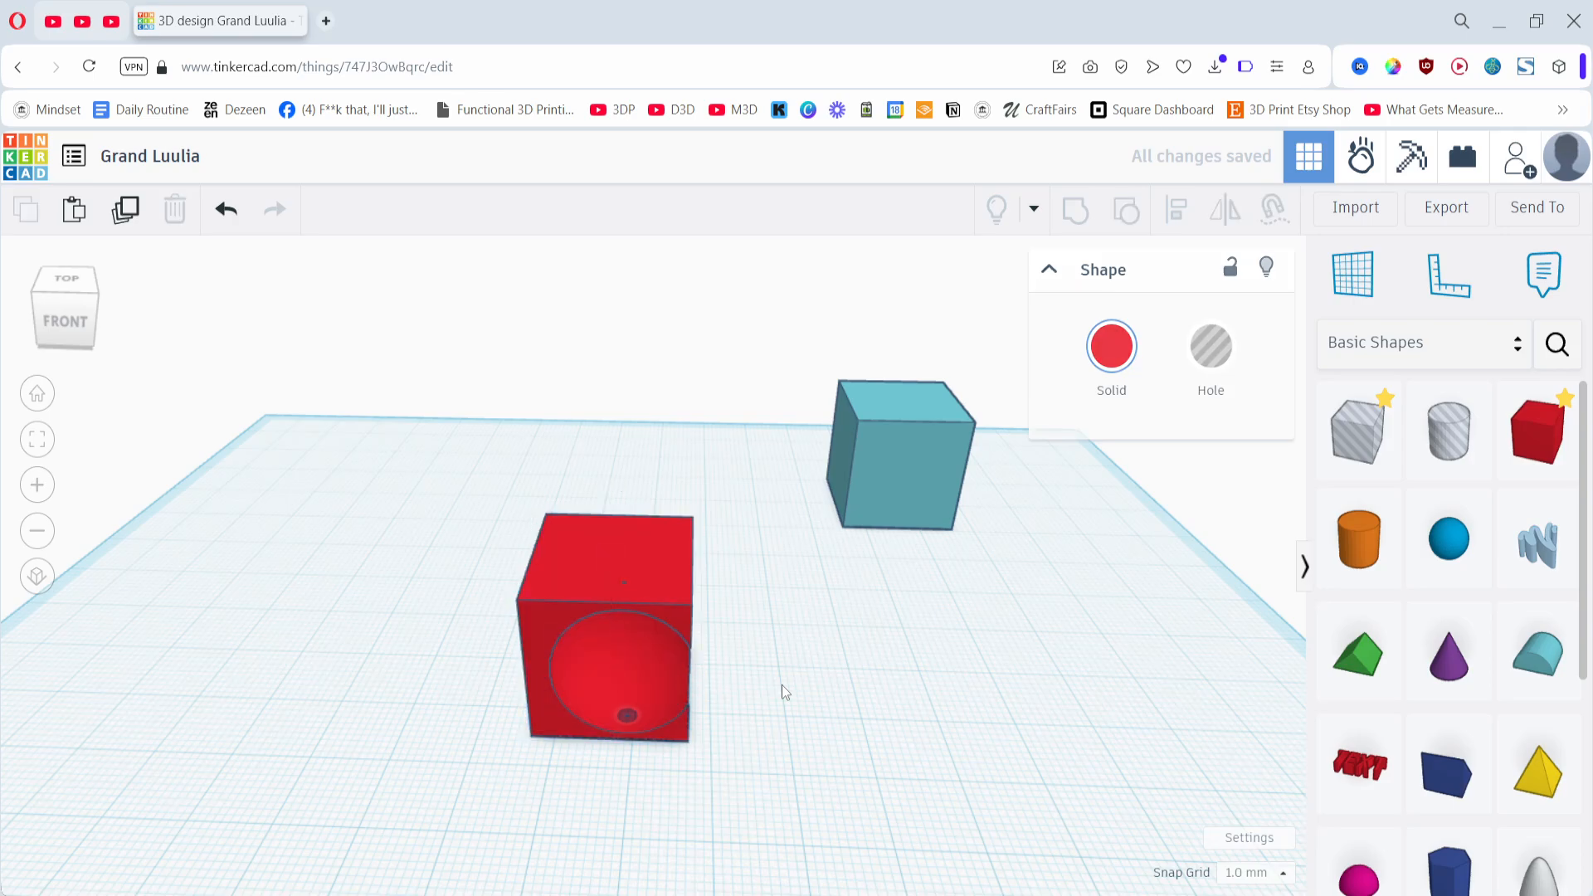
{"action": "right_click_drag", "start_coordinate": [818, 676], "coordinate": [809, 713]}
{"action": "key", "text": "ctrl+z"}
{"action": "key", "text": "ctrl+z"}
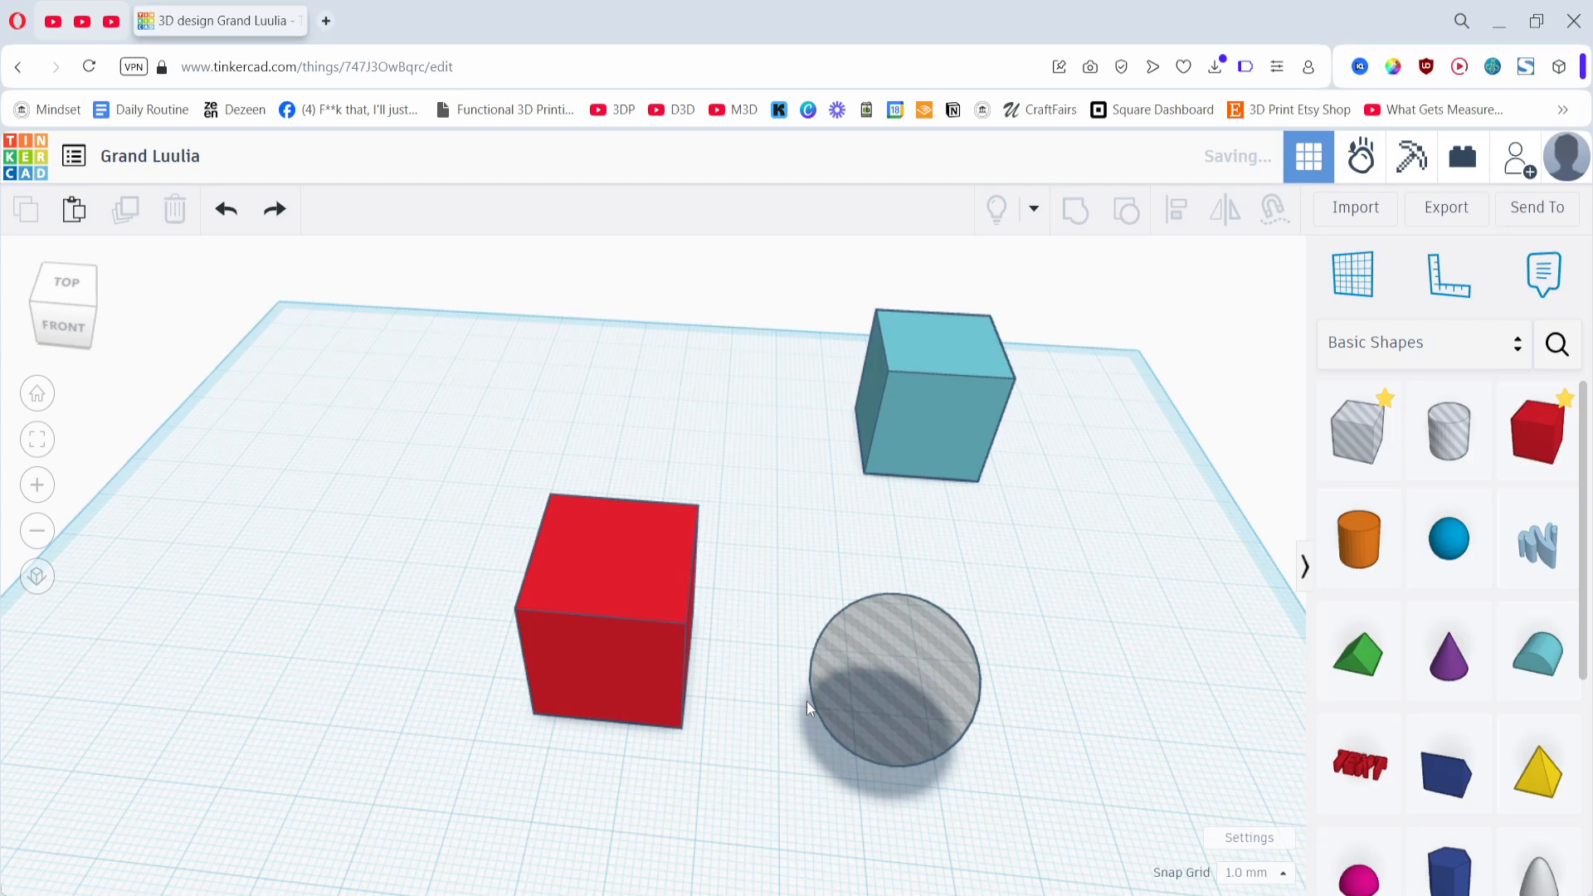
- Toggle the sphere between solid and hole, leaving it solid
{"action": "left_click", "coordinate": [898, 667]}
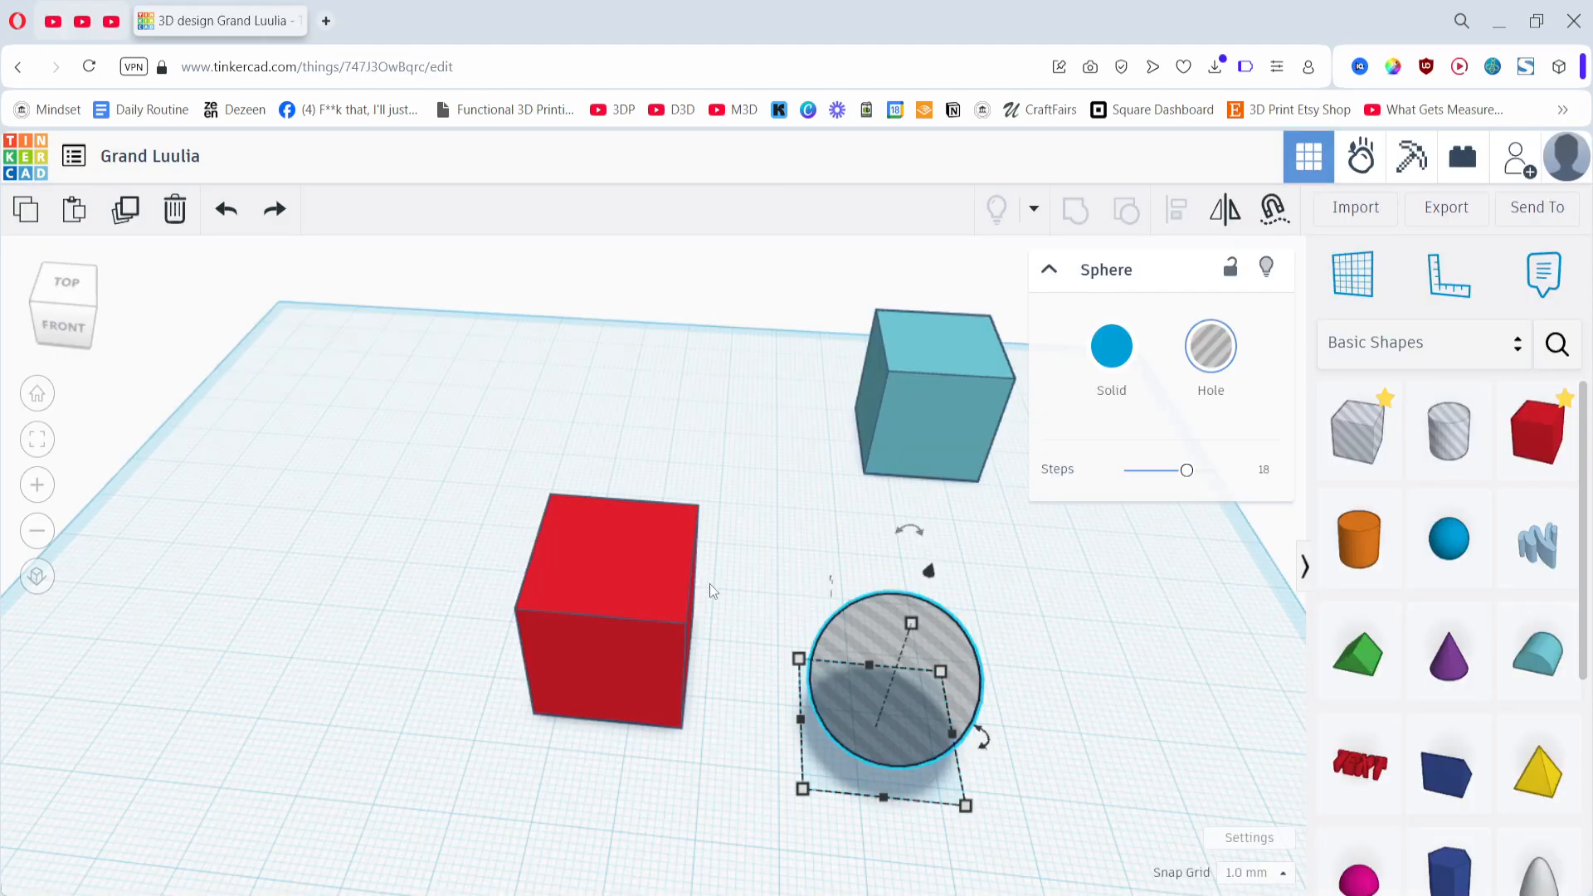
{"action": "key", "text": "s"}
{"action": "key", "text": "h"}
{"action": "key", "text": "s"}
{"action": "key", "text": "h"}
{"action": "key", "text": "s"}
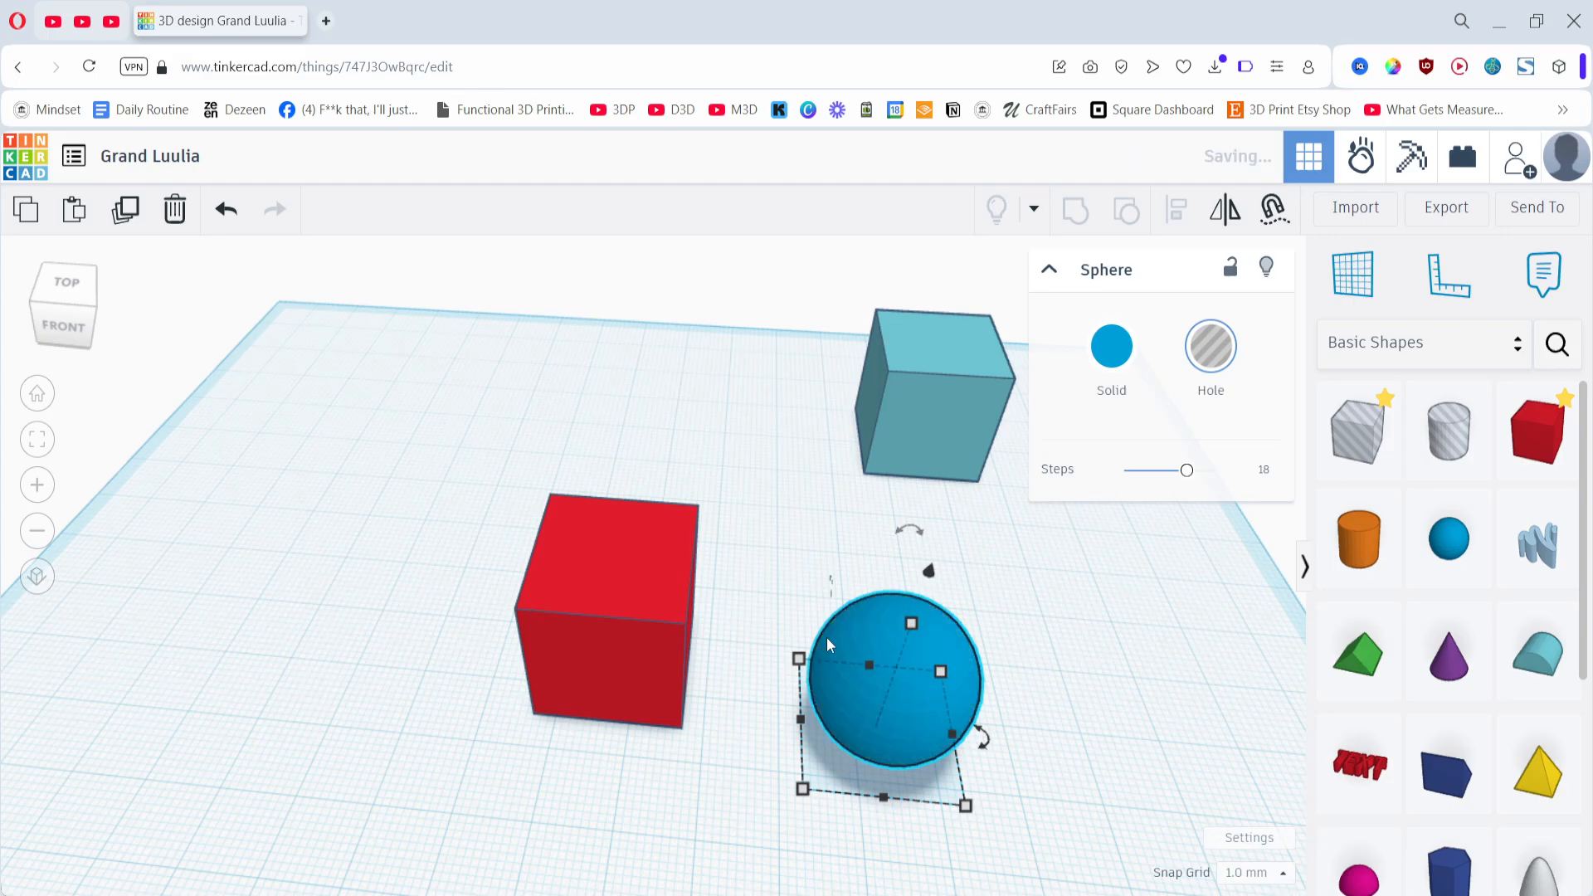
- Switch the red box and the turquoise box to holes and back to solids, one after the other
{"action": "left_click", "coordinate": [564, 556]}
{"action": "key", "text": "h"}
{"action": "key", "text": "s"}
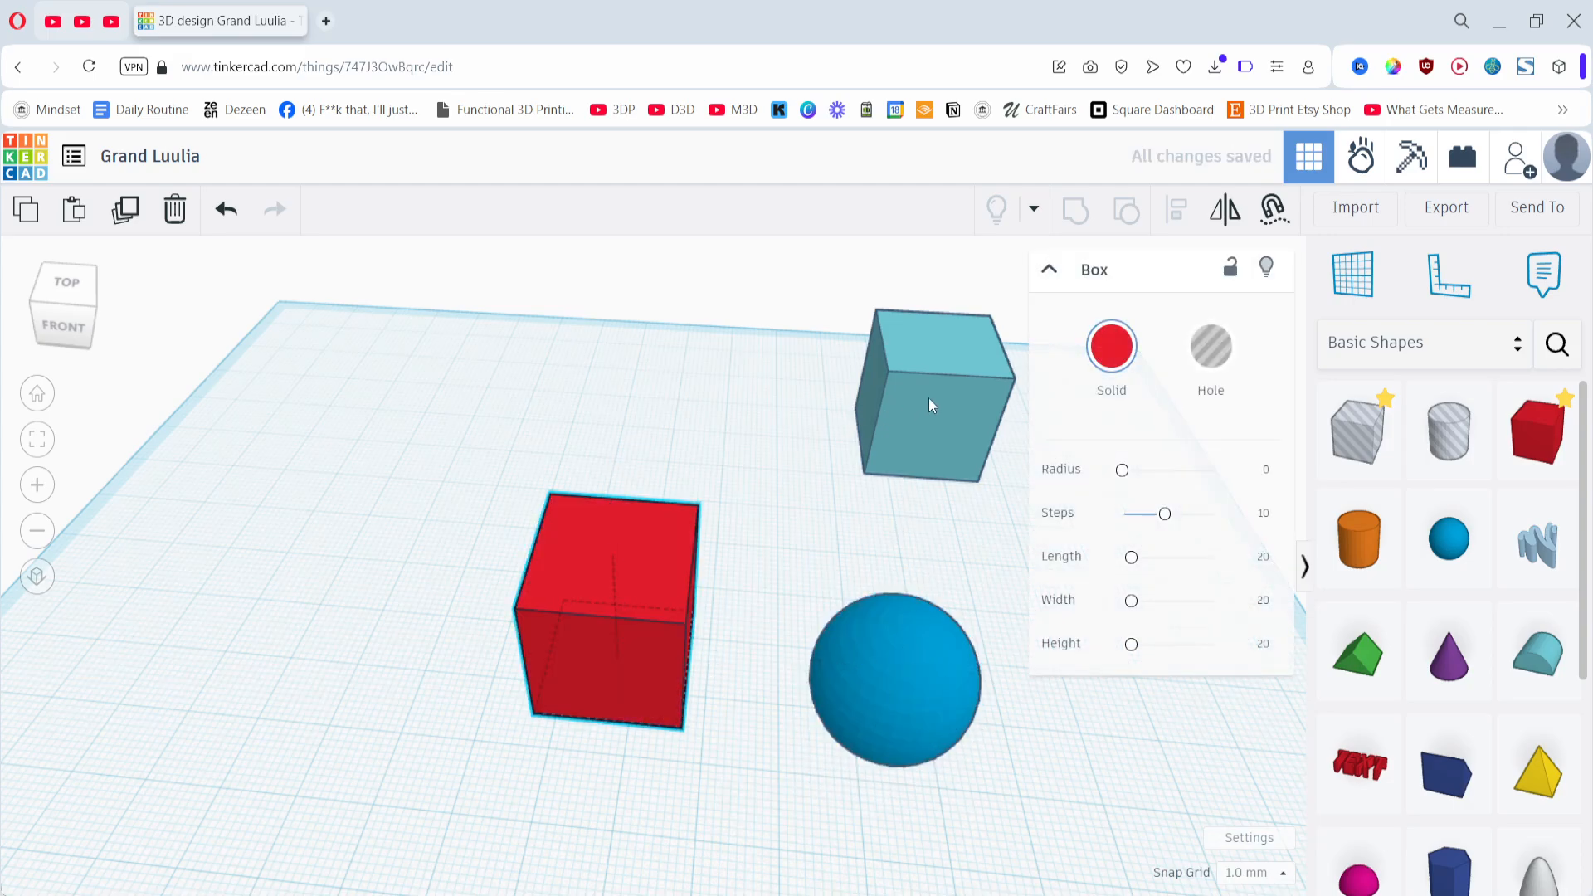
{"action": "left_click", "coordinate": [928, 396]}
{"action": "key", "text": "h"}
{"action": "key", "text": "s"}
{"action": "left_click", "coordinate": [808, 568]}
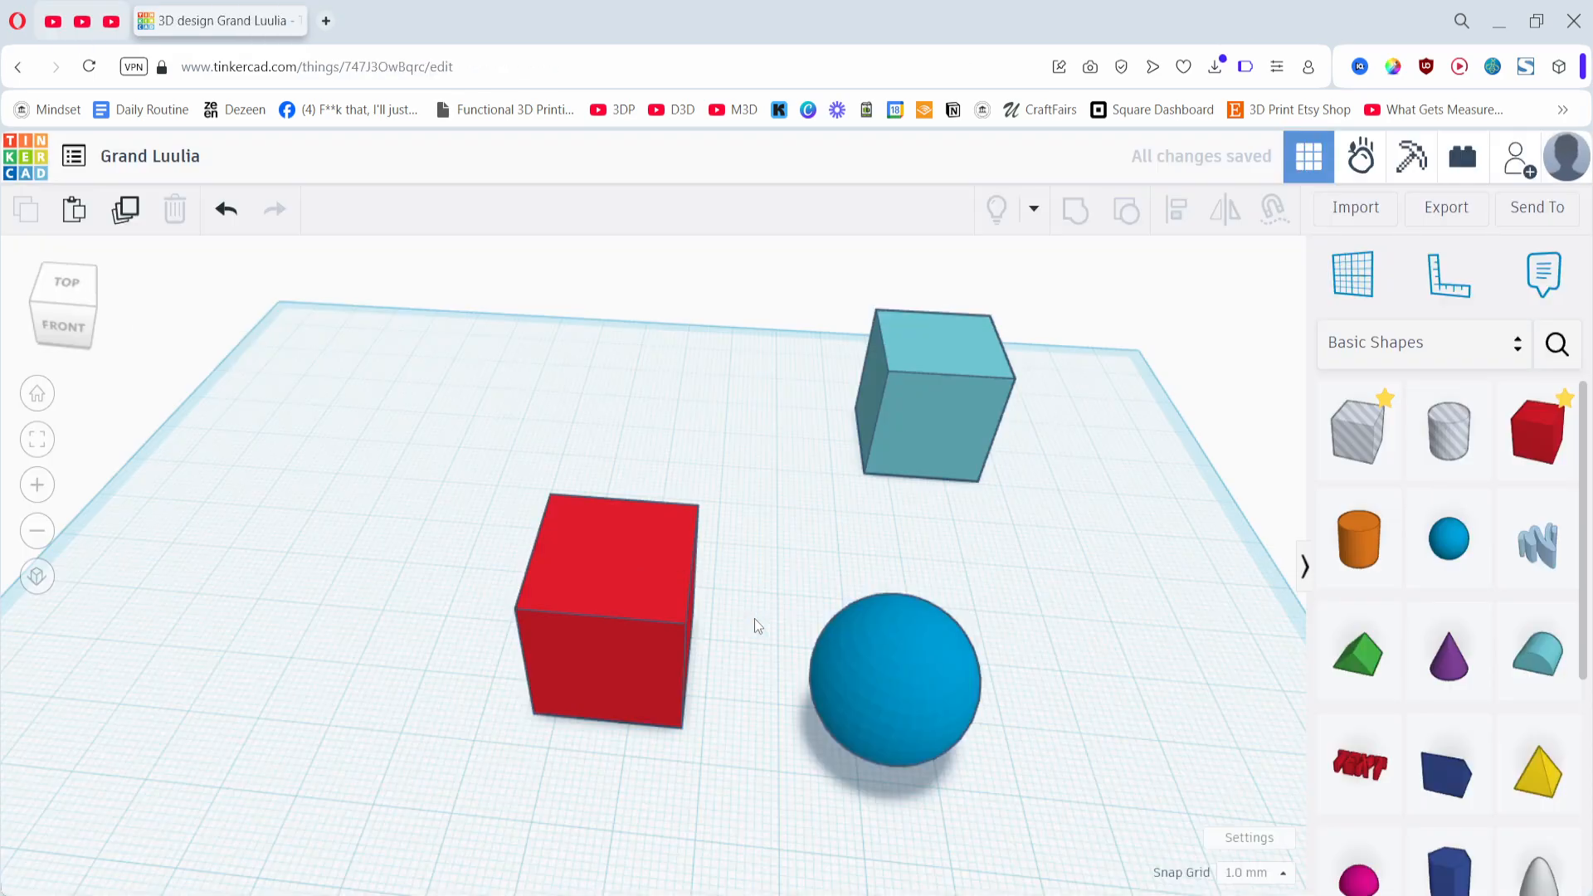
- Try transparency on the sphere, and move it into the red box and back out beside it
{"action": "left_click", "coordinate": [877, 665]}
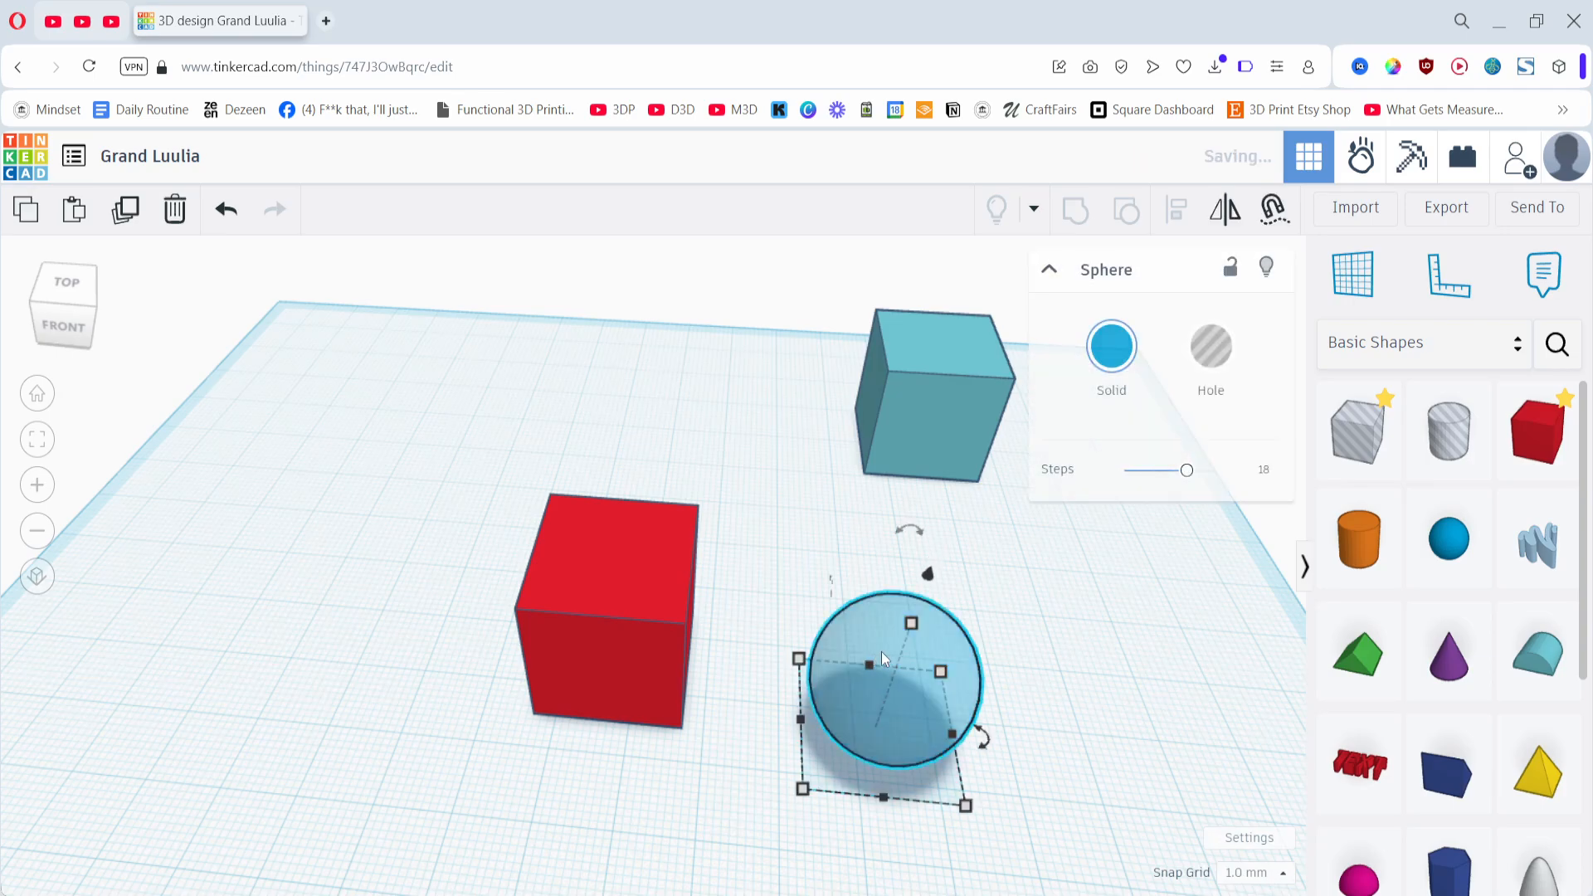
{"action": "left_click_drag", "start_coordinate": [966, 688], "coordinate": [684, 644]}
{"action": "left_click", "coordinate": [564, 574]}
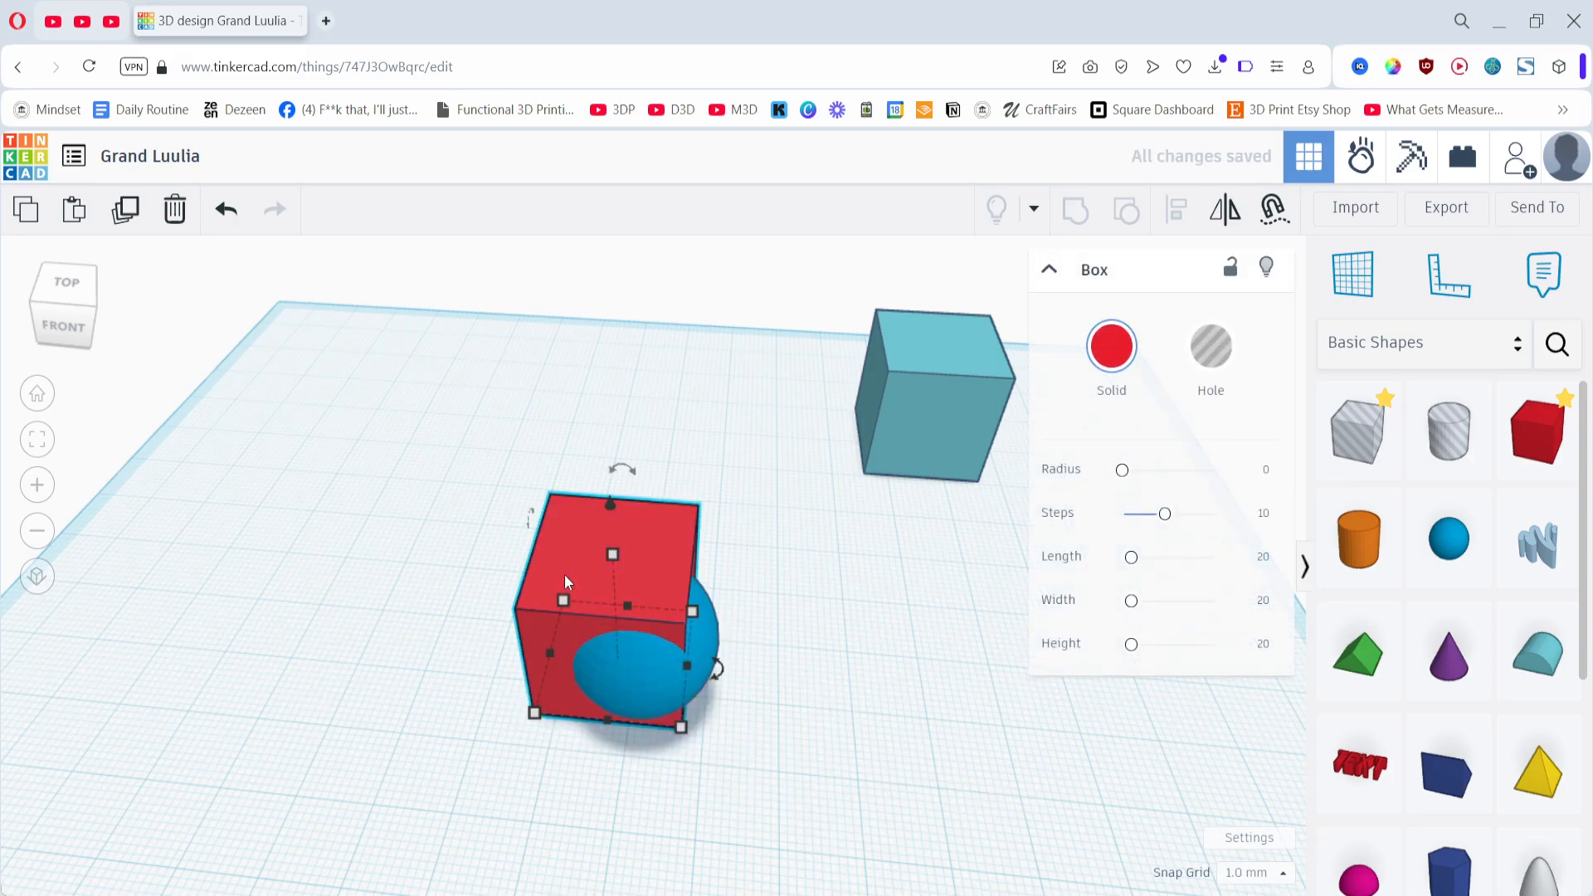
{"action": "left_click", "coordinate": [775, 672]}
{"action": "left_click_drag", "start_coordinate": [629, 659], "coordinate": [853, 685]}
- Make the red box transparent and turn it into a hole
{"action": "left_click", "coordinate": [656, 594]}
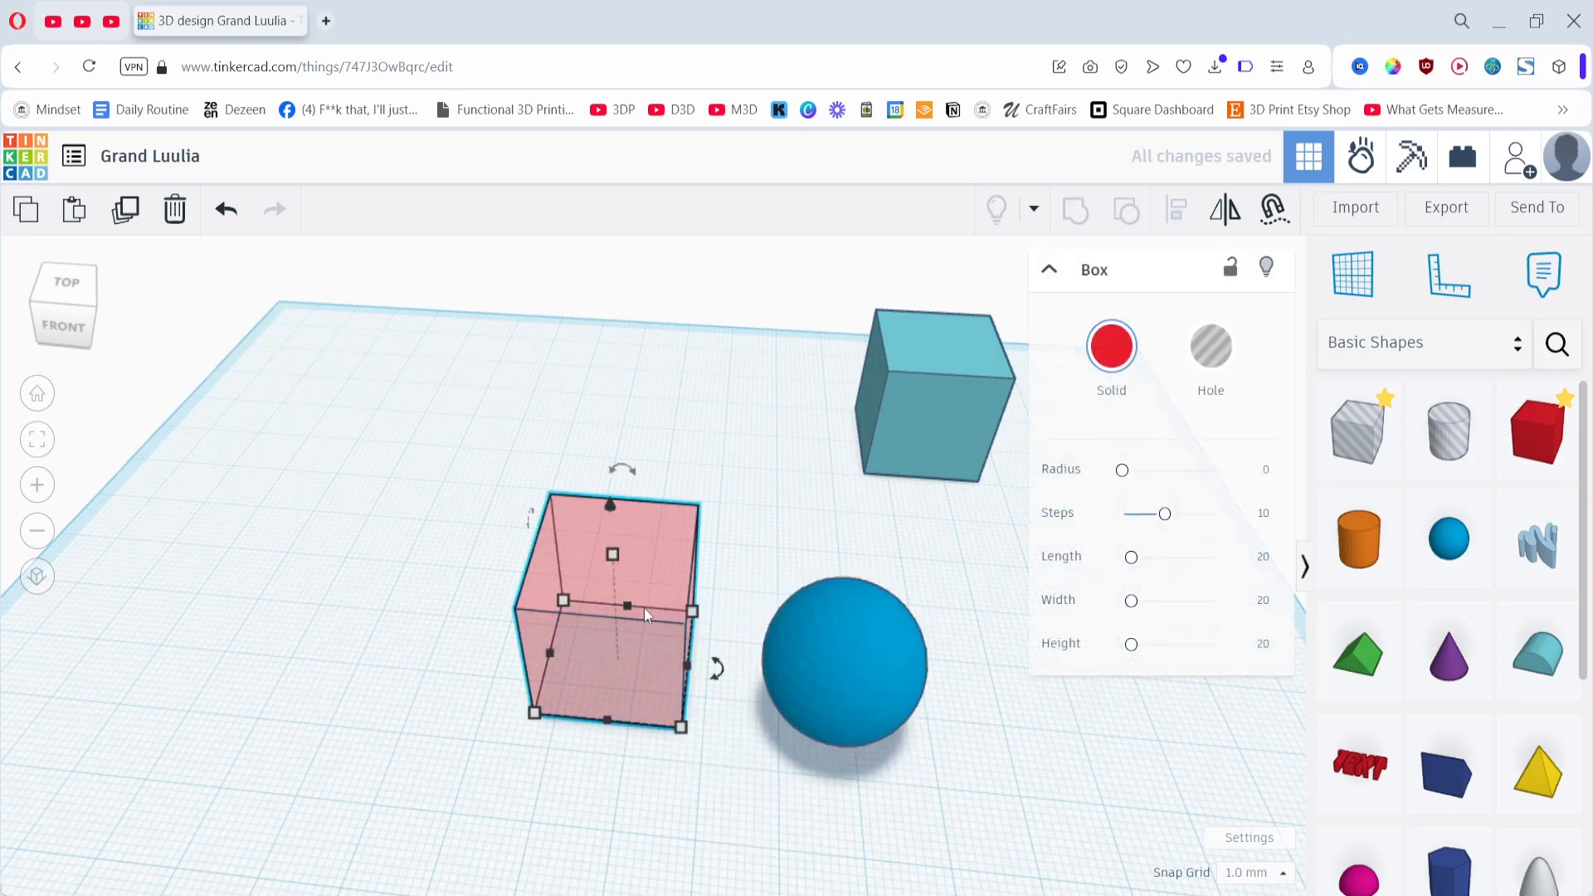
{"action": "key", "text": "h"}
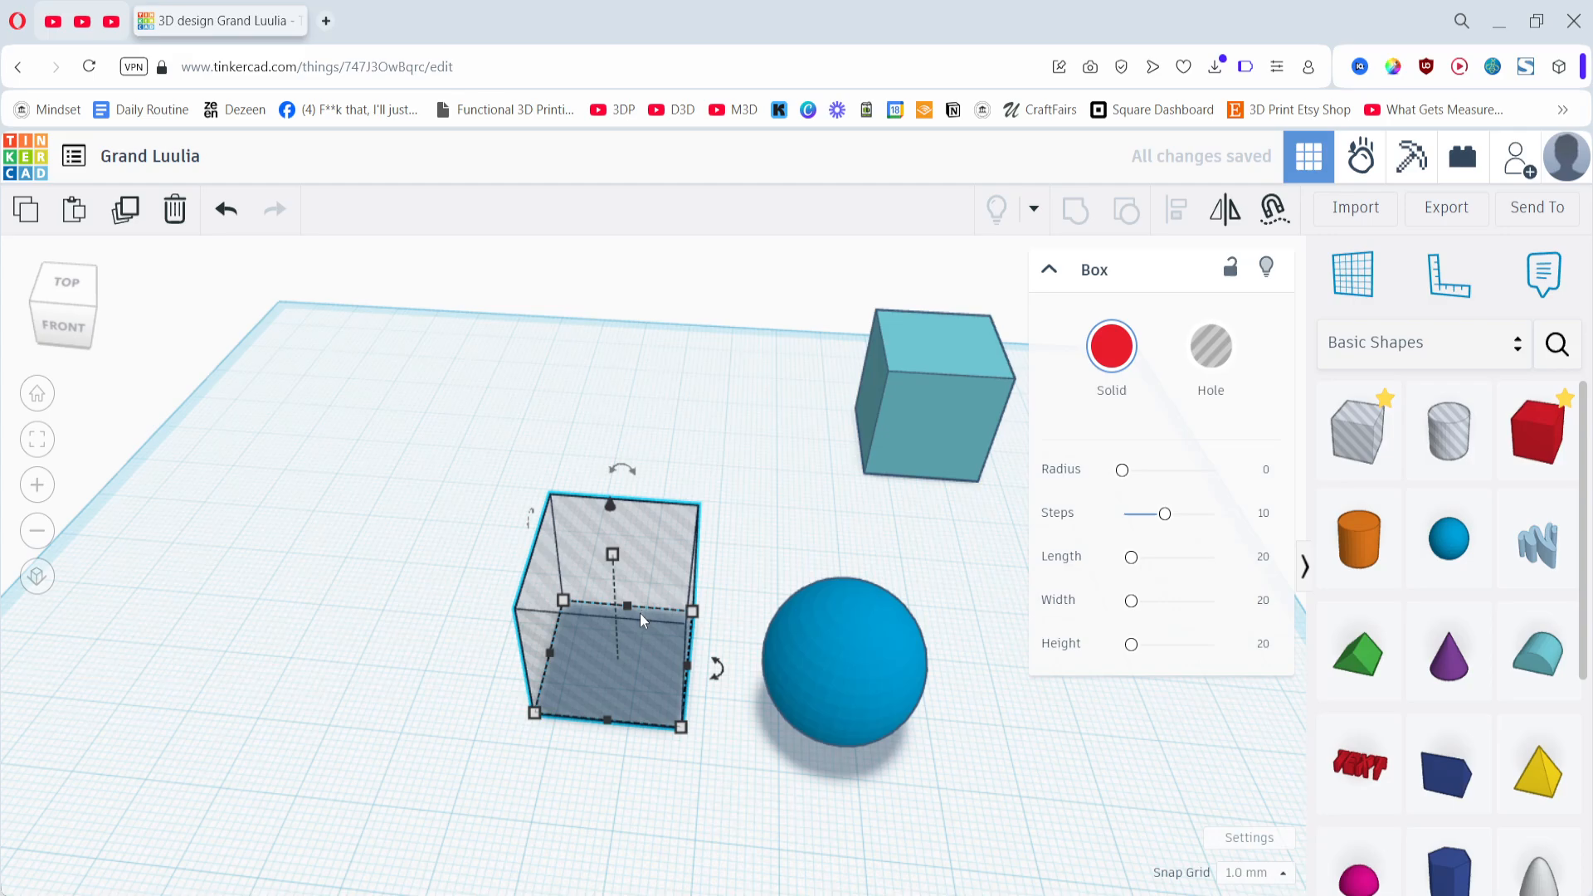
- Restore the red box to an opaque solid, and cycle it through hole and transparent, ending as a solid
{"action": "key", "text": "s"}
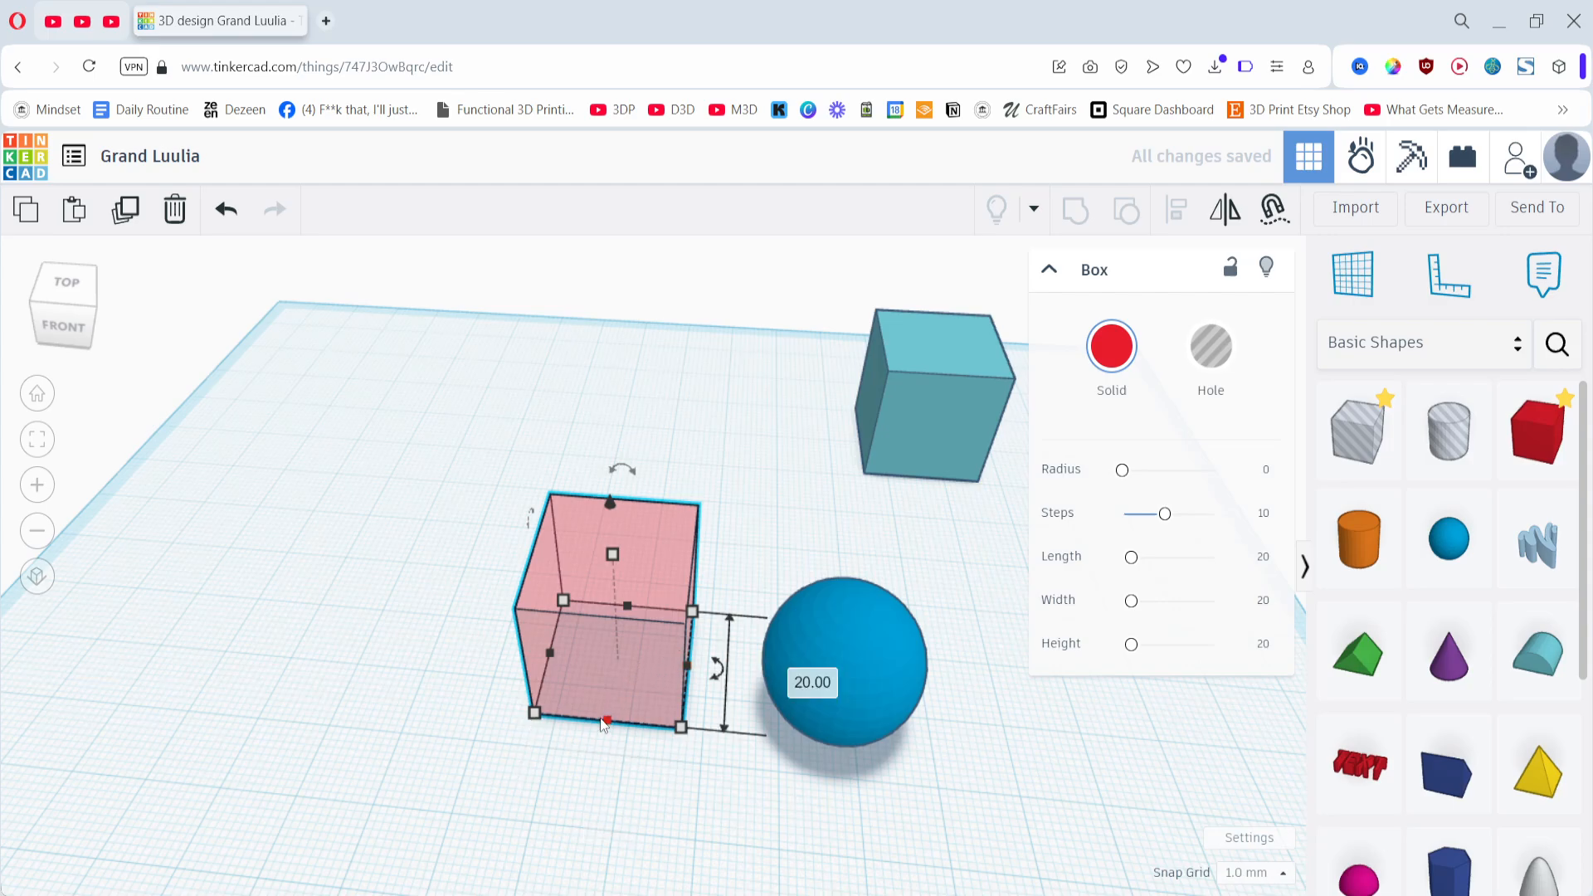
{"action": "key", "text": "t"}
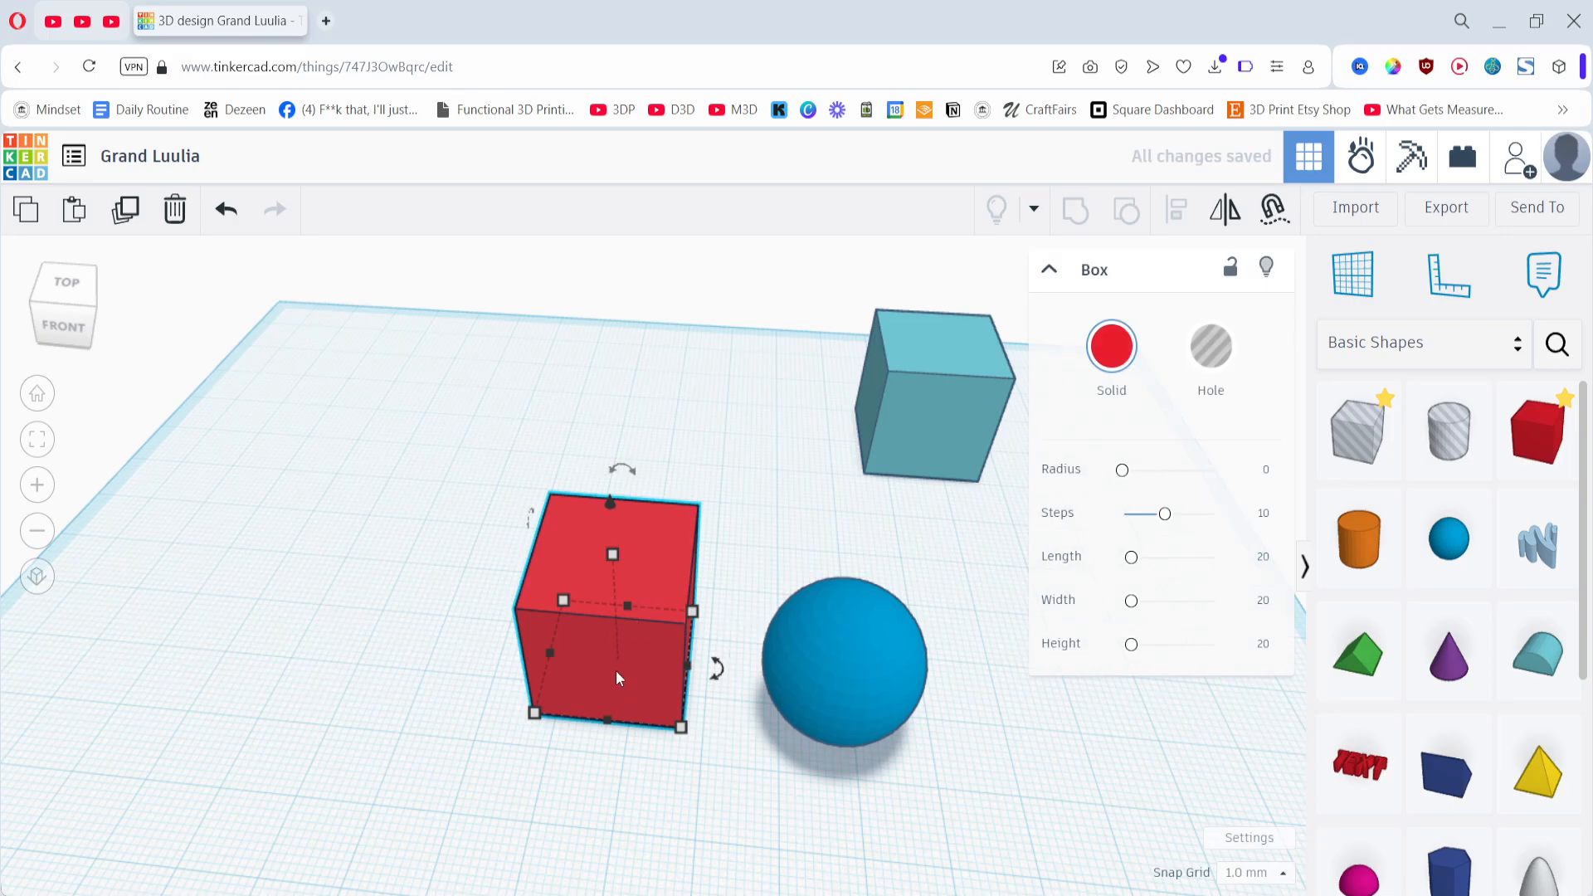
{"action": "key", "text": "h"}
{"action": "key", "text": "t"}
{"action": "key", "text": "t"}
{"action": "key", "text": "h"}
{"action": "key", "text": "t"}
{"action": "key", "text": "t"}
{"action": "key", "text": "h"}
{"action": "key", "text": "s"}
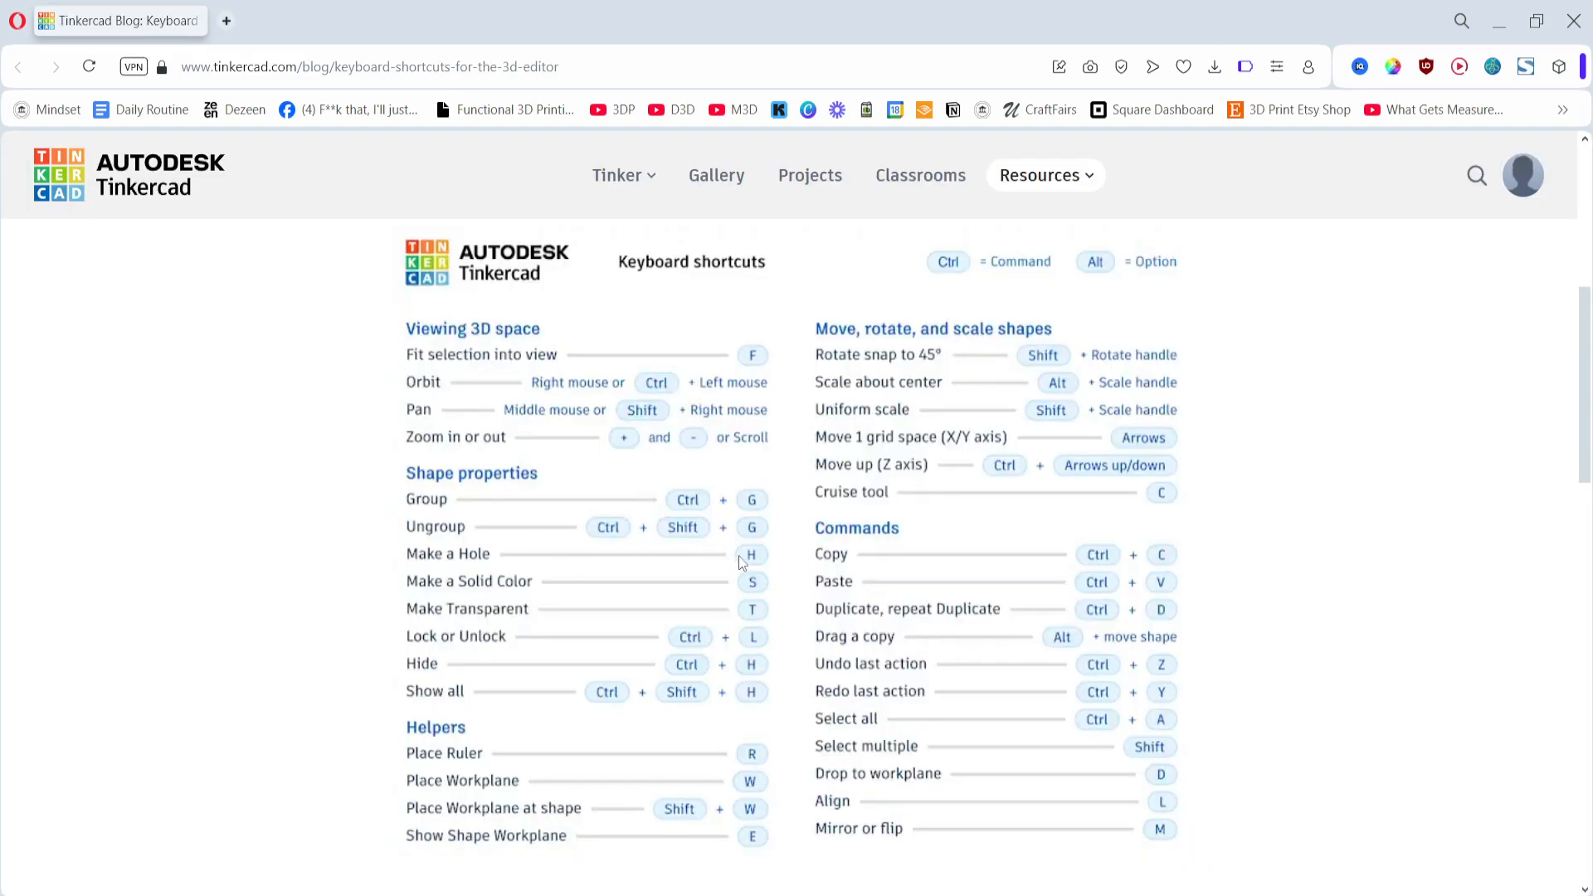
- Switch back from the keyboard shortcuts page to the design and lock the red box
{"action": "key", "text": "alt+Tab"}
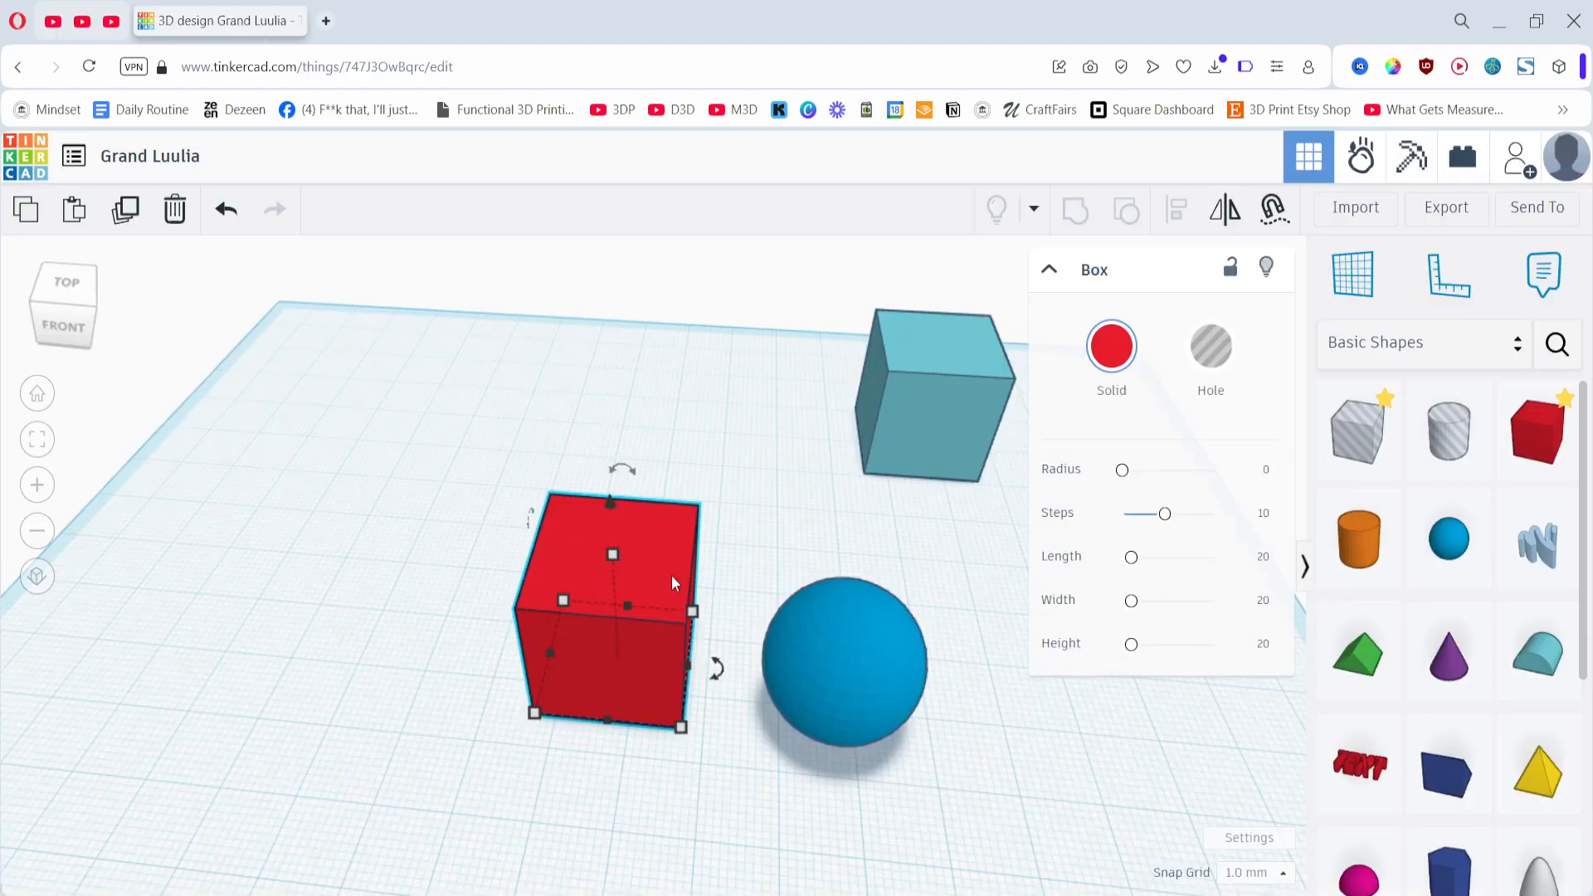
{"action": "key", "text": "Escape"}
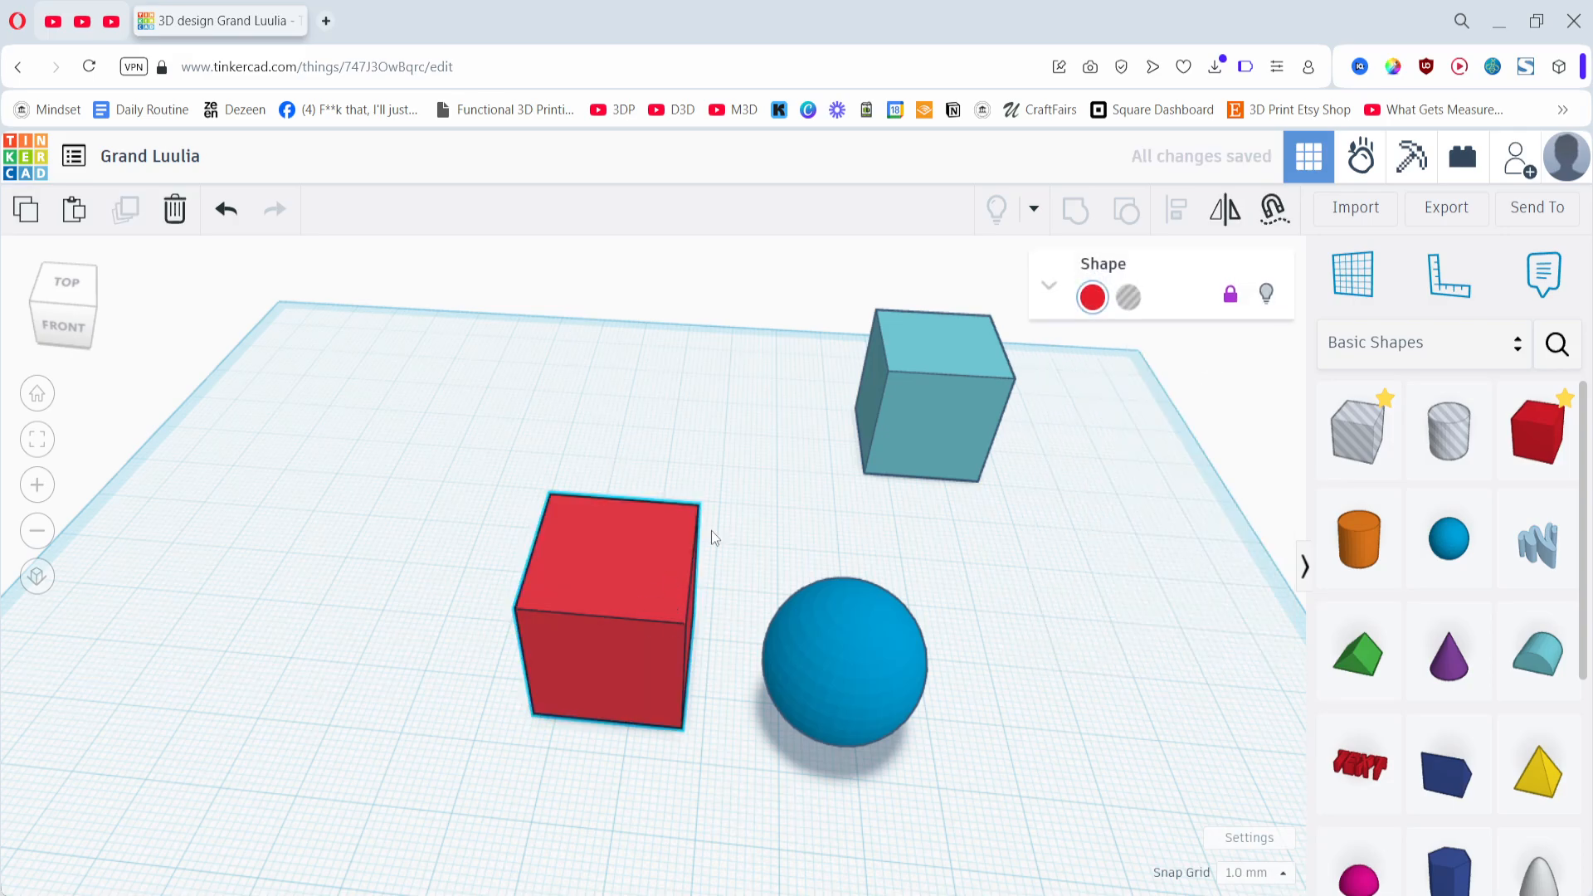
{"action": "left_click", "coordinate": [662, 577]}
- Try stretching the sphere to 50 mm wide through the locked red box, and undo the stretch
{"action": "left_click_drag", "start_coordinate": [853, 651], "coordinate": [829, 685]}
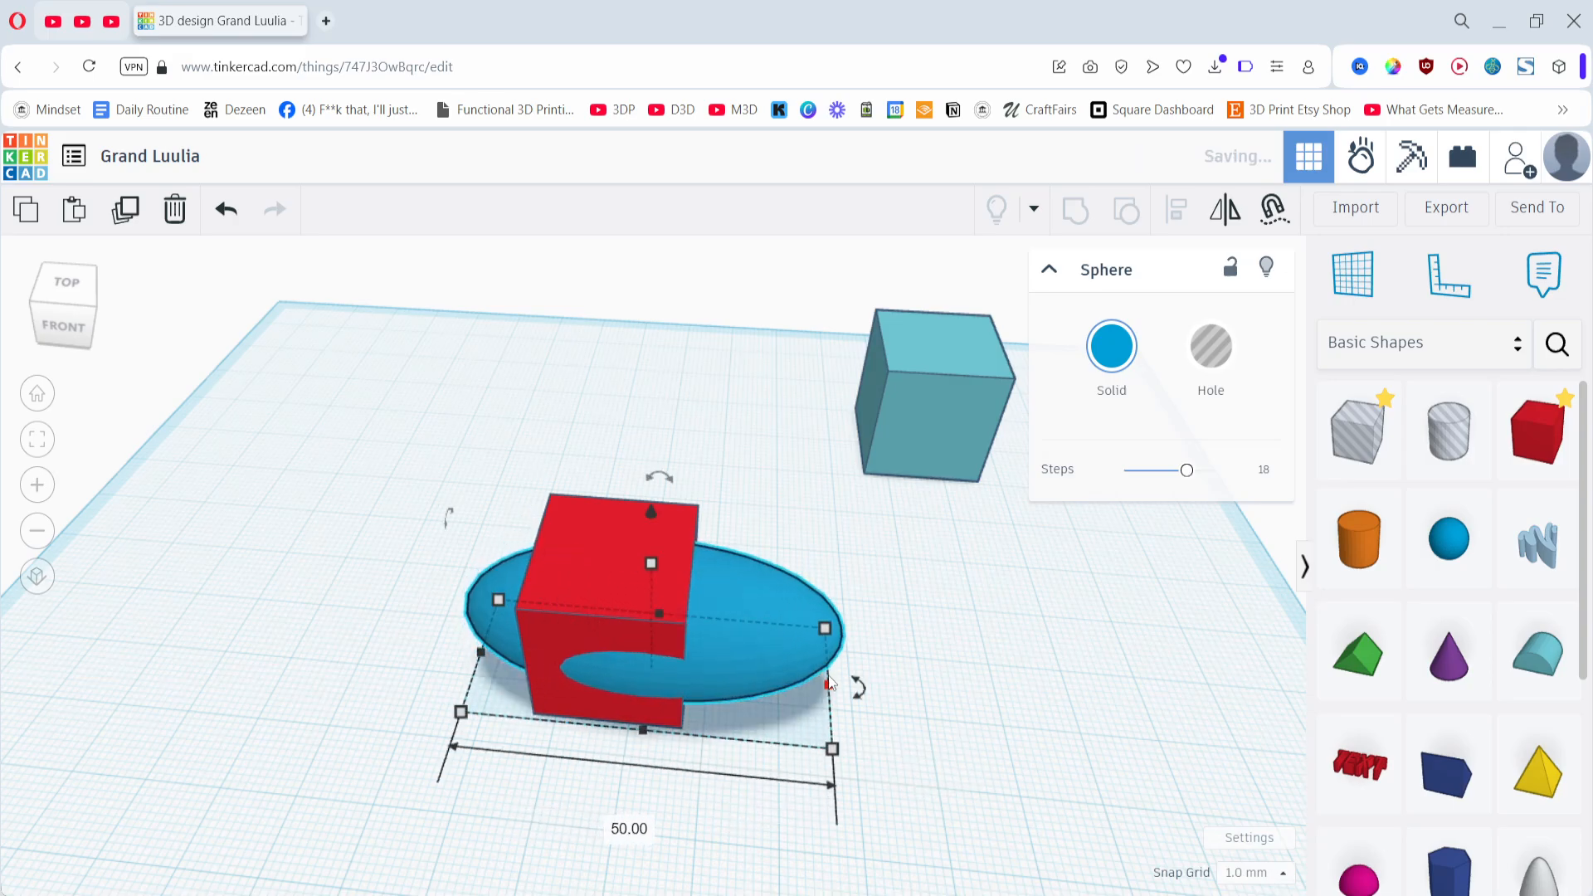
{"action": "key", "text": "ctrl+z"}
{"action": "key", "text": "ctrl+z"}
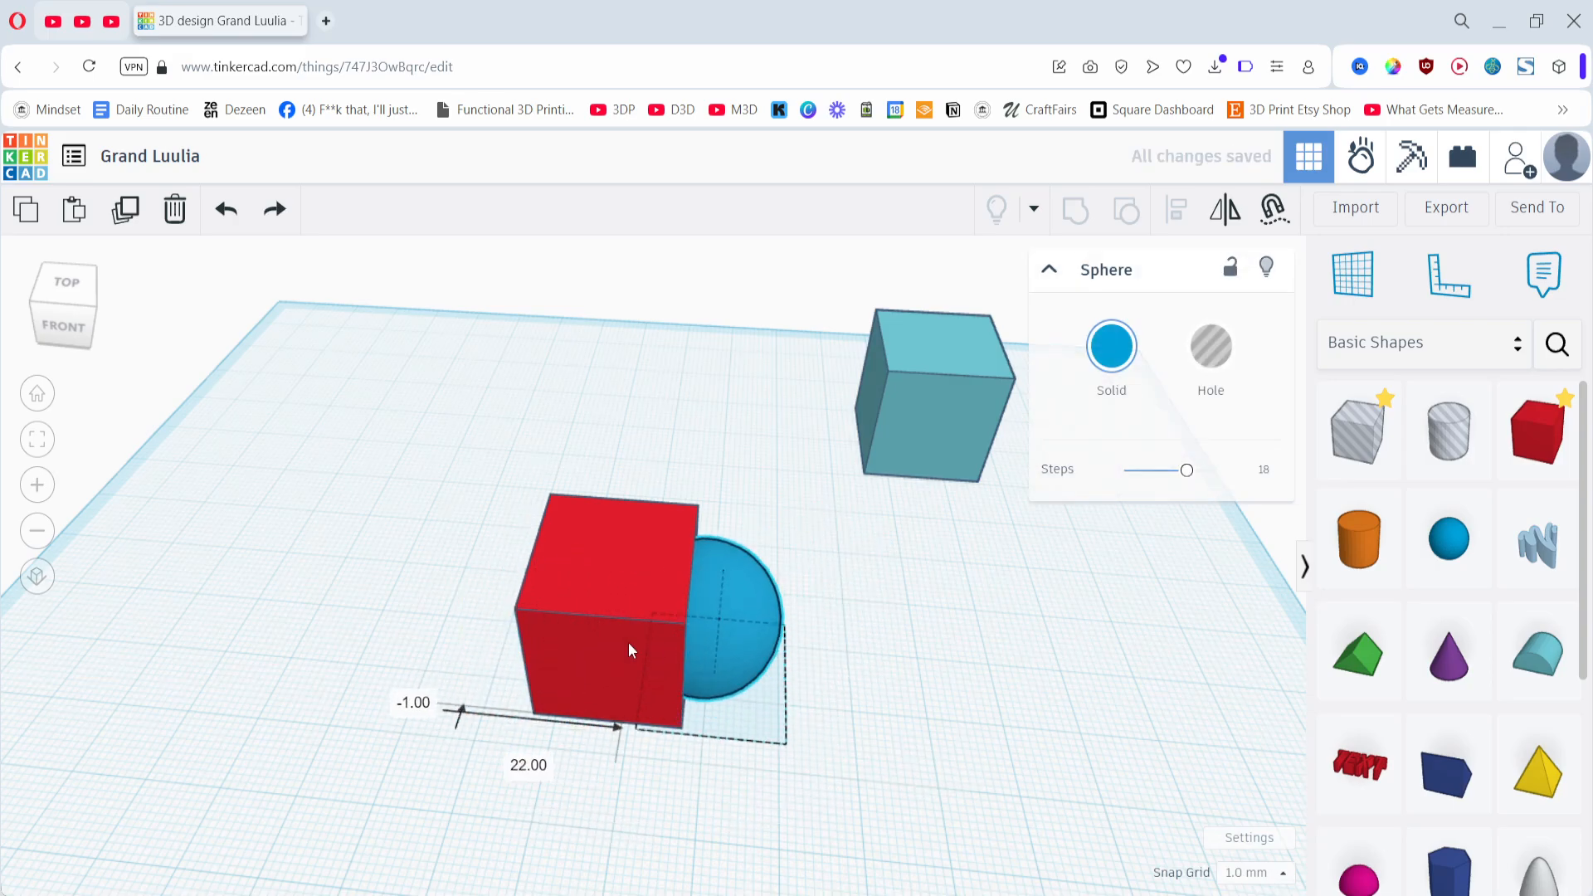
- Unlock the red box and move it slightly back on the workplane
{"action": "left_click", "coordinate": [557, 609]}
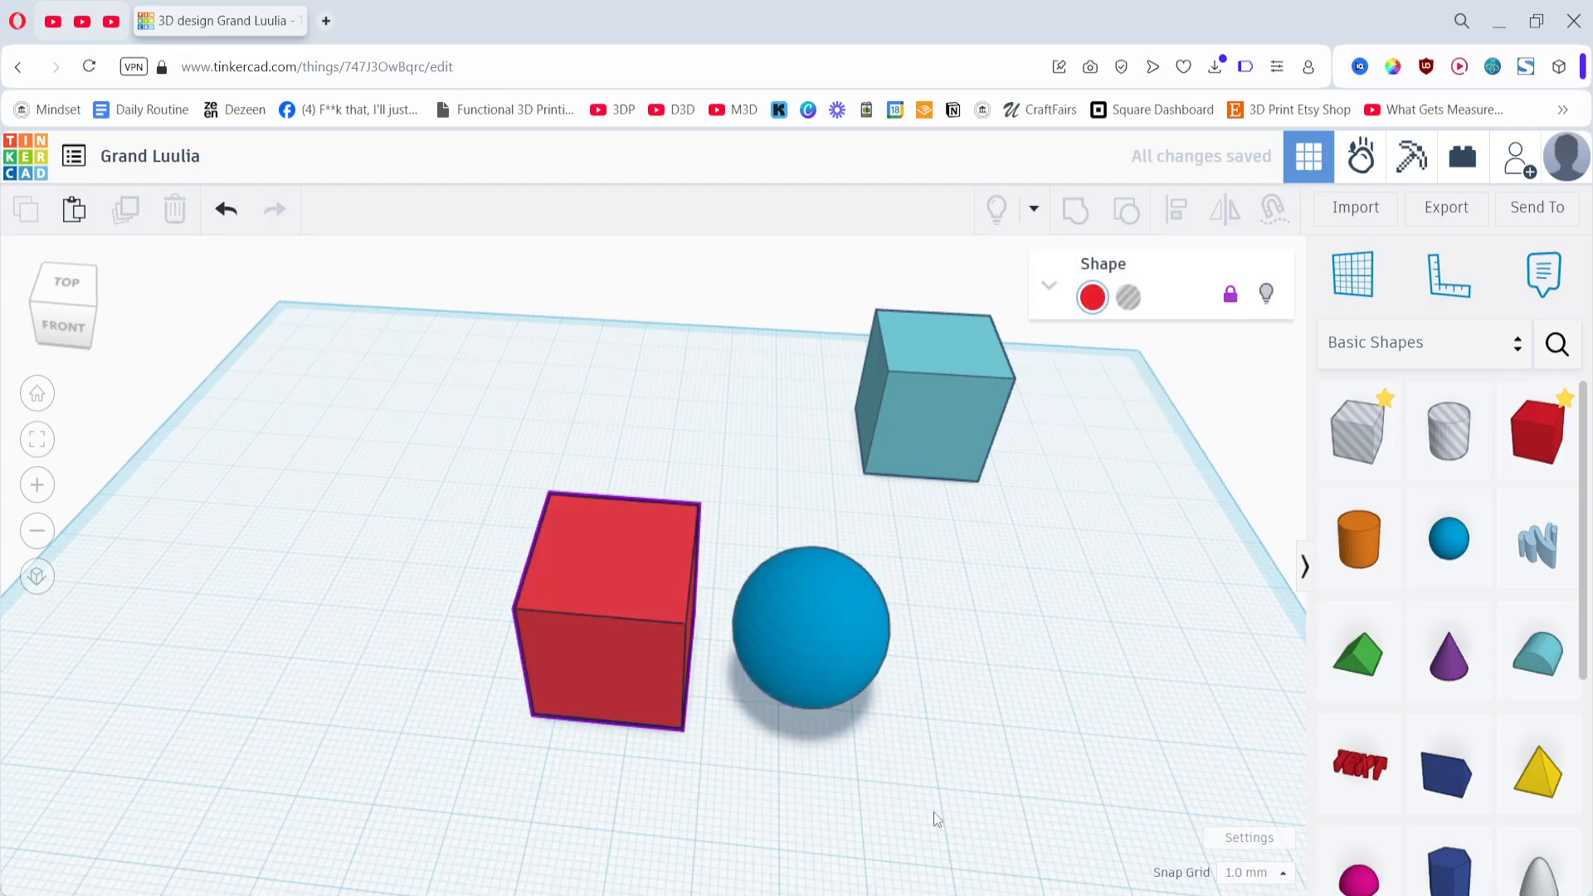
{"action": "left_click", "coordinate": [750, 818]}
{"action": "left_click_drag", "start_coordinate": [622, 670], "coordinate": [610, 583]}
{"action": "left_click", "coordinate": [668, 697]}
{"action": "left_click", "coordinate": [670, 674]}
{"action": "left_click_drag", "start_coordinate": [672, 680], "coordinate": [808, 785]}
{"action": "left_click", "coordinate": [560, 725]}
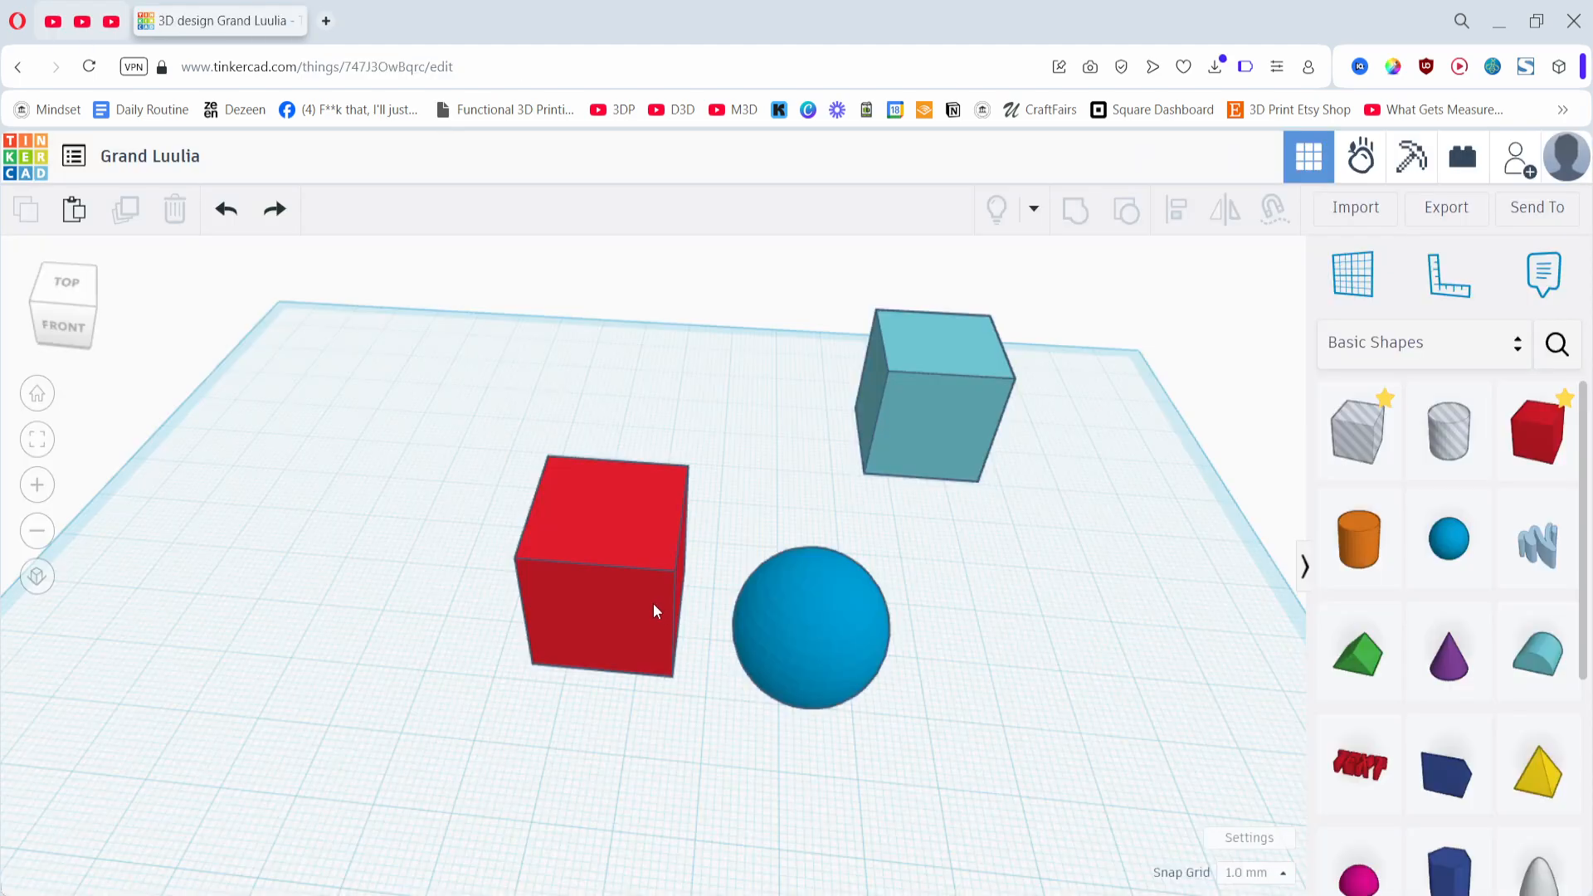
- Hide the red box, the sphere and the turquoise box one after another, and show all shapes again
{"action": "left_click", "coordinate": [654, 611]}
{"action": "key", "text": "Delete"}
{"action": "left_click", "coordinate": [811, 646]}
{"action": "key", "text": "Delete"}
{"action": "left_click", "coordinate": [912, 426]}
{"action": "key", "text": "Delete"}
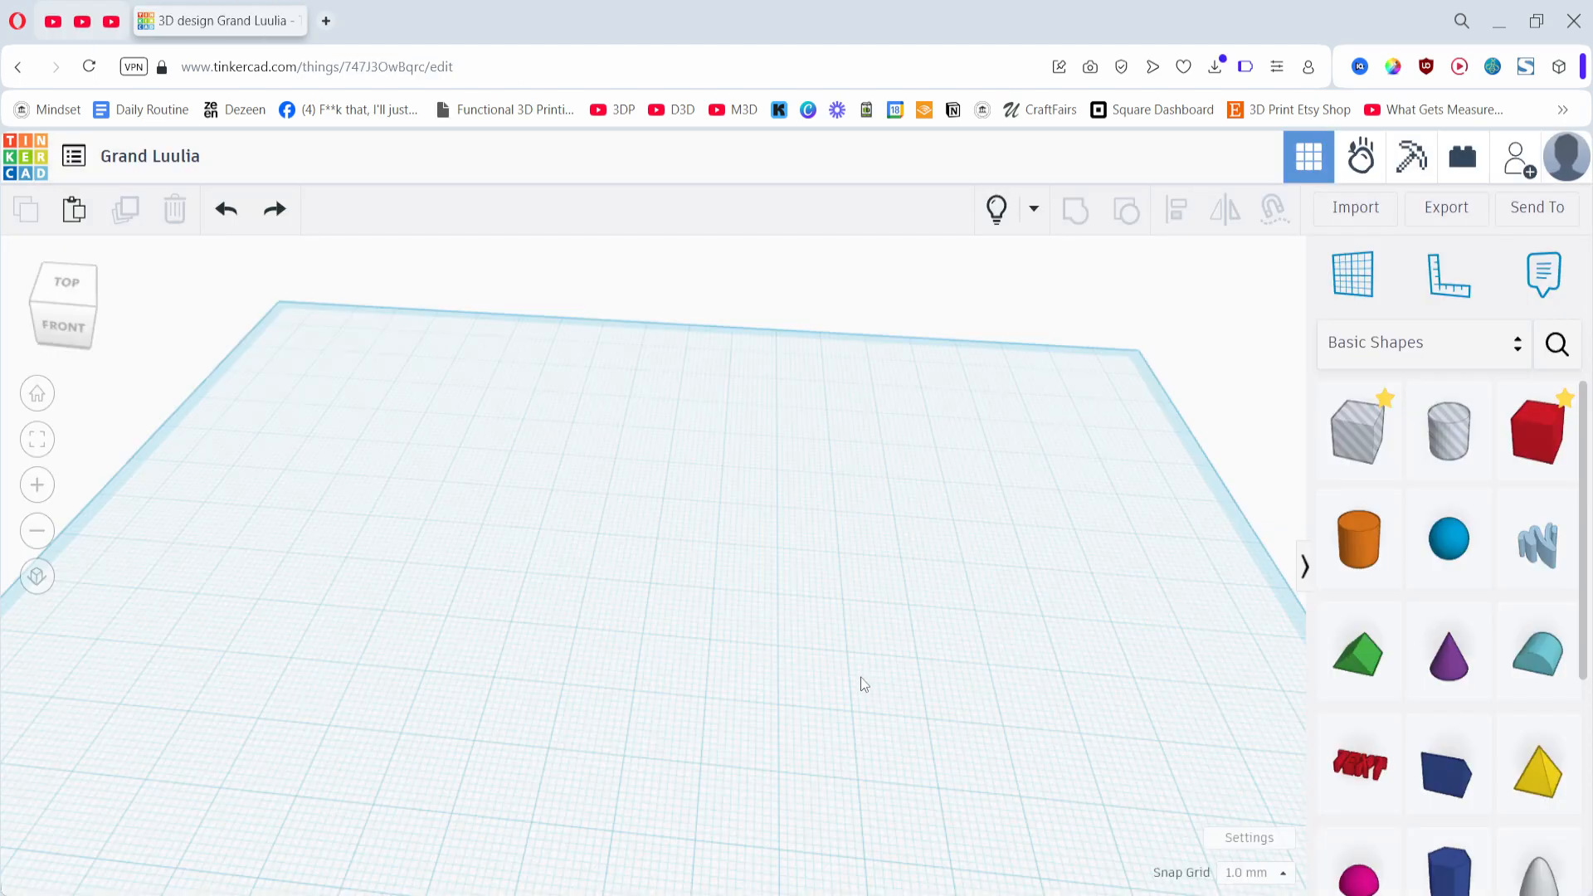
{"action": "key", "text": "ctrl+z"}
{"action": "key", "text": "ctrl+z"}
{"action": "key", "text": "ctrl+z"}
- Hide only the sphere and the red box, and bring them back into view
{"action": "left_click", "coordinate": [844, 660]}
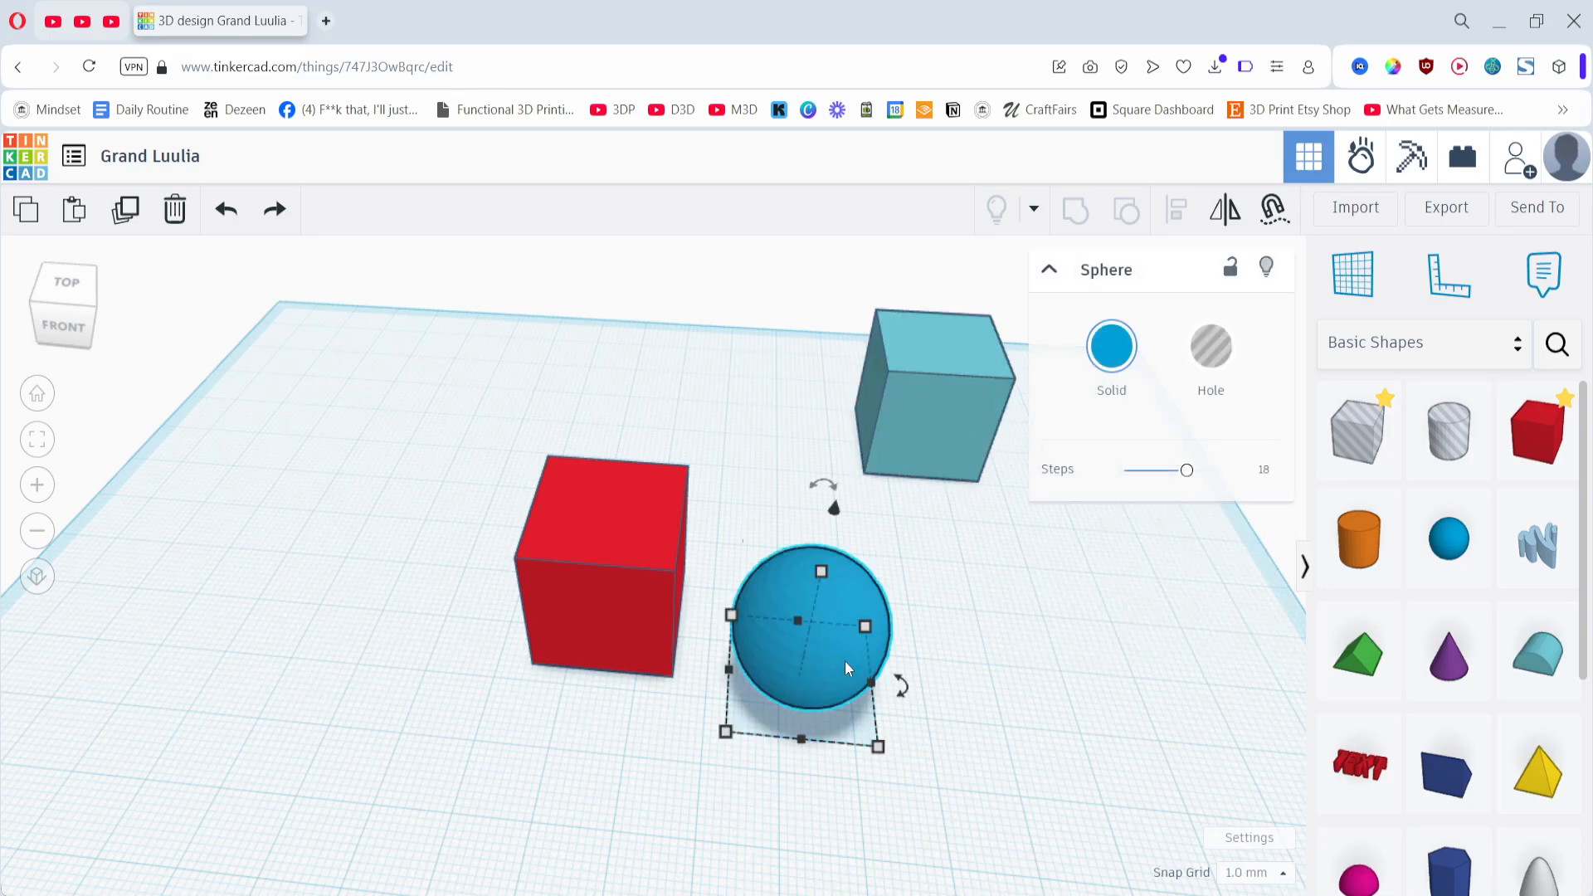
{"action": "key", "text": "Delete"}
{"action": "left_click", "coordinate": [635, 644]}
{"action": "key", "text": "Delete"}
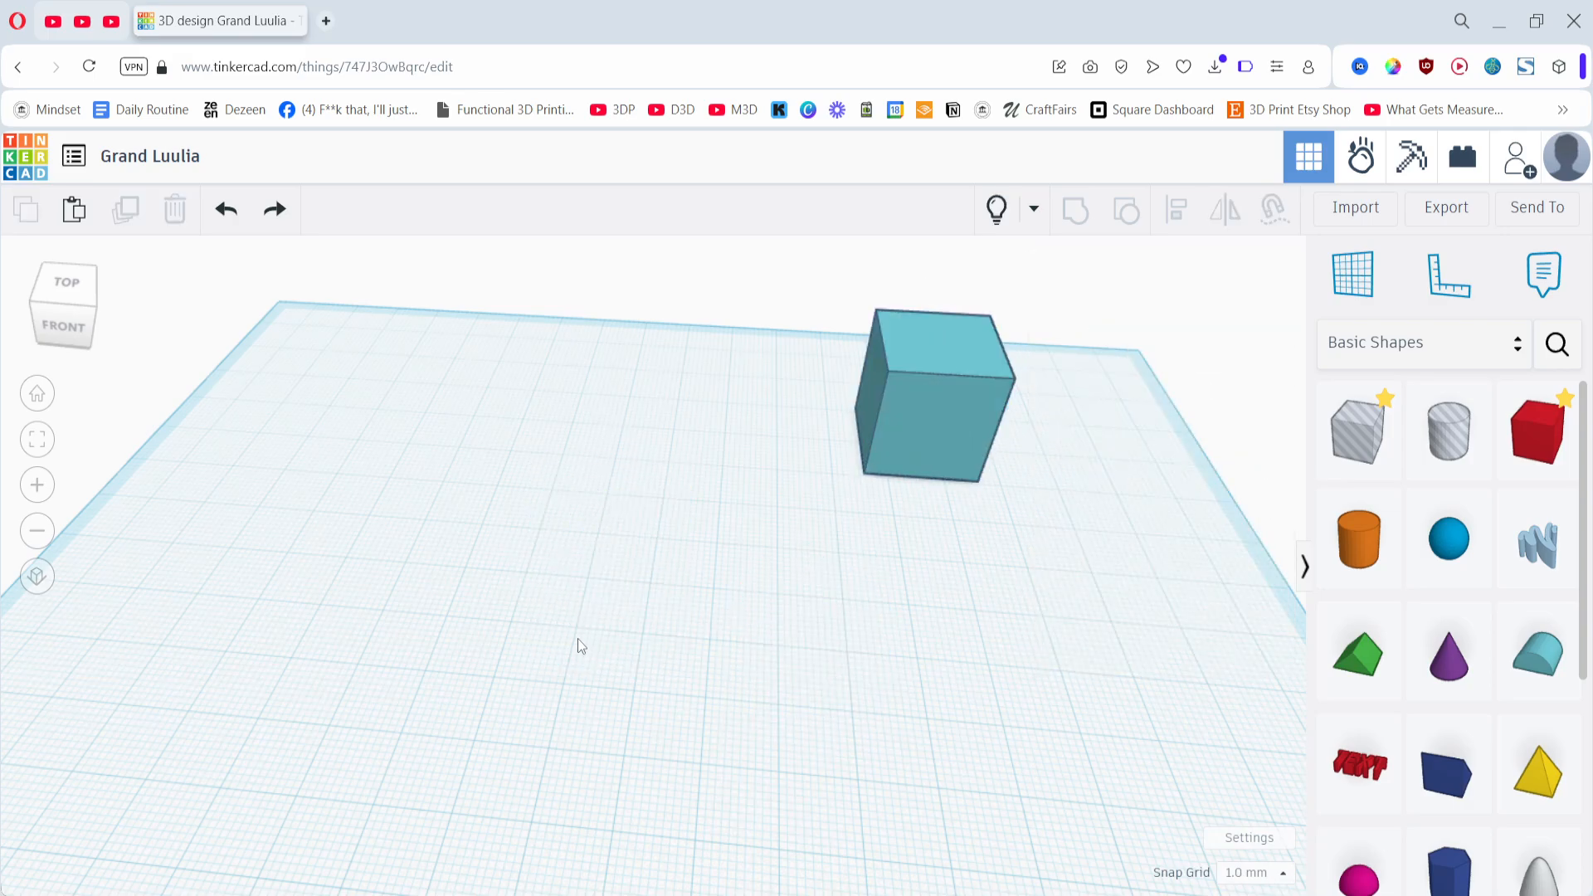
{"action": "key", "text": "ctrl+z"}
{"action": "key", "text": "ctrl+z"}
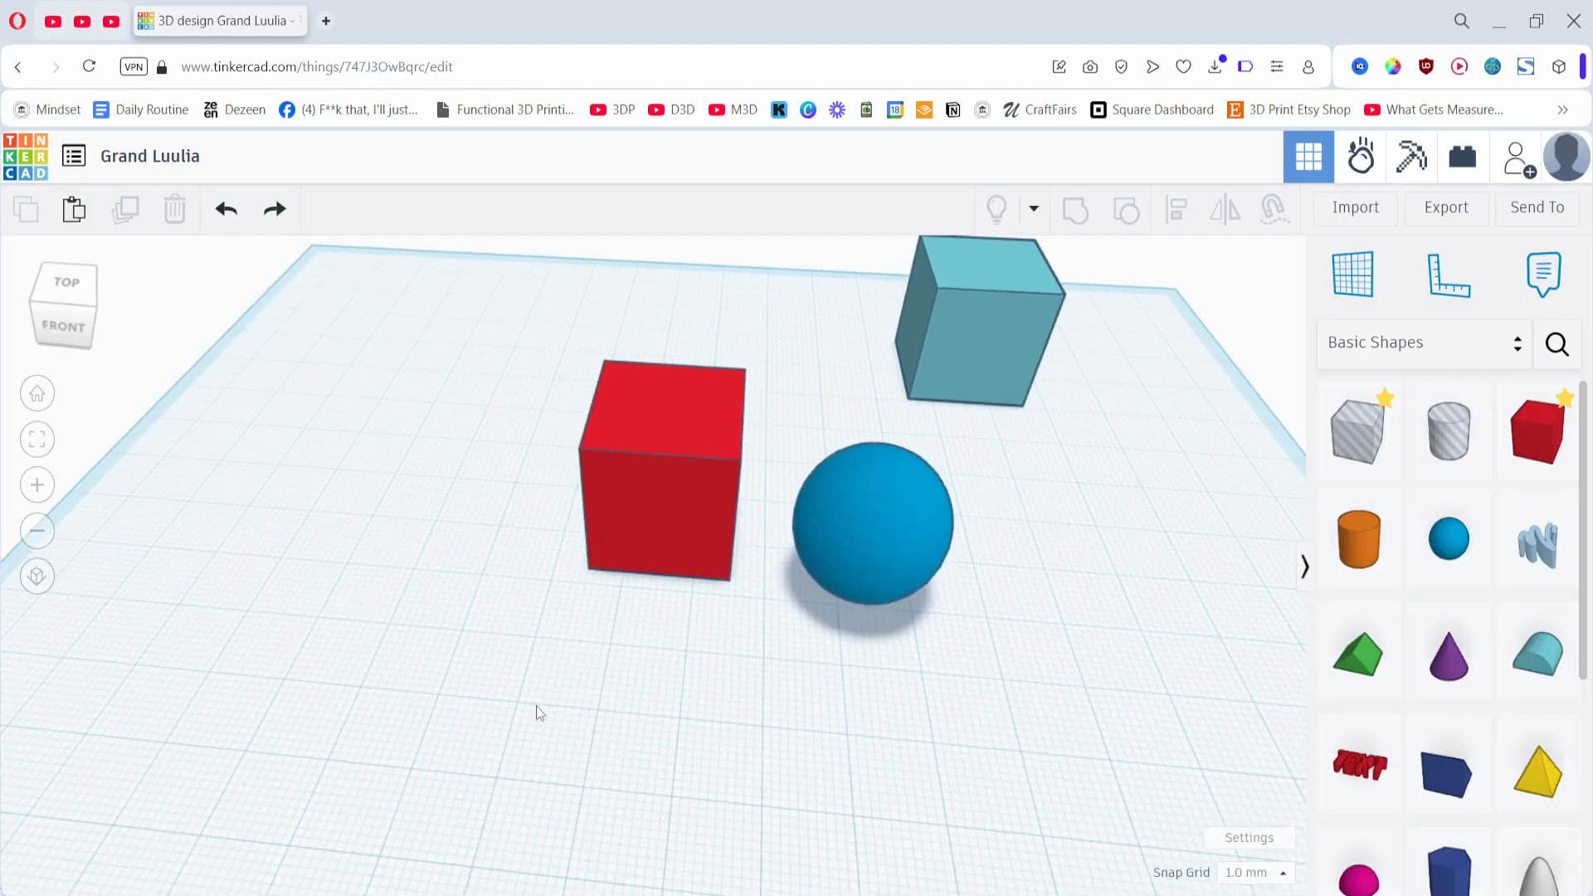
- Place a ruler in front of the red box and select the box and the sphere to show their dimensions
{"action": "key", "text": "r"}
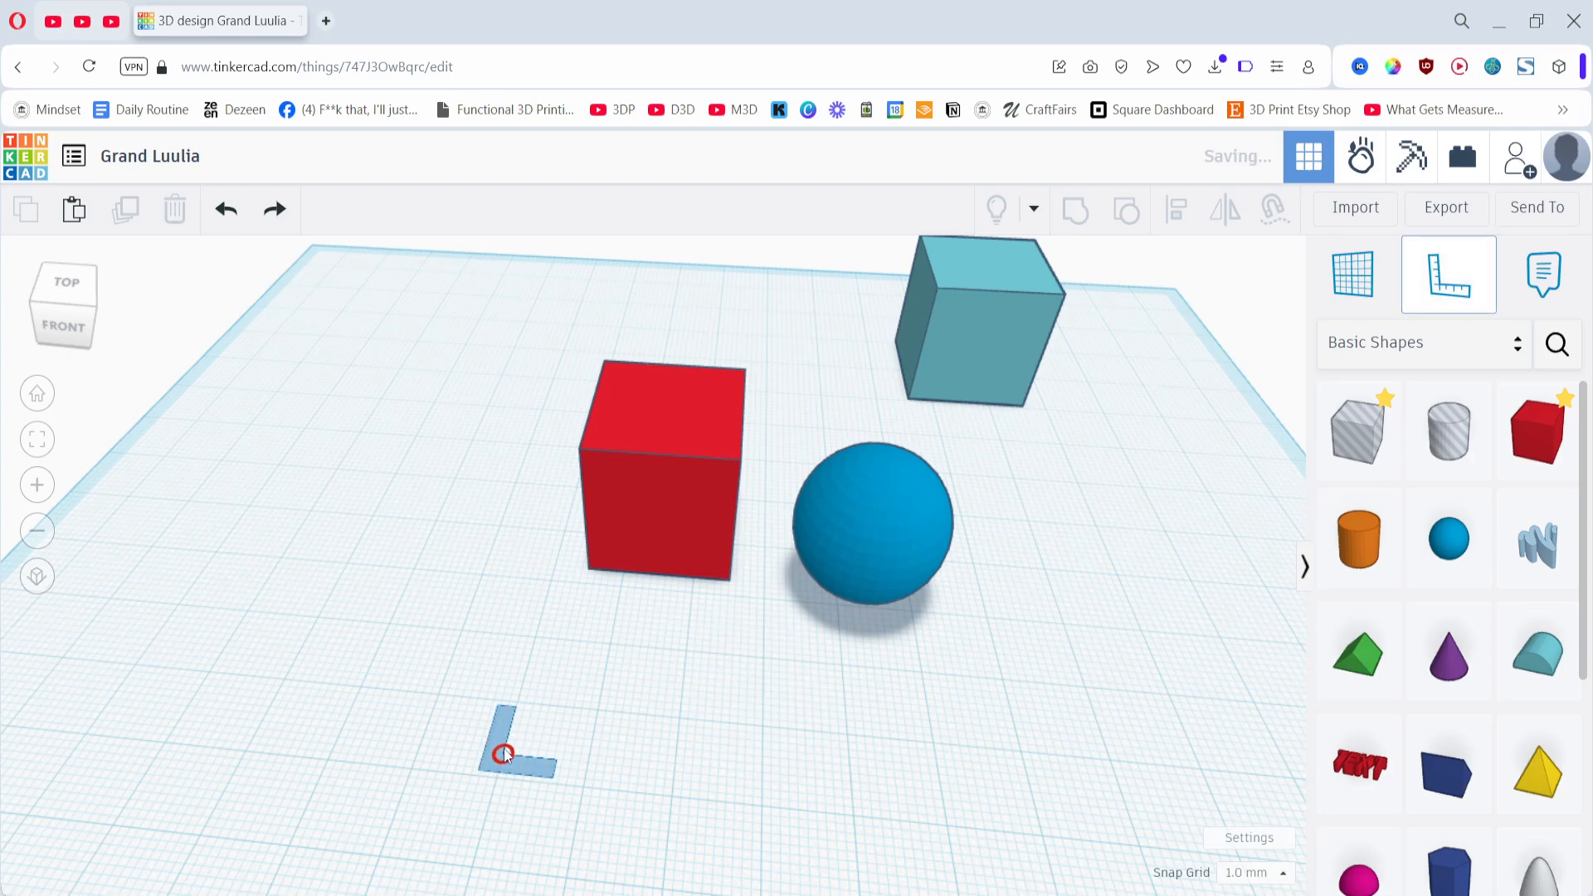
{"action": "left_click", "coordinate": [488, 720]}
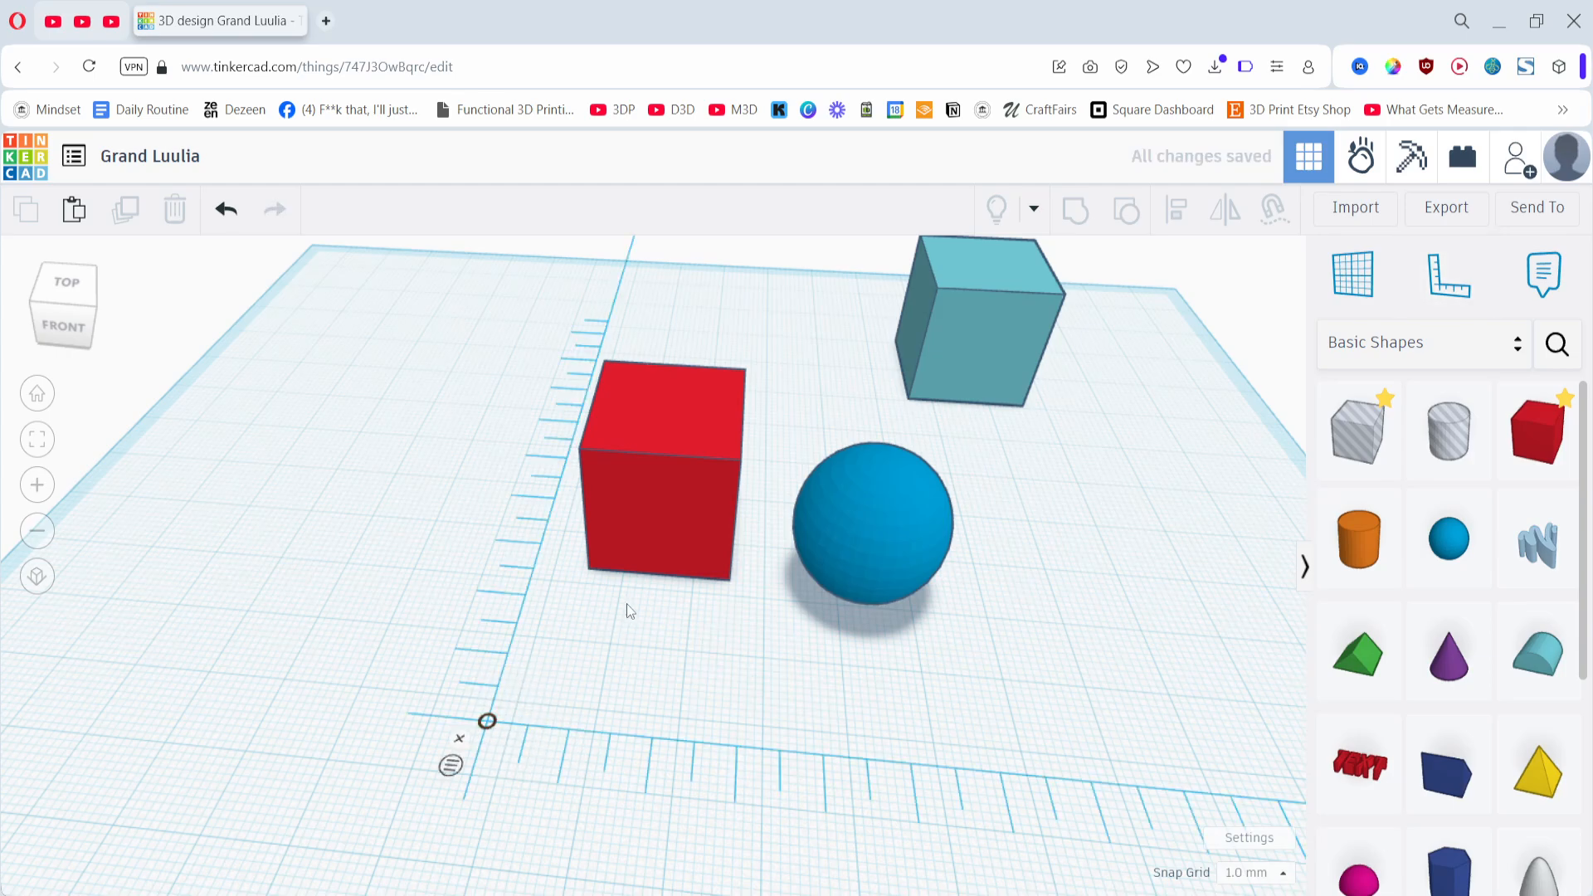
{"action": "left_click", "coordinate": [645, 525]}
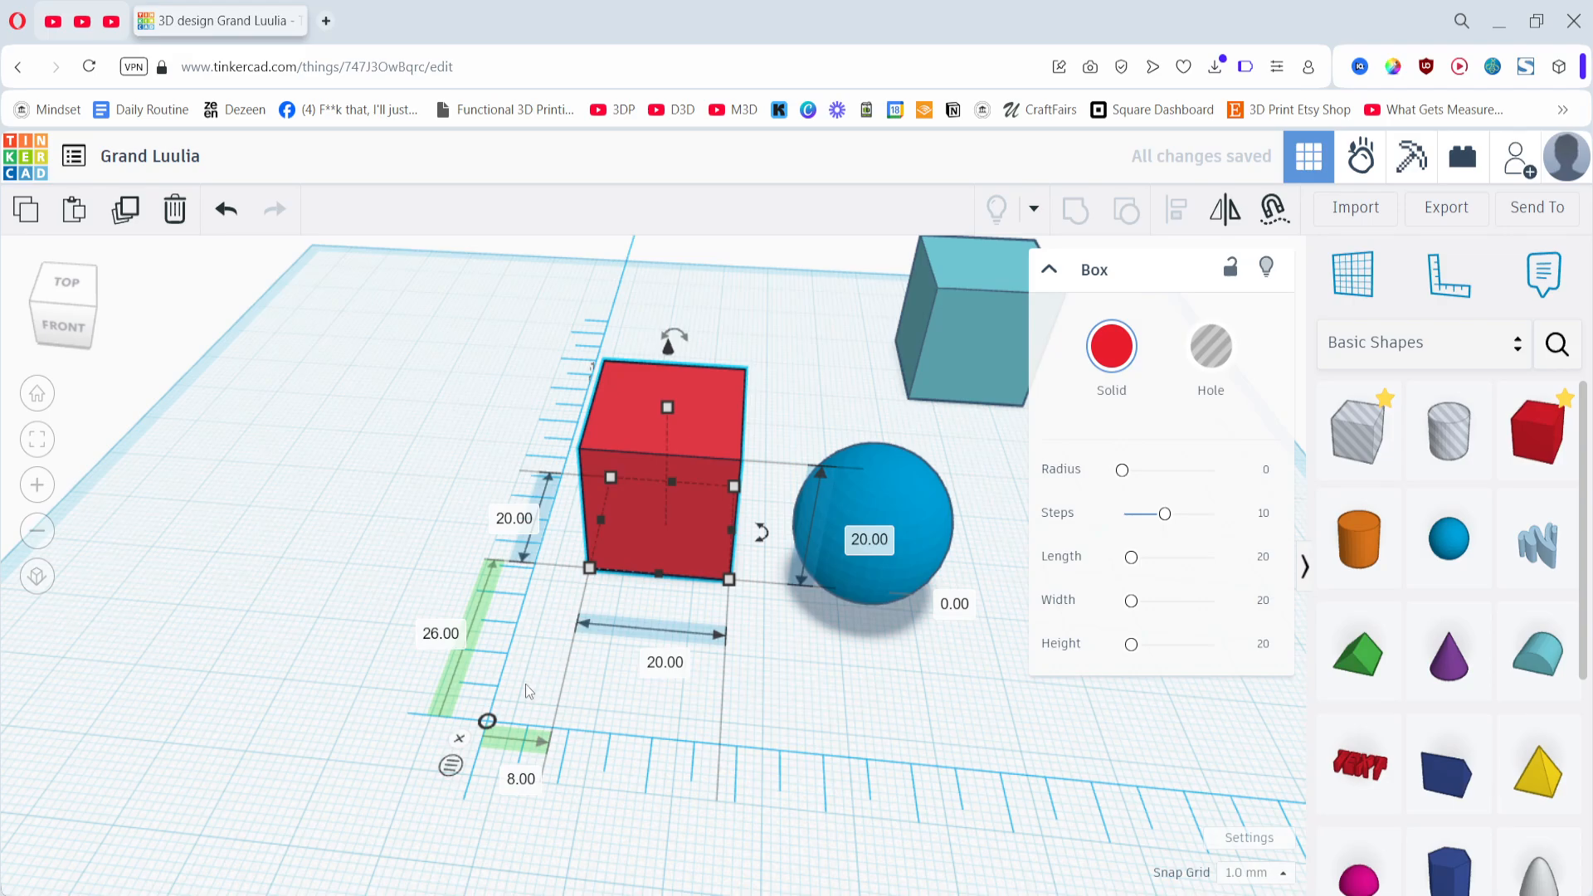
{"action": "left_click", "coordinate": [919, 546]}
{"action": "left_click", "coordinate": [597, 844]}
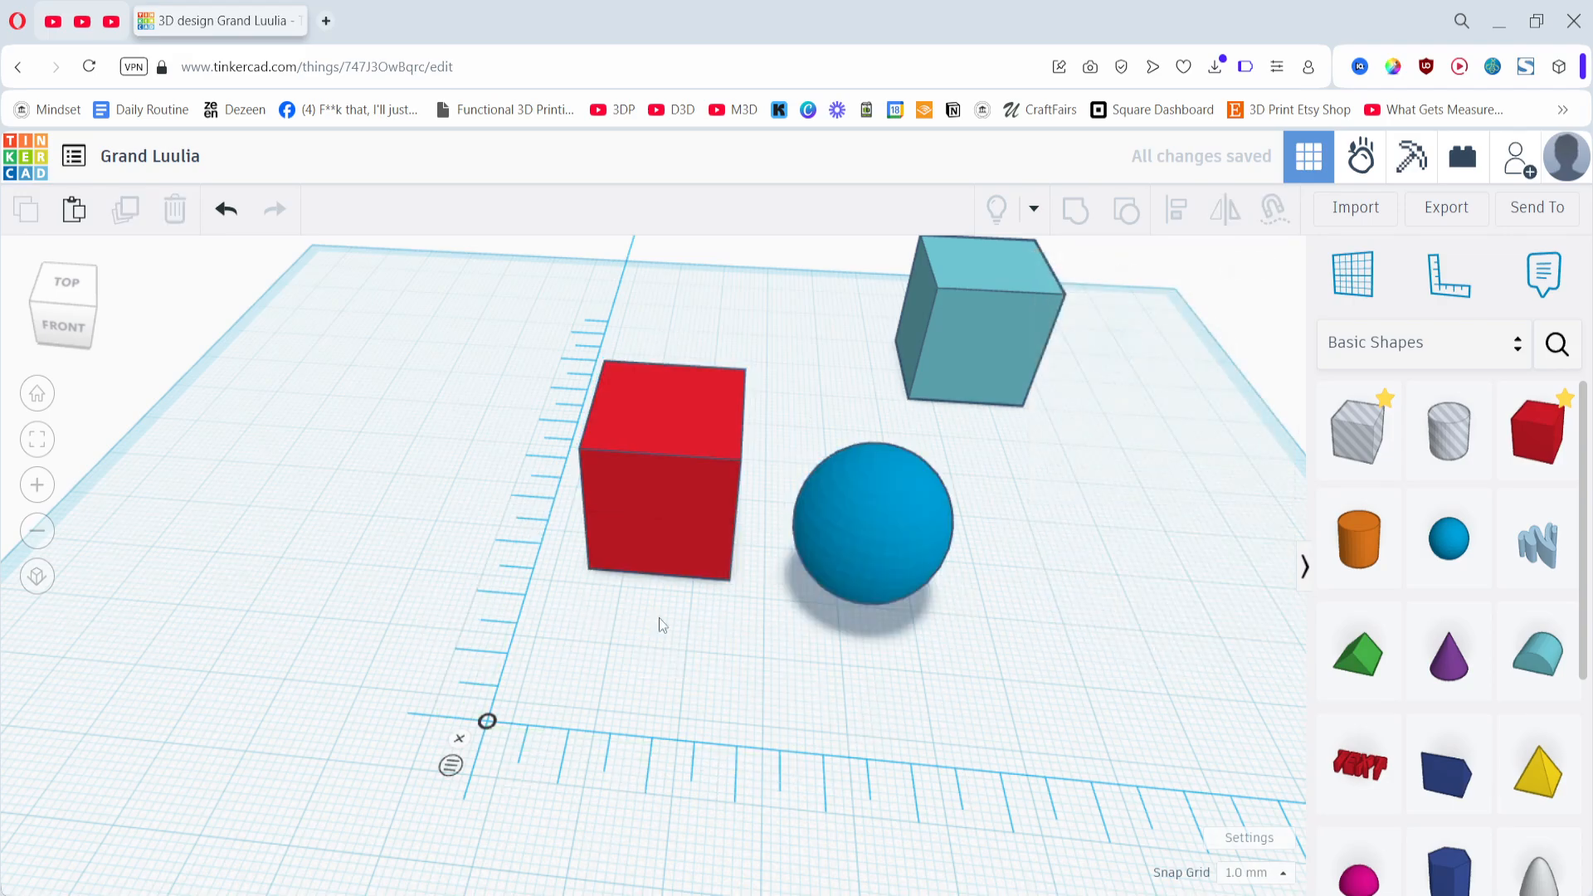
- Examine the ruler dimensions of the red box and the sphere from above in orthographic view, and return to perspective
{"action": "right_click_drag", "start_coordinate": [658, 661], "coordinate": [670, 730]}
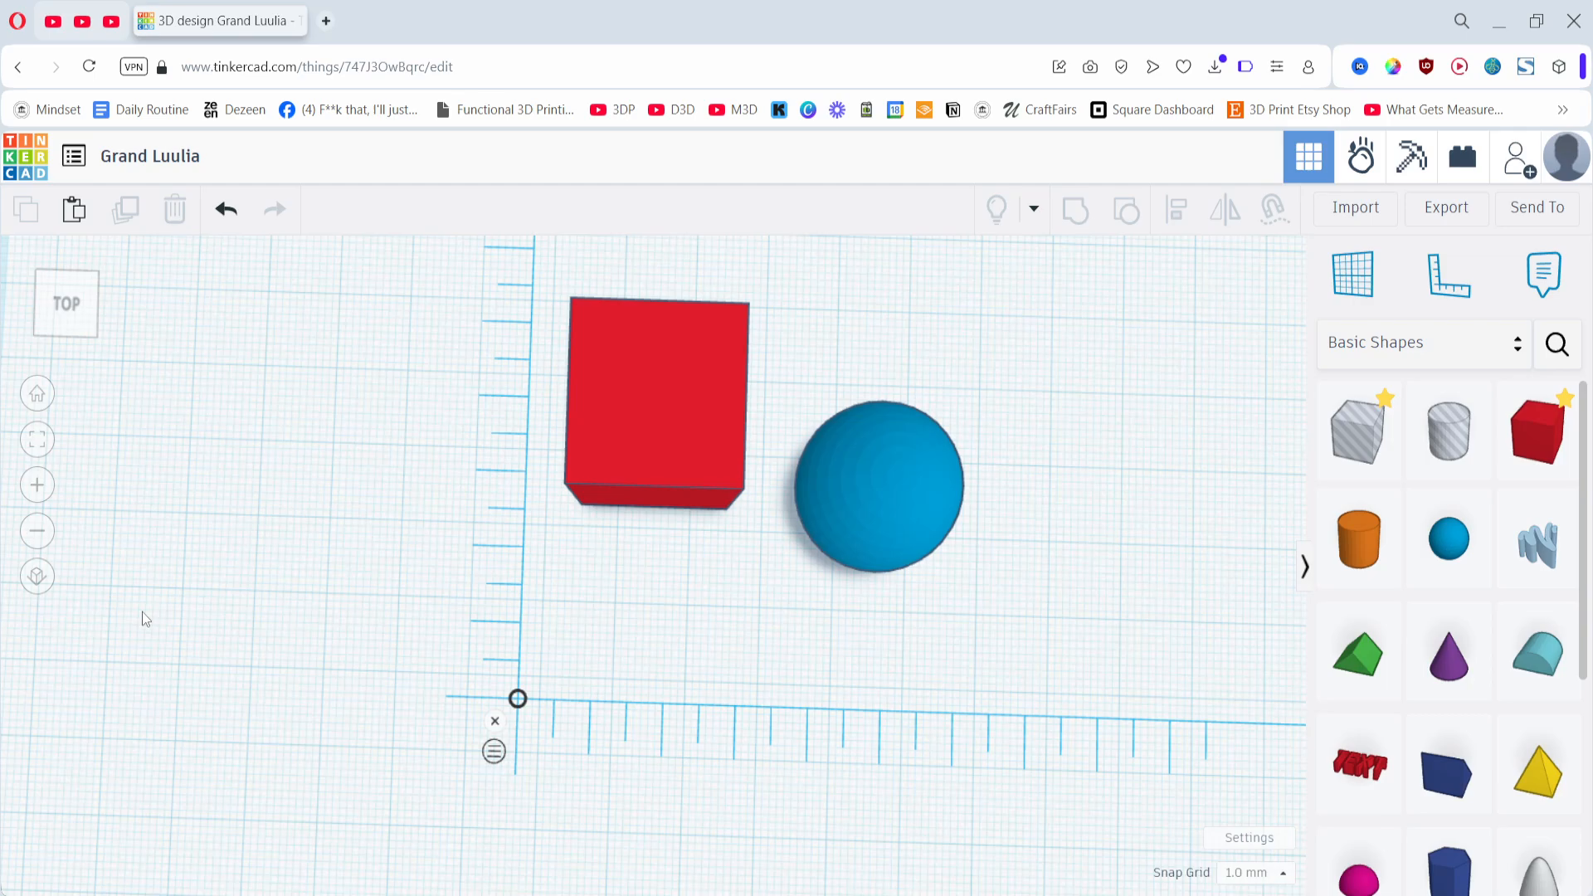
{"action": "left_click", "coordinate": [39, 584]}
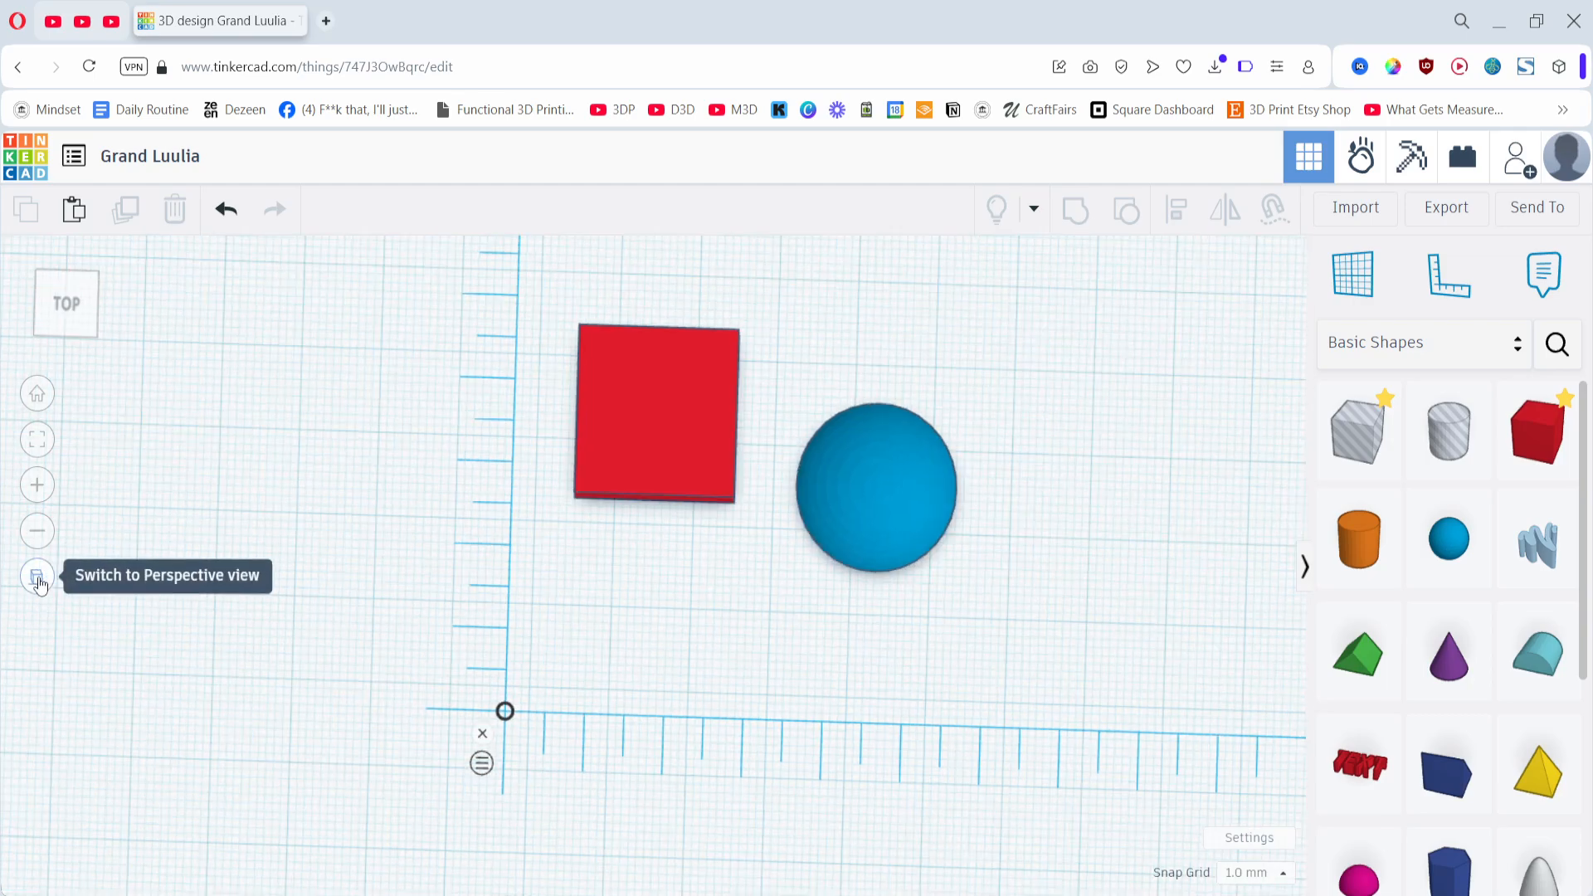
{"action": "left_click", "coordinate": [39, 583]}
{"action": "left_click", "coordinate": [35, 588]}
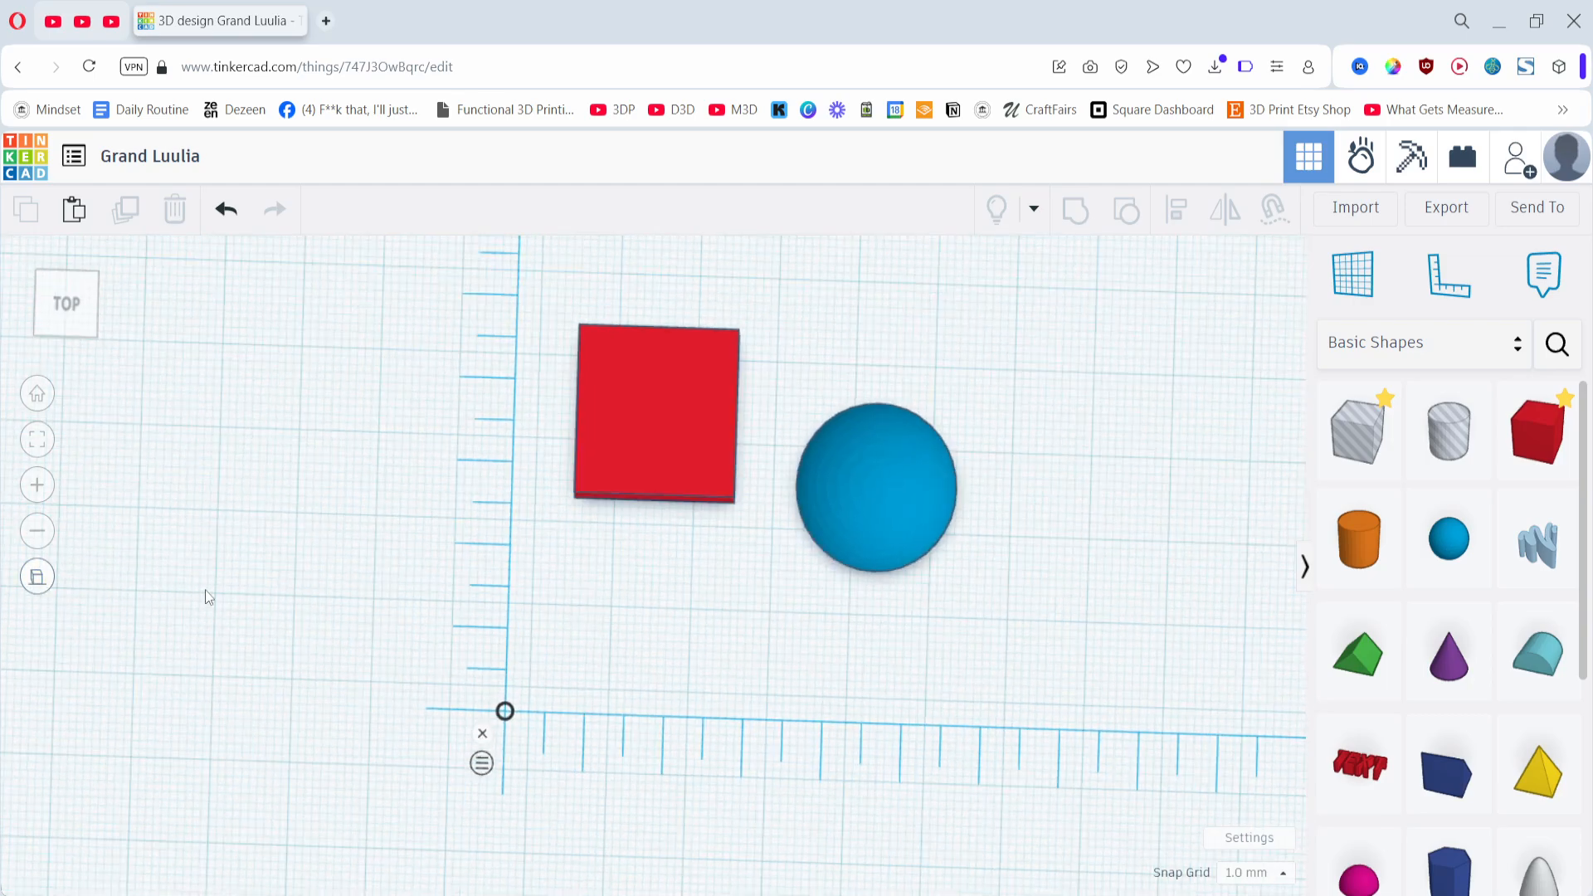
{"action": "left_click", "coordinate": [618, 477]}
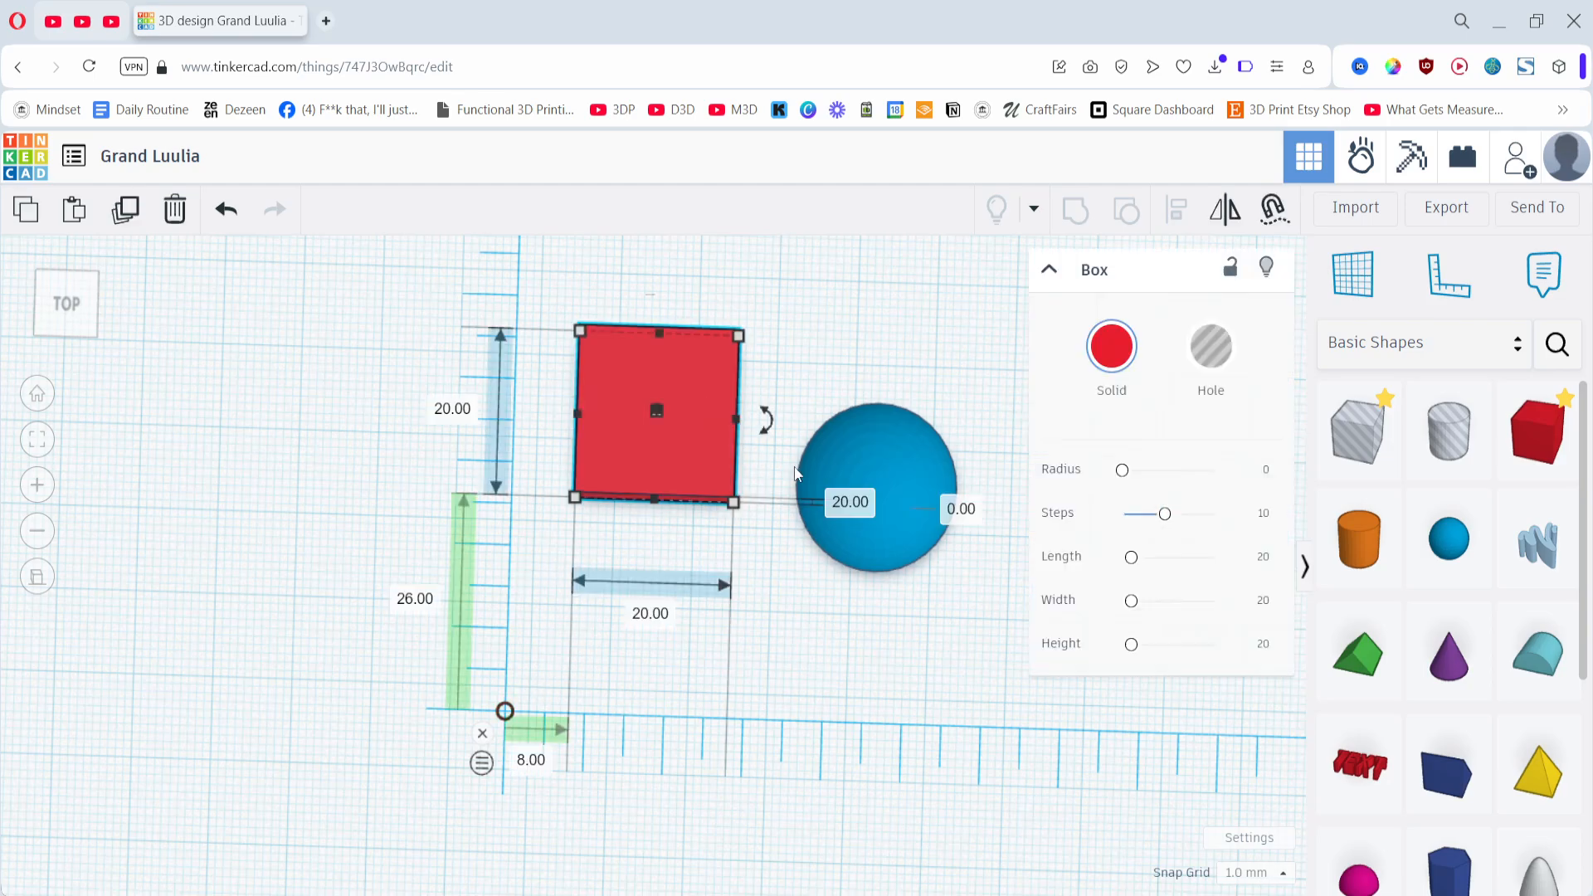
{"action": "left_click", "coordinate": [907, 464]}
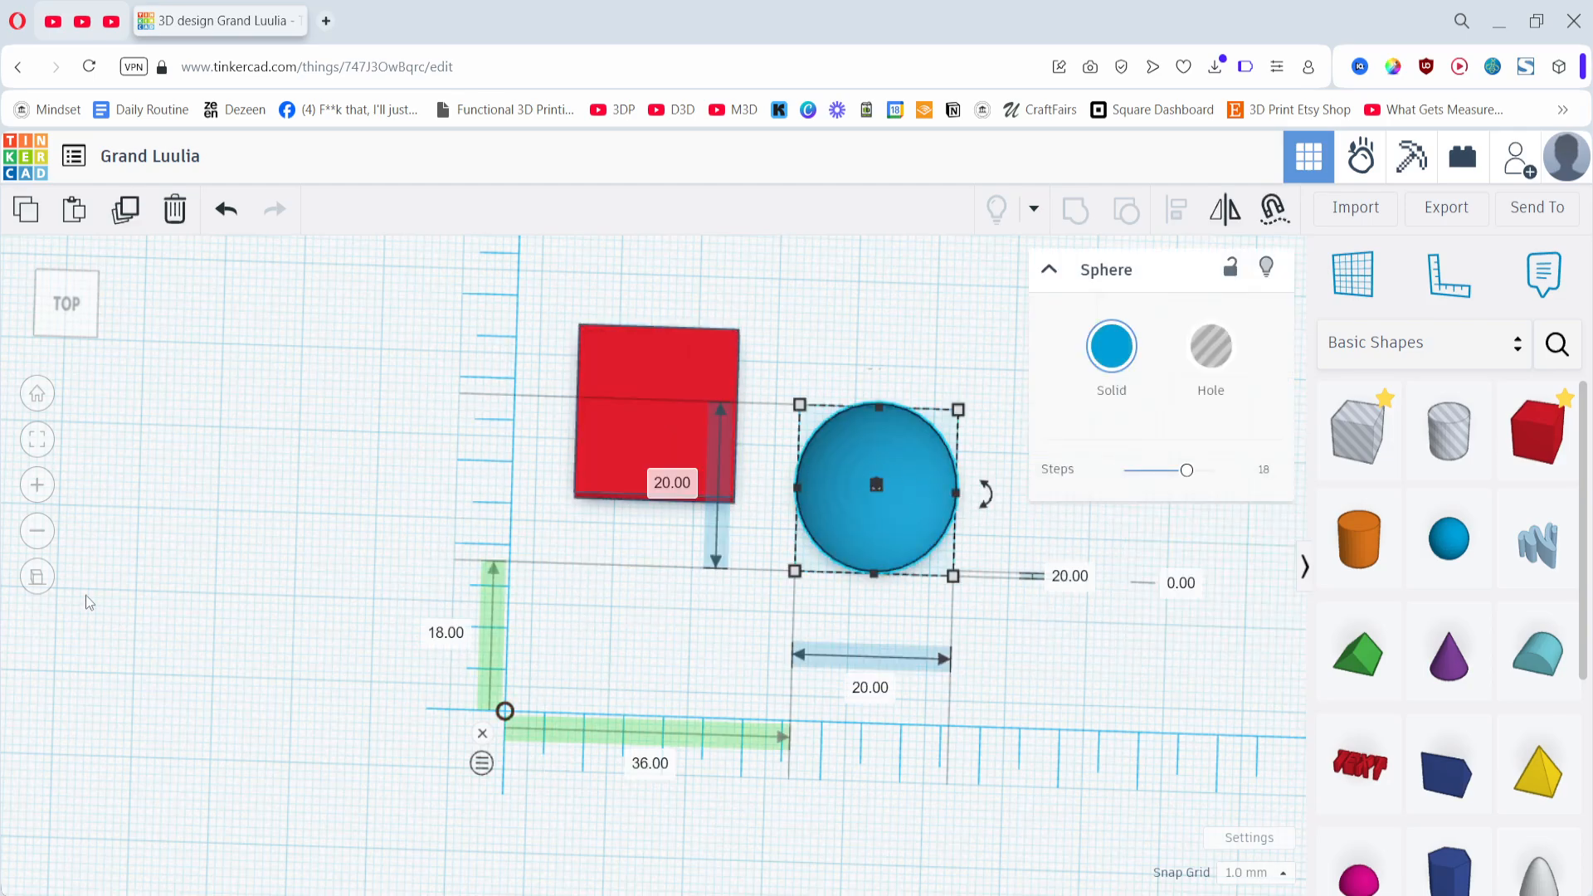
{"action": "left_click", "coordinate": [38, 579]}
{"action": "right_click_drag", "start_coordinate": [665, 585], "coordinate": [462, 753]}
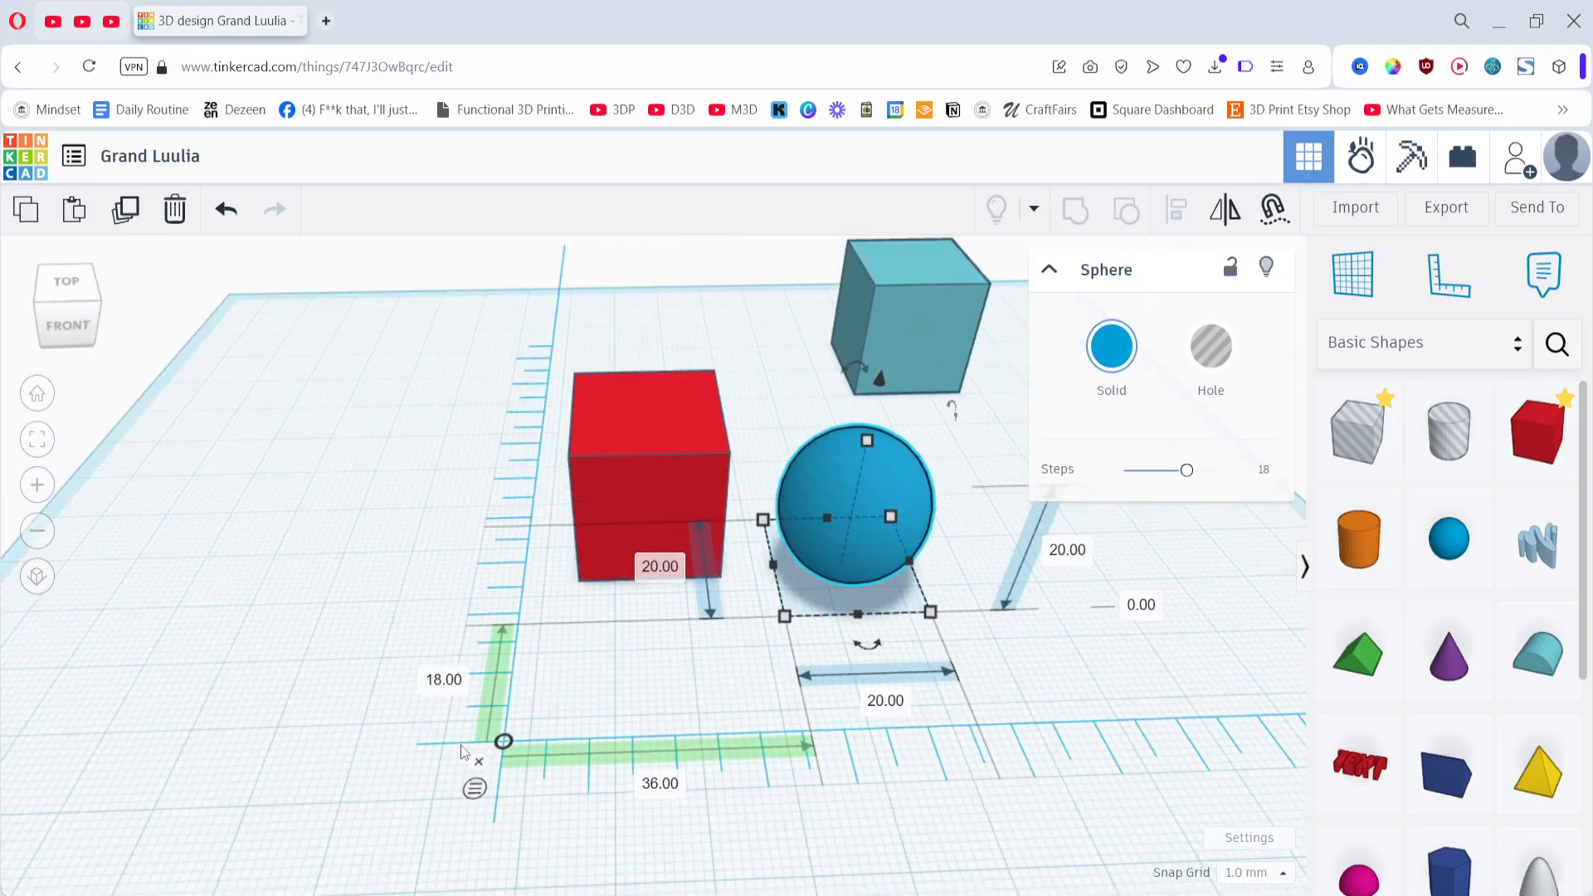
- Remove the ruler and consult the workplane shortcuts on the keyboard shortcuts page before returning to the design
{"action": "left_click", "coordinate": [478, 760]}
{"action": "key", "text": "alt+Tab"}
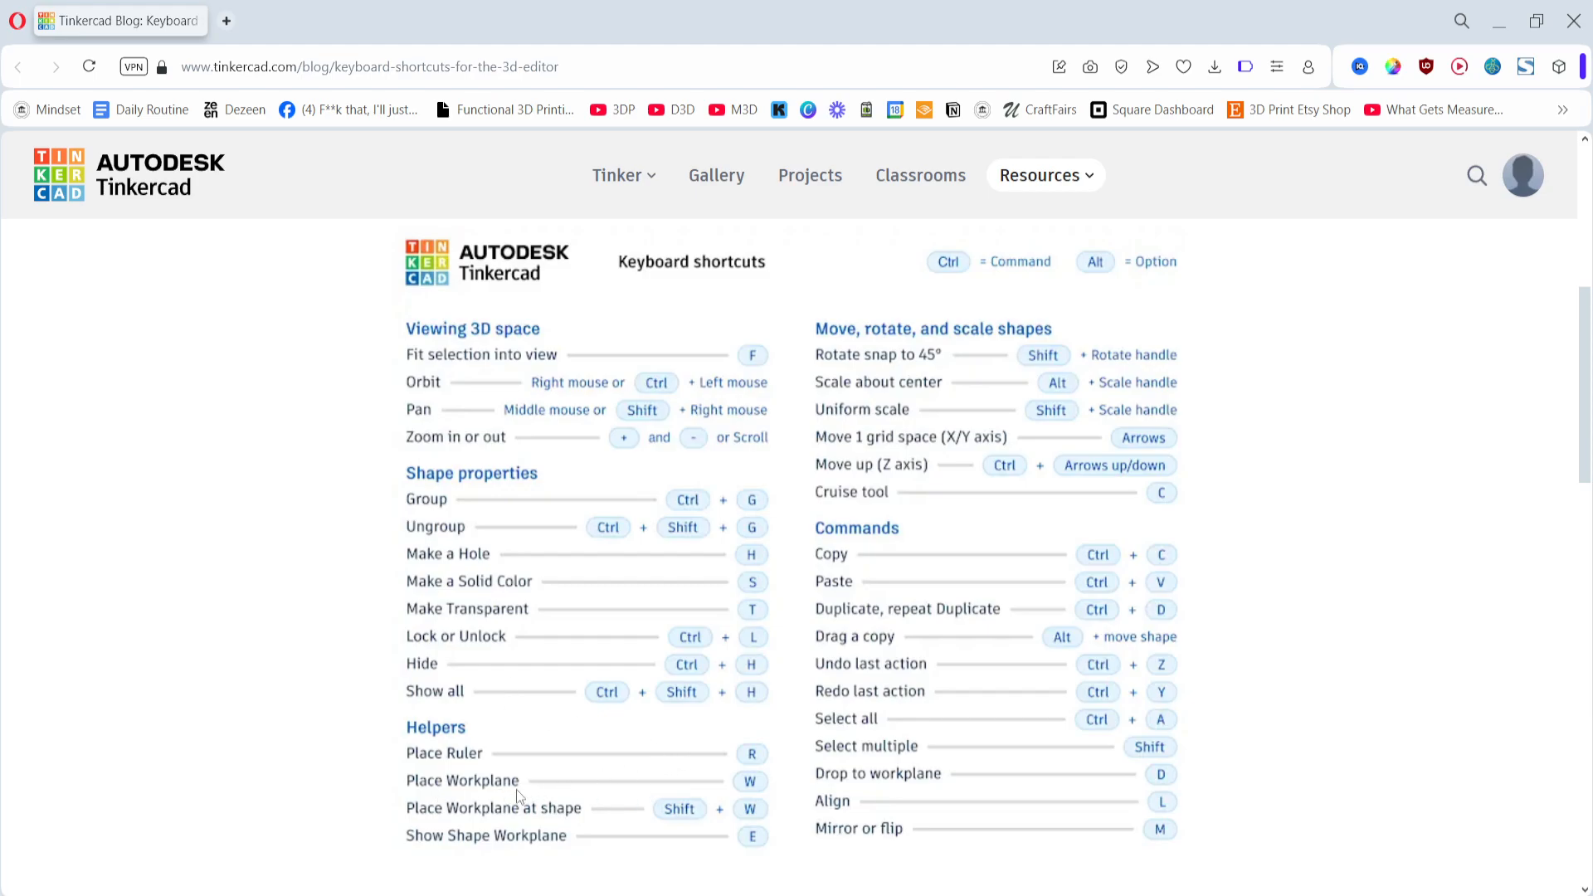
{"action": "key", "text": "alt+Tab"}
{"action": "left_click", "coordinate": [706, 680]}
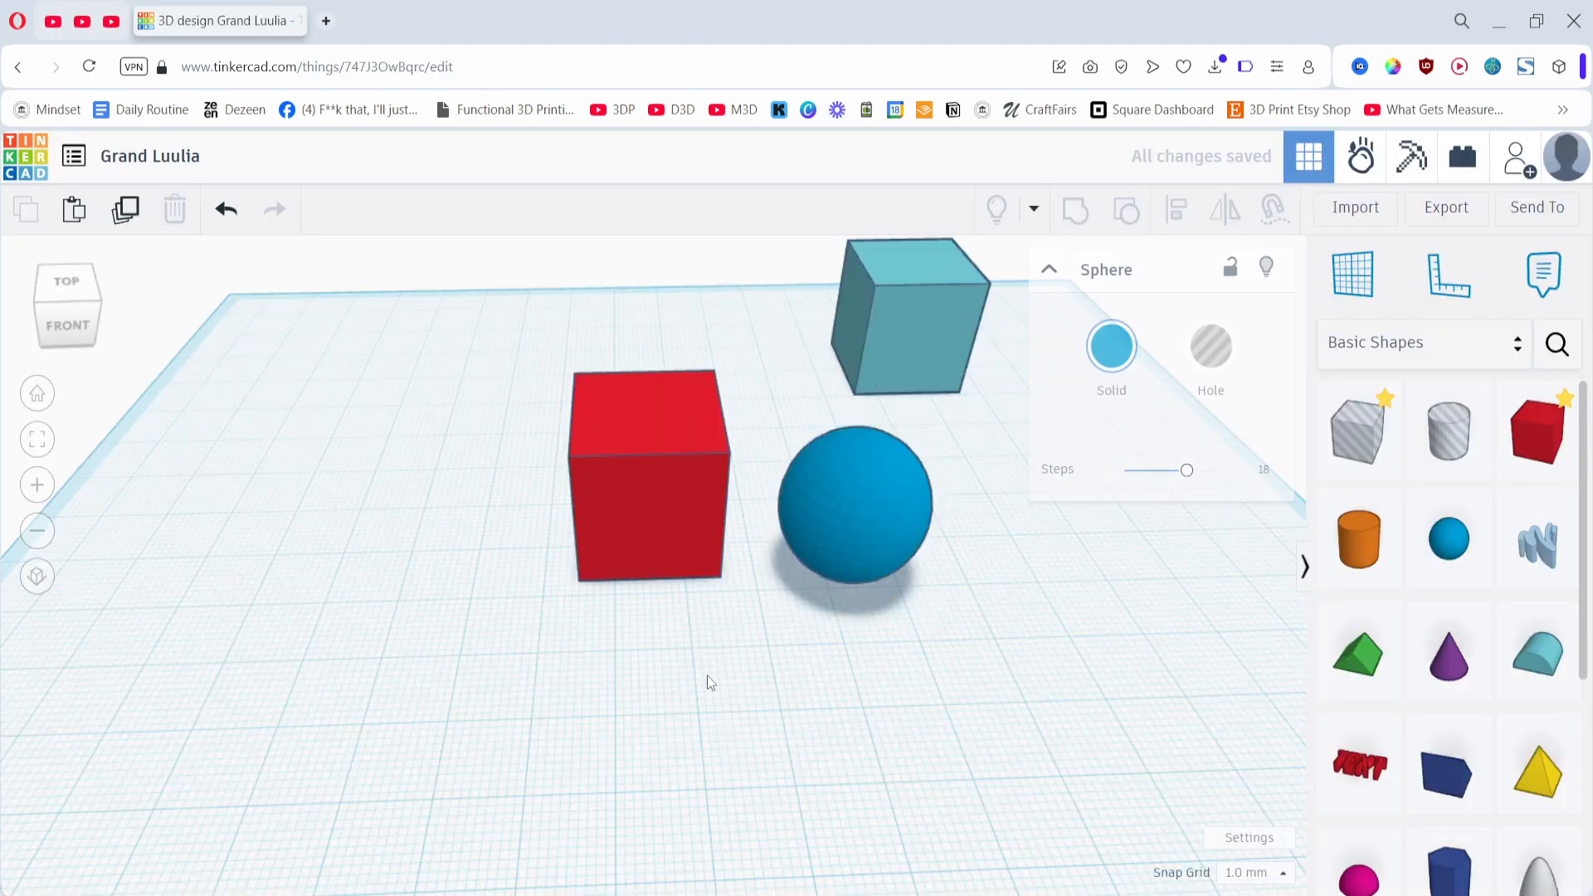
- Place a workplane on the red box's top face, and try adding a second box on it before deleting that box
{"action": "key", "text": "w"}
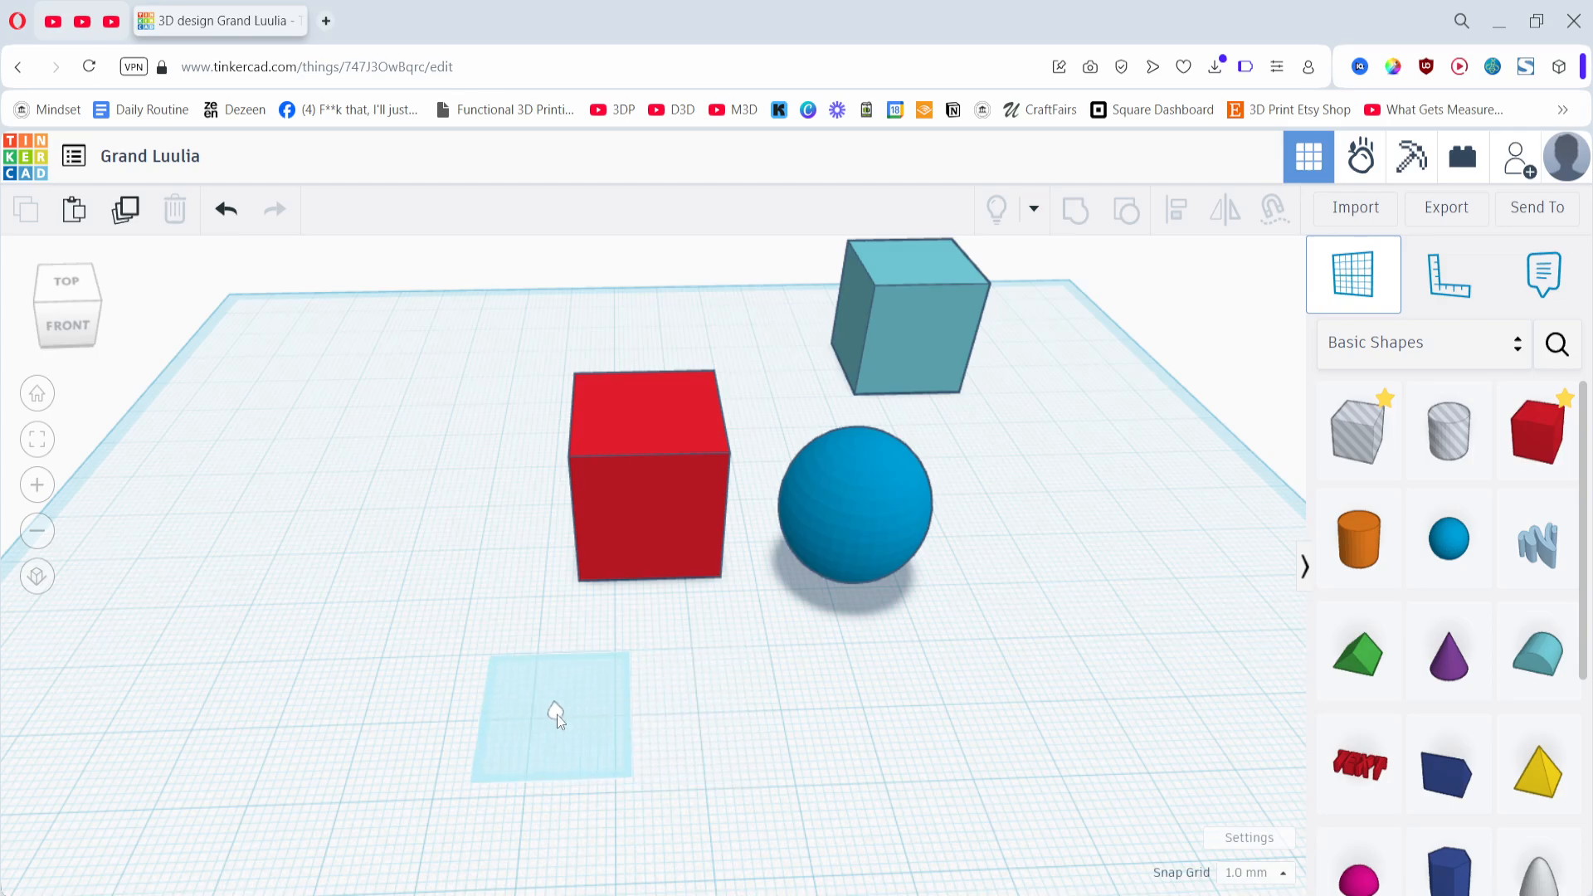
{"action": "left_click", "coordinate": [554, 715]}
{"action": "key", "text": "w"}
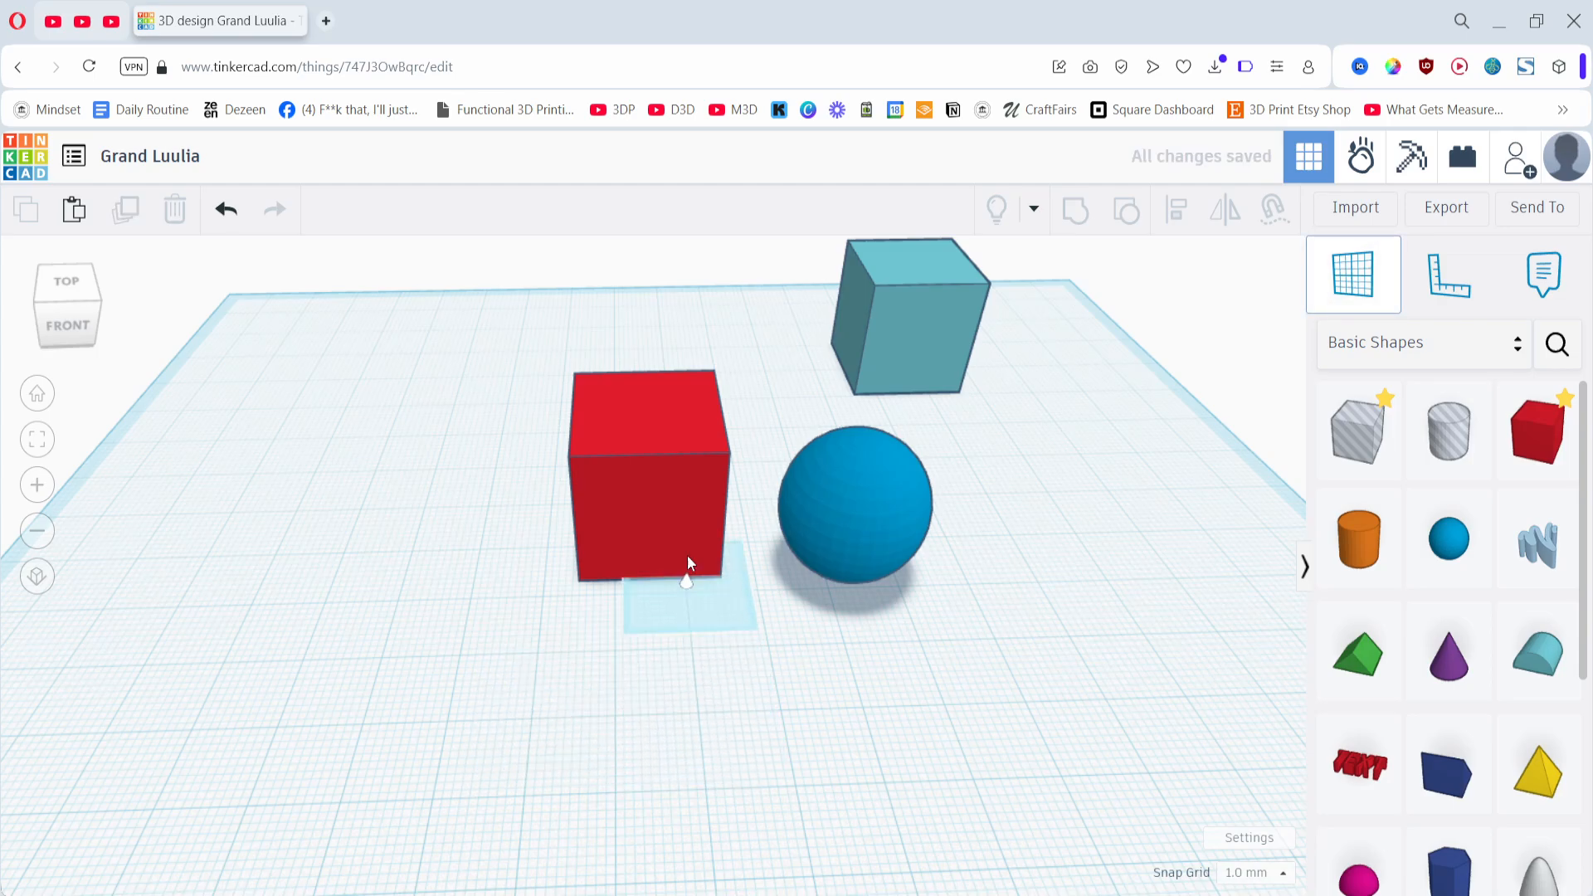
{"action": "left_click", "coordinate": [650, 406]}
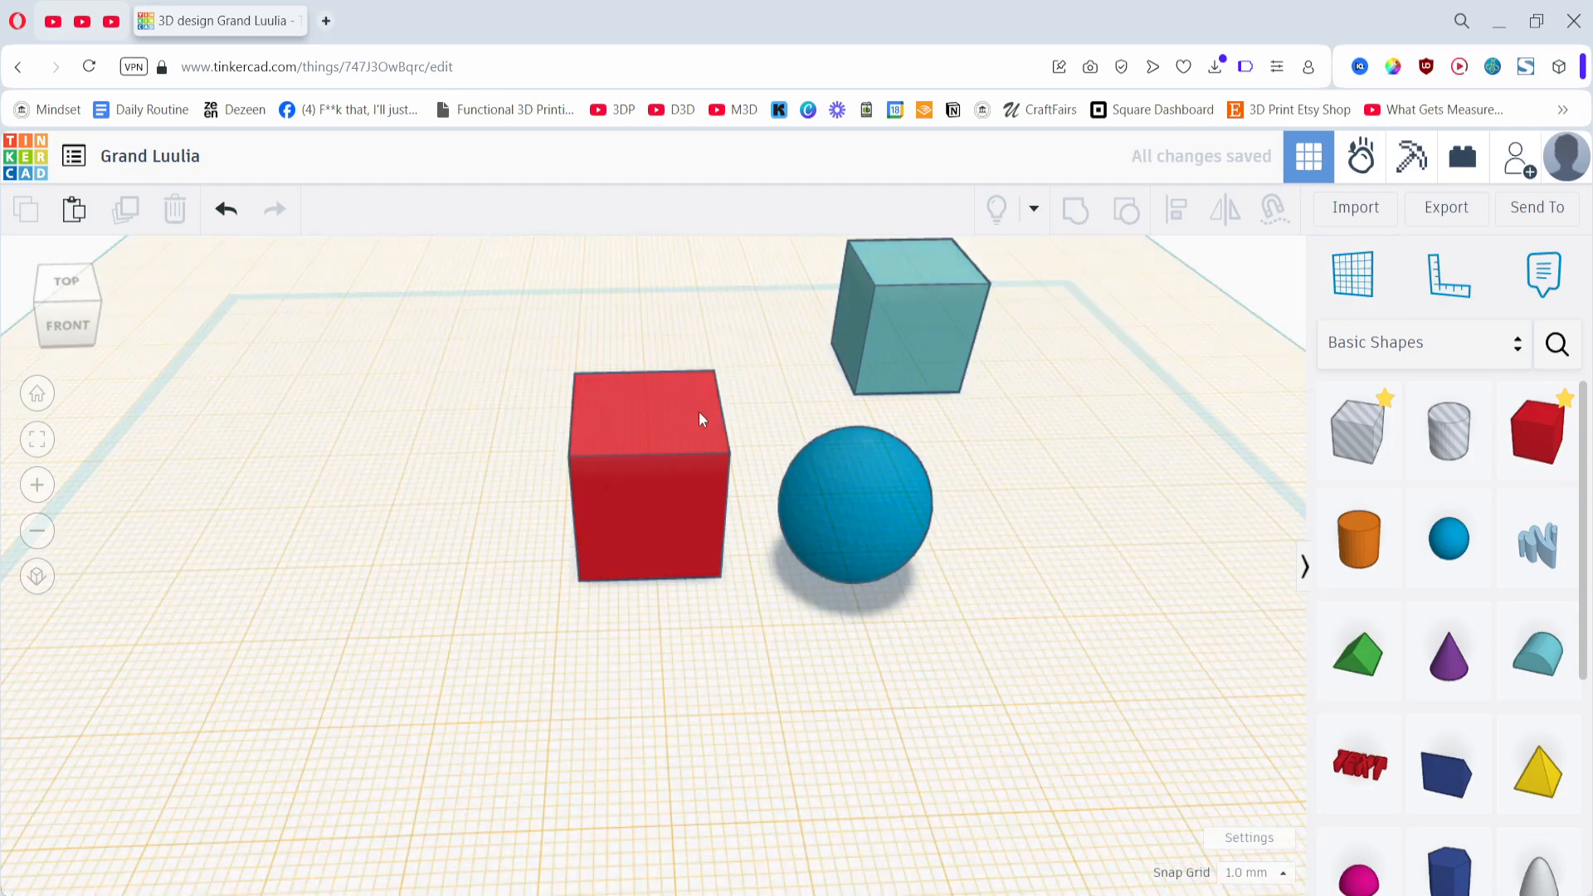
{"action": "left_click_drag", "start_coordinate": [1541, 448], "coordinate": [673, 431]}
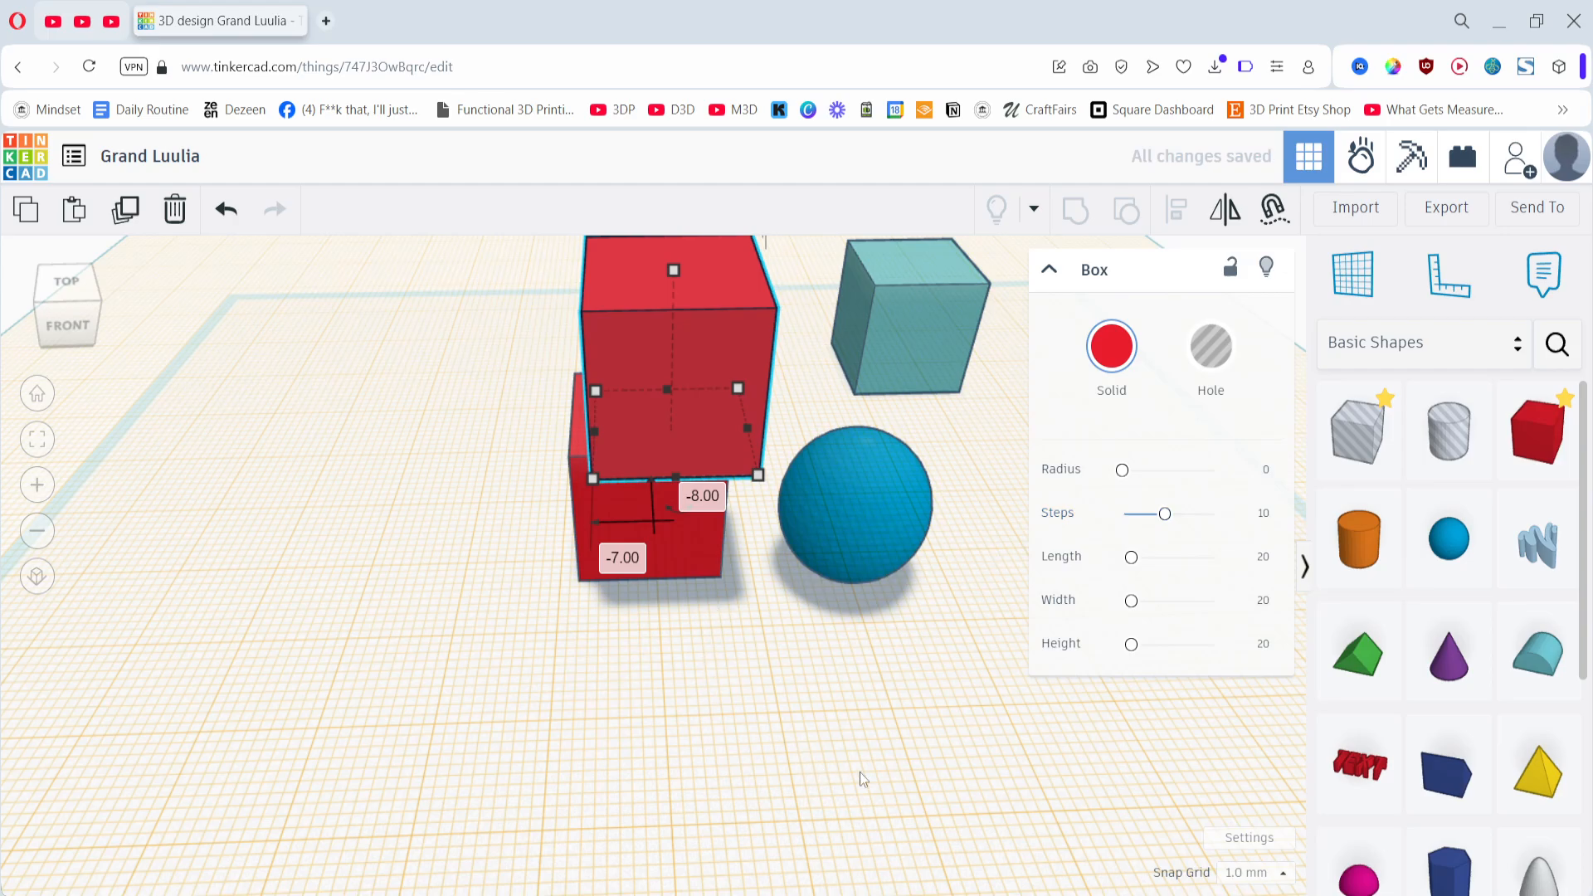
{"action": "key", "text": "Delete"}
- Place a workplane on the red box's front face, and try adding a sphere on it before deleting that sphere
{"action": "key", "text": "w"}
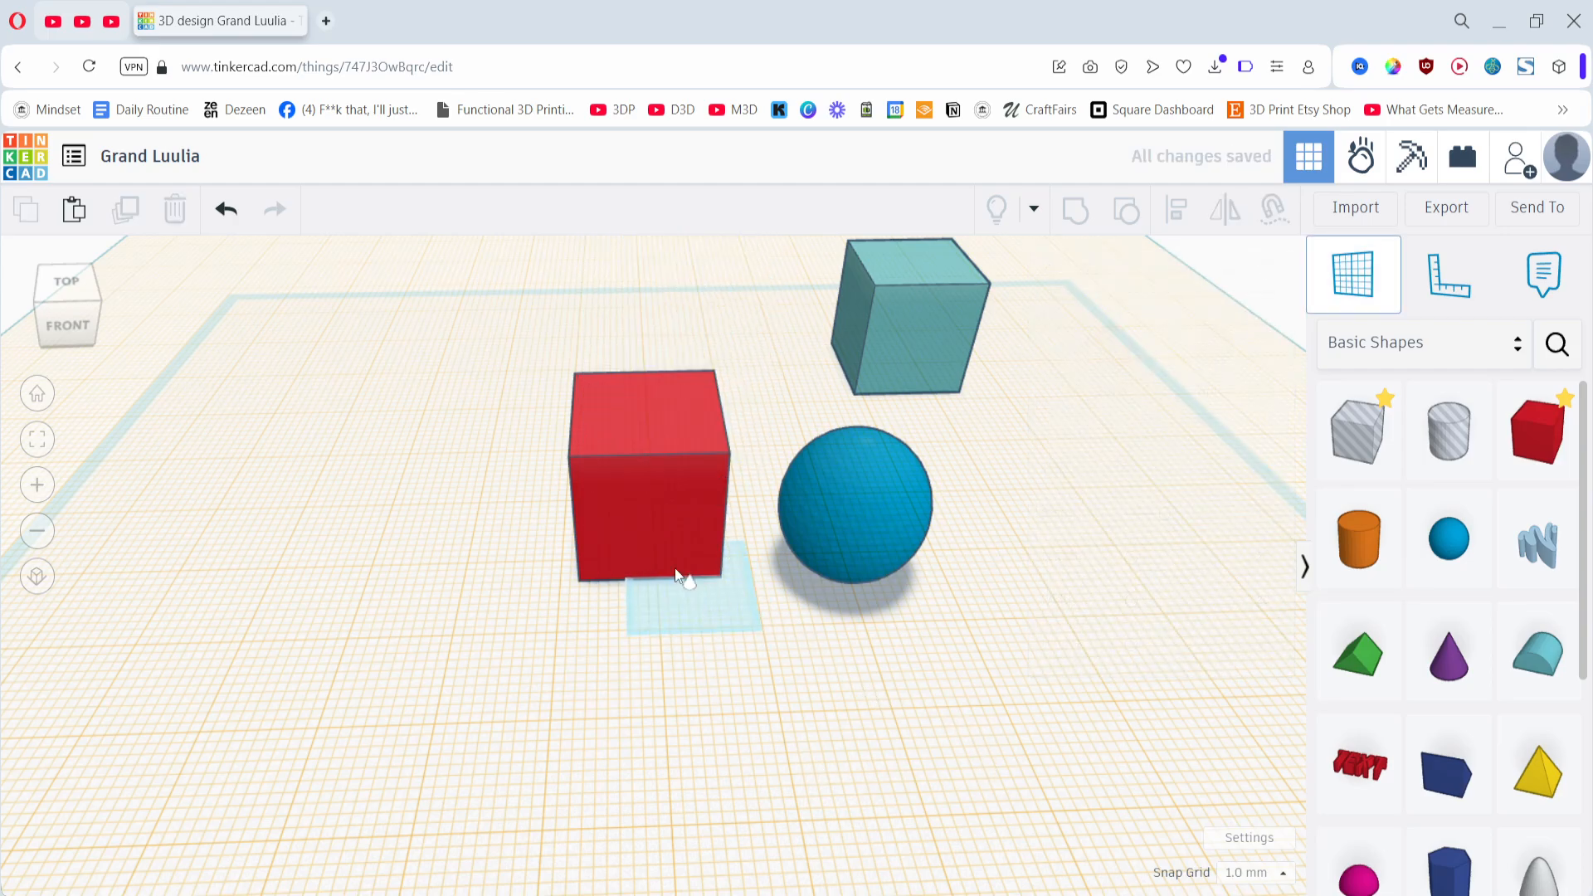
{"action": "left_click", "coordinate": [639, 516]}
{"action": "left_click_drag", "start_coordinate": [1449, 539], "coordinate": [649, 511]}
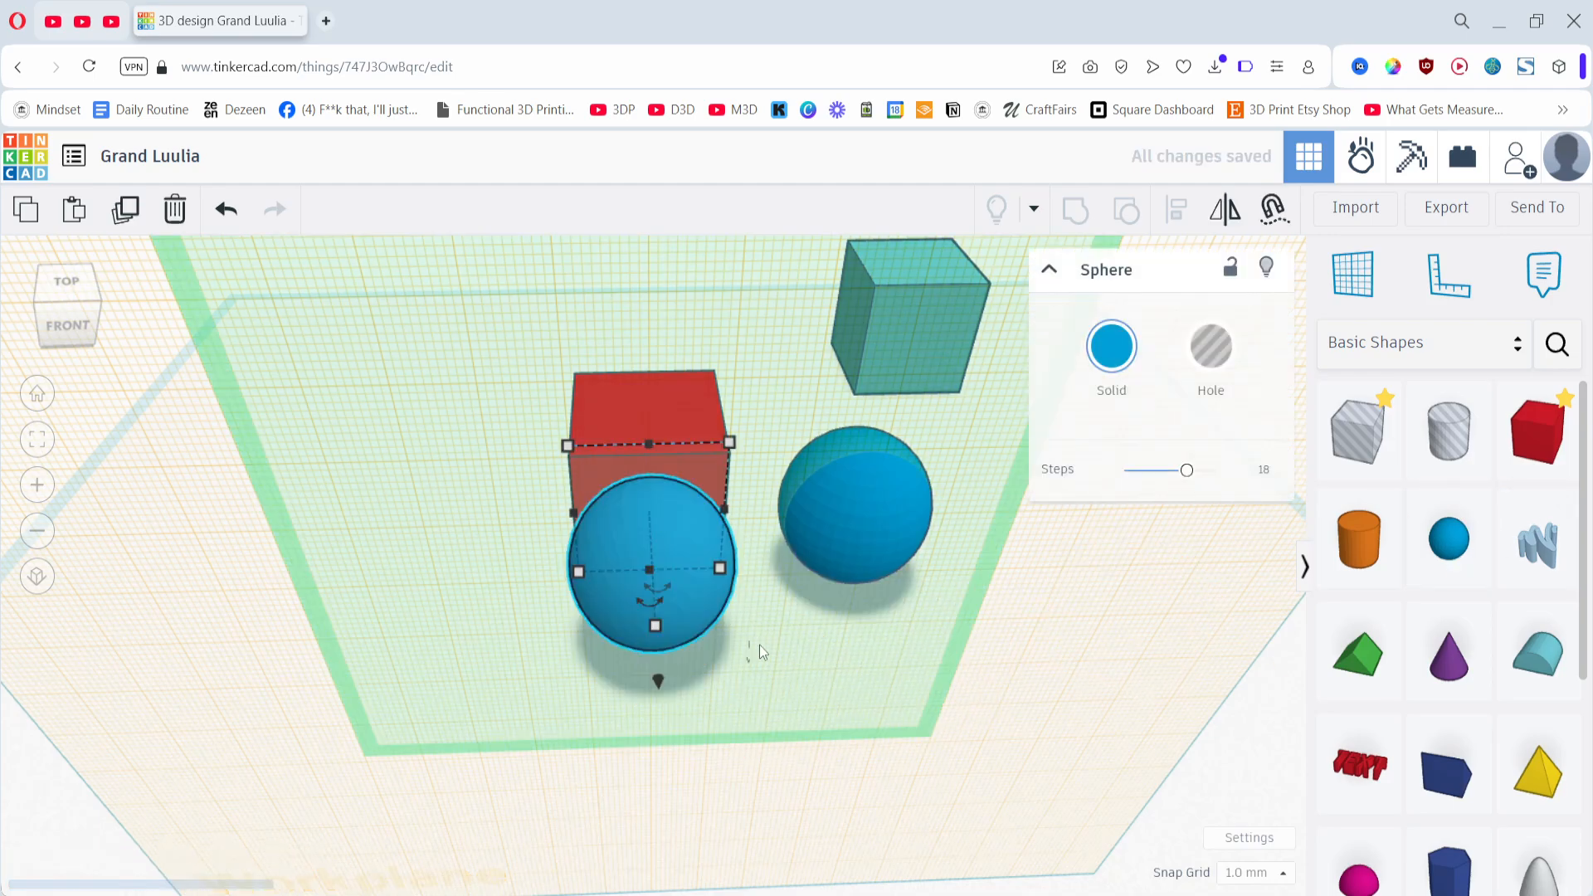
{"action": "right_click_drag", "start_coordinate": [595, 810], "coordinate": [616, 705]}
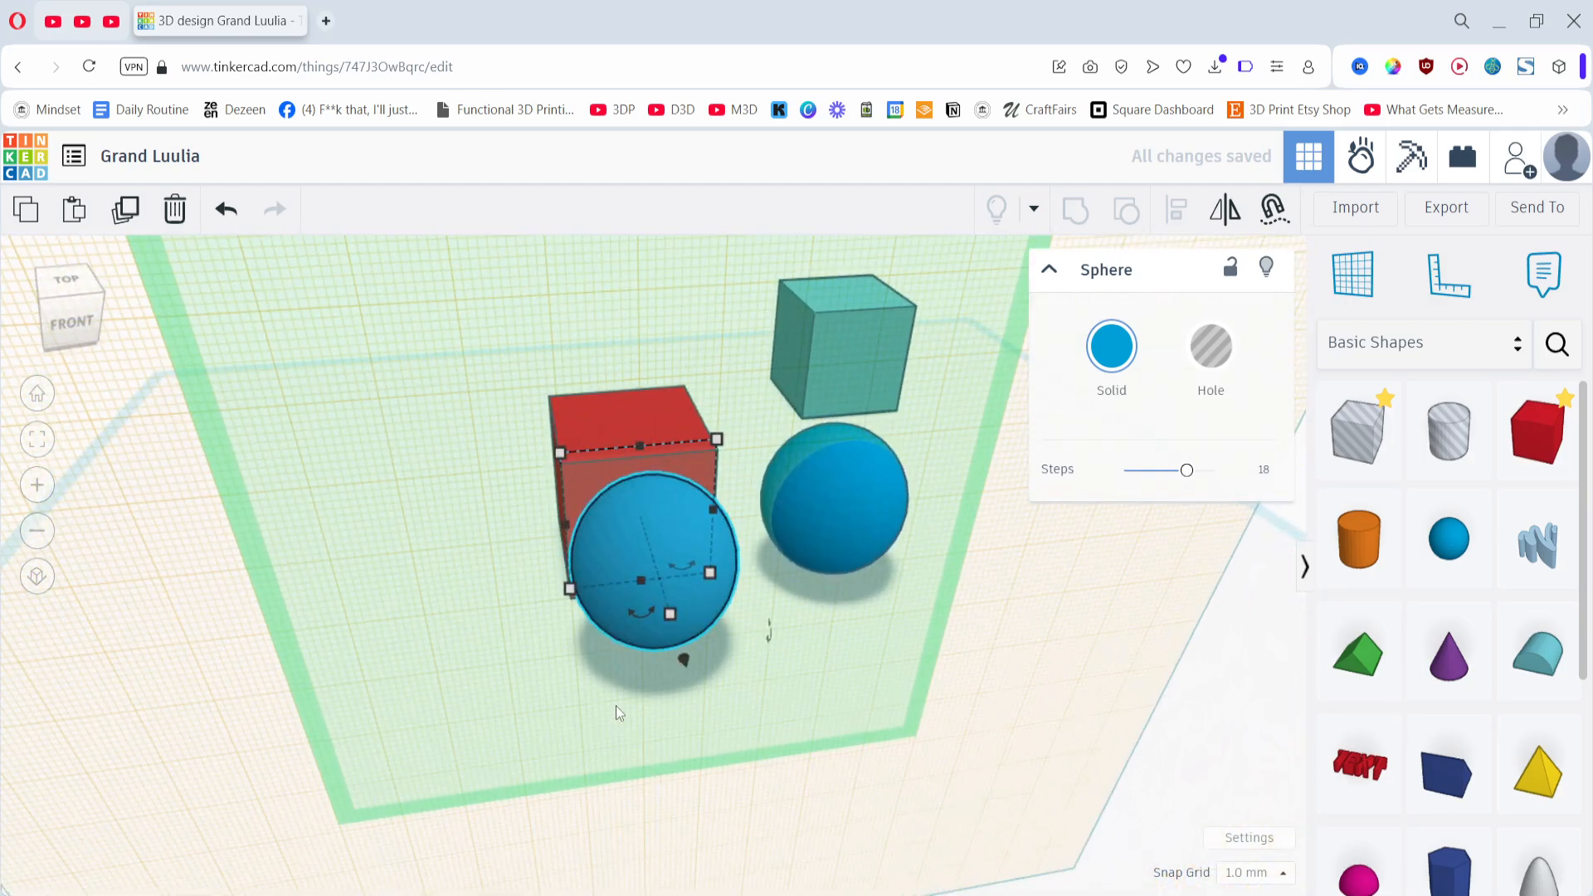
{"action": "key", "text": "Delete"}
- Reset the workplane to the base grid and switch to the Tinkercad keyboard shortcuts page
{"action": "left_click", "coordinate": [857, 509]}
{"action": "left_click", "coordinate": [649, 690]}
{"action": "key", "text": "w"}
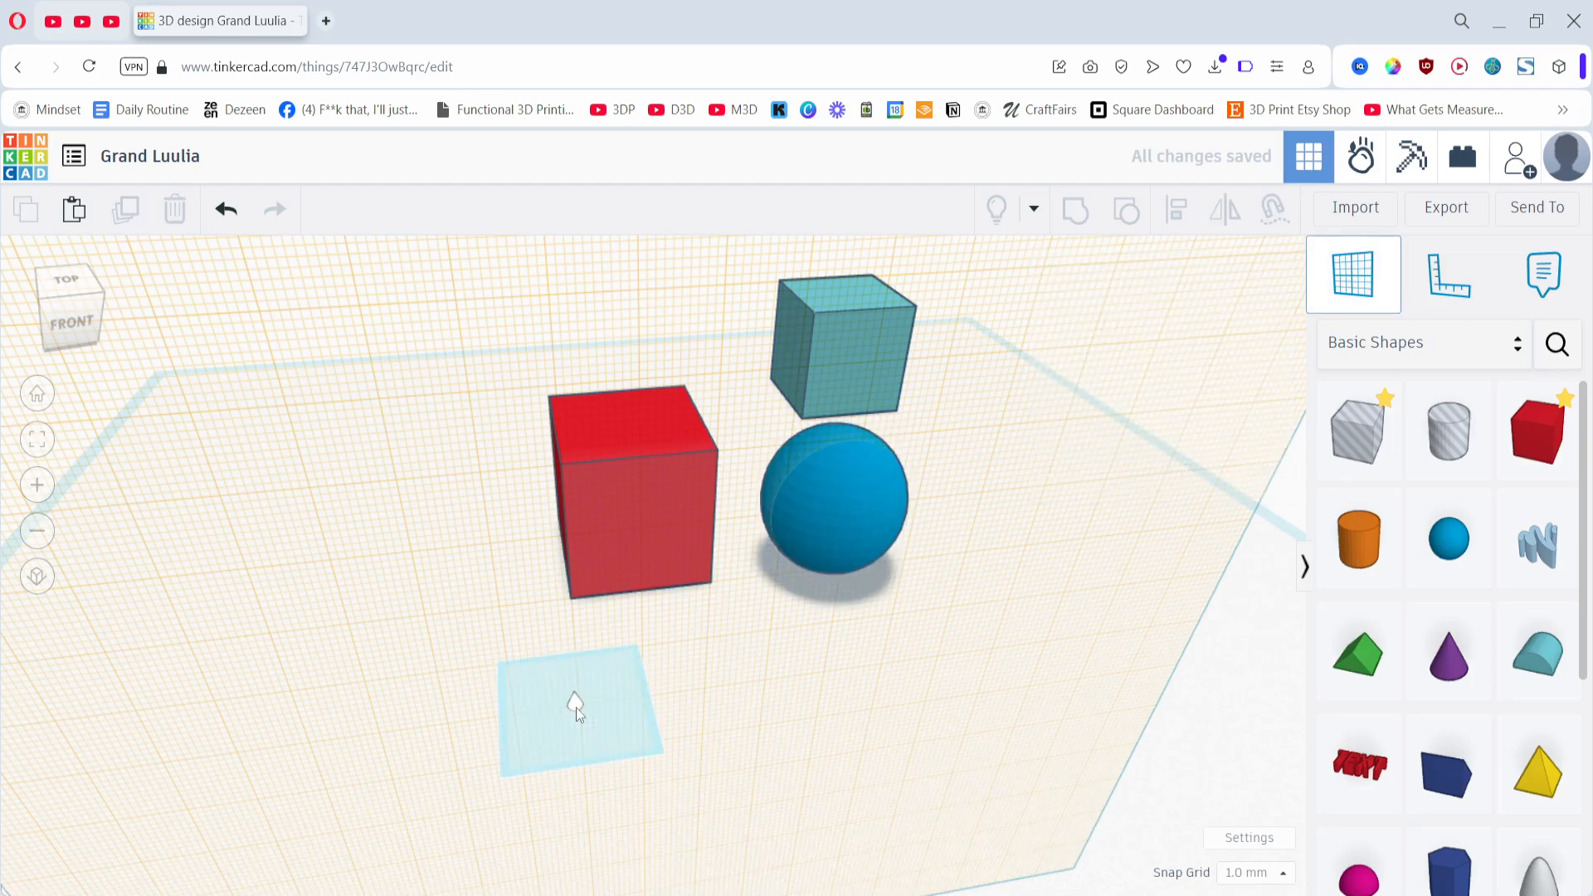
{"action": "left_click", "coordinate": [649, 705]}
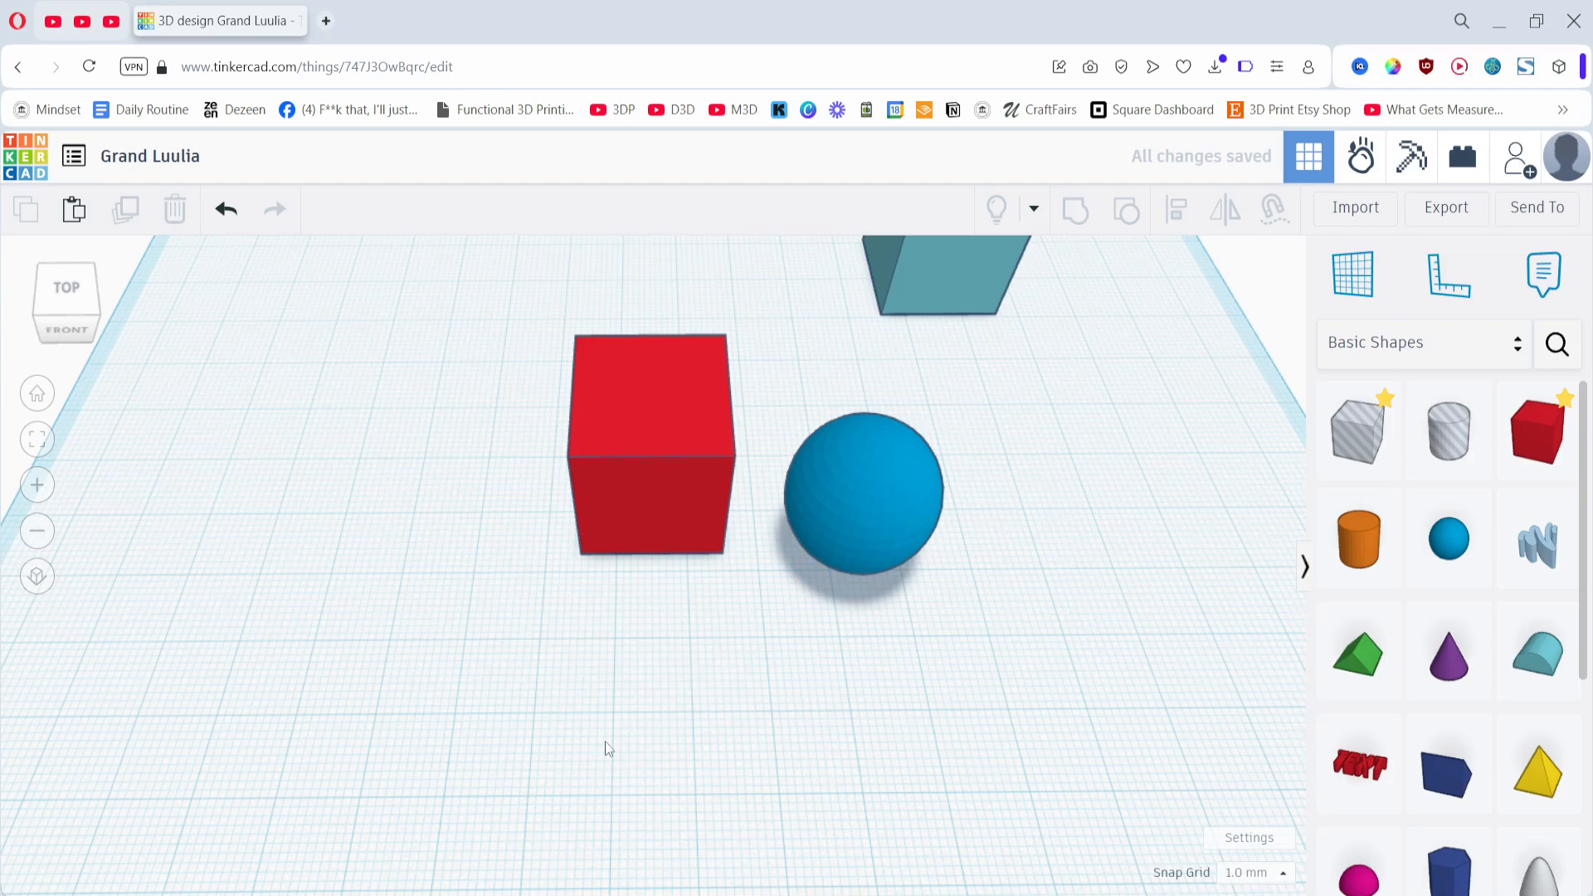
{"action": "key", "text": "alt+Tab"}
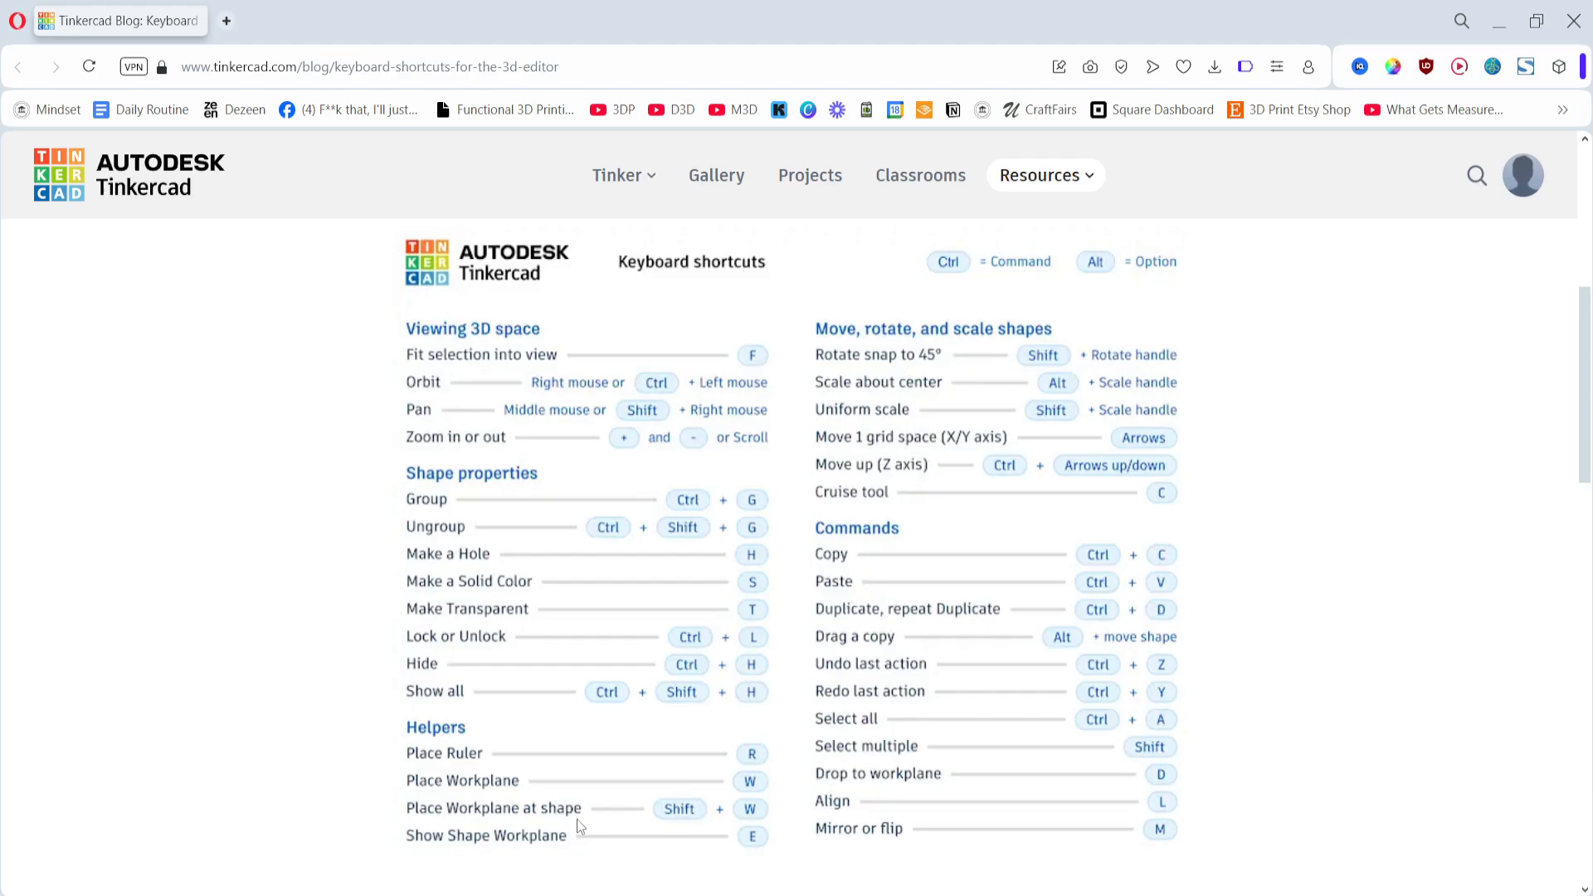
- Place the workplane at the teal box and at the red box, checking the shape workplane shortcut on the keyboard shortcuts page
{"action": "key", "text": "alt+Tab"}
{"action": "right_click_drag", "start_coordinate": [780, 702], "coordinate": [830, 672]}
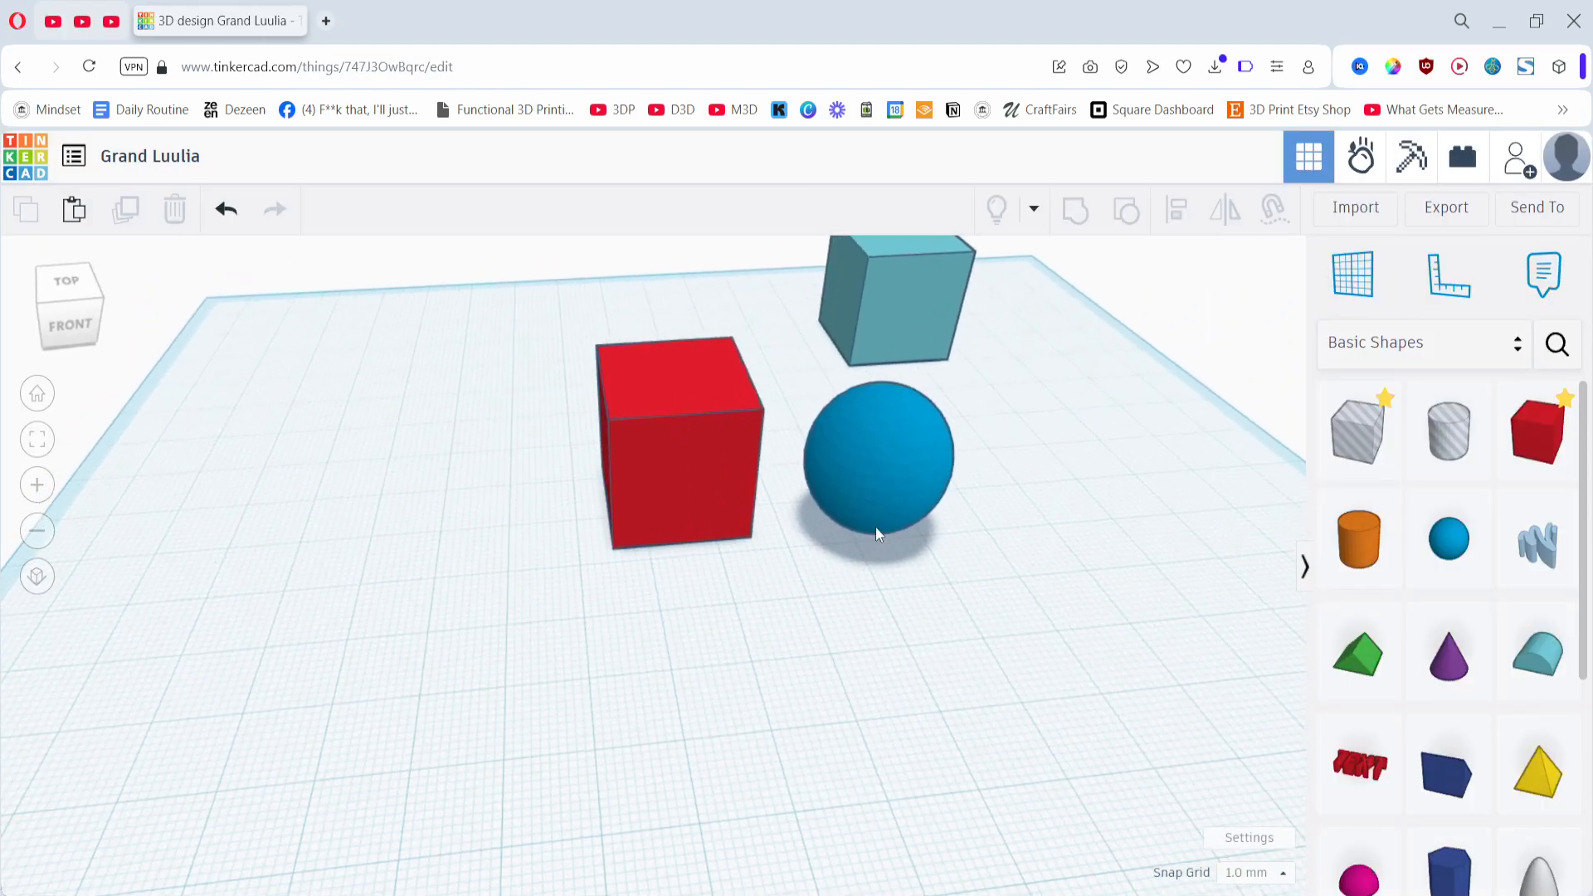
{"action": "left_click", "coordinate": [883, 420]}
{"action": "key", "text": "alt+Tab"}
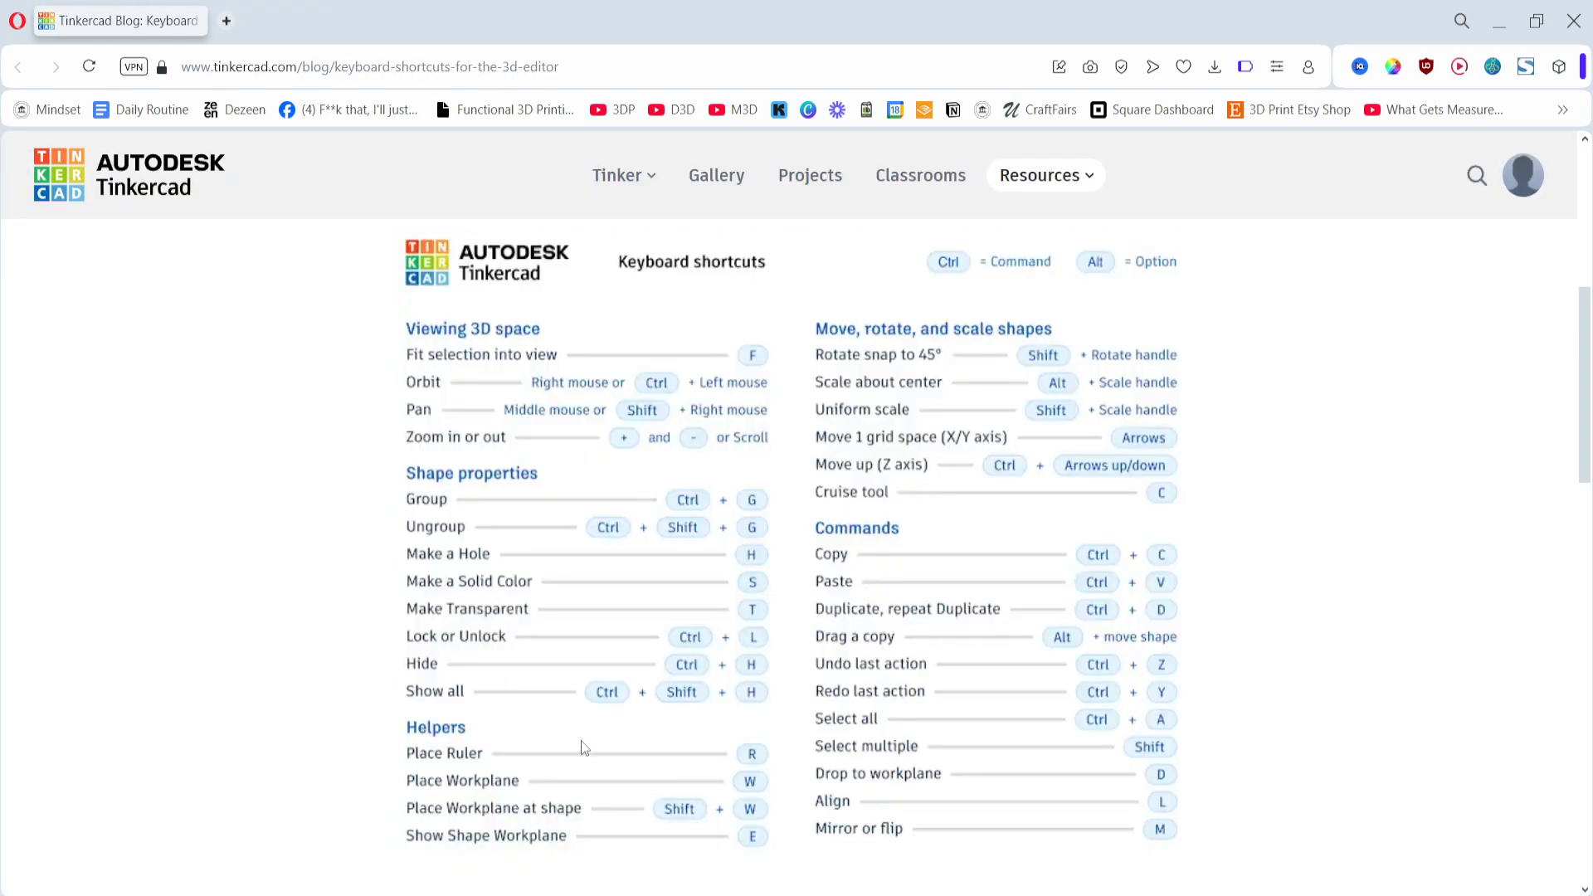
{"action": "key", "text": "alt+Tab"}
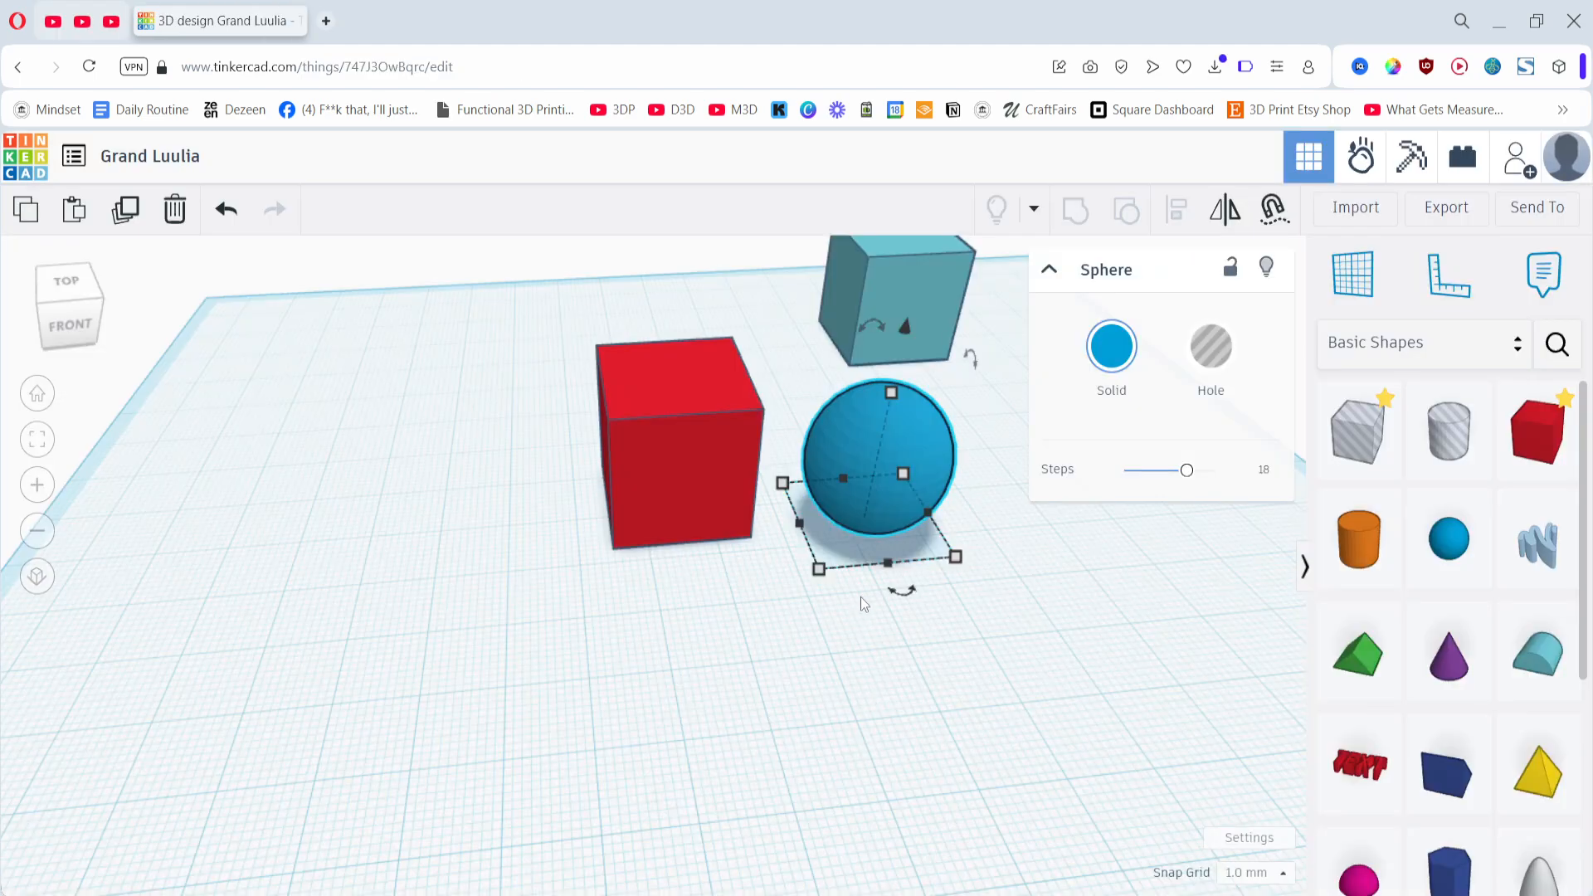
{"action": "left_click", "coordinate": [906, 272]}
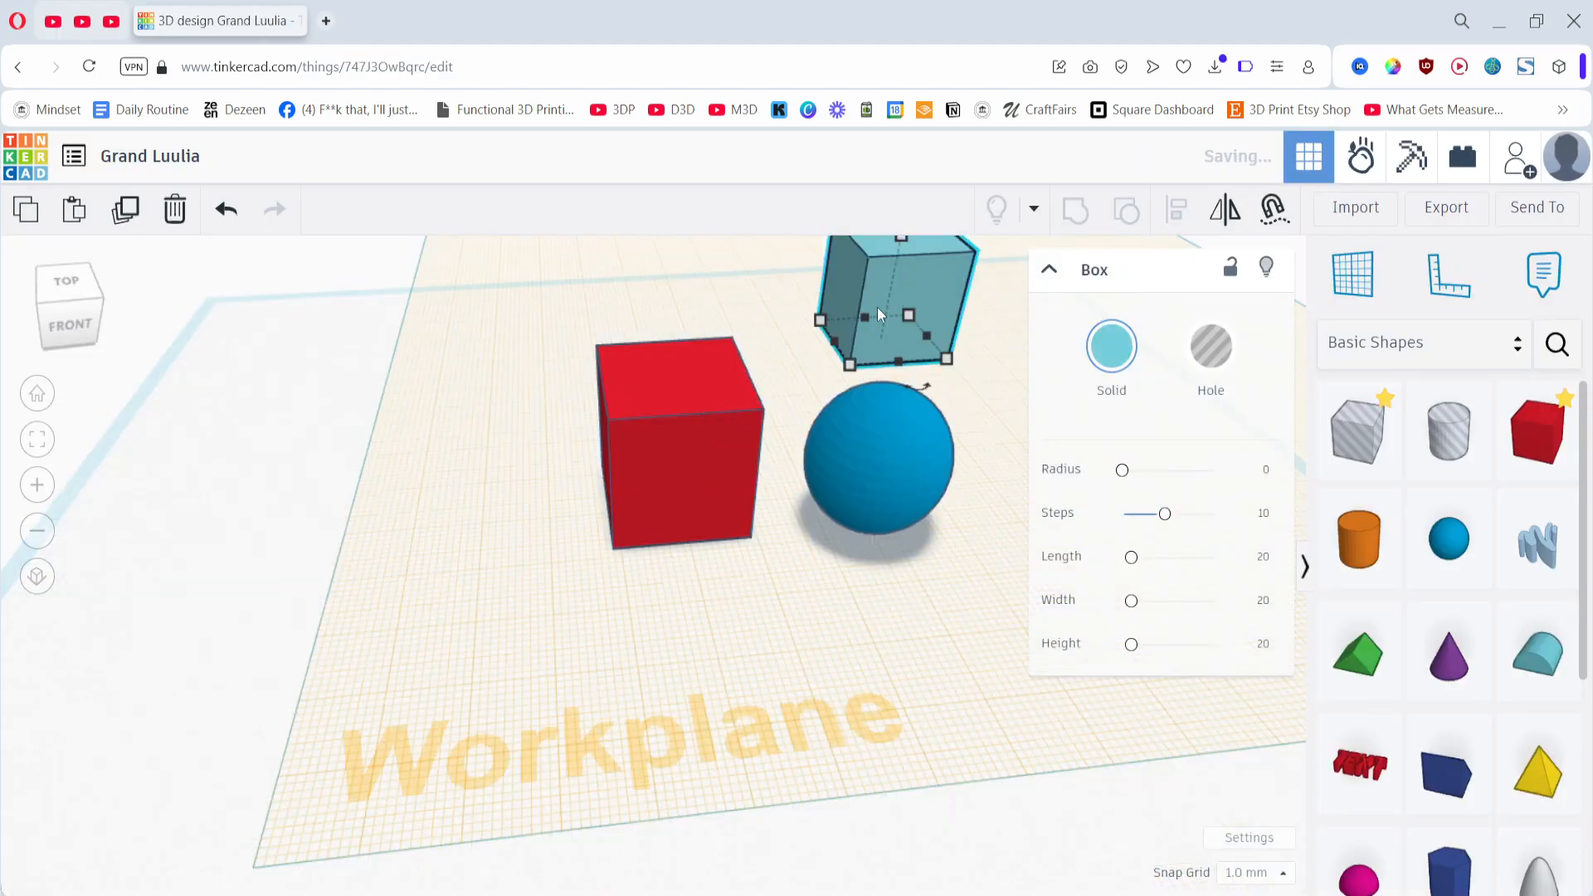
{"action": "left_click", "coordinate": [708, 457]}
{"action": "left_click", "coordinate": [920, 640]}
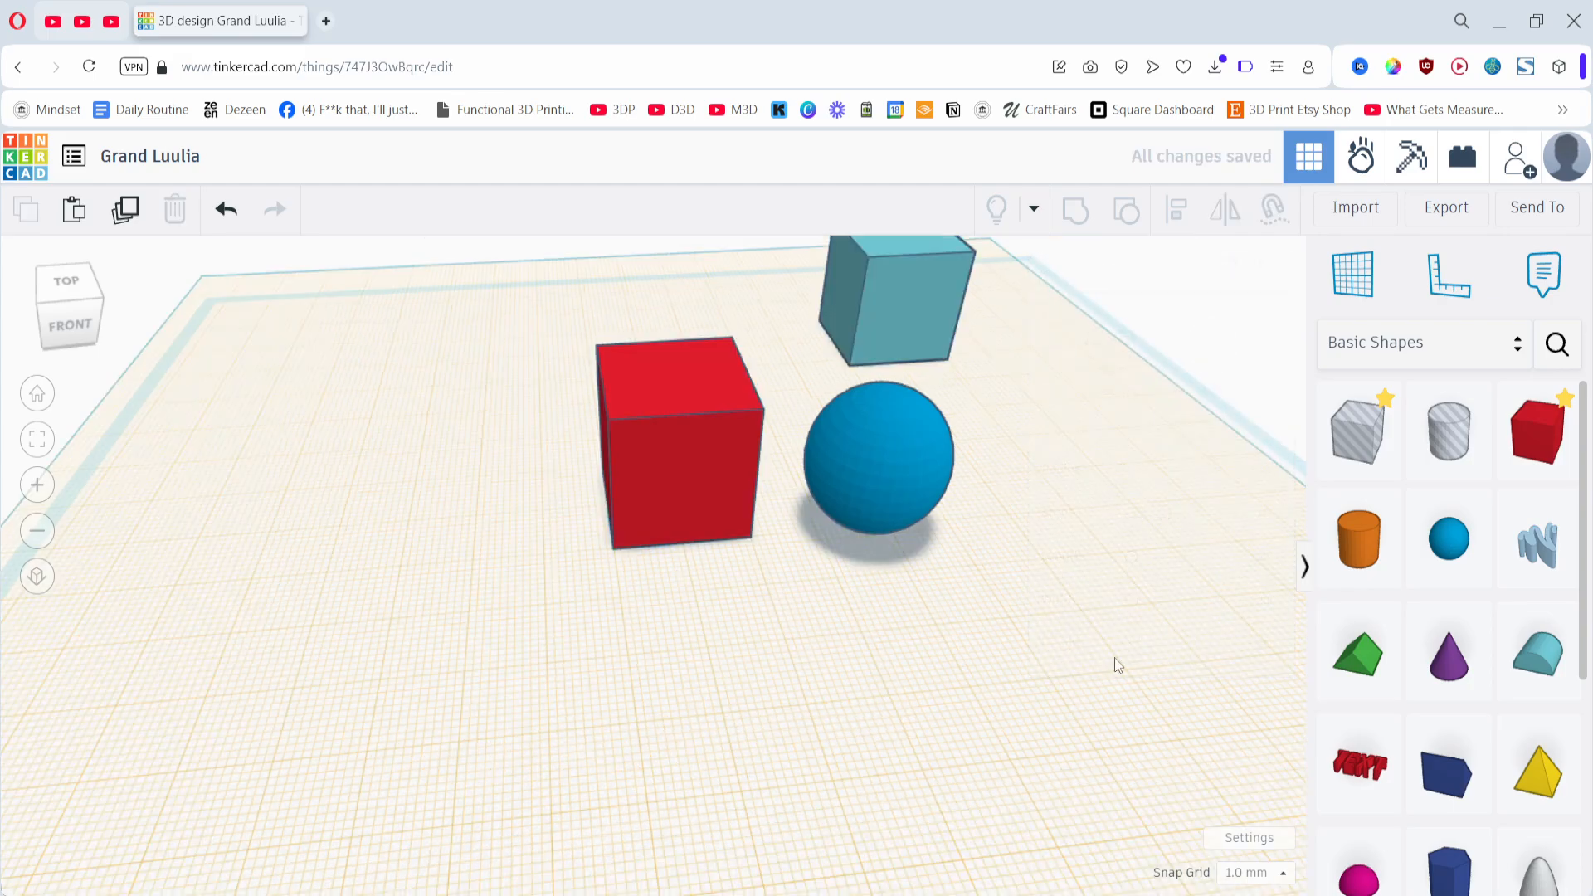
- Add a cone in front of the red box and rotate it -180° so it stands on its tip
{"action": "left_click", "coordinate": [1432, 666]}
{"action": "left_click", "coordinate": [768, 648]}
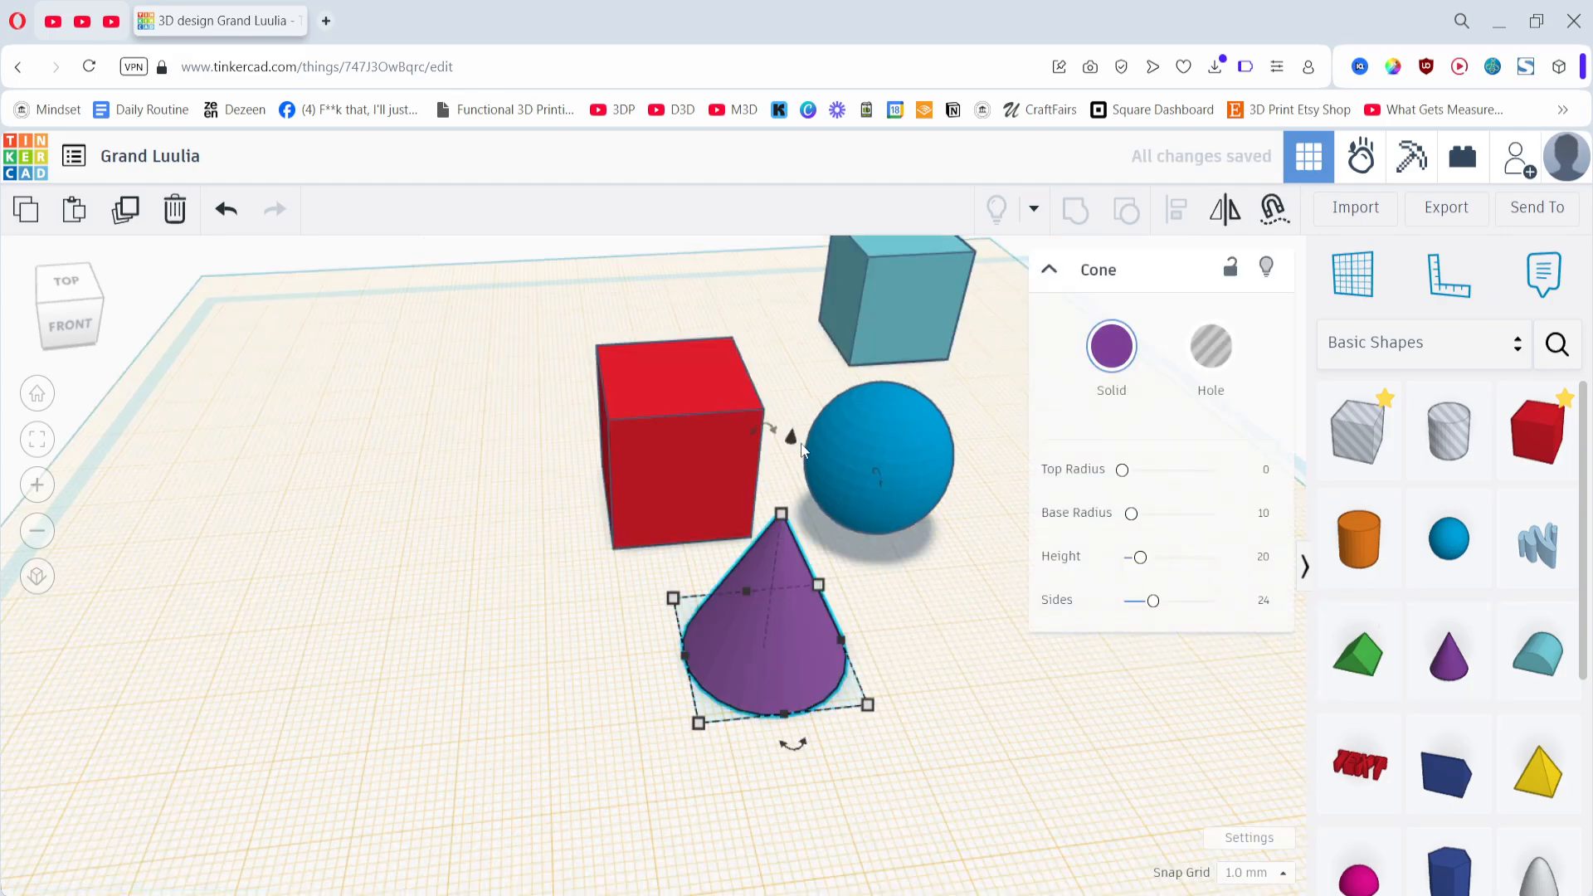
{"action": "left_click_drag", "start_coordinate": [774, 434], "coordinate": [759, 597]}
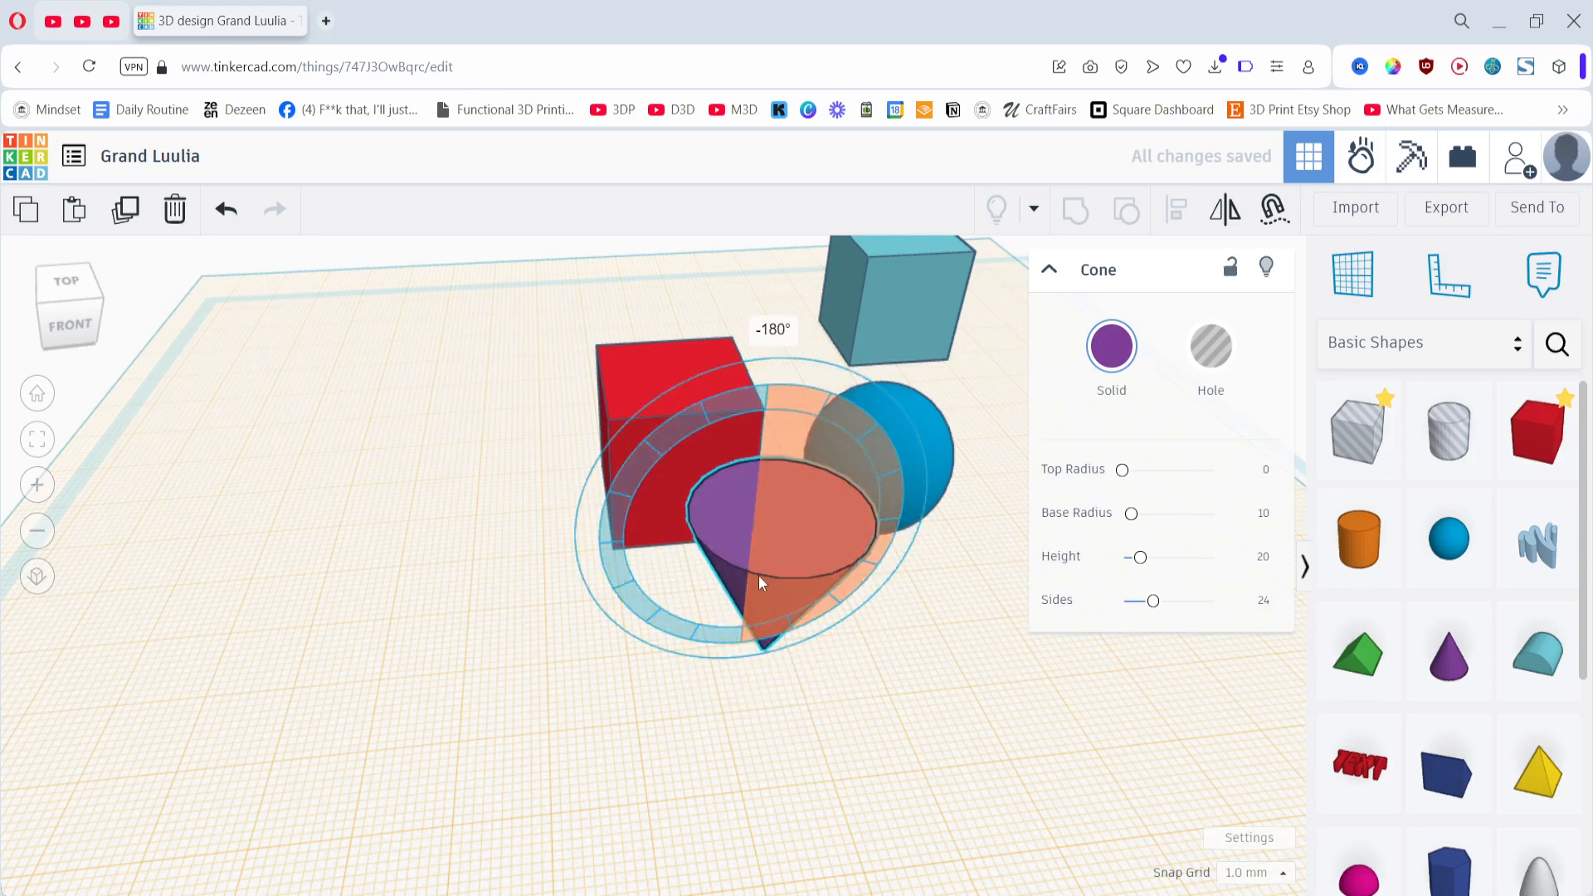
{"action": "left_click", "coordinate": [846, 772]}
{"action": "left_click", "coordinate": [778, 539]}
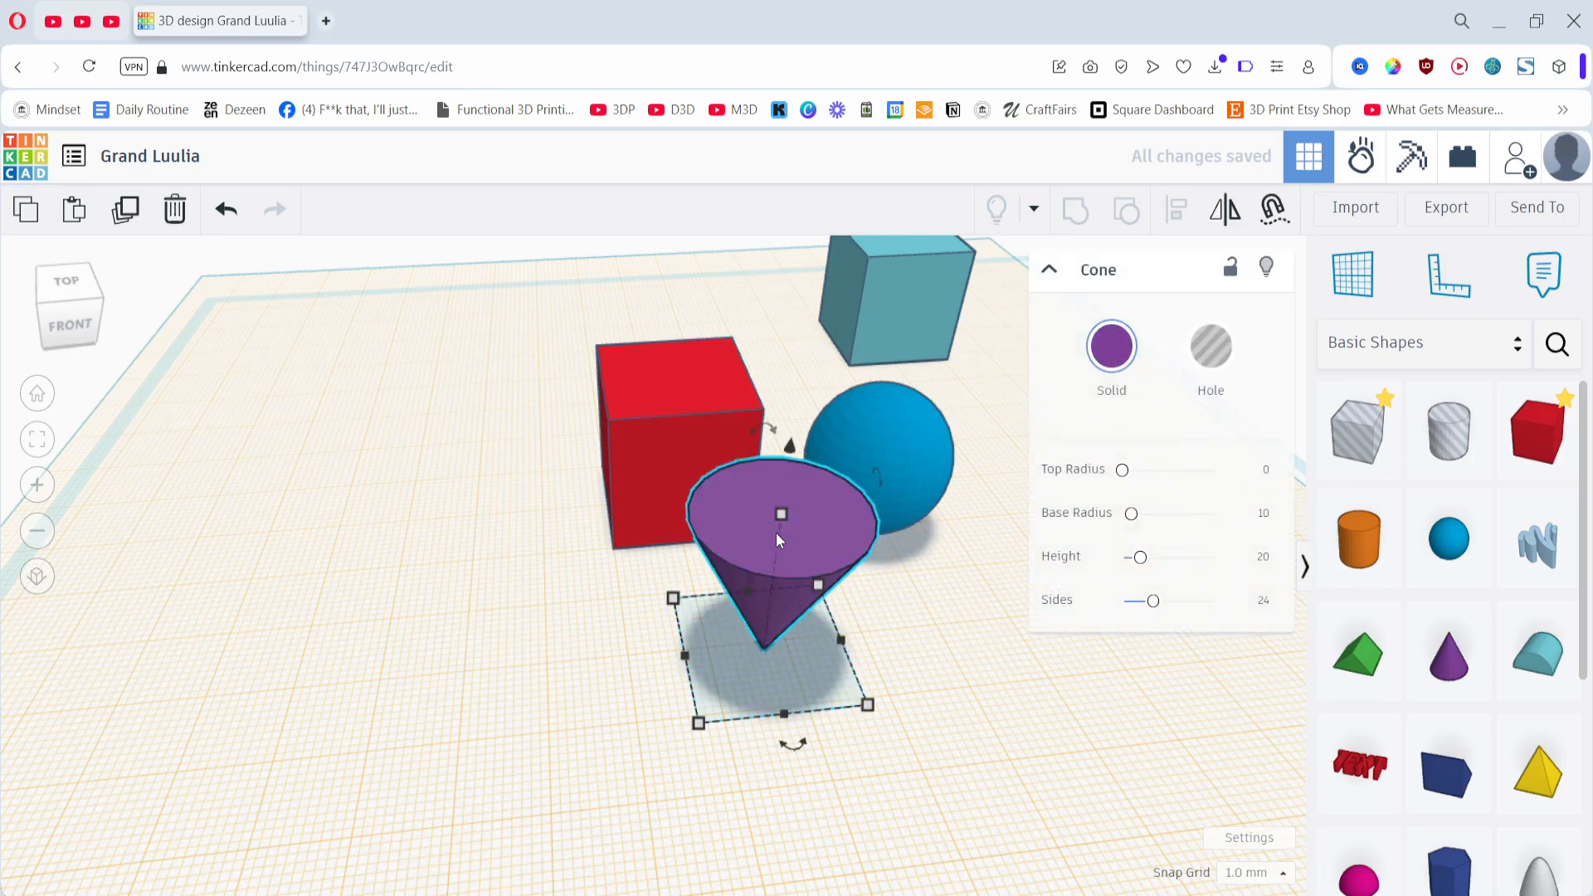
- Place the workplane at the inverted cone, and rotate the cone back upright after undoing a first attempt
{"action": "right_click_drag", "start_coordinate": [1079, 688], "coordinate": [908, 631]}
{"action": "right_click_drag", "start_coordinate": [815, 561], "coordinate": [783, 497]}
{"action": "left_click_drag", "start_coordinate": [746, 637], "coordinate": [732, 466]}
{"action": "key", "text": "ctrl+z"}
{"action": "right_click_drag", "start_coordinate": [792, 643], "coordinate": [768, 705]}
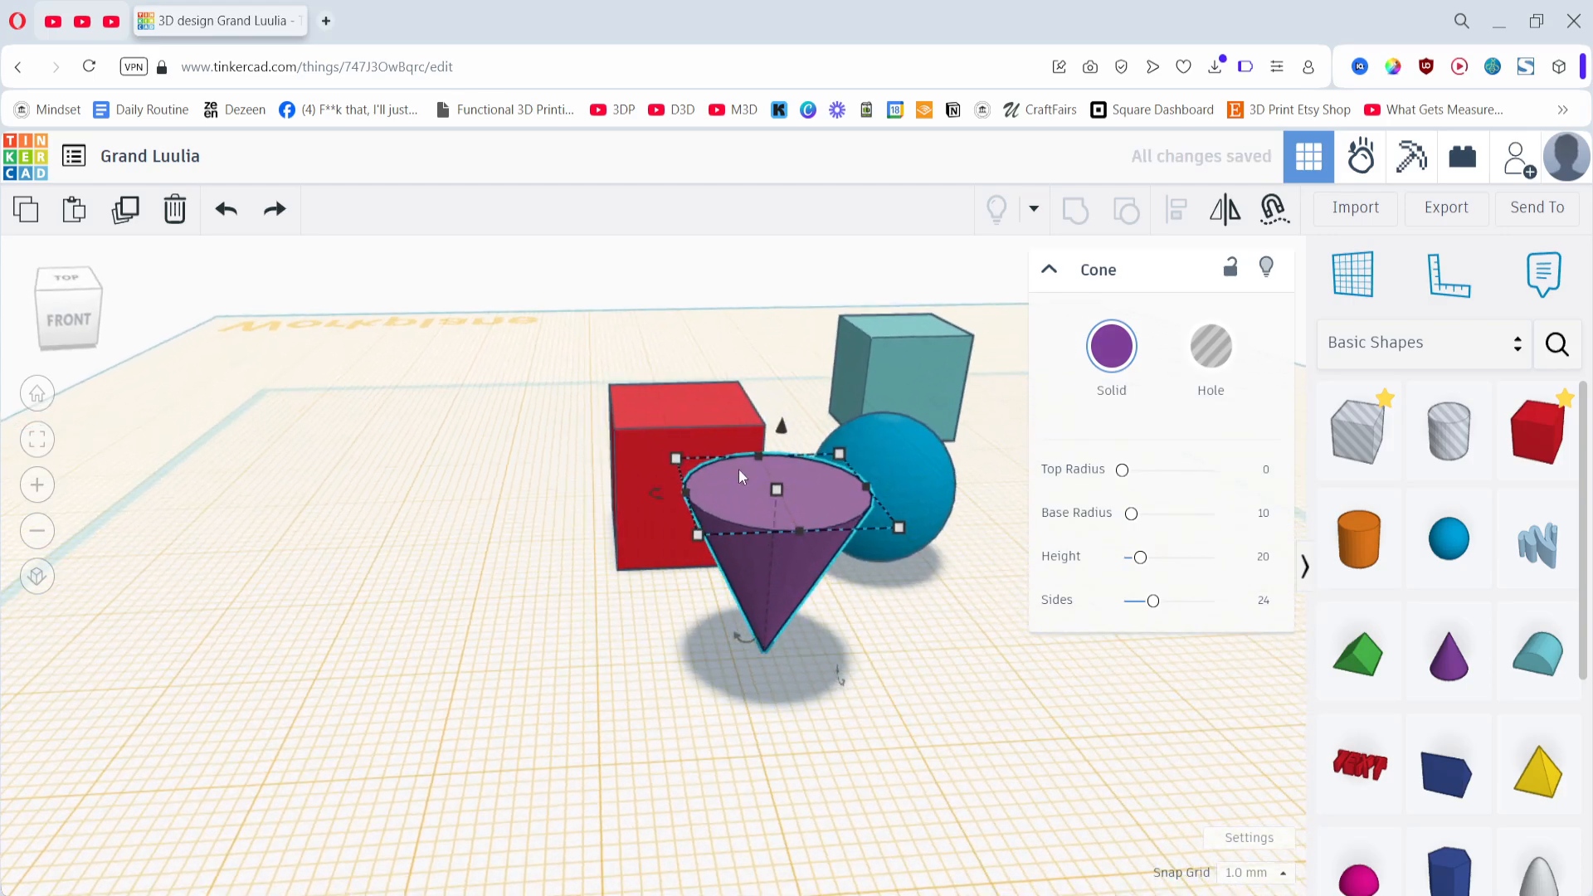
{"action": "right_click_drag", "start_coordinate": [824, 629], "coordinate": [758, 608]}
{"action": "left_click_drag", "start_coordinate": [746, 636], "coordinate": [753, 468]}
{"action": "right_click_drag", "start_coordinate": [796, 647], "coordinate": [822, 701]}
{"action": "left_click", "coordinate": [711, 715]}
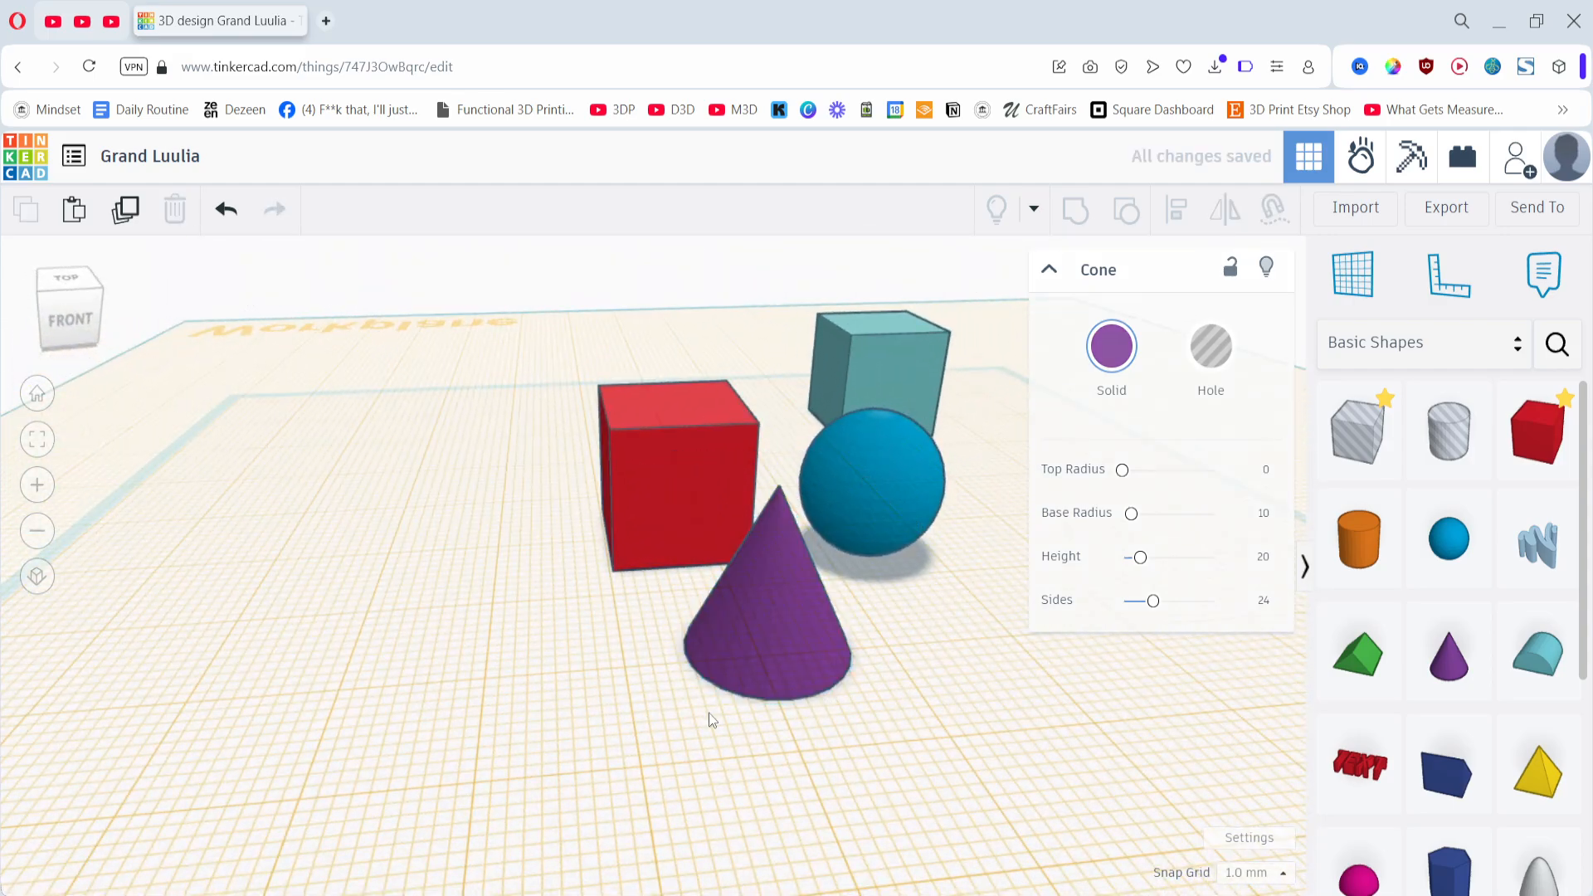
- Place the workplane at the cone and at the red box, selecting each shape in turn
{"action": "left_click", "coordinate": [762, 612]}
{"action": "left_click", "coordinate": [1047, 704]}
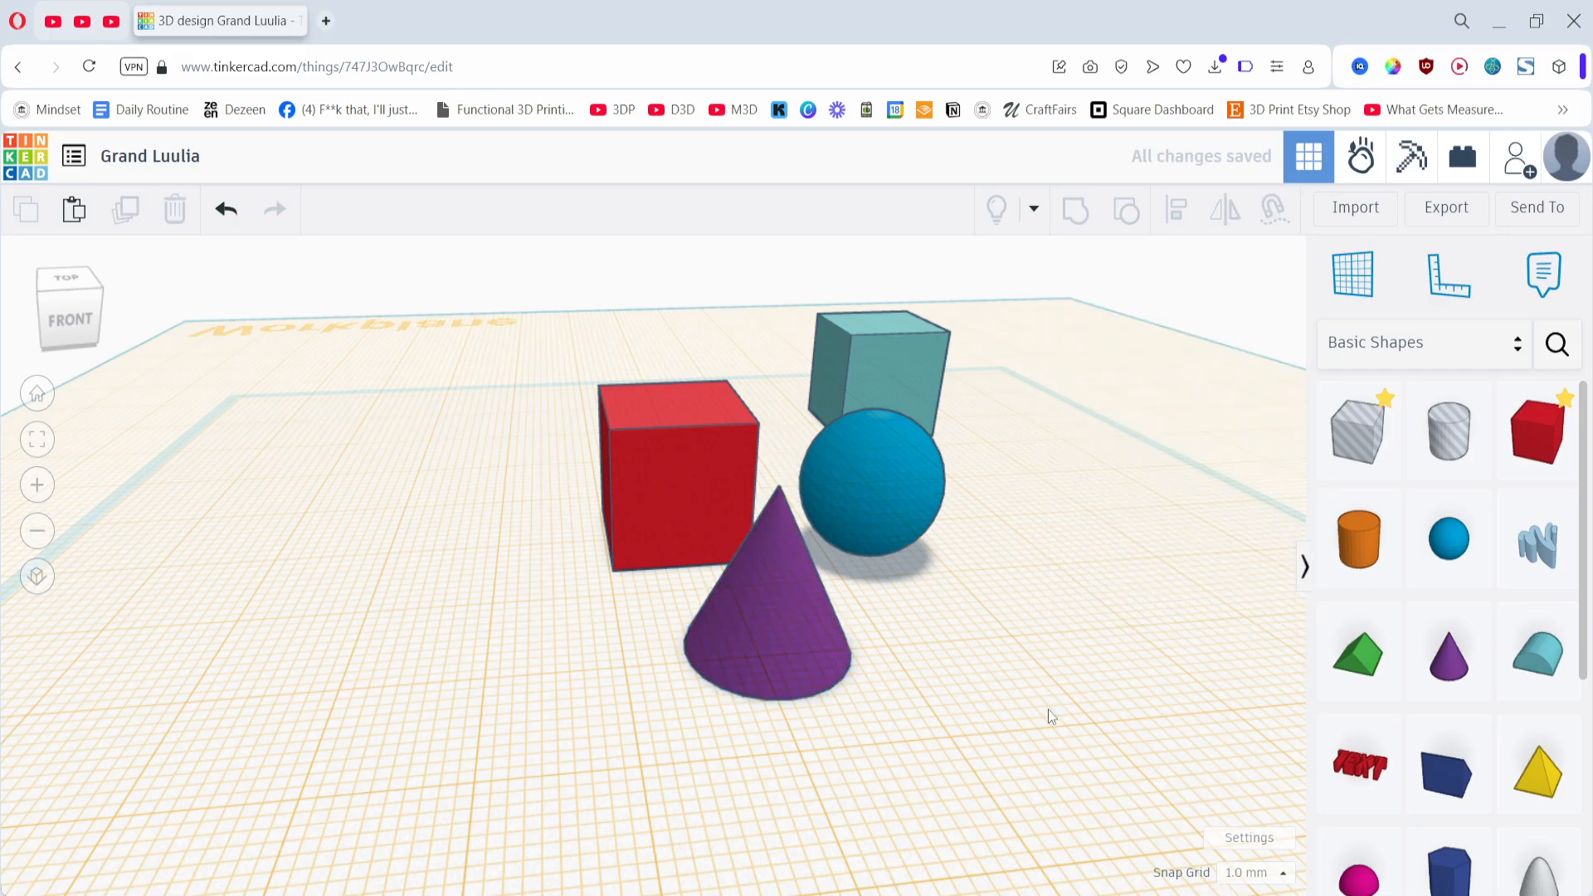
{"action": "left_click", "coordinate": [727, 625]}
{"action": "right_click_drag", "start_coordinate": [727, 625], "coordinate": [639, 506]}
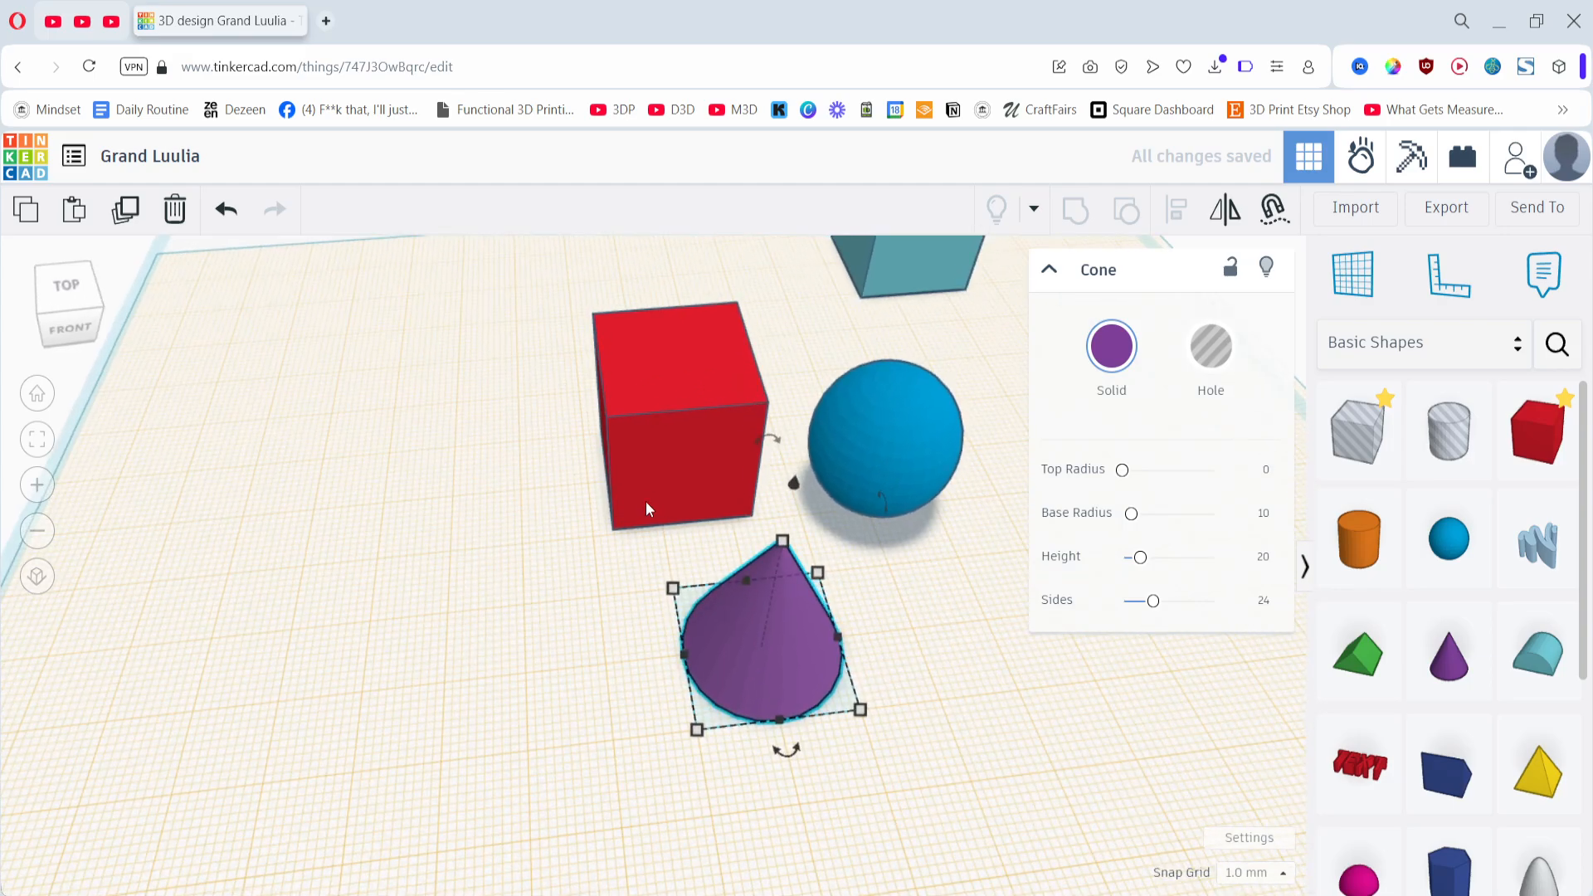
{"action": "left_click", "coordinate": [652, 464]}
{"action": "left_click", "coordinate": [856, 425]}
{"action": "left_click", "coordinate": [690, 386]}
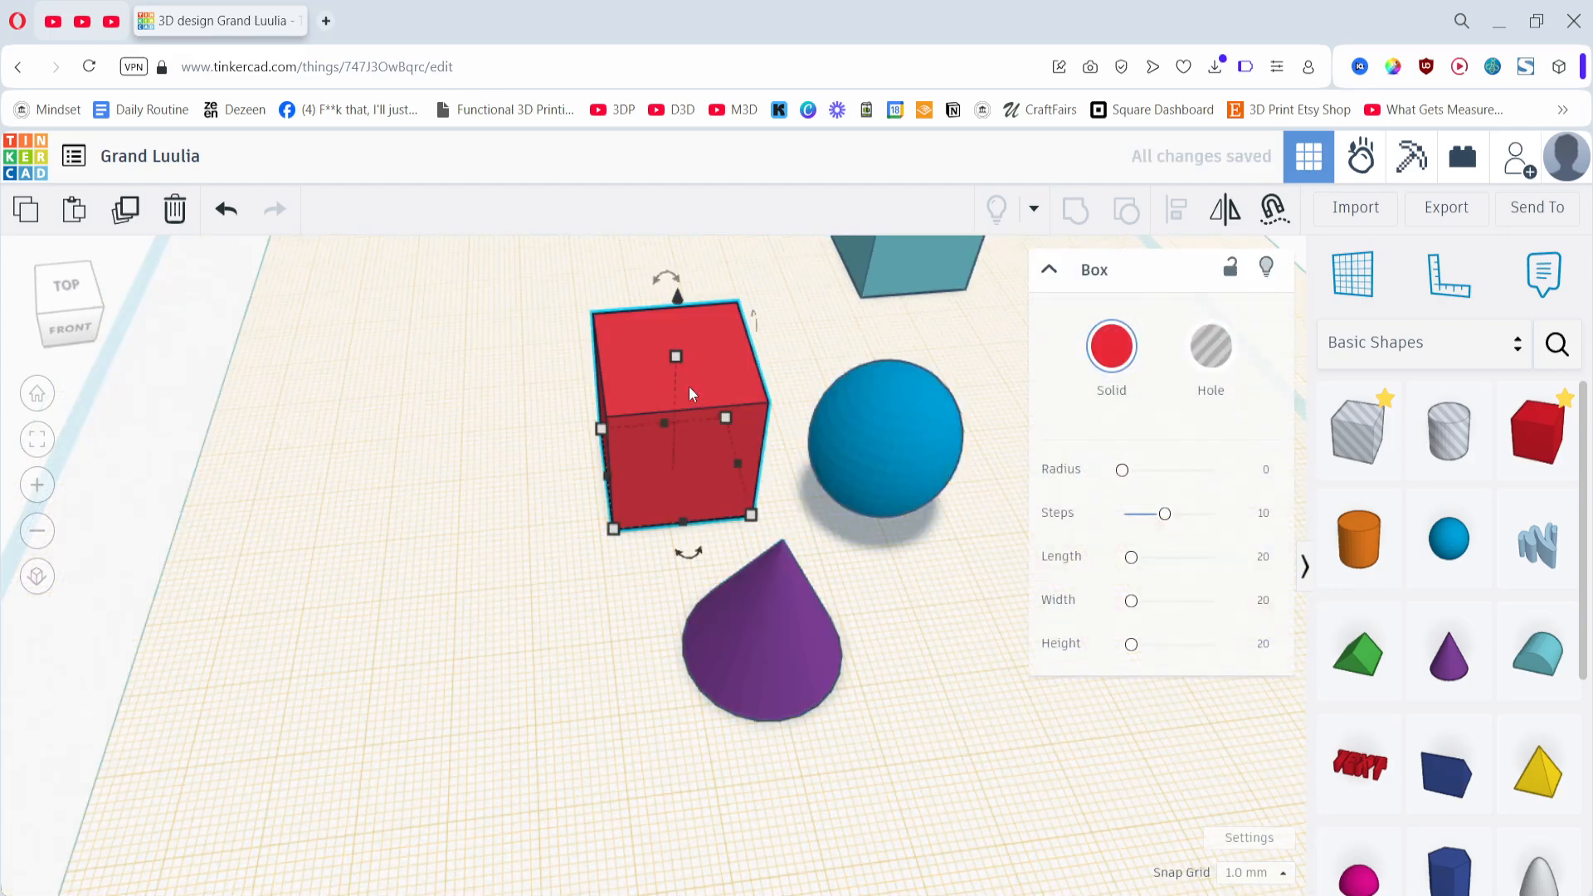
- Reset the workplane to the base grid and consult the Show Shape Workplane shortcut on the keyboard shortcuts page
{"action": "left_click_drag", "start_coordinate": [546, 631], "coordinate": [520, 673]}
{"action": "key", "text": "alt+Tab"}
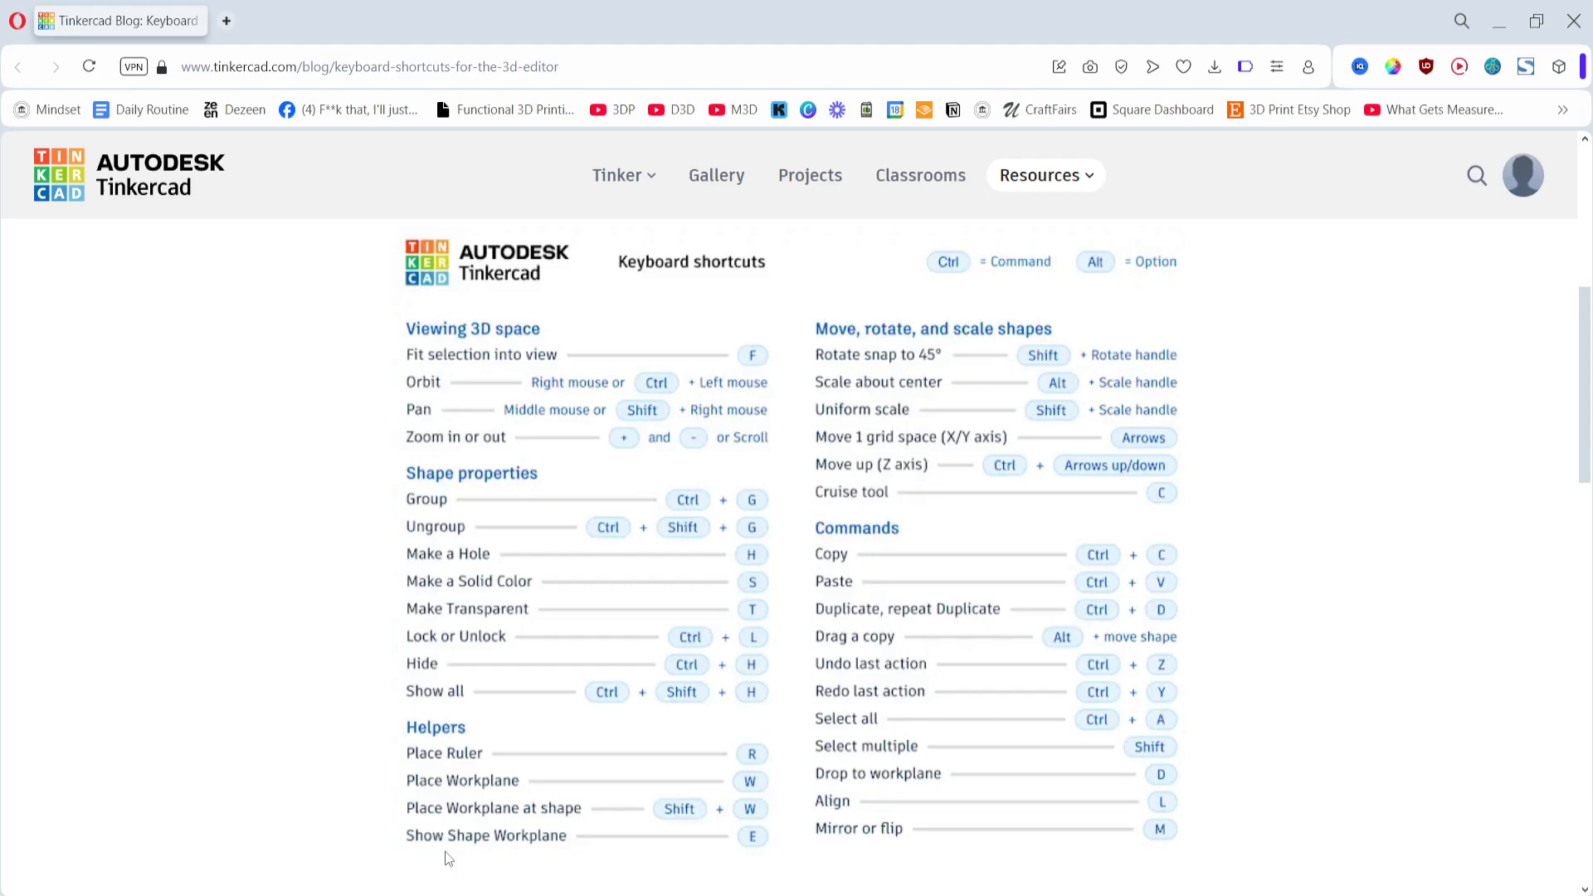
{"action": "key", "text": "alt+Tab"}
- Rotate the cone upside down so its flat base faces up
{"action": "right_click_drag", "start_coordinate": [521, 809], "coordinate": [780, 685]}
{"action": "left_click", "coordinate": [791, 597]}
{"action": "right_click_drag", "start_coordinate": [792, 596], "coordinate": [685, 620]}
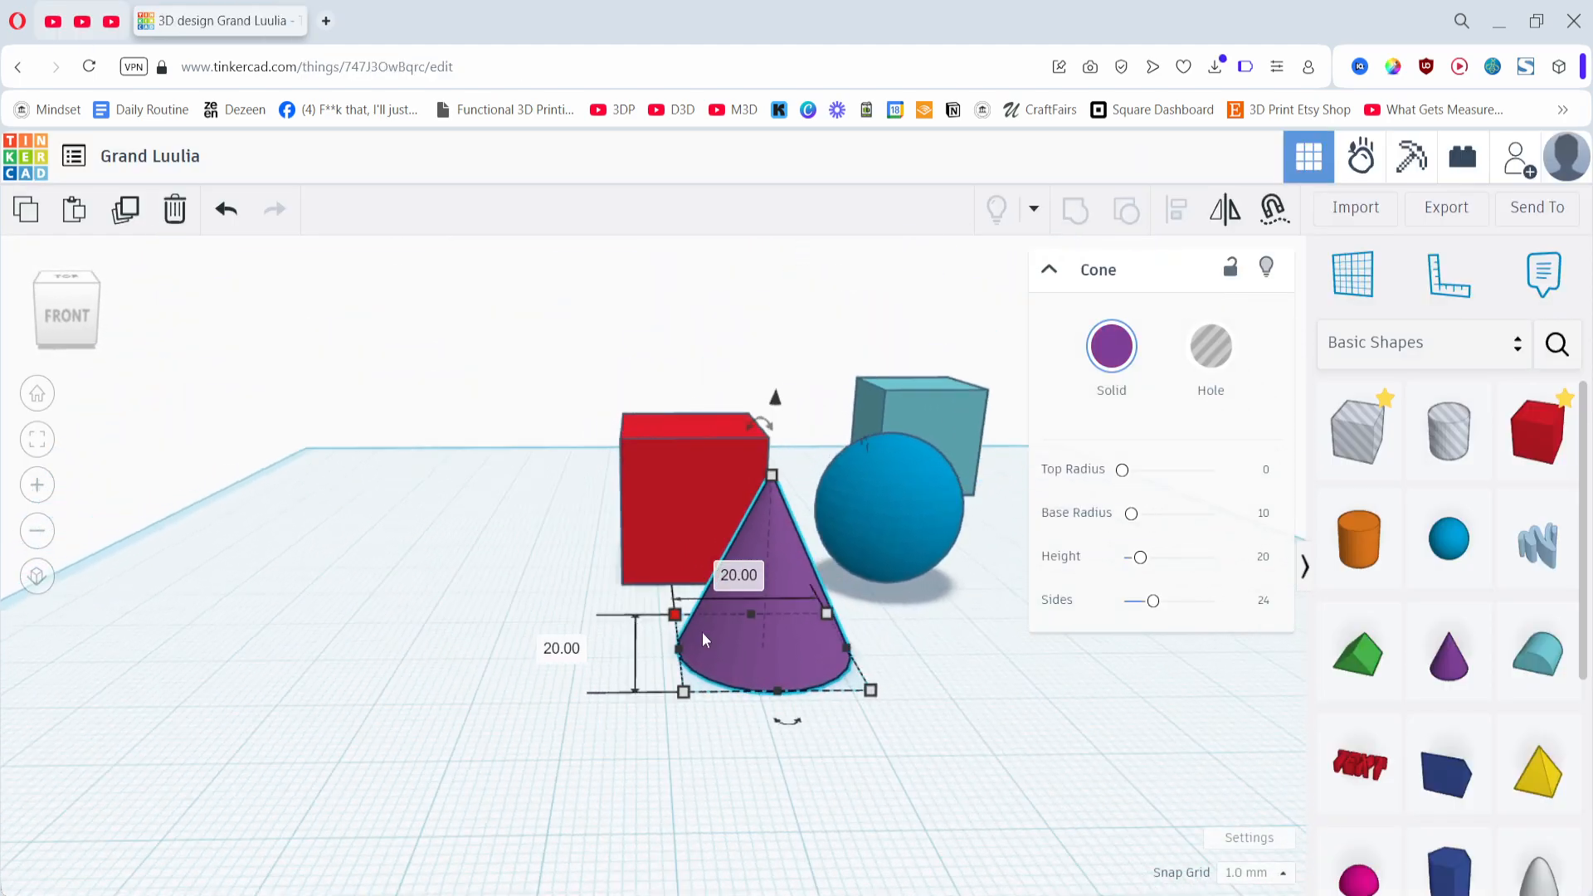
{"action": "left_click_drag", "start_coordinate": [839, 445], "coordinate": [752, 656]}
{"action": "right_click_drag", "start_coordinate": [751, 655], "coordinate": [759, 488]}
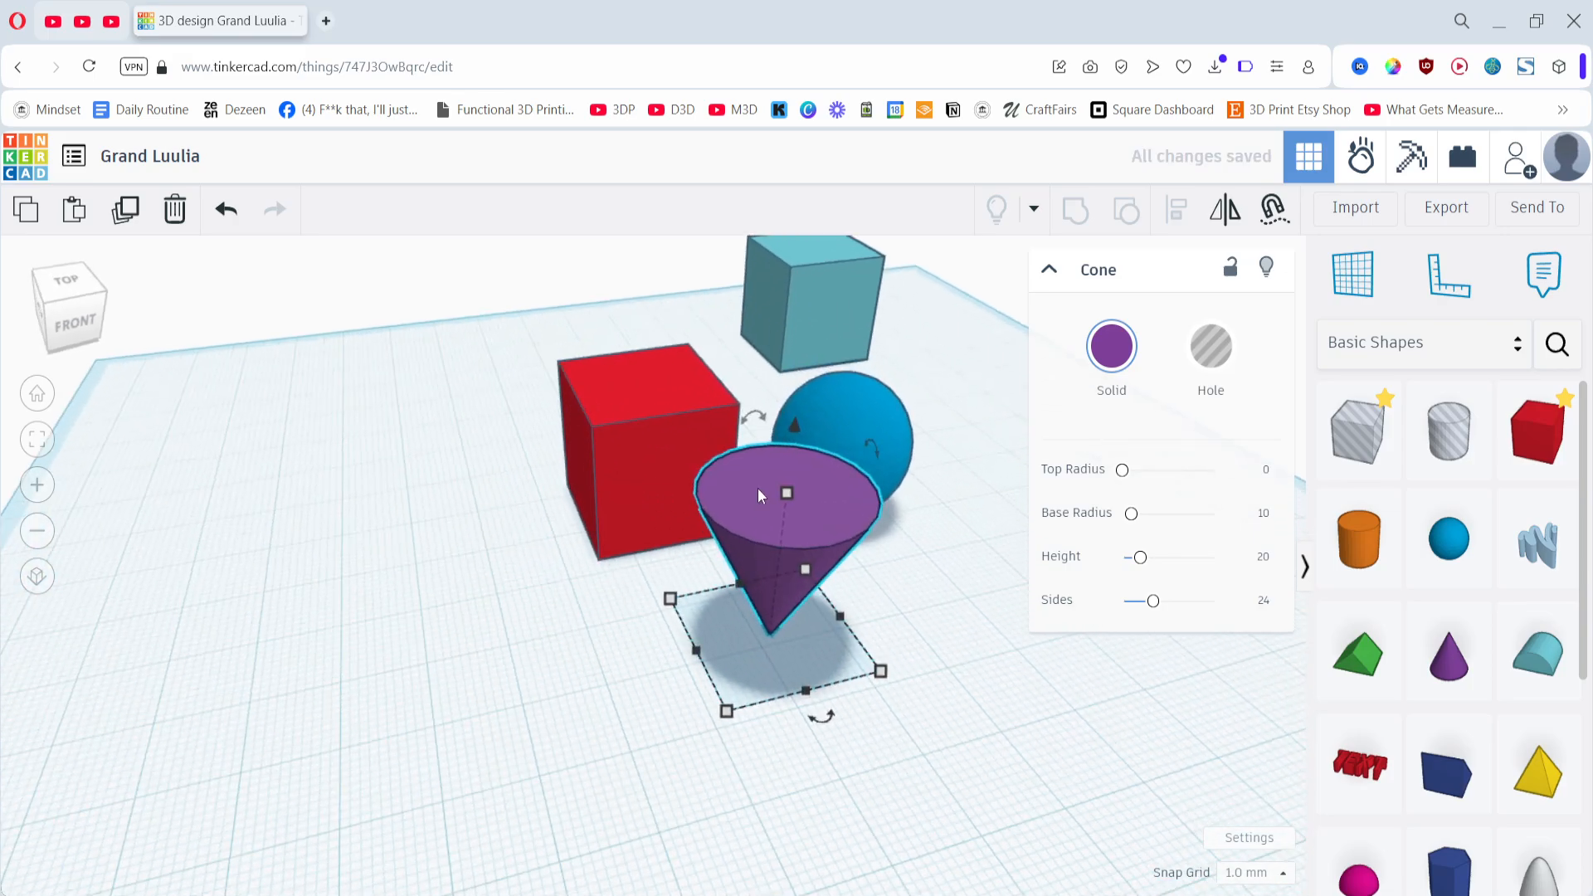
- Place a workplane on the inverted cone's flat face and add a sphere on it
{"action": "key", "text": "w"}
{"action": "left_click", "coordinate": [745, 491]}
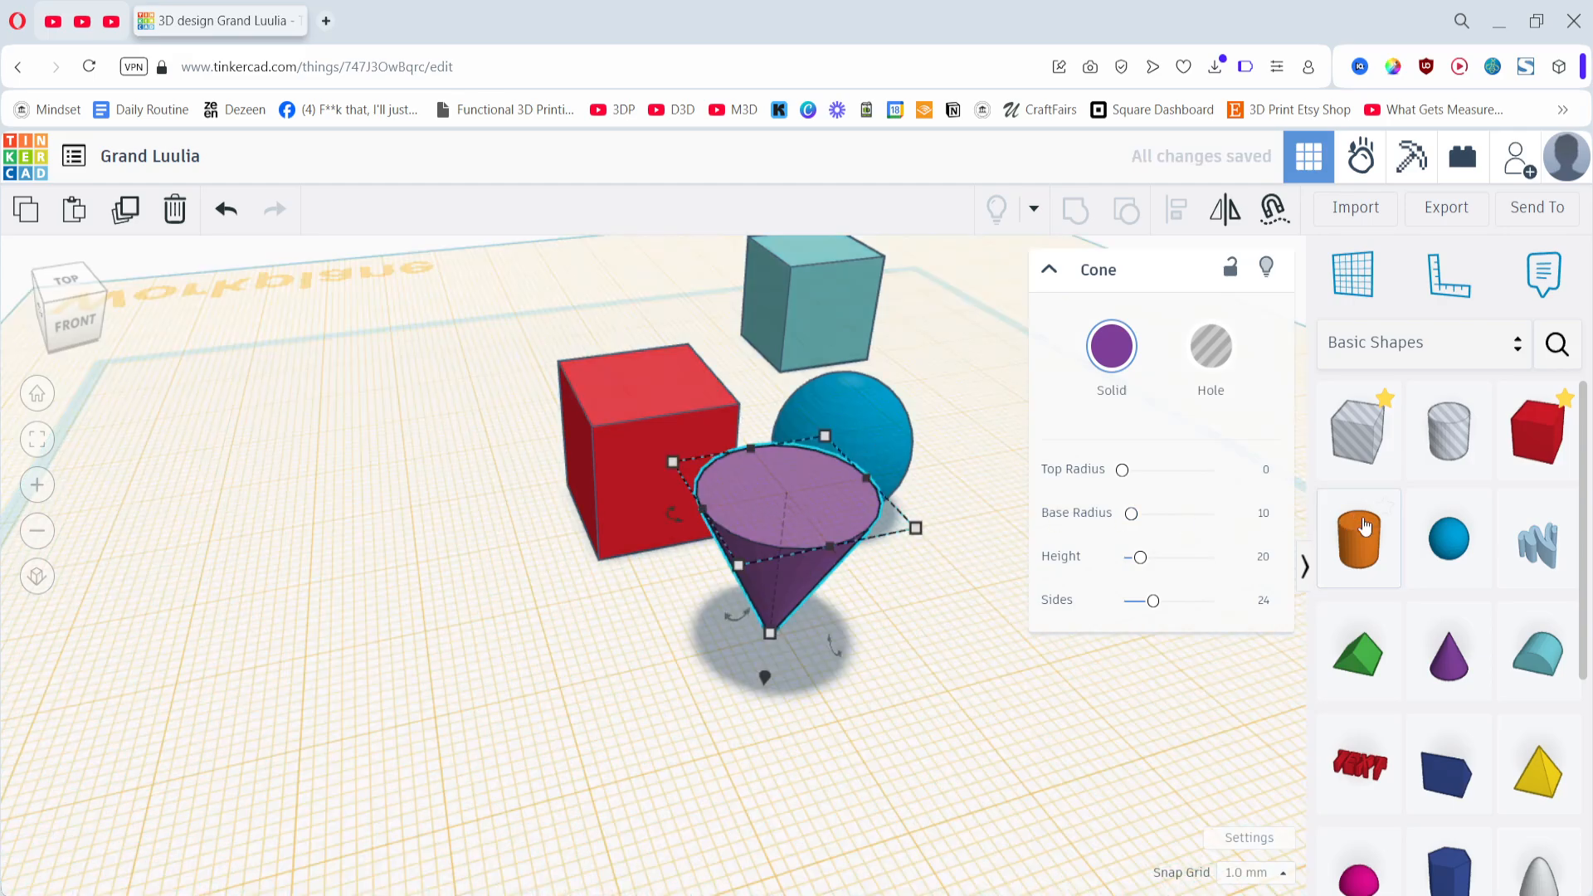
{"action": "left_click_drag", "start_coordinate": [1478, 560], "coordinate": [799, 484]}
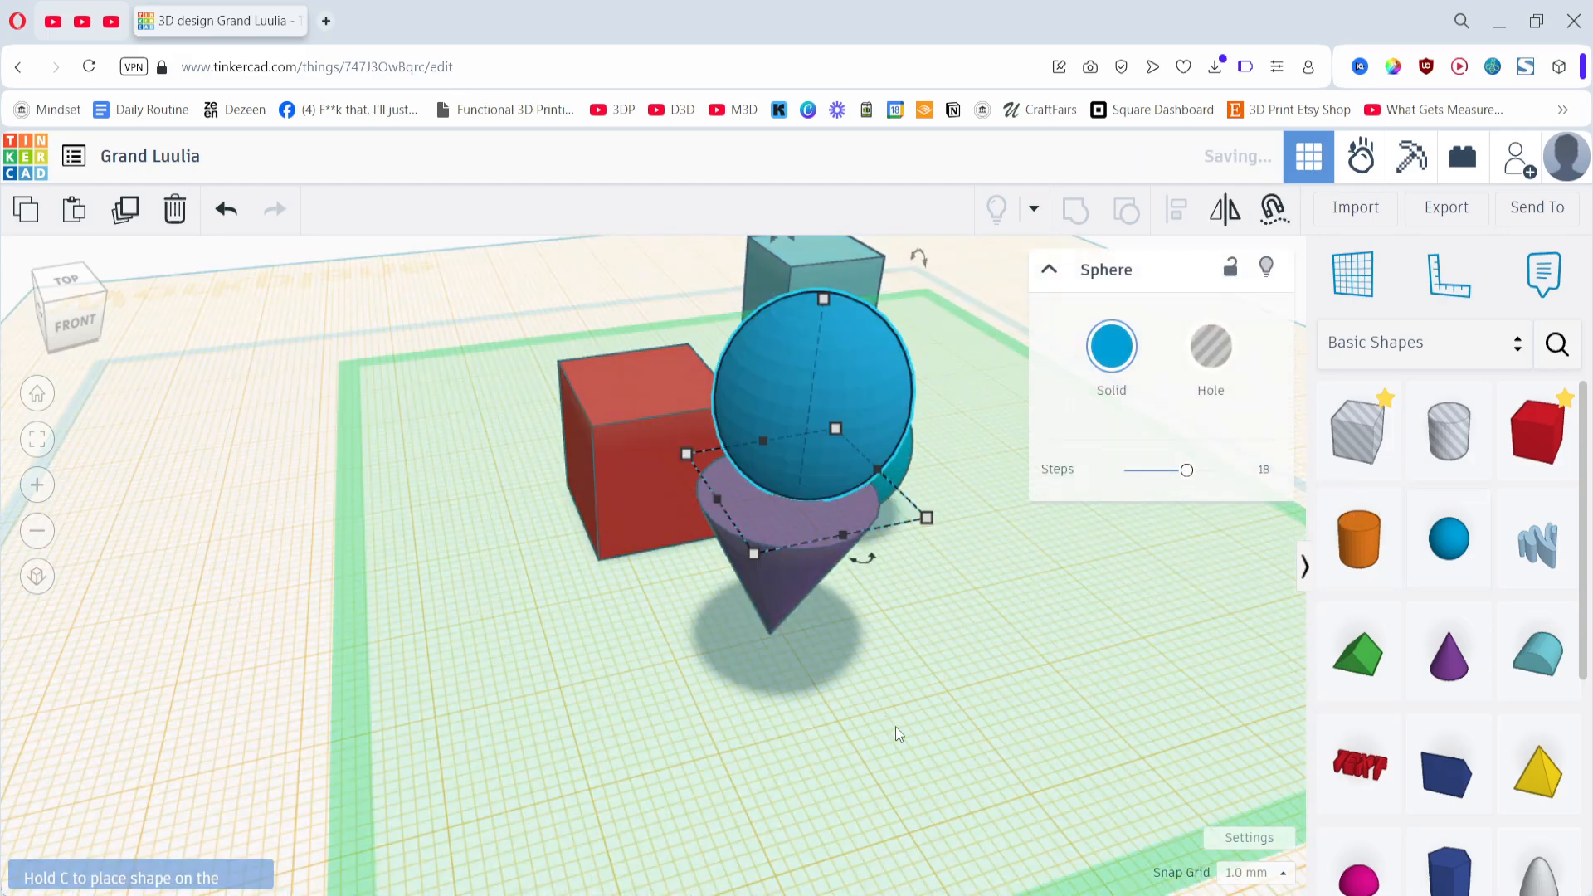
- Examine the shape workplane display for the red box, the cone, the upper sphere and the teal box from several angles
{"action": "left_click", "coordinate": [627, 491]}
{"action": "key", "text": "w"}
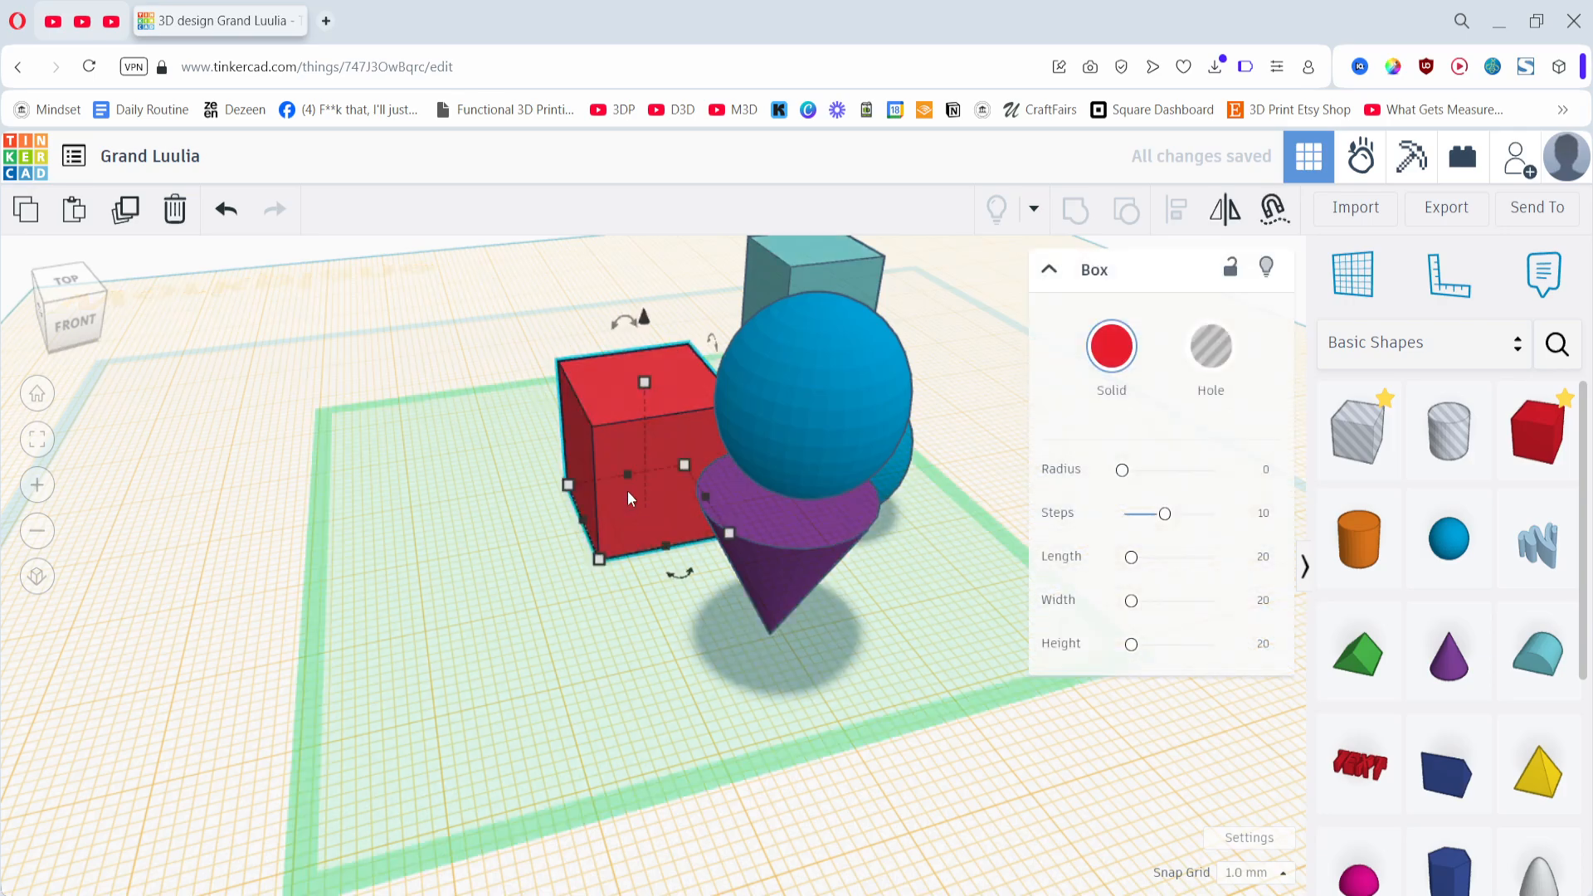
{"action": "right_click_drag", "start_coordinate": [768, 643], "coordinate": [923, 575]}
{"action": "left_click", "coordinate": [716, 487]}
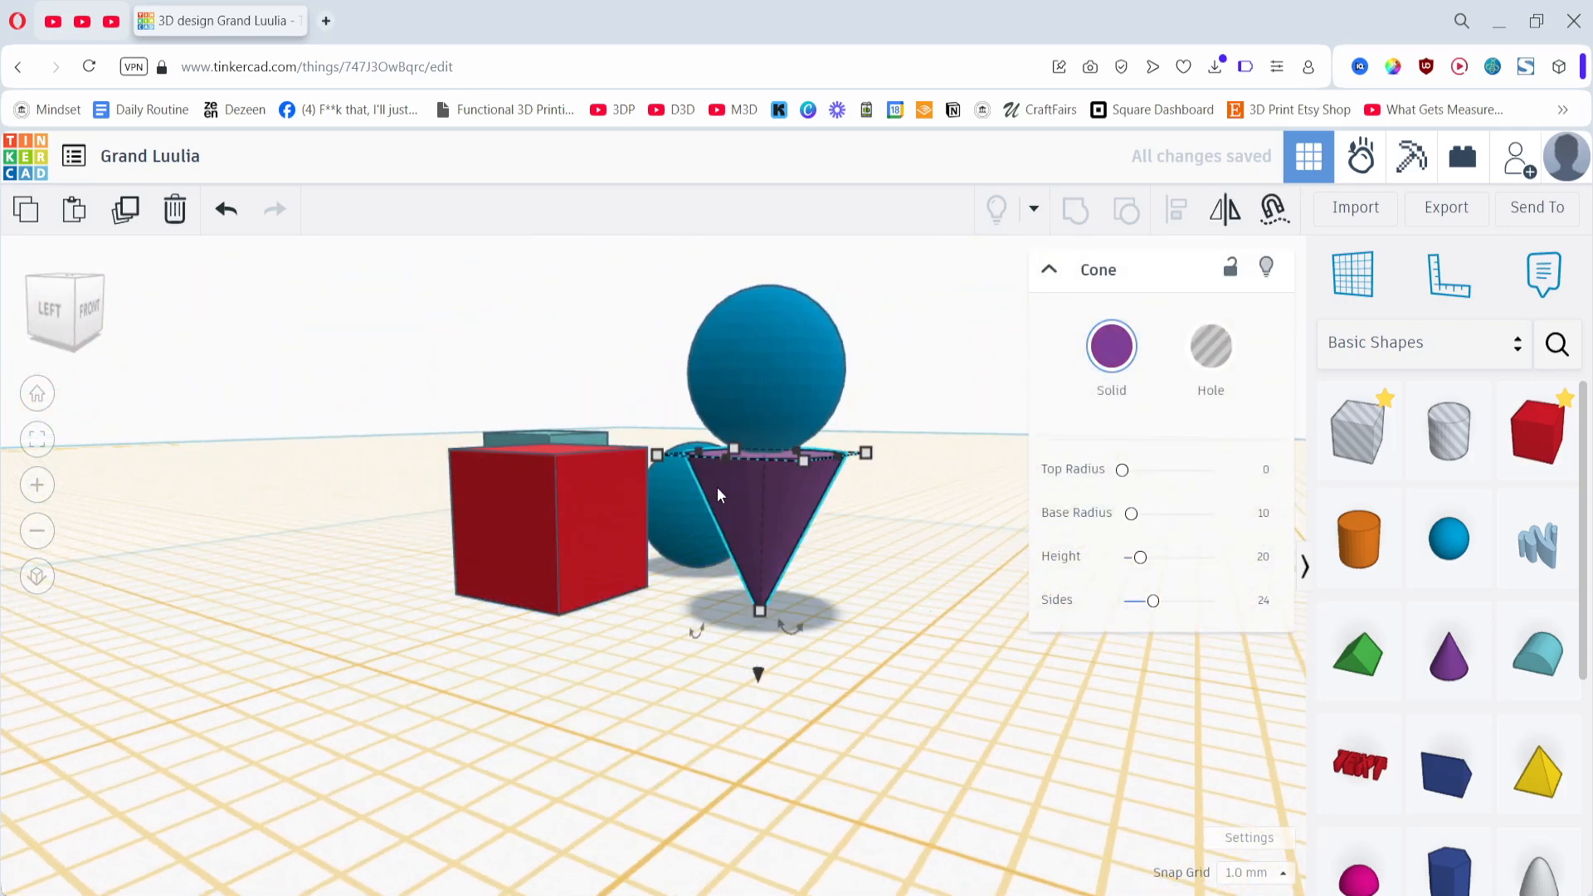
{"action": "right_click_drag", "start_coordinate": [797, 591], "coordinate": [782, 693]}
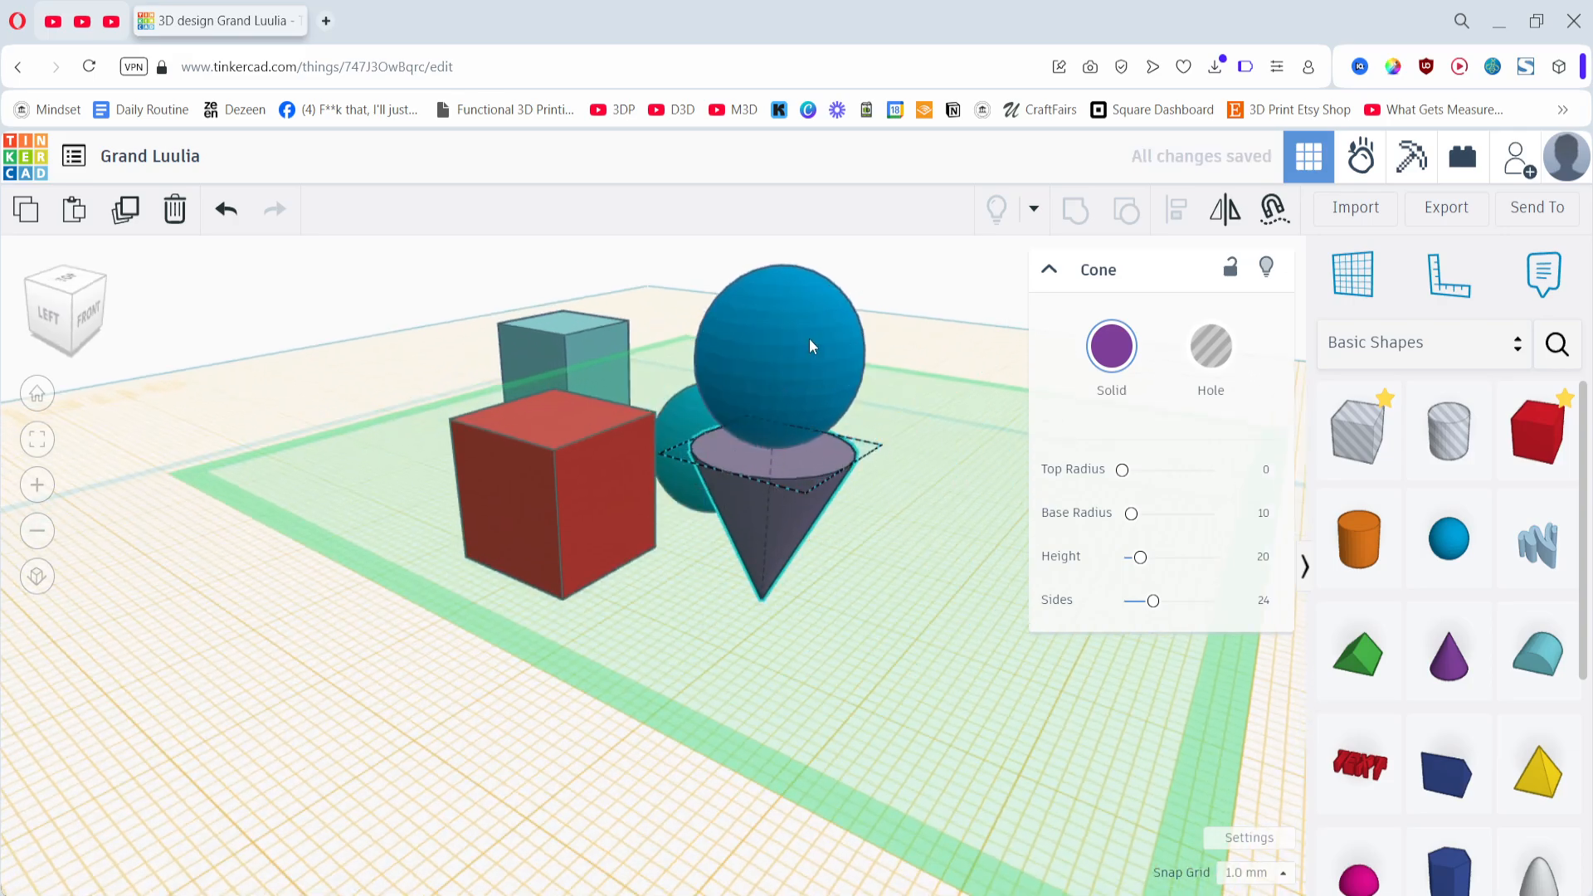
{"action": "left_click", "coordinate": [810, 346]}
{"action": "right_click_drag", "start_coordinate": [811, 350], "coordinate": [789, 537]}
{"action": "left_click", "coordinate": [784, 547]}
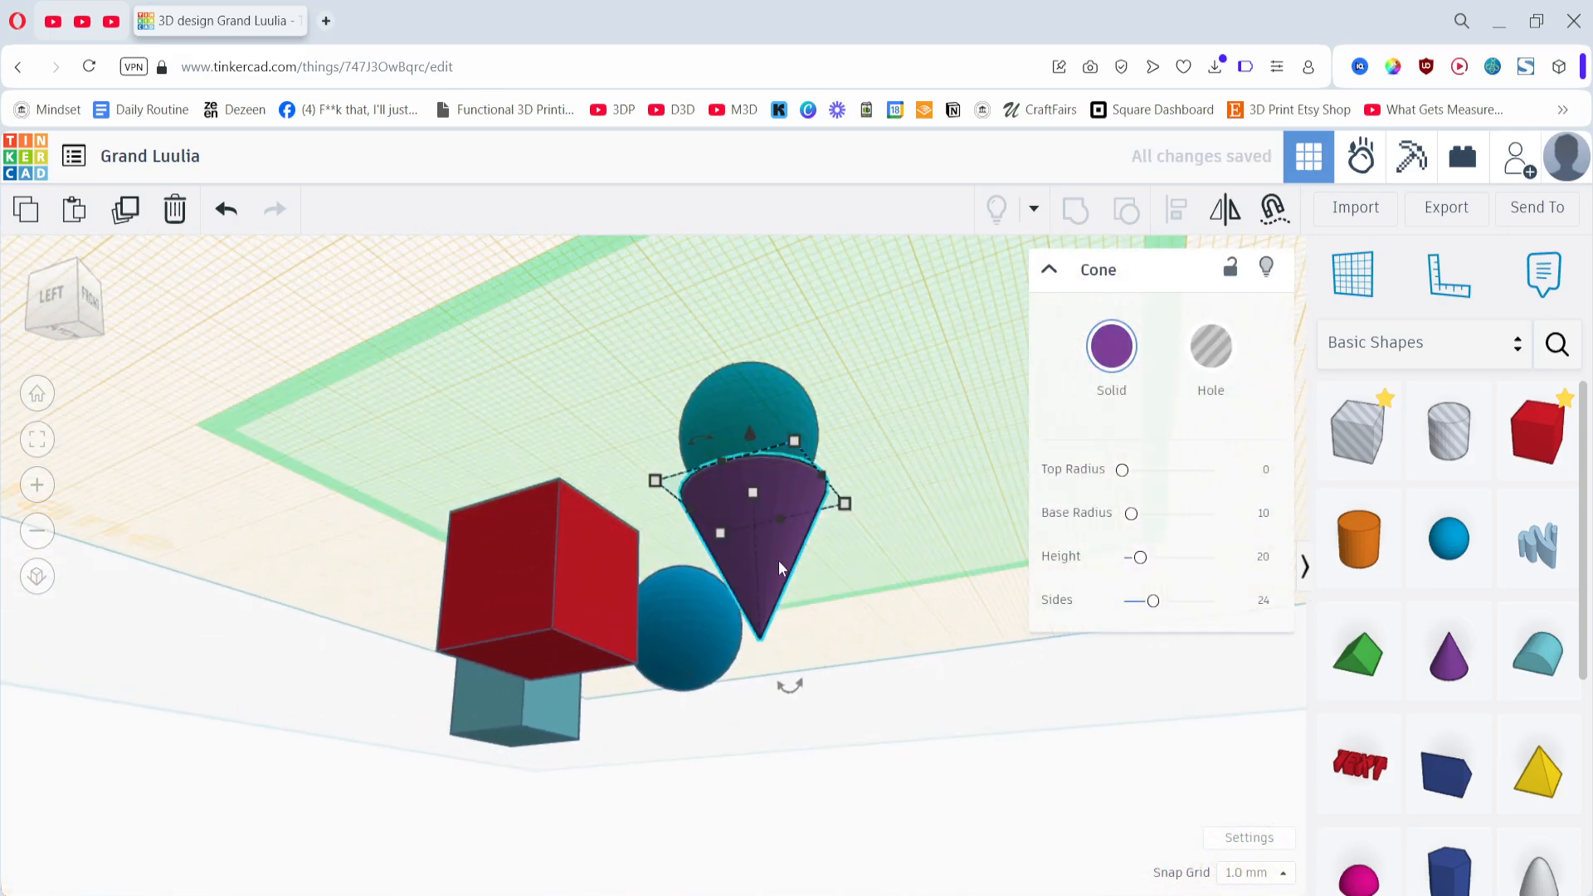
{"action": "right_click_drag", "start_coordinate": [739, 696], "coordinate": [650, 561]}
{"action": "left_click", "coordinate": [522, 240]}
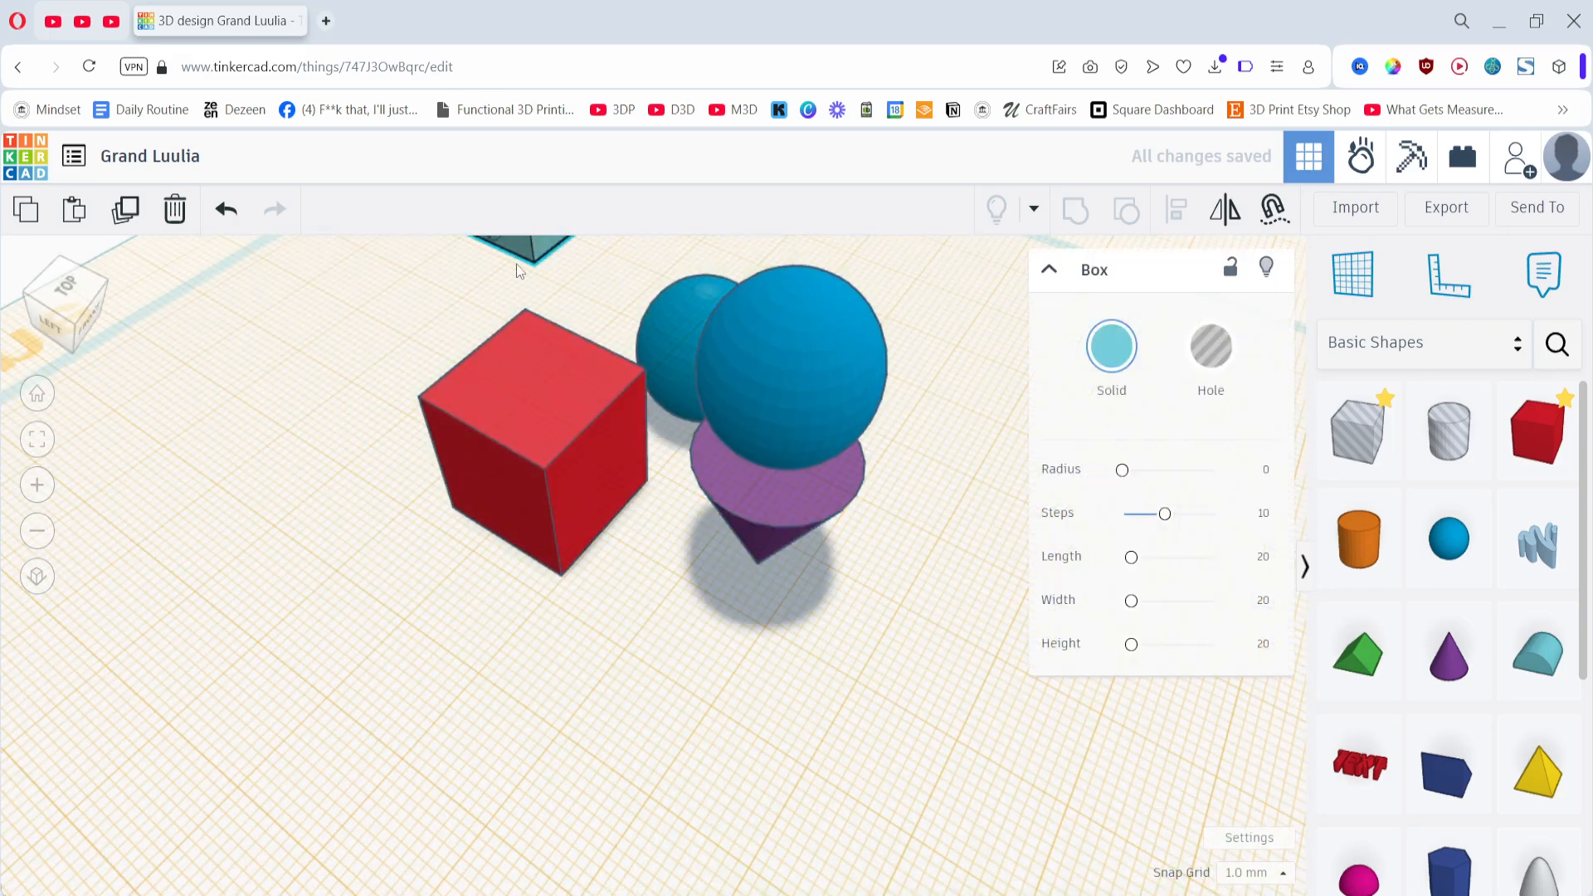
- Move the upper sphere off the cone to the open area left of the red box, and reset the workplane to the base grid
{"action": "left_click", "coordinate": [685, 332]}
{"action": "right_click_drag", "start_coordinate": [690, 347], "coordinate": [669, 464]}
{"action": "left_click_drag", "start_coordinate": [787, 496], "coordinate": [296, 343]}
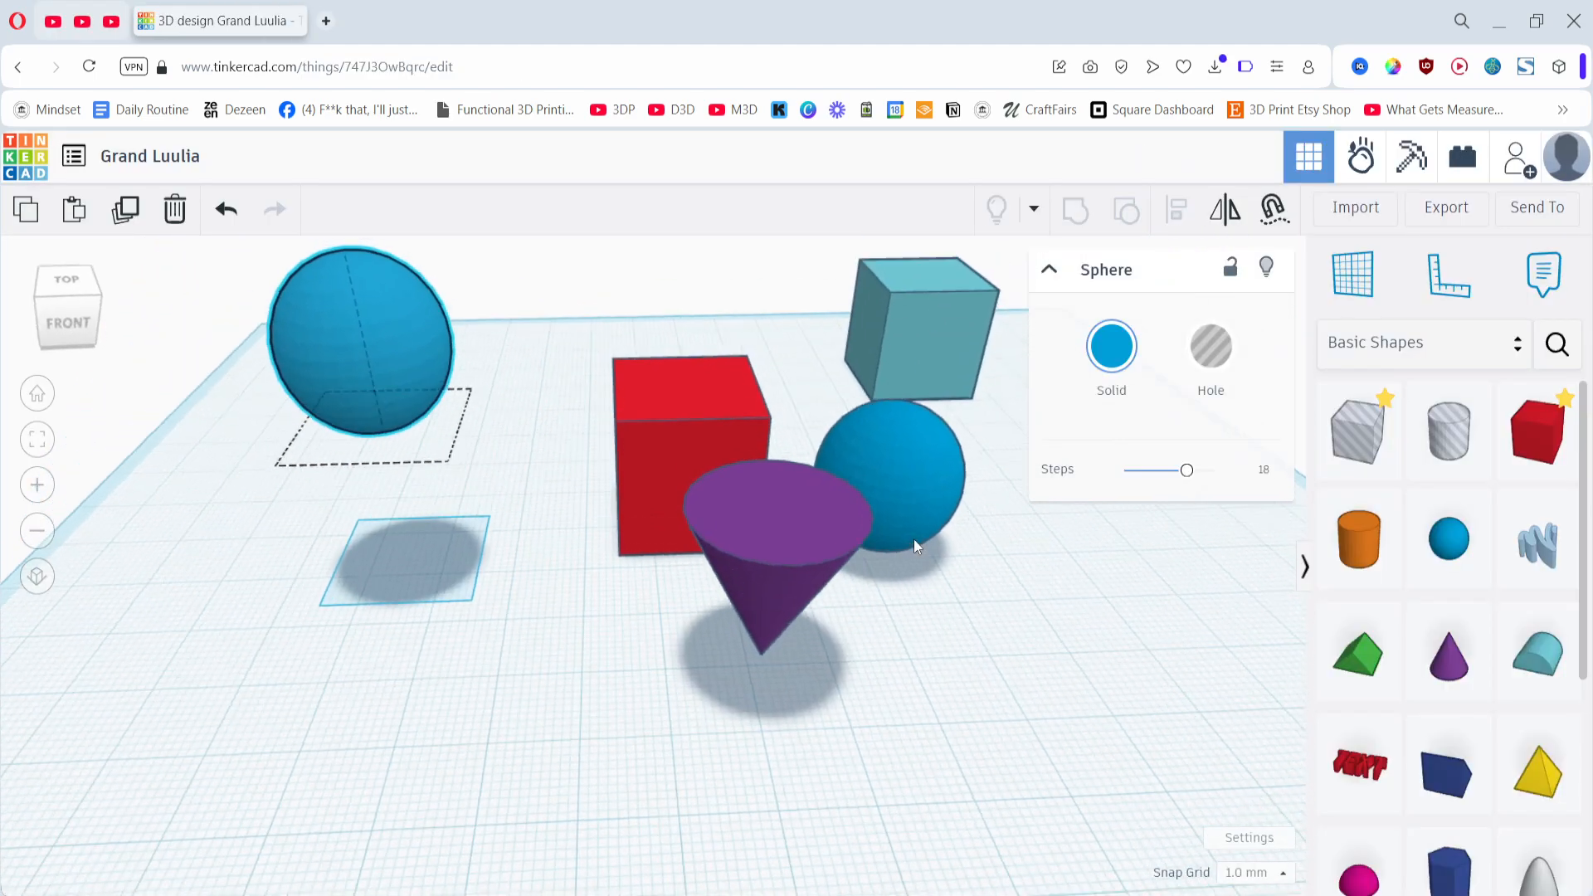
- Try the cone's rotation handle and consult the move, rotate and scale shortcuts on the keyboard shortcuts page
{"action": "left_click", "coordinate": [782, 540]}
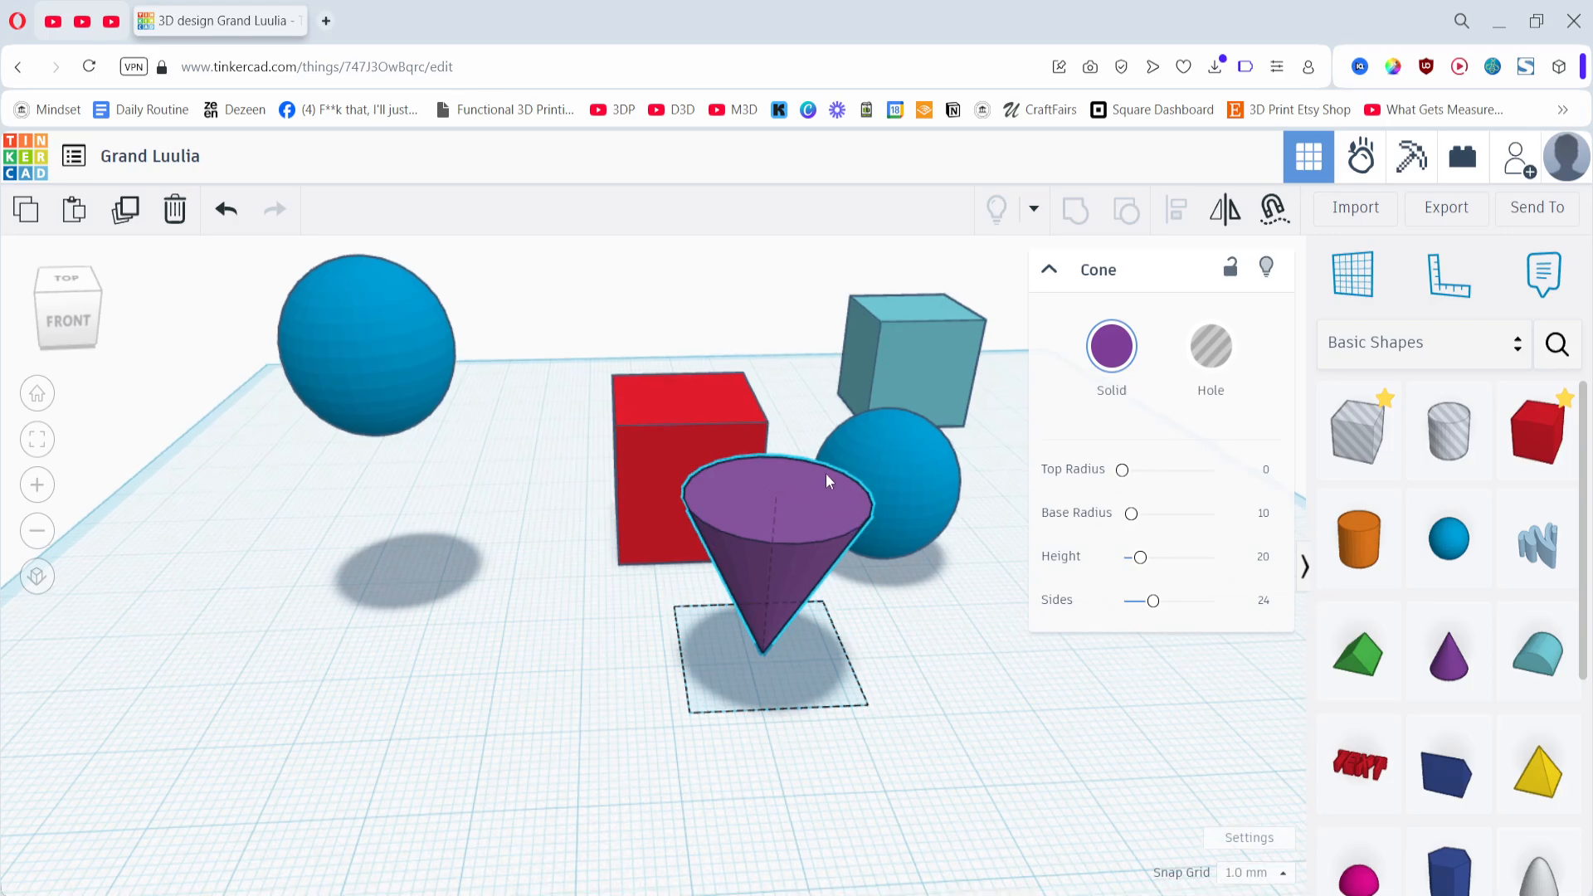
{"action": "right_click_drag", "start_coordinate": [828, 472], "coordinate": [793, 466]}
{"action": "mouse_move", "coordinate": [763, 425]}
{"action": "left_mouse_down"}
{"action": "mouse_move", "coordinate": [803, 425]}
{"action": "mouse_move", "coordinate": [842, 460]}
{"action": "mouse_move", "coordinate": [881, 541]}
{"action": "mouse_move", "coordinate": [834, 452]}
{"action": "mouse_move", "coordinate": [759, 395]}
{"action": "mouse_move", "coordinate": [763, 366]}
{"action": "mouse_move", "coordinate": [845, 370]}
{"action": "mouse_move", "coordinate": [919, 456]}
{"action": "mouse_move", "coordinate": [916, 535]}
{"action": "mouse_move", "coordinate": [779, 377]}
{"action": "mouse_move", "coordinate": [664, 395]}
{"action": "mouse_move", "coordinate": [730, 370]}
{"action": "mouse_move", "coordinate": [856, 409]}
{"action": "mouse_move", "coordinate": [921, 534]}
{"action": "mouse_move", "coordinate": [904, 655]}
{"action": "mouse_move", "coordinate": [724, 676]}
{"action": "mouse_move", "coordinate": [649, 530]}
{"action": "mouse_move", "coordinate": [759, 374]}
{"action": "mouse_move", "coordinate": [769, 426]}
{"action": "mouse_move", "coordinate": [826, 465]}
{"action": "mouse_move", "coordinate": [850, 535]}
{"action": "mouse_move", "coordinate": [845, 571]}
{"action": "mouse_move", "coordinate": [745, 632]}
{"action": "mouse_move", "coordinate": [909, 584]}
{"action": "mouse_move", "coordinate": [914, 451]}
{"action": "mouse_move", "coordinate": [774, 377]}
{"action": "mouse_move", "coordinate": [859, 428]}
{"action": "mouse_move", "coordinate": [899, 488]}
{"action": "mouse_move", "coordinate": [771, 386]}
{"action": "mouse_move", "coordinate": [795, 445]}
{"action": "mouse_move", "coordinate": [776, 451]}
{"action": "left_mouse_up"}
{"action": "key", "text": "alt+Tab"}
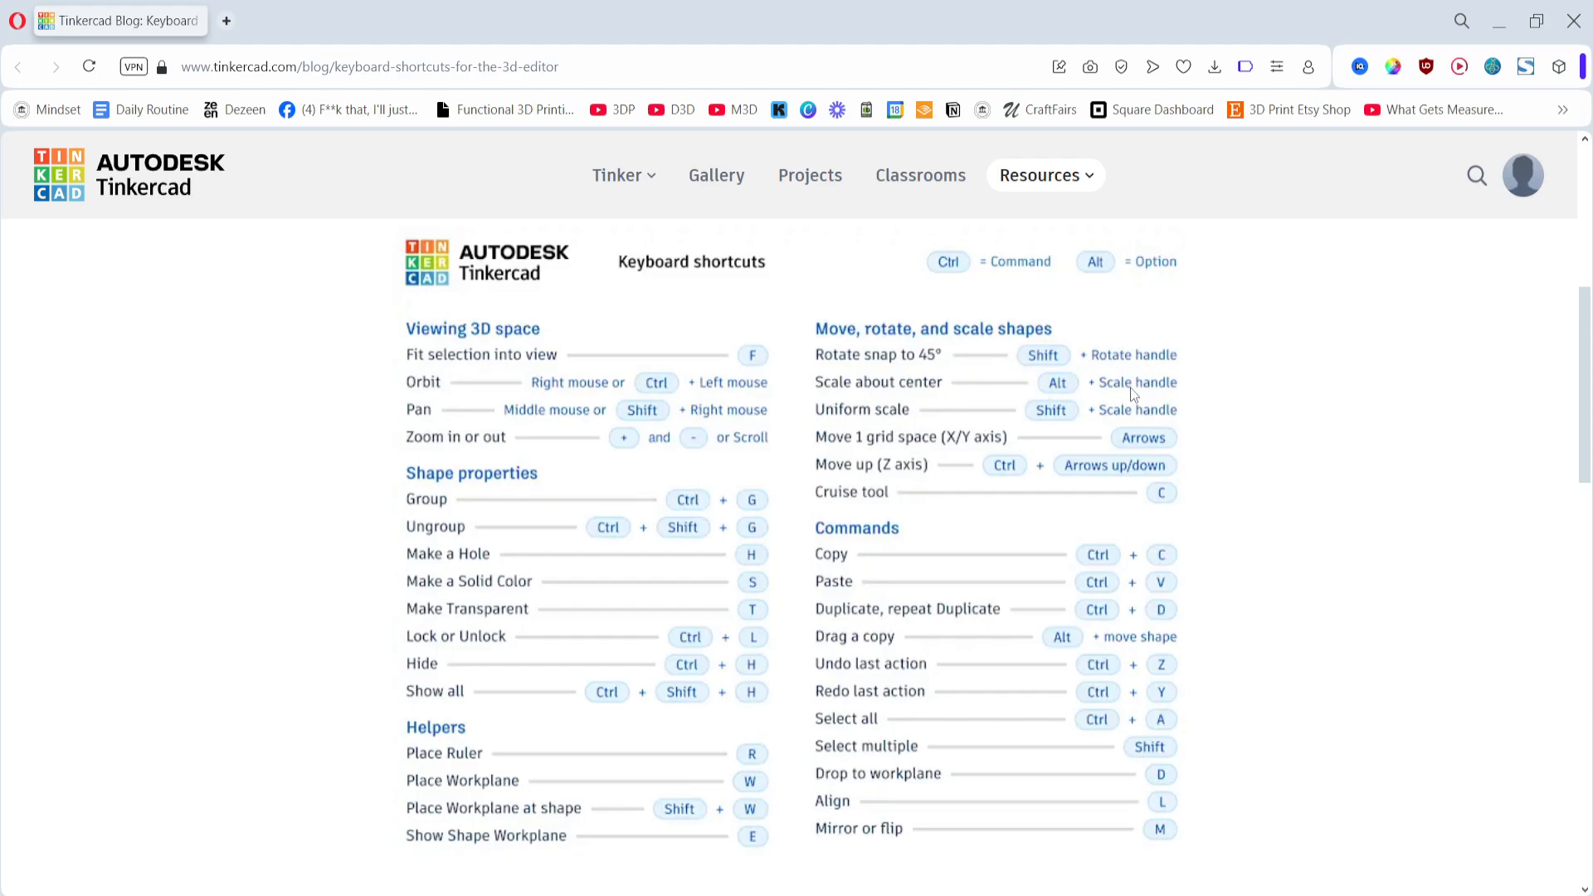
{"action": "key", "text": "alt+Tab"}
- Try stretching the inverted cone's height, undo that change, and stretch the cone taller again
{"action": "mouse_move", "coordinate": [760, 473]}
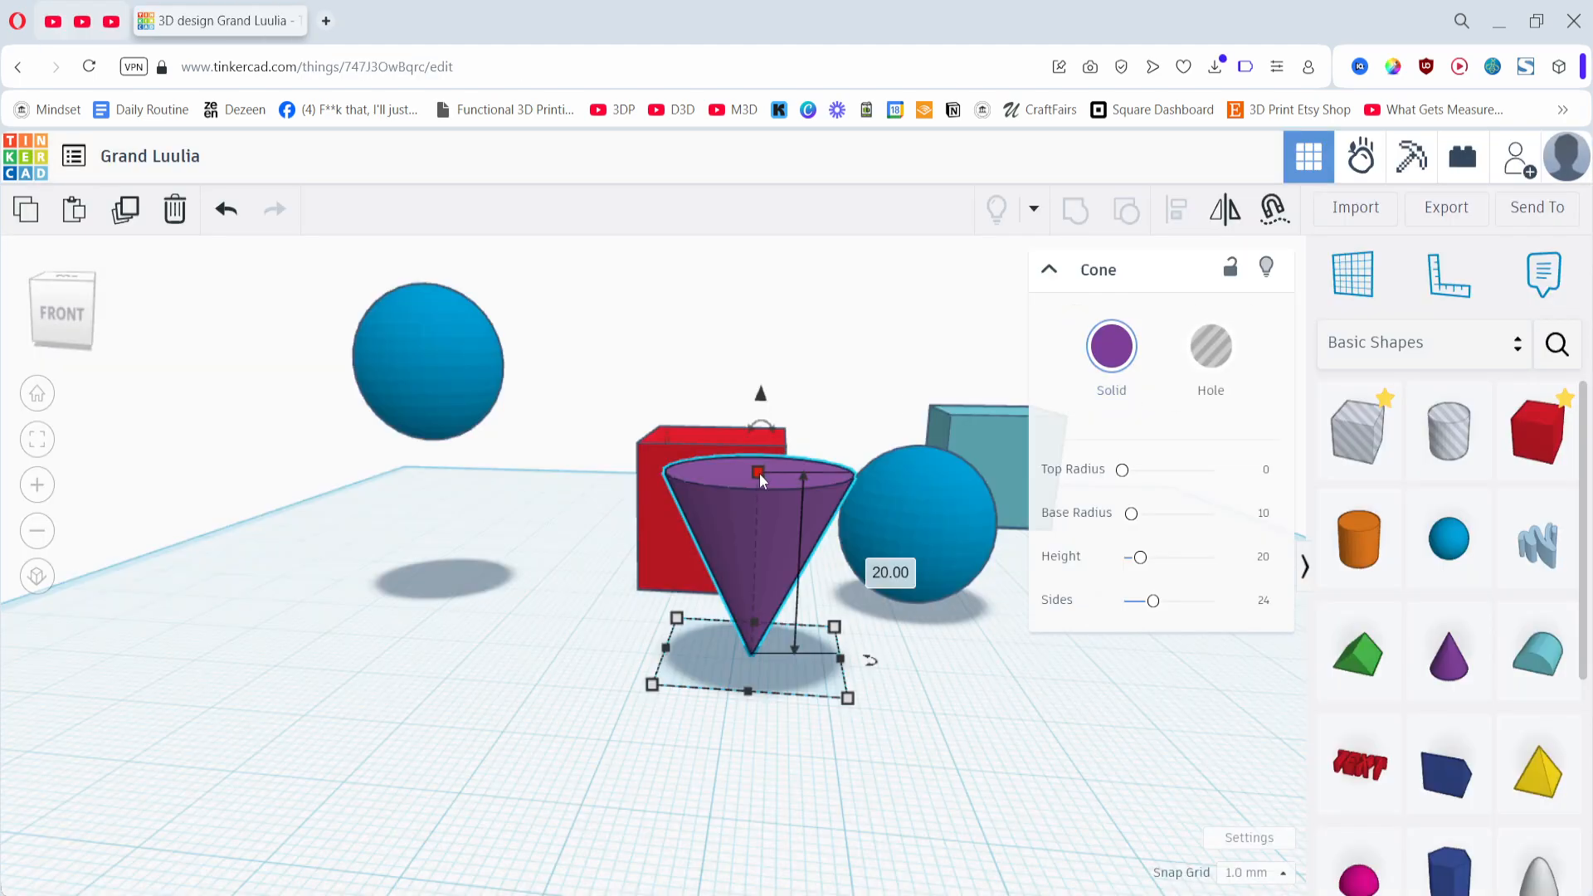
{"action": "left_click_drag", "start_coordinate": [759, 473], "coordinate": [793, 337]}
{"action": "key", "text": "ctrl+z"}
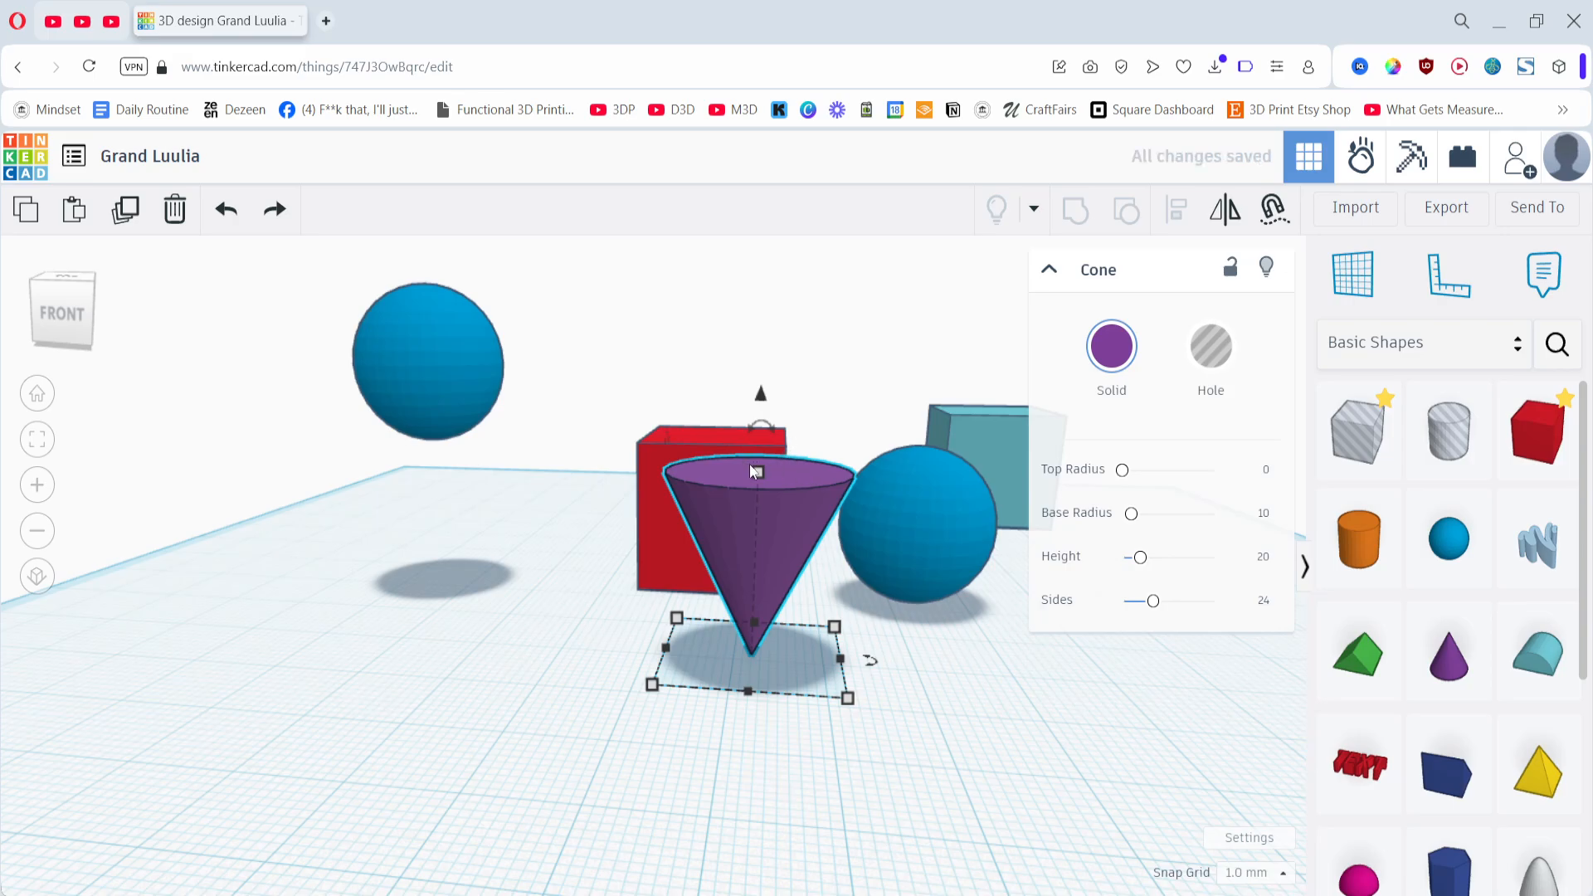
{"action": "left_click_drag", "start_coordinate": [759, 475], "coordinate": [771, 440]}
- Add two red boxes side by side on the open grid to the right of the cone, and select the left one
{"action": "middle_click_drag", "start_coordinate": [820, 599], "coordinate": [598, 547]}
{"action": "left_click_drag", "start_coordinate": [1536, 431], "coordinate": [1035, 652]}
{"action": "right_click_drag", "start_coordinate": [937, 711], "coordinate": [823, 682]}
{"action": "middle_click_drag", "start_coordinate": [823, 682], "coordinate": [688, 661]}
{"action": "left_click", "coordinate": [546, 564]}
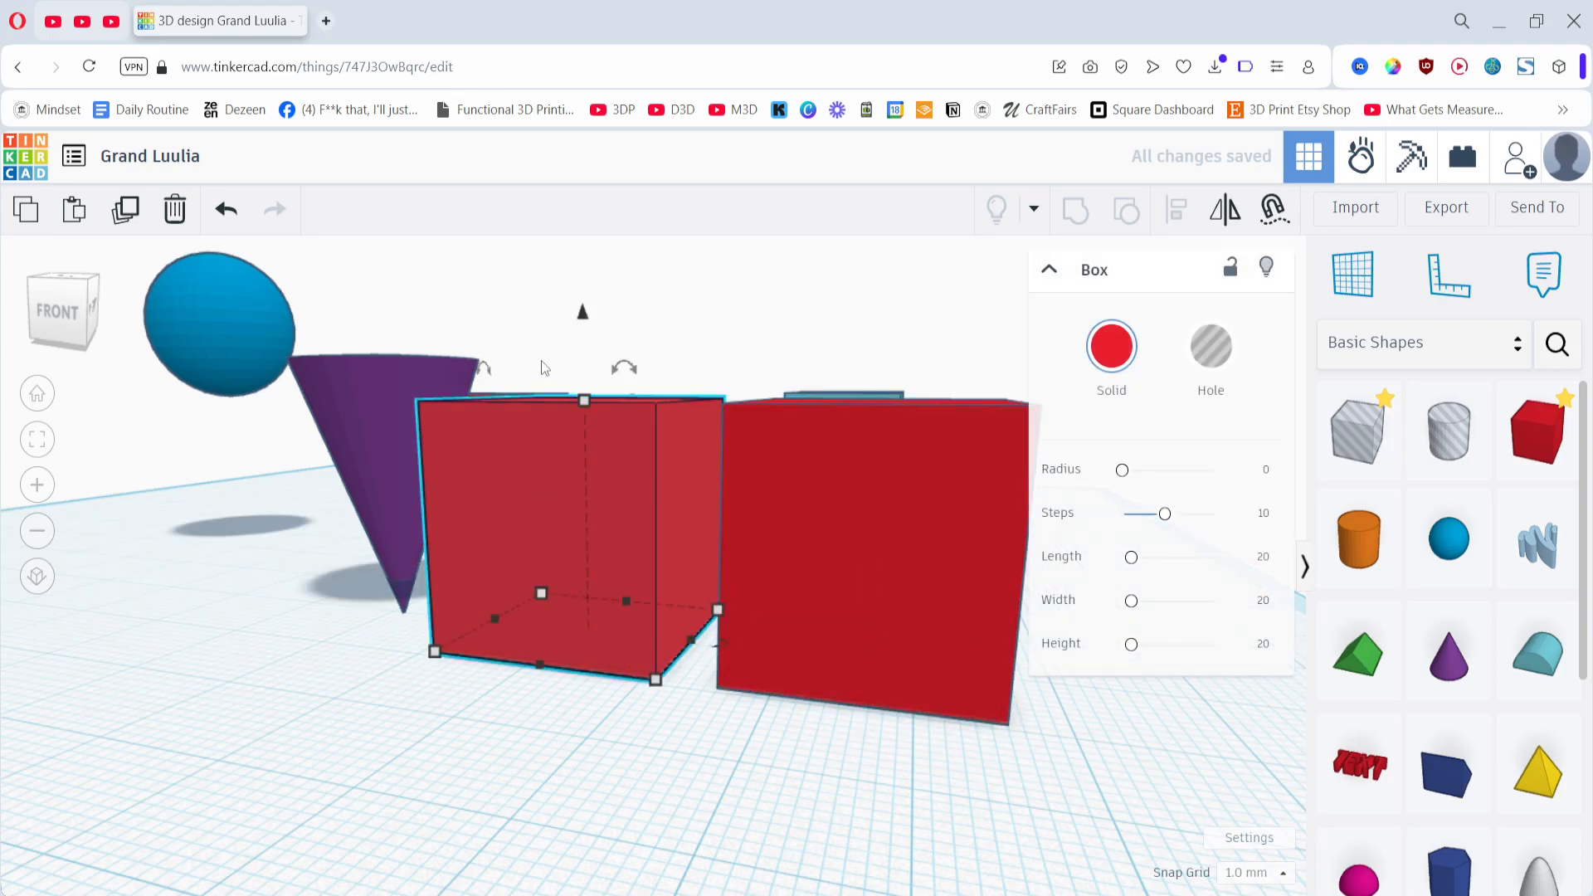
- Stretch the left new box upward from its base, and scale the right new box's height about its center for comparison
{"action": "left_click_drag", "start_coordinate": [587, 400], "coordinate": [643, 239]}
{"action": "right_click_drag", "start_coordinate": [823, 436], "coordinate": [895, 564]}
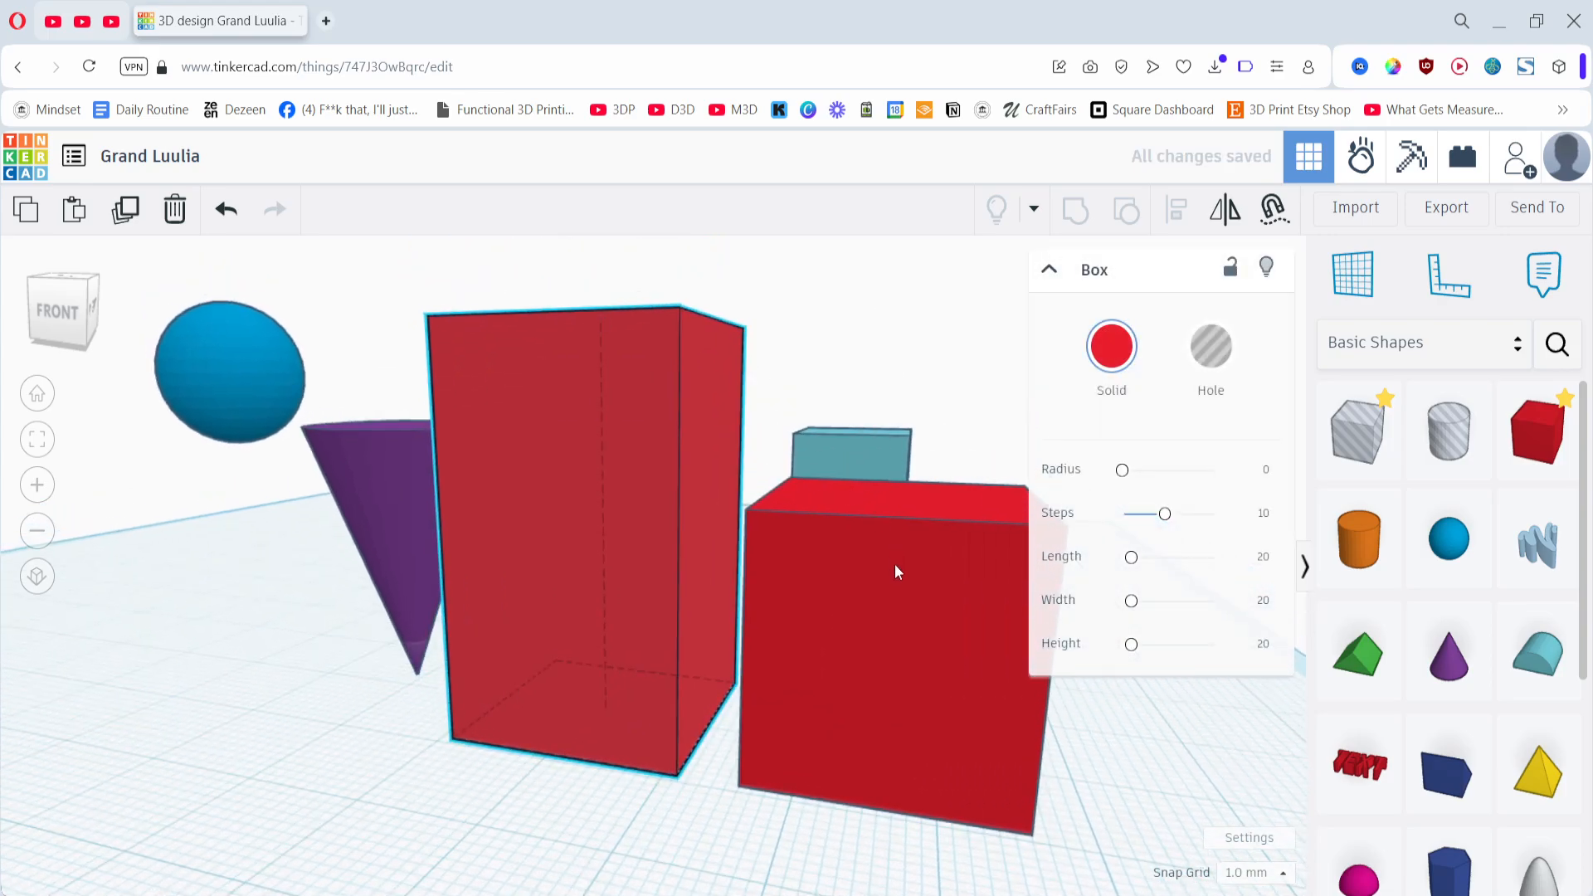
{"action": "left_click", "coordinate": [925, 498]}
{"action": "left_click_drag", "start_coordinate": [899, 497], "coordinate": [899, 444]}
{"action": "scroll", "coordinate": [912, 398], "scroll_direction": "down", "scroll_amount": 2}
{"action": "key", "text": "alt"}
{"action": "left_click", "coordinate": [570, 724]}
{"action": "right_click_drag", "start_coordinate": [570, 725], "coordinate": [731, 734]}
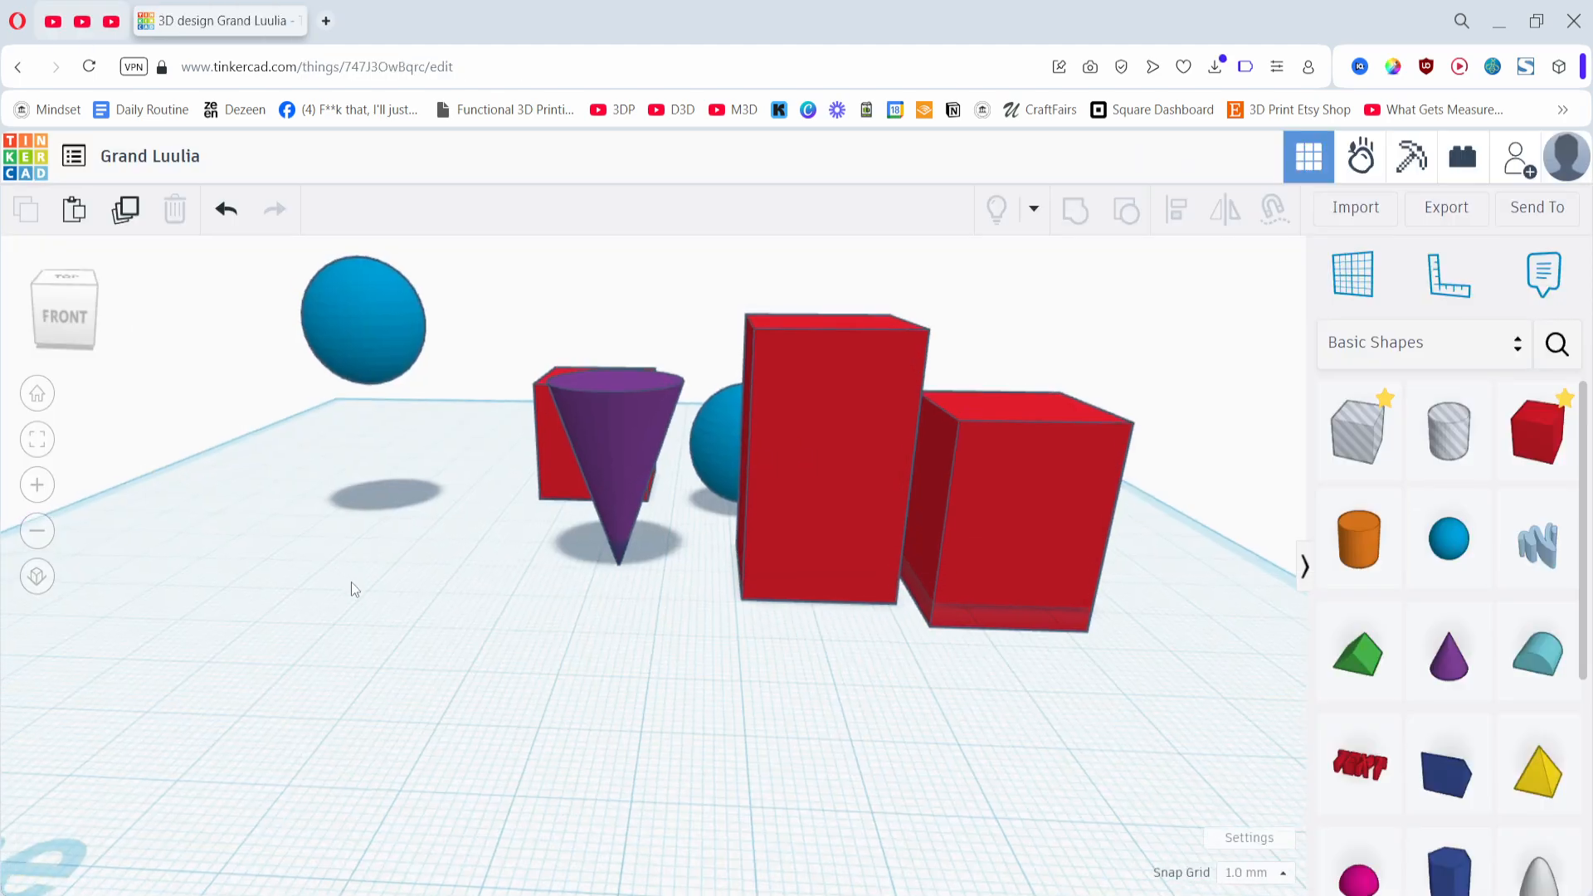
- Undo the height changes on both new red boxes
{"action": "scroll", "coordinate": [715, 644], "scroll_direction": "up", "scroll_amount": 2}
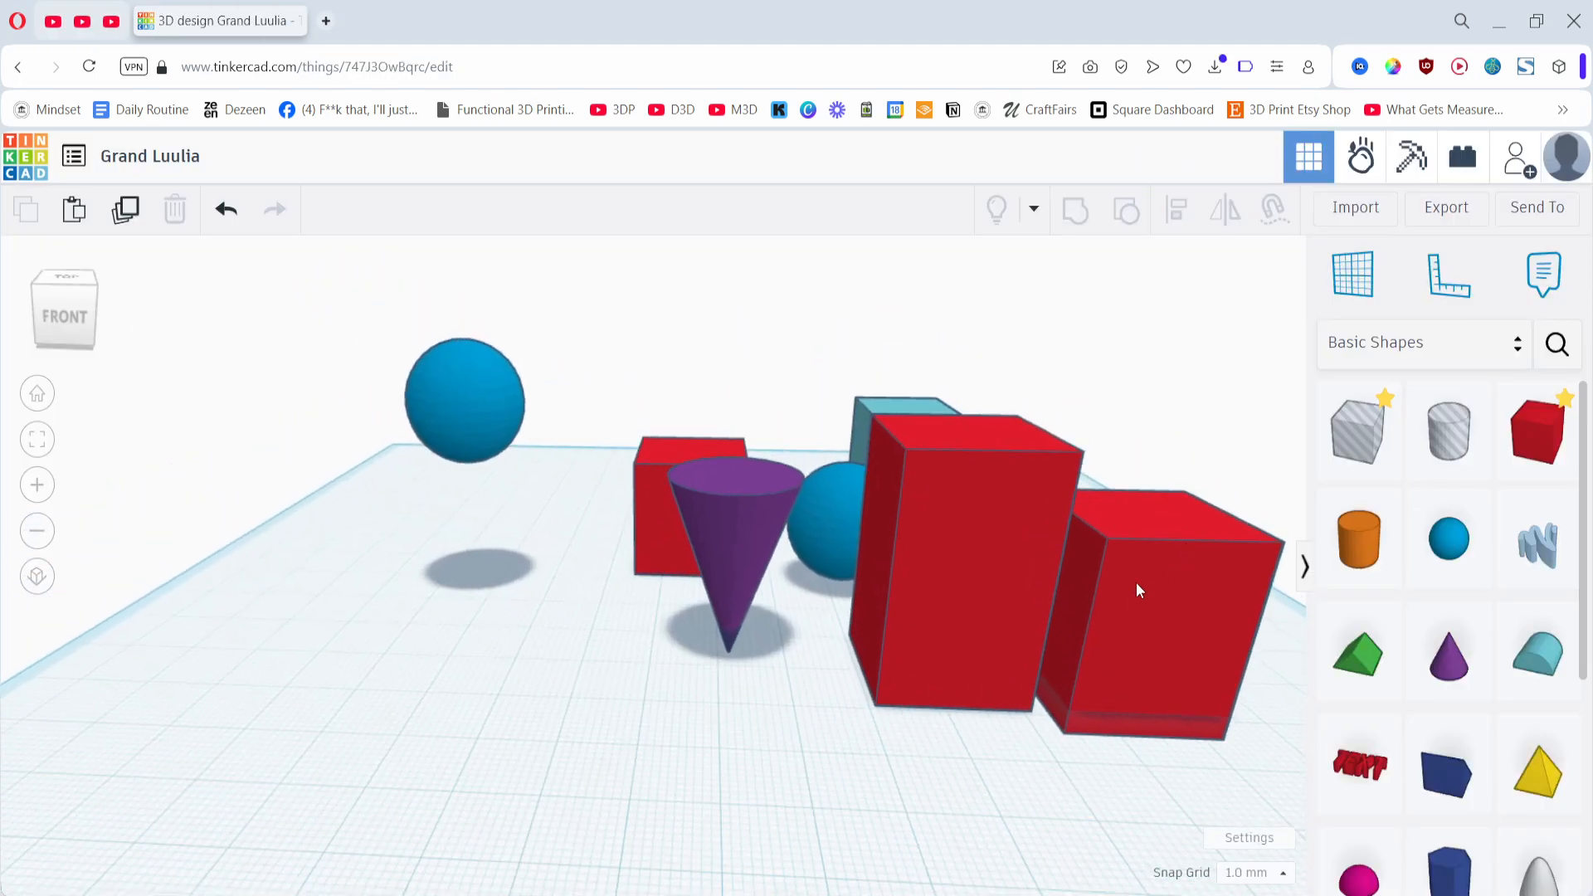
{"action": "key", "text": "ctrl+z"}
{"action": "key", "text": "ctrl+z"}
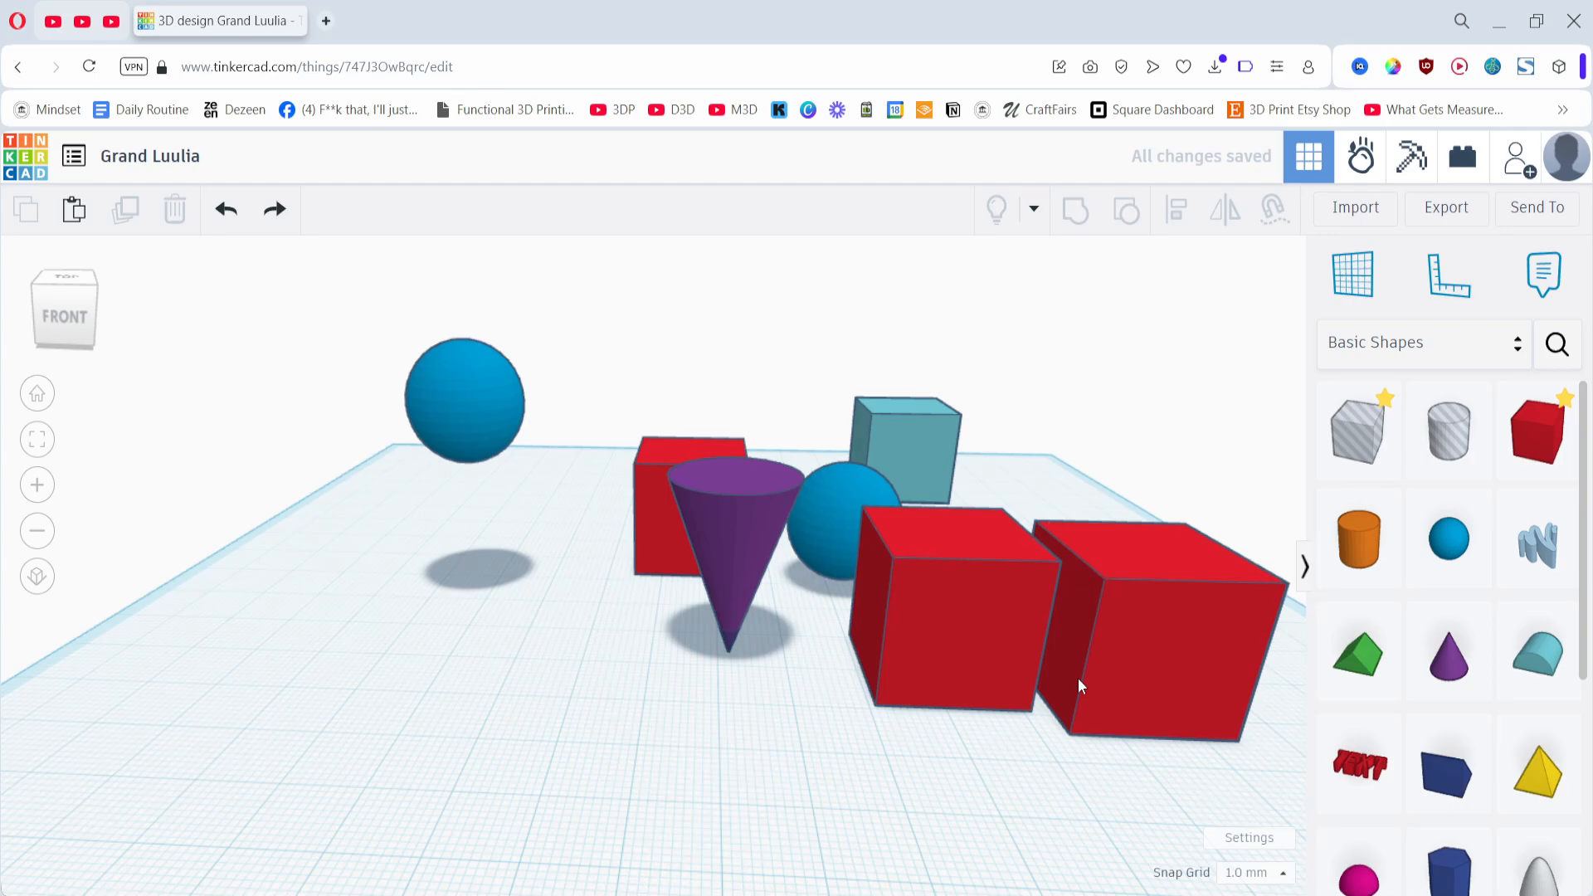
- Stretch the left of the two new red boxes upward to a height of about 47 mm
{"action": "right_click_drag", "start_coordinate": [1053, 676], "coordinate": [1038, 699]}
{"action": "middle_click_drag", "start_coordinate": [1007, 718], "coordinate": [825, 663]}
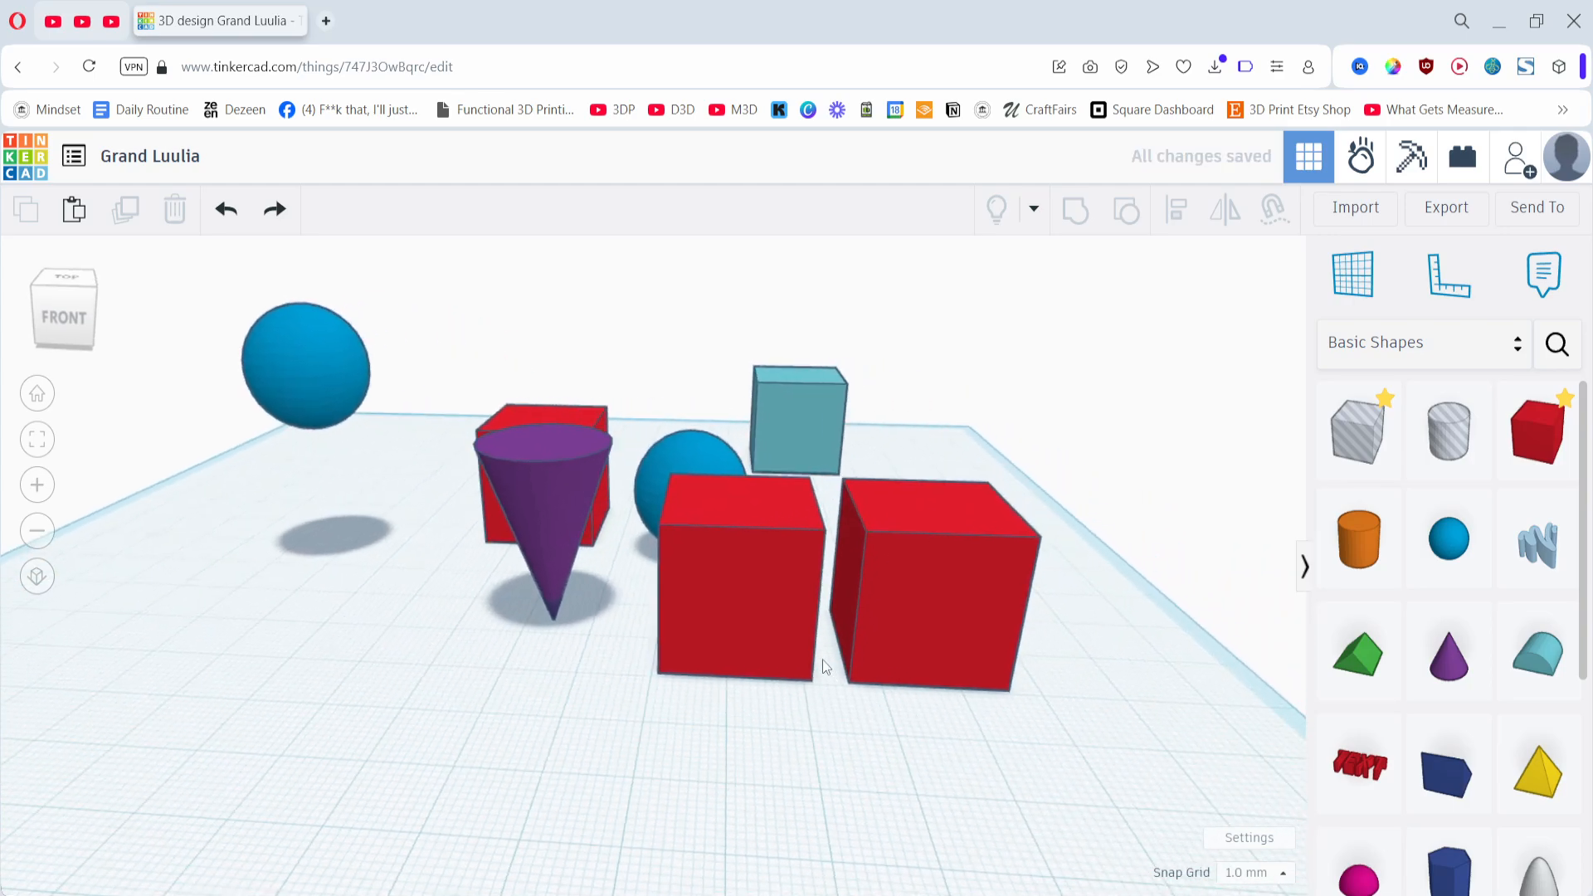
{"action": "left_click", "coordinate": [753, 605]}
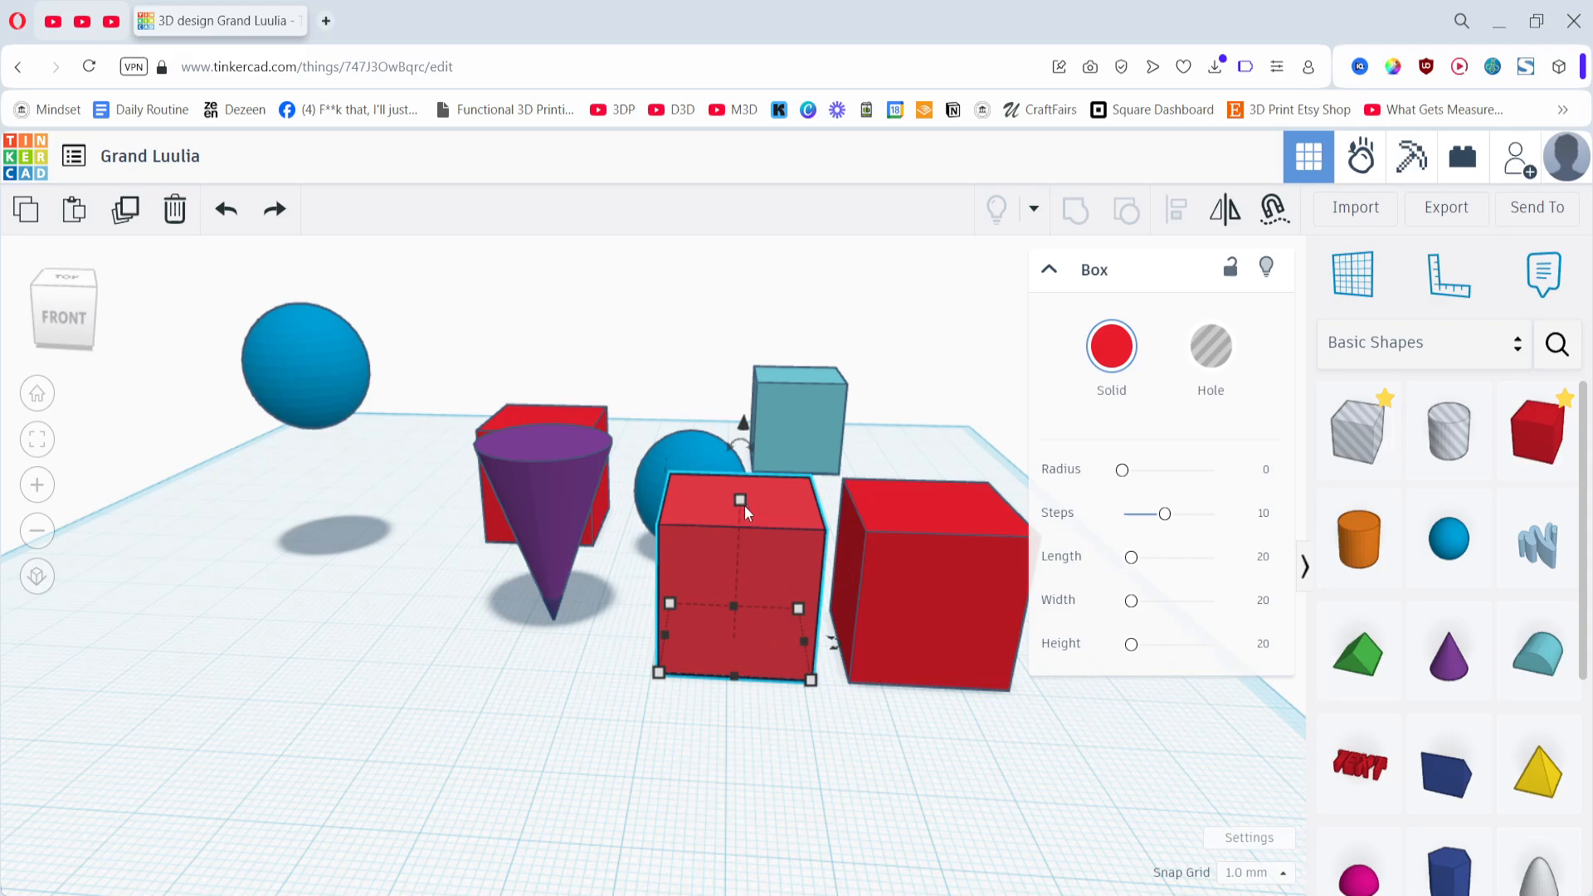
{"action": "left_click_drag", "start_coordinate": [740, 499], "coordinate": [763, 266]}
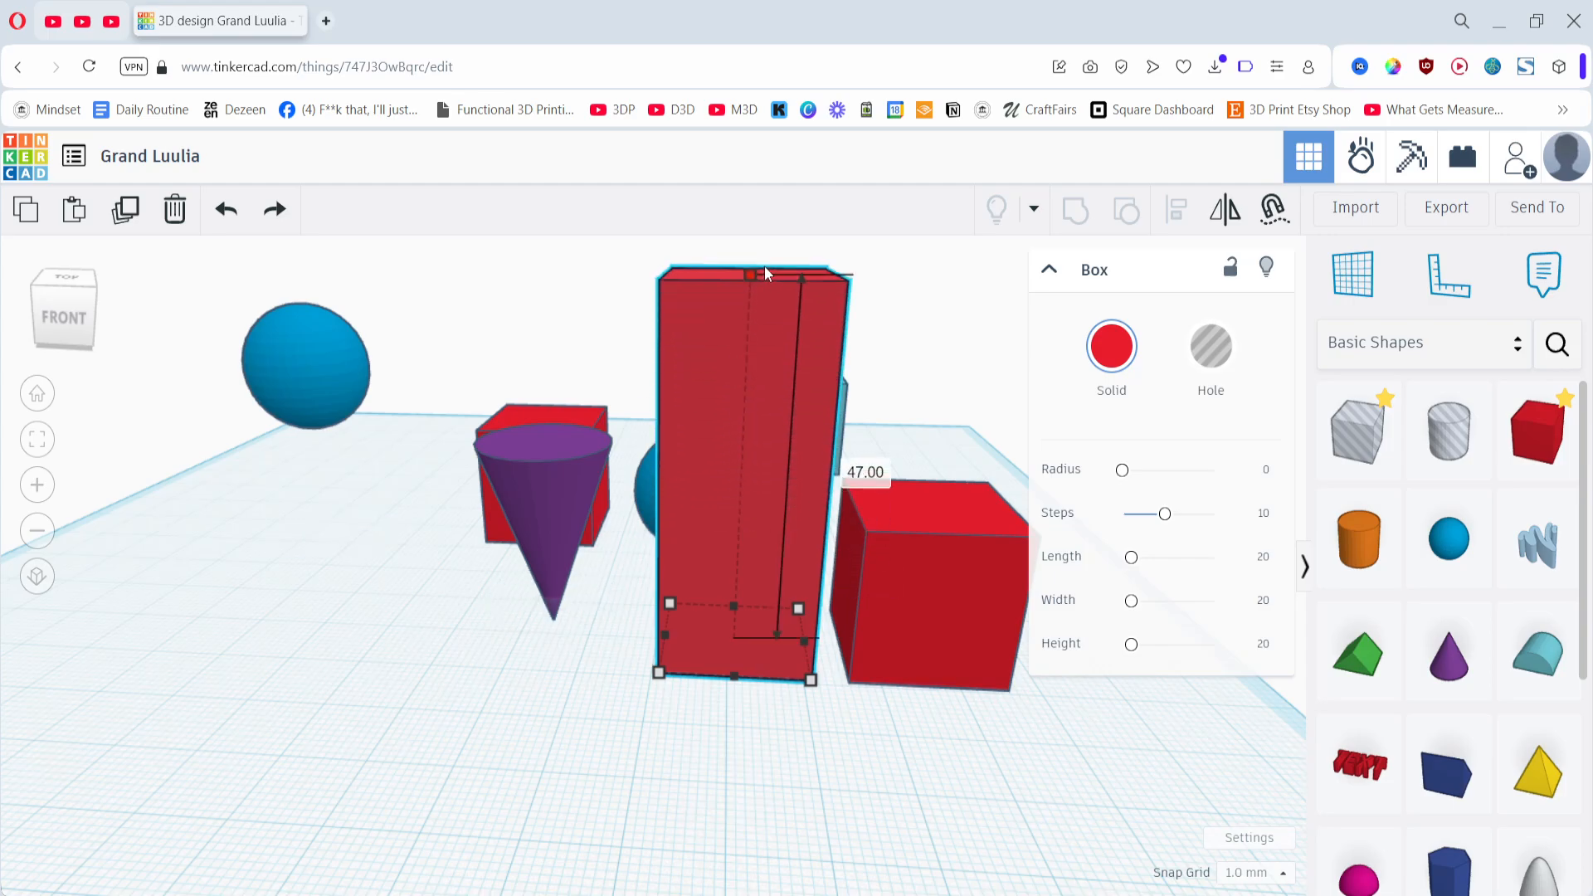
- Scale the right new red box up uniformly in all directions for comparison
{"action": "key", "text": "f"}
{"action": "left_click", "coordinate": [803, 563]}
{"action": "left_click_drag", "start_coordinate": [784, 491], "coordinate": [802, 213], "text": "shift"}
{"action": "scroll", "coordinate": [705, 424], "scroll_direction": "down", "scroll_amount": 3}
{"action": "right_click_drag", "start_coordinate": [698, 596], "coordinate": [657, 586]}
- Undo the size changes on both new red boxes
{"action": "key", "text": "ctrl+z"}
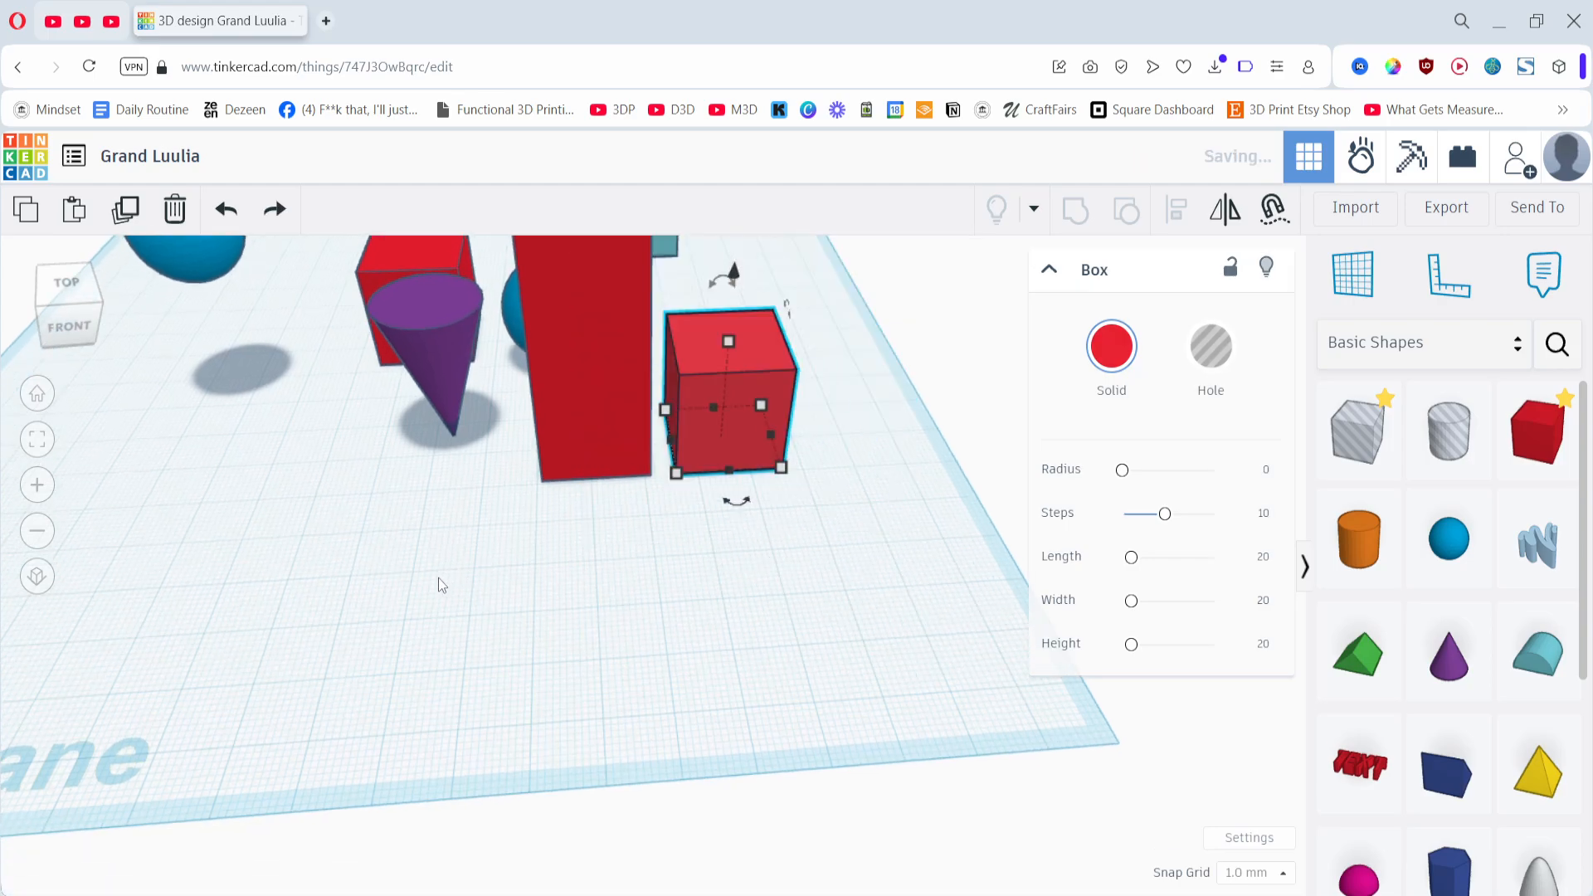
{"action": "key", "text": "ctrl+z"}
{"action": "right_click_drag", "start_coordinate": [415, 582], "coordinate": [447, 599]}
{"action": "middle_click_drag", "start_coordinate": [448, 599], "coordinate": [456, 668]}
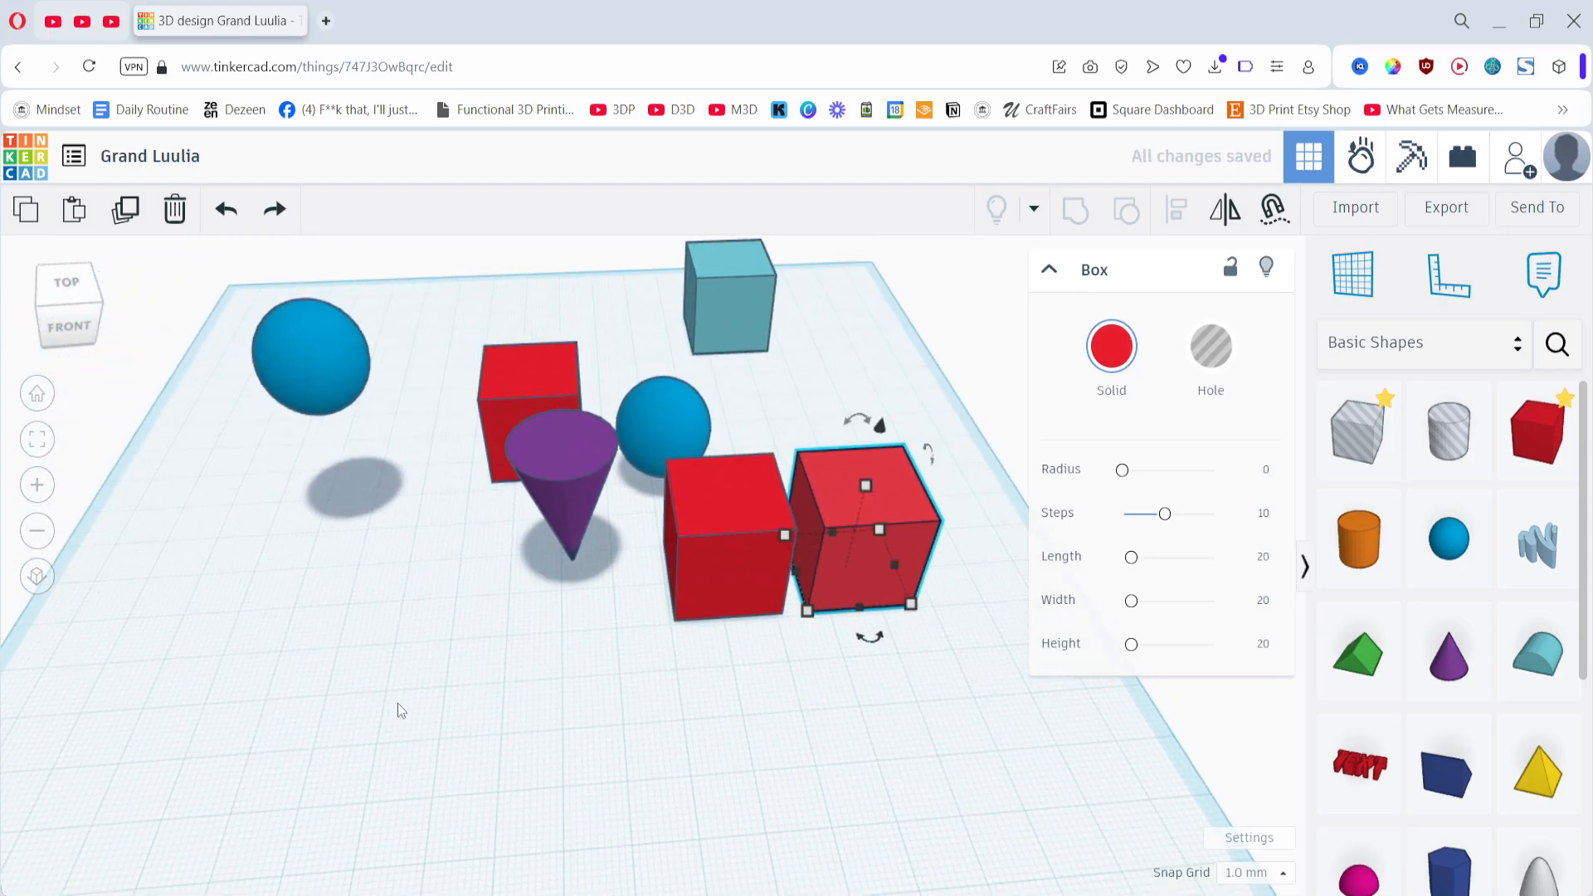
- Set the snap grid to 5.0 mm and nudge the left new red box back and forth in single grid steps
{"action": "key", "text": "alt+Tab"}
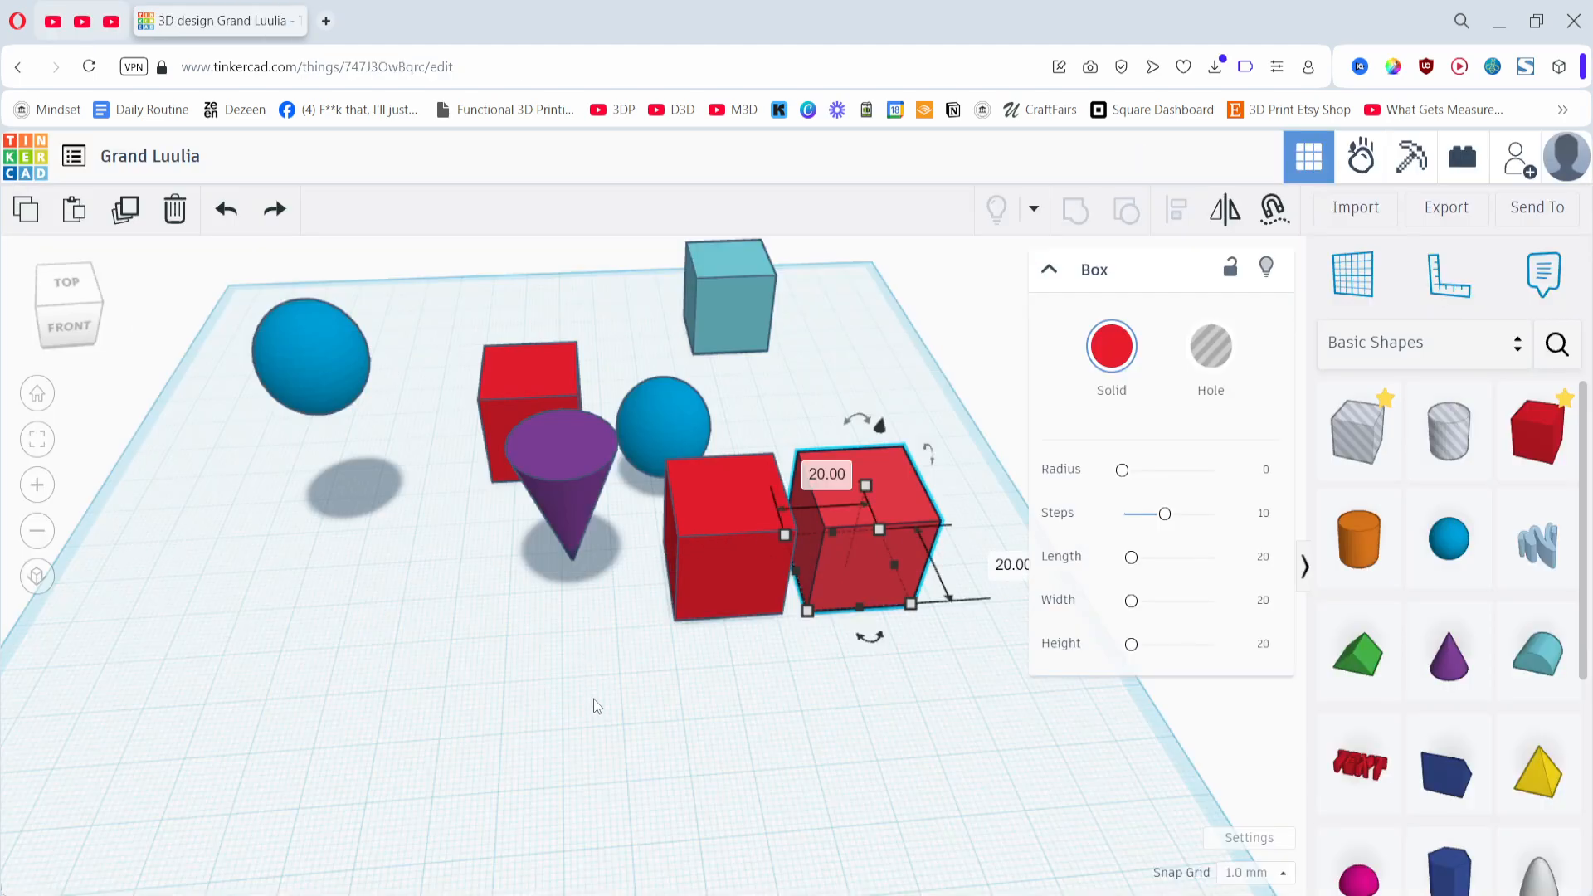
{"action": "left_click", "coordinate": [594, 699]}
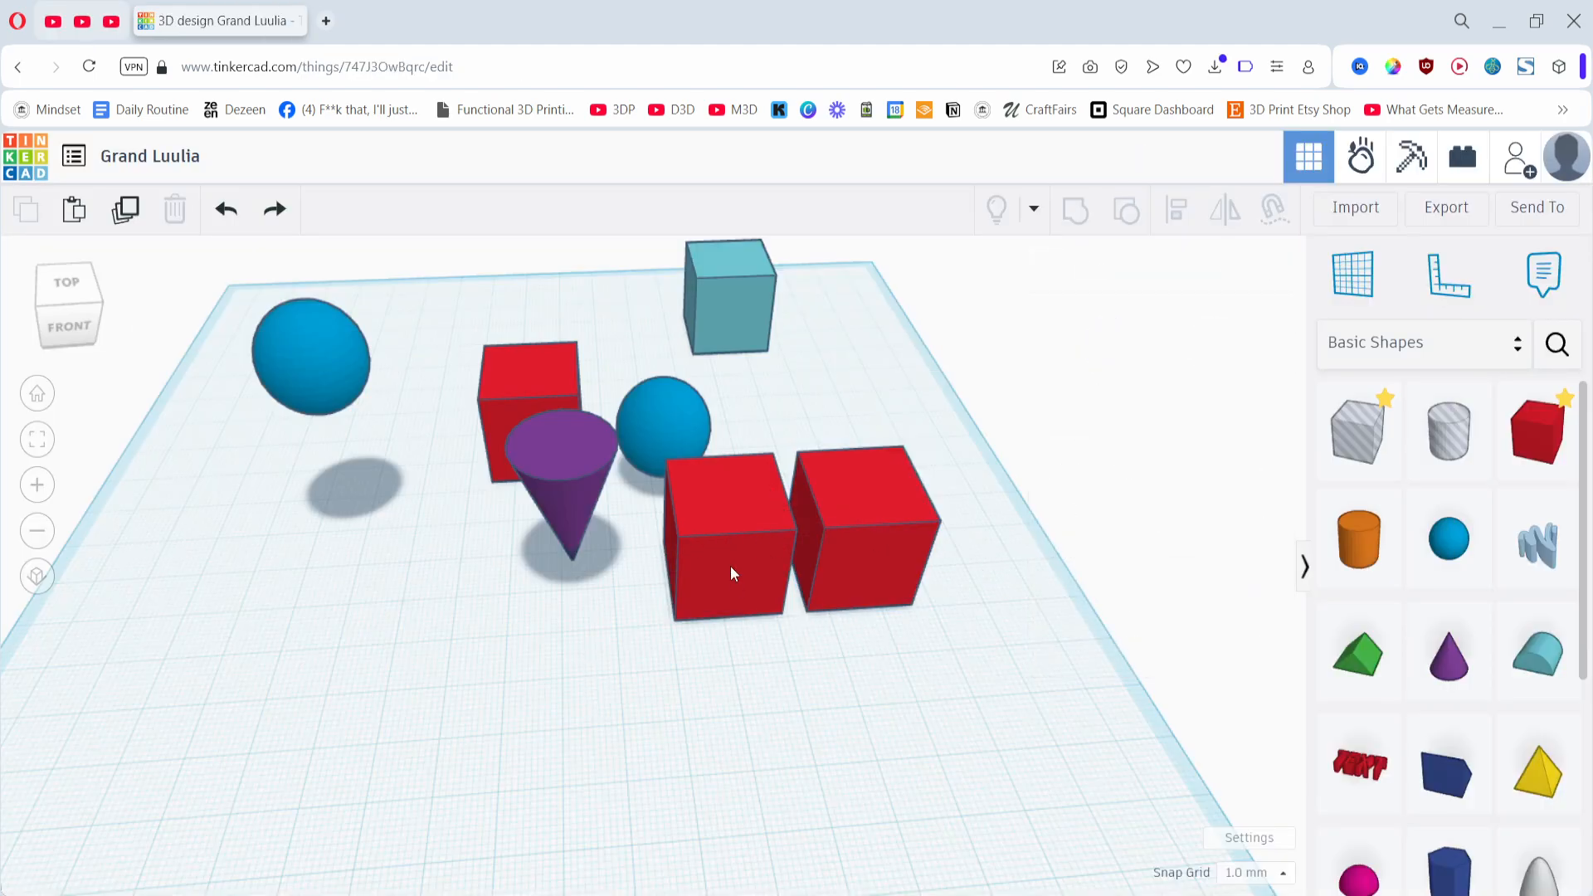
{"action": "left_click", "coordinate": [729, 565]}
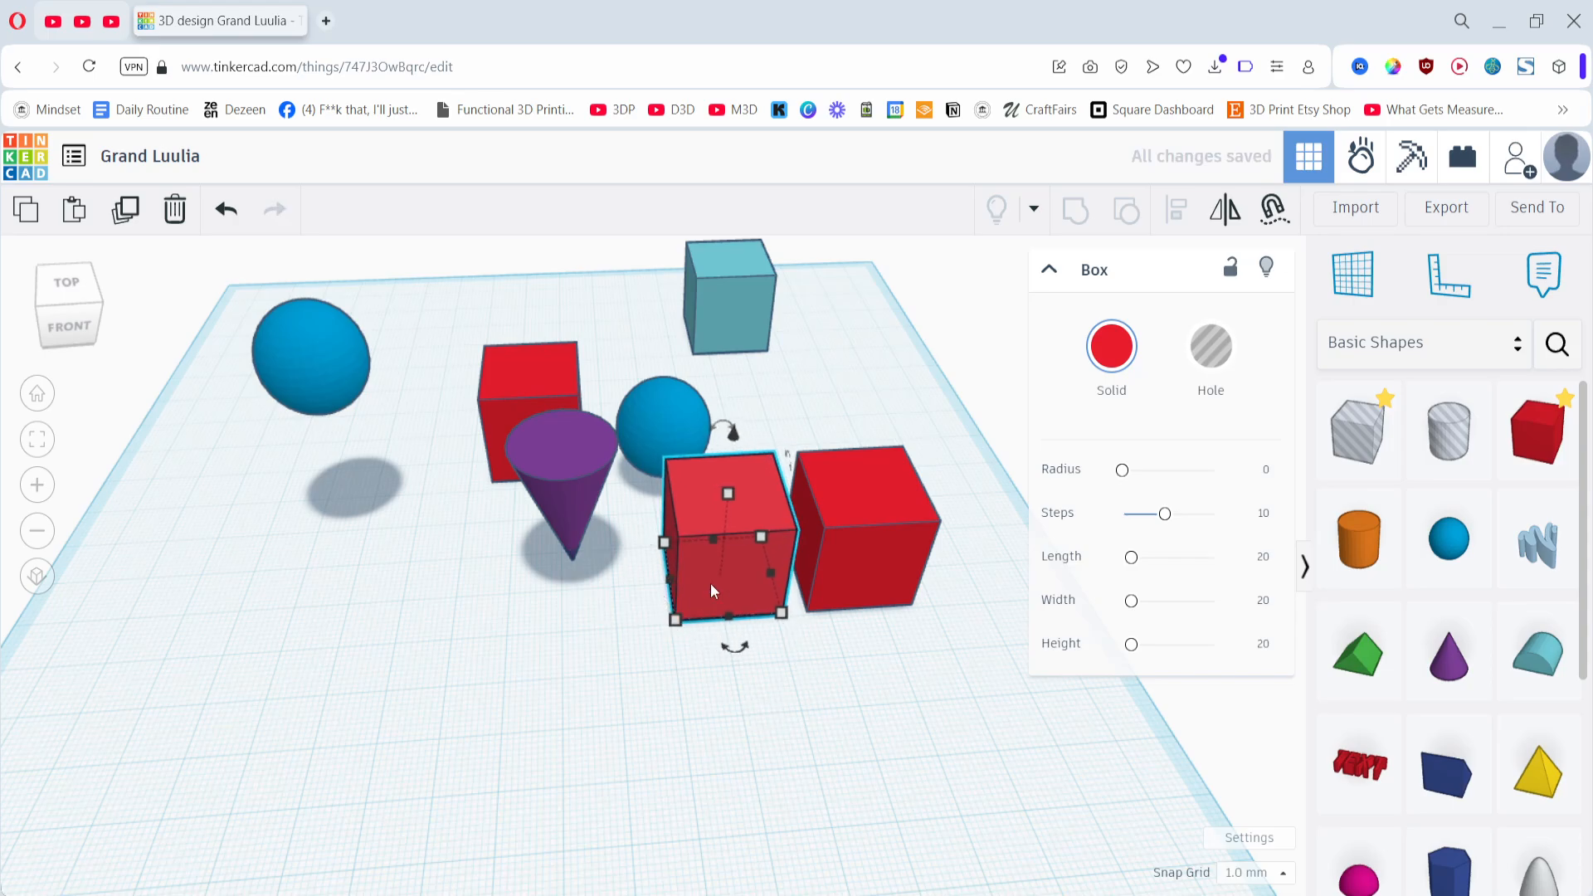
{"action": "left_click", "coordinate": [1257, 881]}
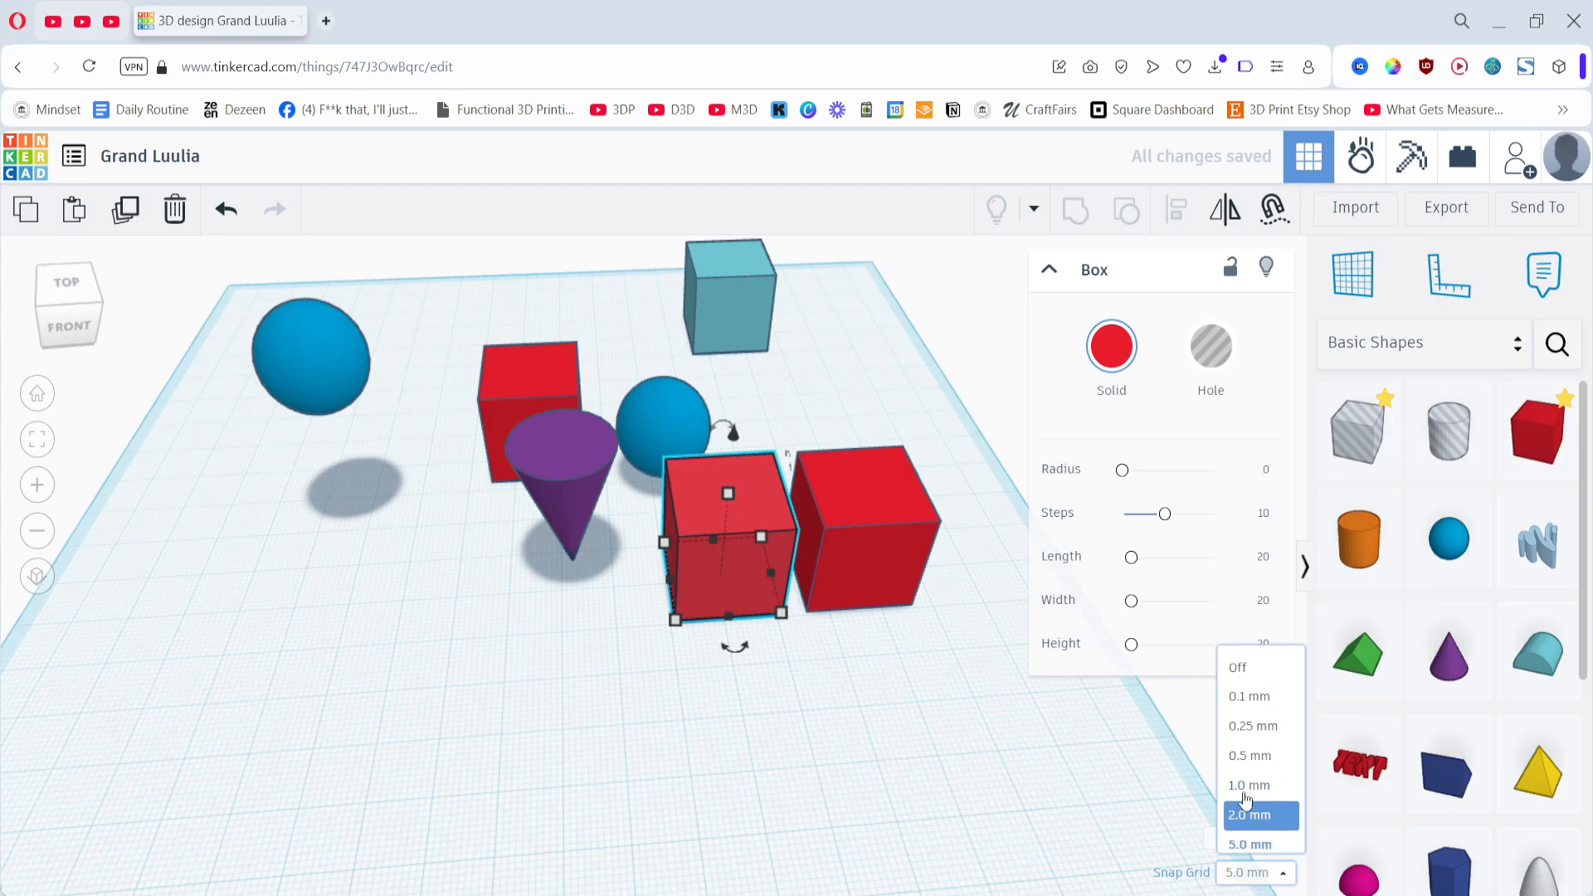
{"action": "left_click", "coordinate": [1252, 810]}
{"action": "key", "text": "Left"}
{"action": "key", "text": "Right"}
{"action": "key", "text": "Left"}
{"action": "key", "text": "Right"}
{"action": "key", "text": "Up"}
- Move the right red box toward the front of the workplane, and shift it sideways to the left and back in large grid jumps
{"action": "left_click_drag", "start_coordinate": [848, 581], "coordinate": [893, 693]}
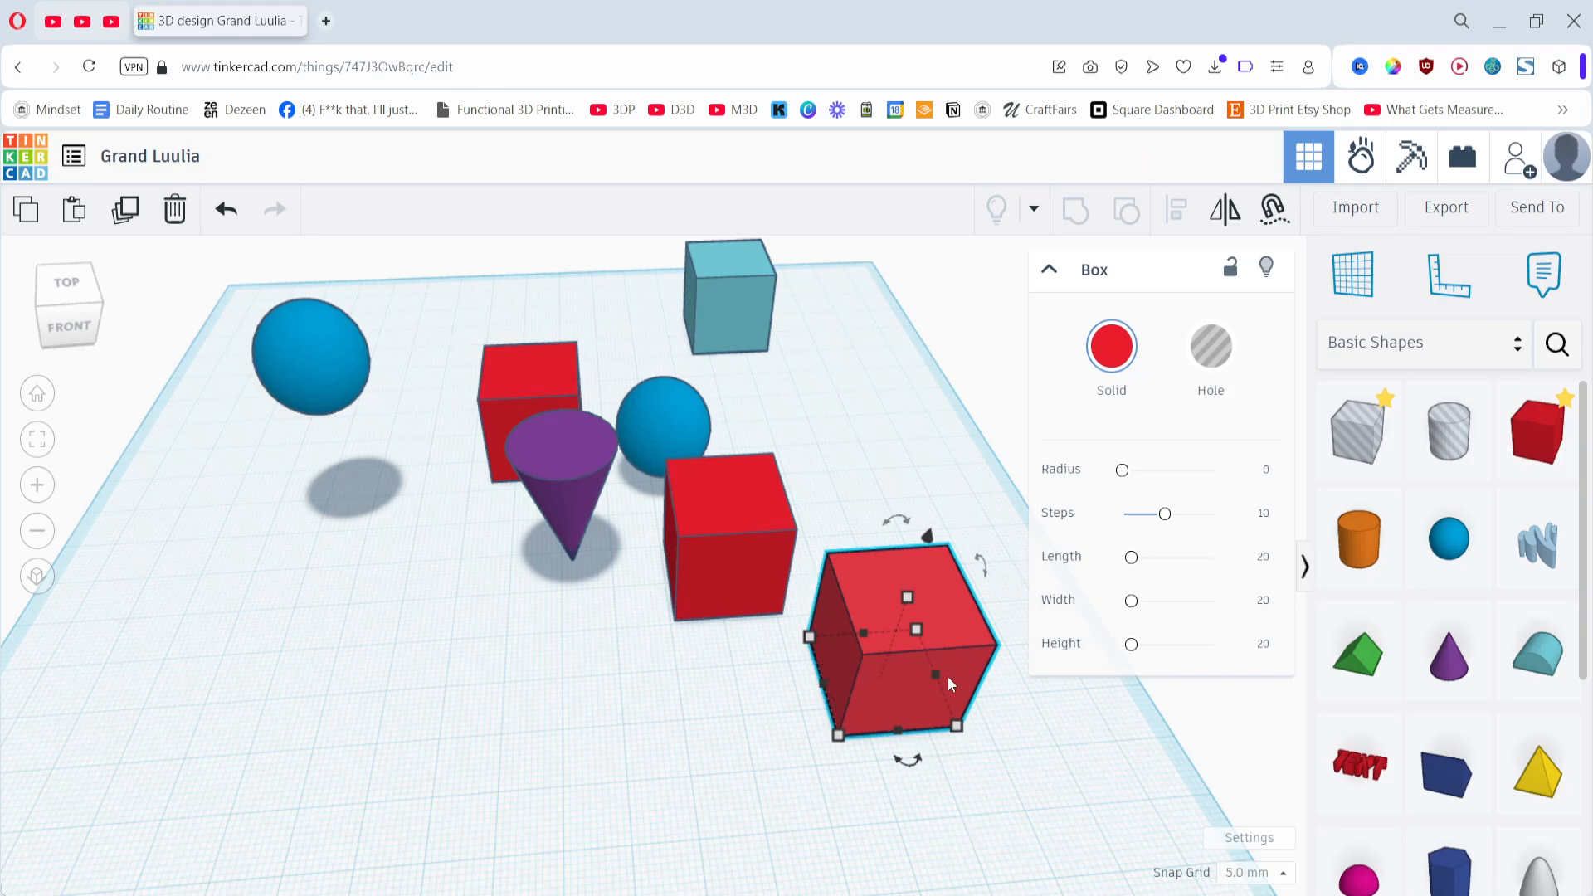
{"action": "key", "text": "shift+Left"}
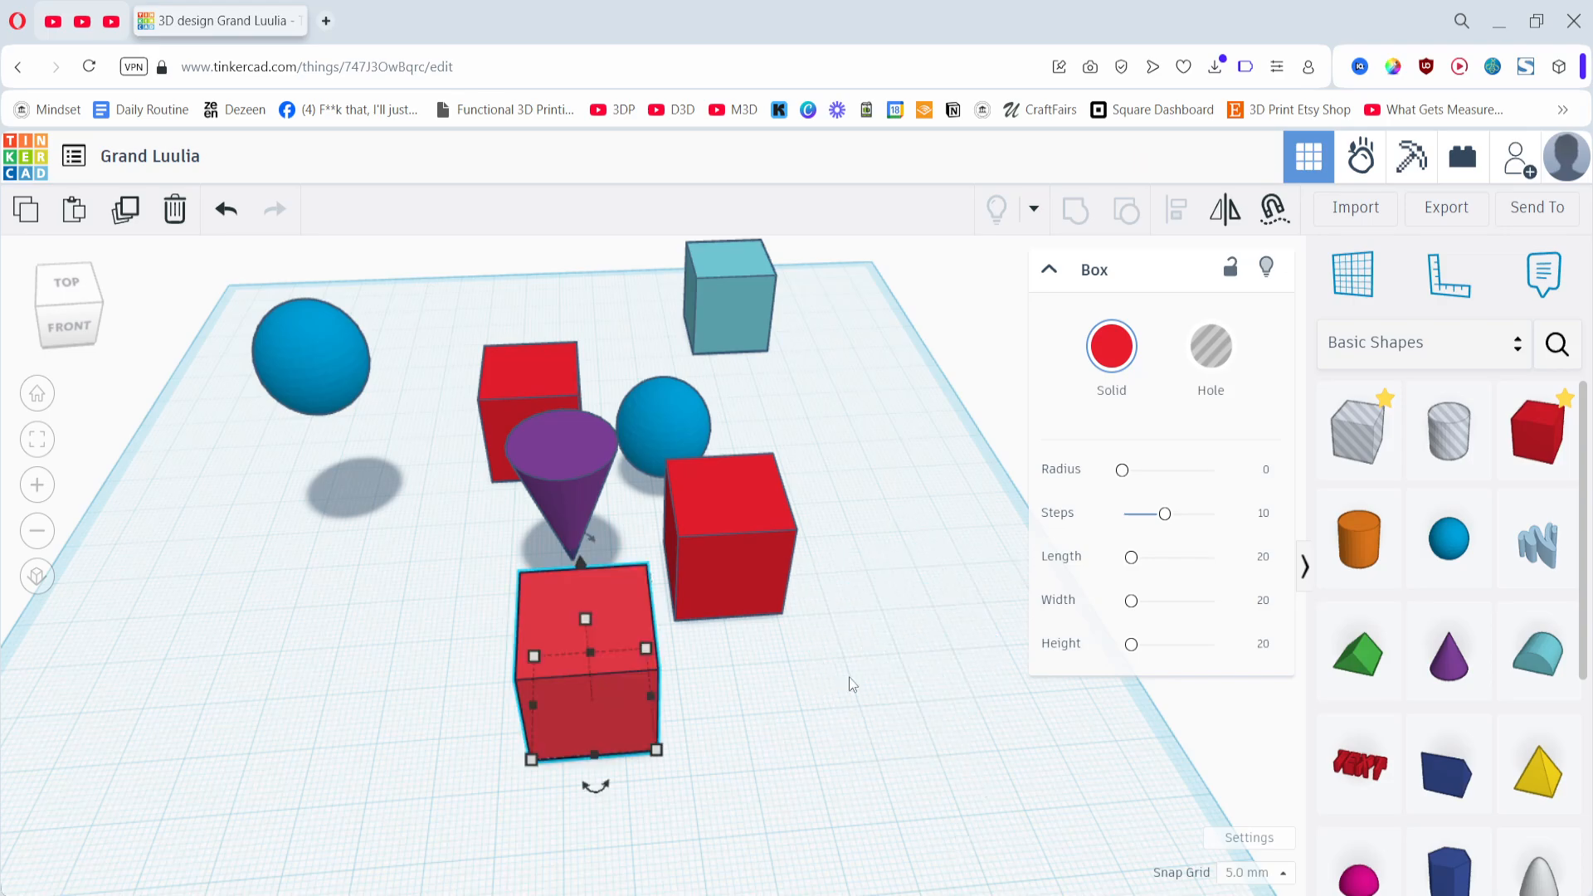
{"action": "key", "text": "shift+Right"}
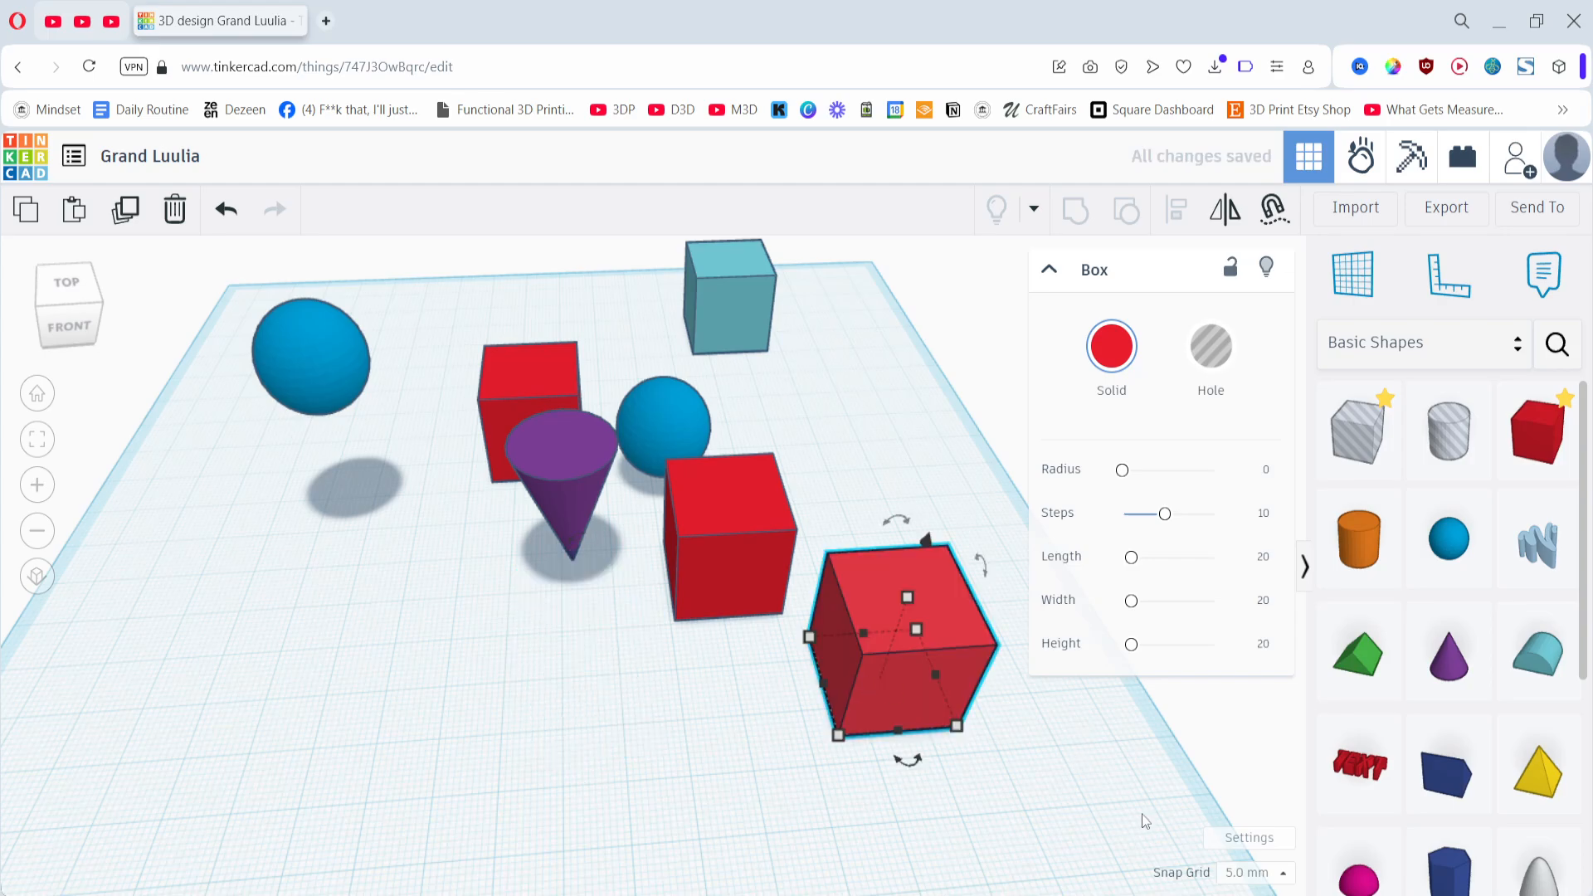
- Set the snap grid to 1.0 mm and shift the front red box left and back in large grid jumps
{"action": "left_click", "coordinate": [1277, 873]}
{"action": "left_click", "coordinate": [1257, 742]}
{"action": "key", "text": "shift+Left"}
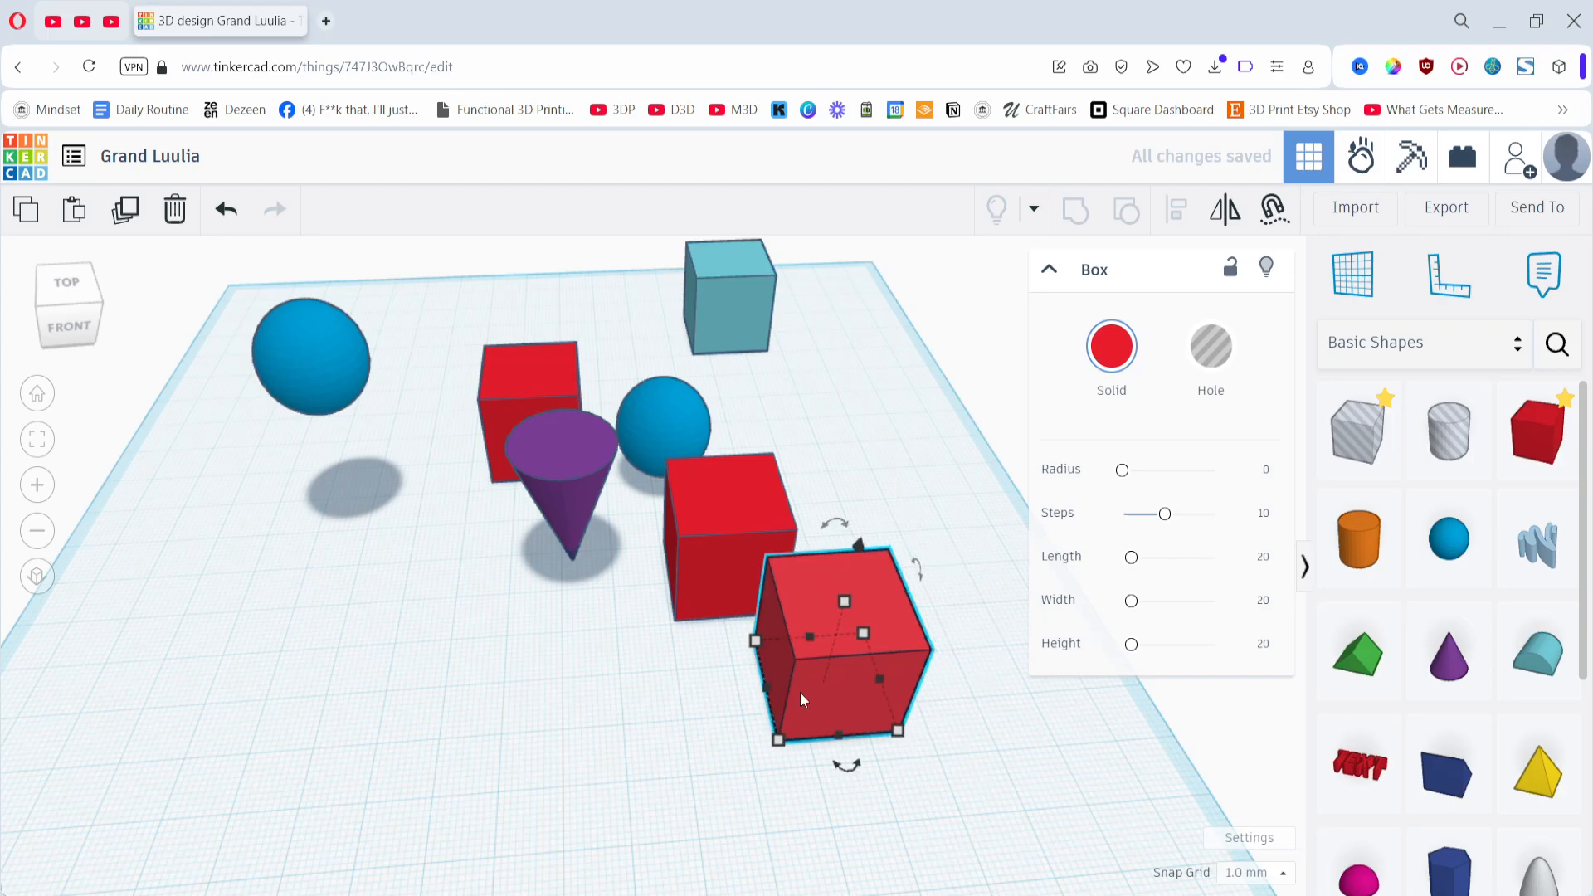
{"action": "key", "text": "shift+Right"}
- Set the snap grid to 5.0 mm and shift the front red box left and right in large jumps and single grid steps
{"action": "left_click", "coordinate": [1257, 872]}
{"action": "left_click", "coordinate": [1253, 790]}
{"action": "key", "text": "shift+Left"}
{"action": "key", "text": "shift+Right"}
{"action": "key", "text": "Left"}
{"action": "key", "text": "Left"}
{"action": "key", "text": "Left"}
{"action": "key", "text": "Left"}
{"action": "key", "text": "Left"}
{"action": "key", "text": "Right"}
{"action": "key", "text": "Right"}
{"action": "key", "text": "Right"}
{"action": "key", "text": "Right"}
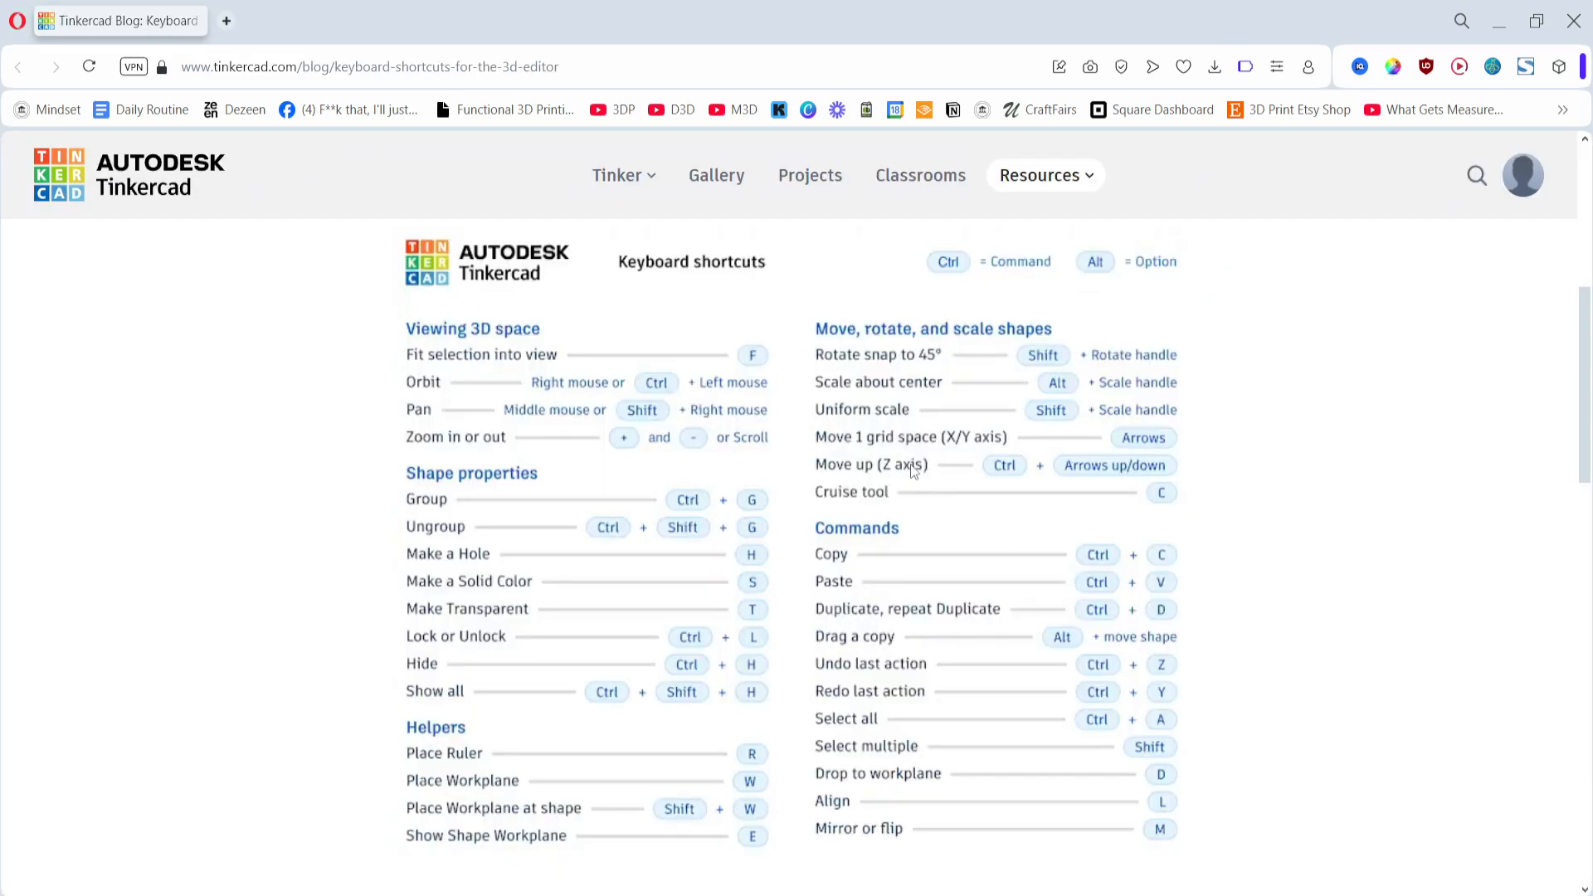
- Switch back to the Tinkercad design, and raise and lower the front red box along the Z axis in 5.0 mm grid steps
{"action": "key", "text": "alt+Tab"}
{"action": "right_click_drag", "start_coordinate": [798, 505], "coordinate": [879, 647]}
{"action": "key", "text": "ctrl+Up"}
{"action": "key", "text": "ctrl+Down"}
{"action": "key", "text": "ctrl+Up"}
{"action": "key", "text": "ctrl+Up"}
{"action": "key", "text": "ctrl+Up"}
{"action": "key", "text": "ctrl+Down"}
{"action": "key", "text": "ctrl+Down"}
{"action": "key", "text": "ctrl+Down"}
{"action": "key", "text": "ctrl+Up"}
{"action": "key", "text": "ctrl+Up"}
{"action": "key", "text": "ctrl+Up"}
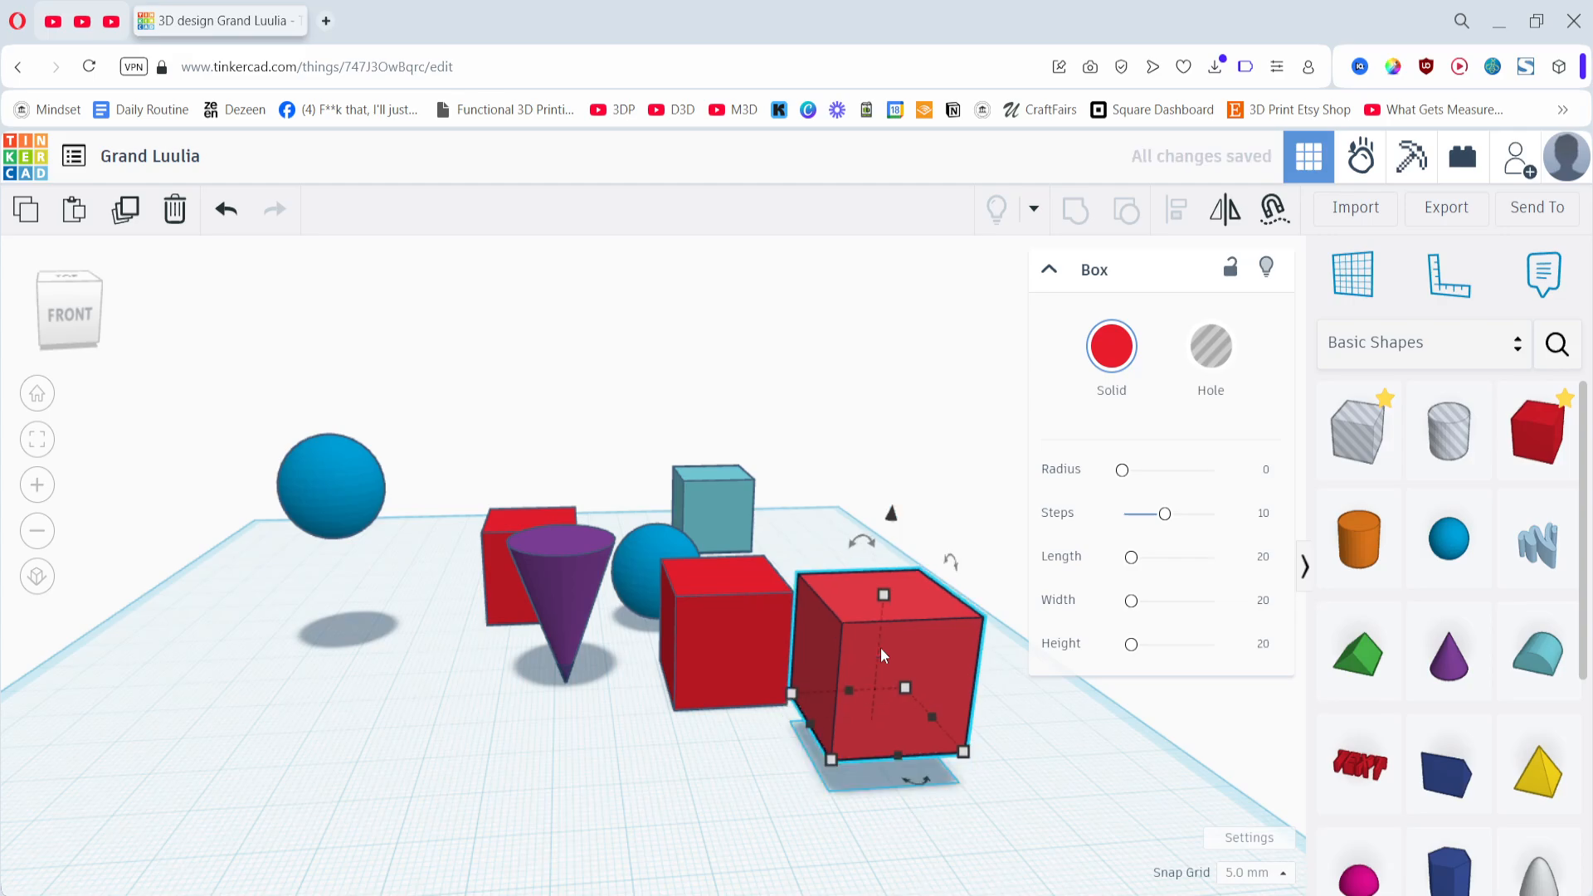
{"action": "key", "text": "ctrl+Down"}
{"action": "key", "text": "ctrl+Down"}
{"action": "key", "text": "ctrl+Down"}
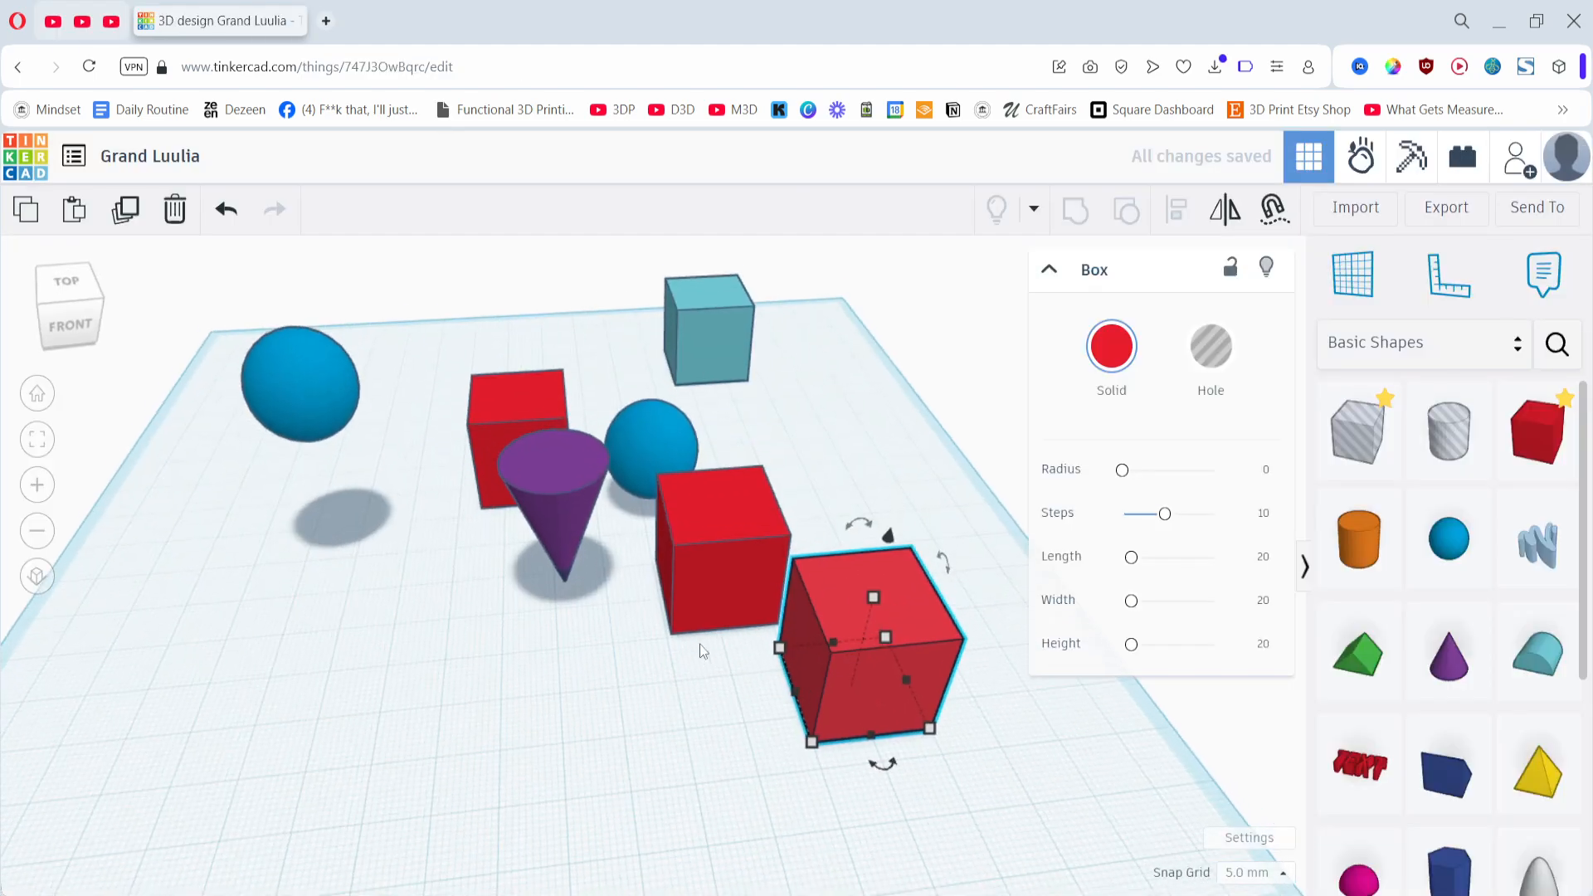
- Move the left new red box forward so it stands beside the front red box, and deselect it
{"action": "left_click_drag", "start_coordinate": [871, 638], "coordinate": [721, 540], "text": "alt"}
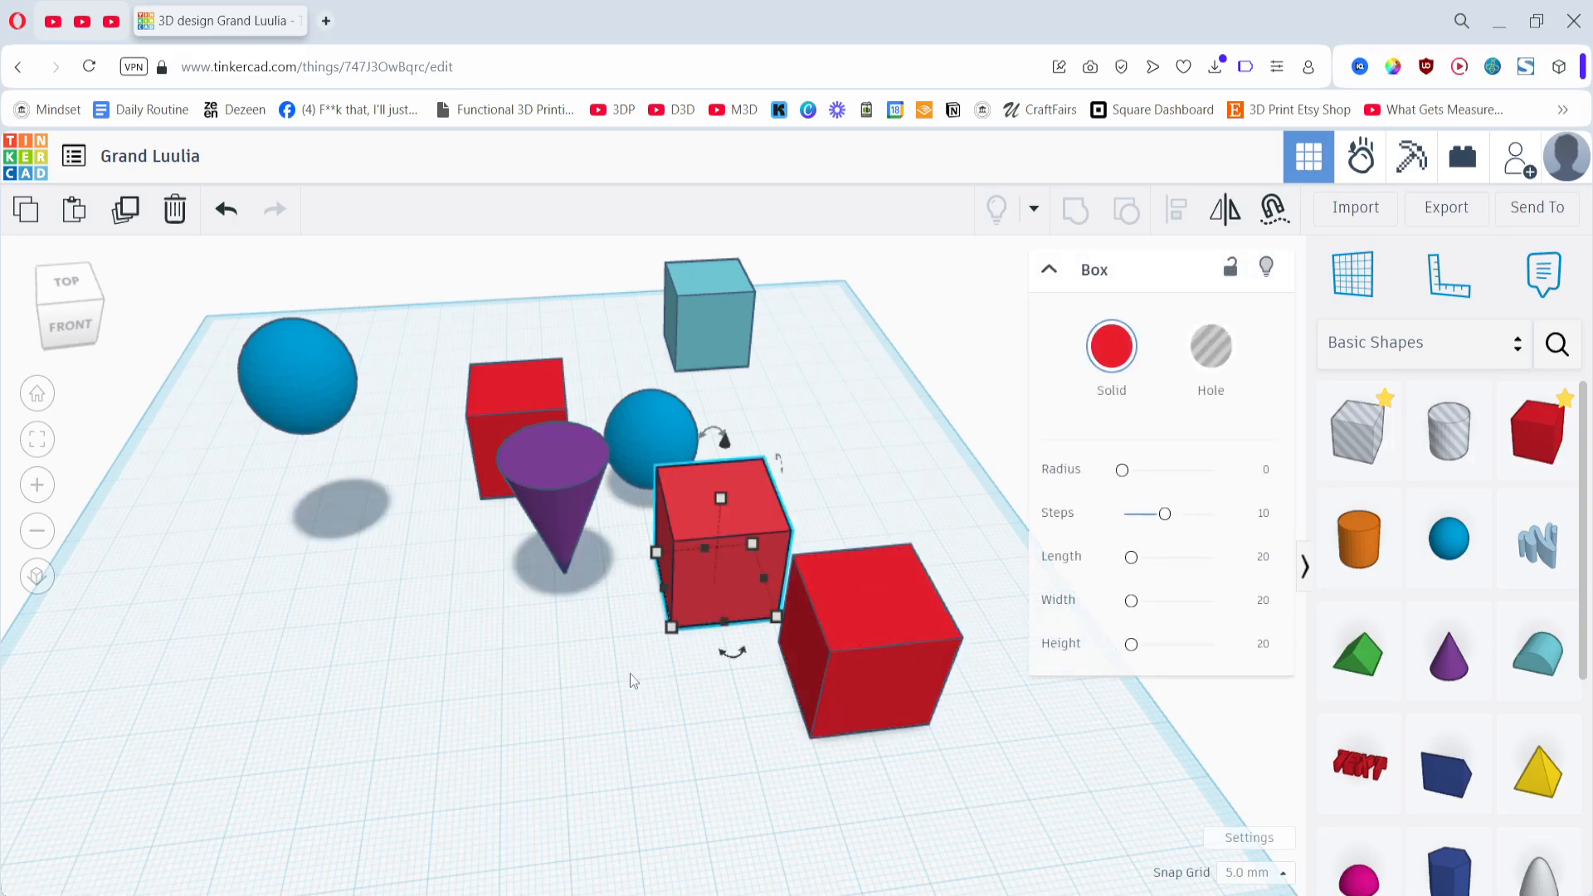
{"action": "left_click_drag", "start_coordinate": [655, 601], "coordinate": [685, 704]}
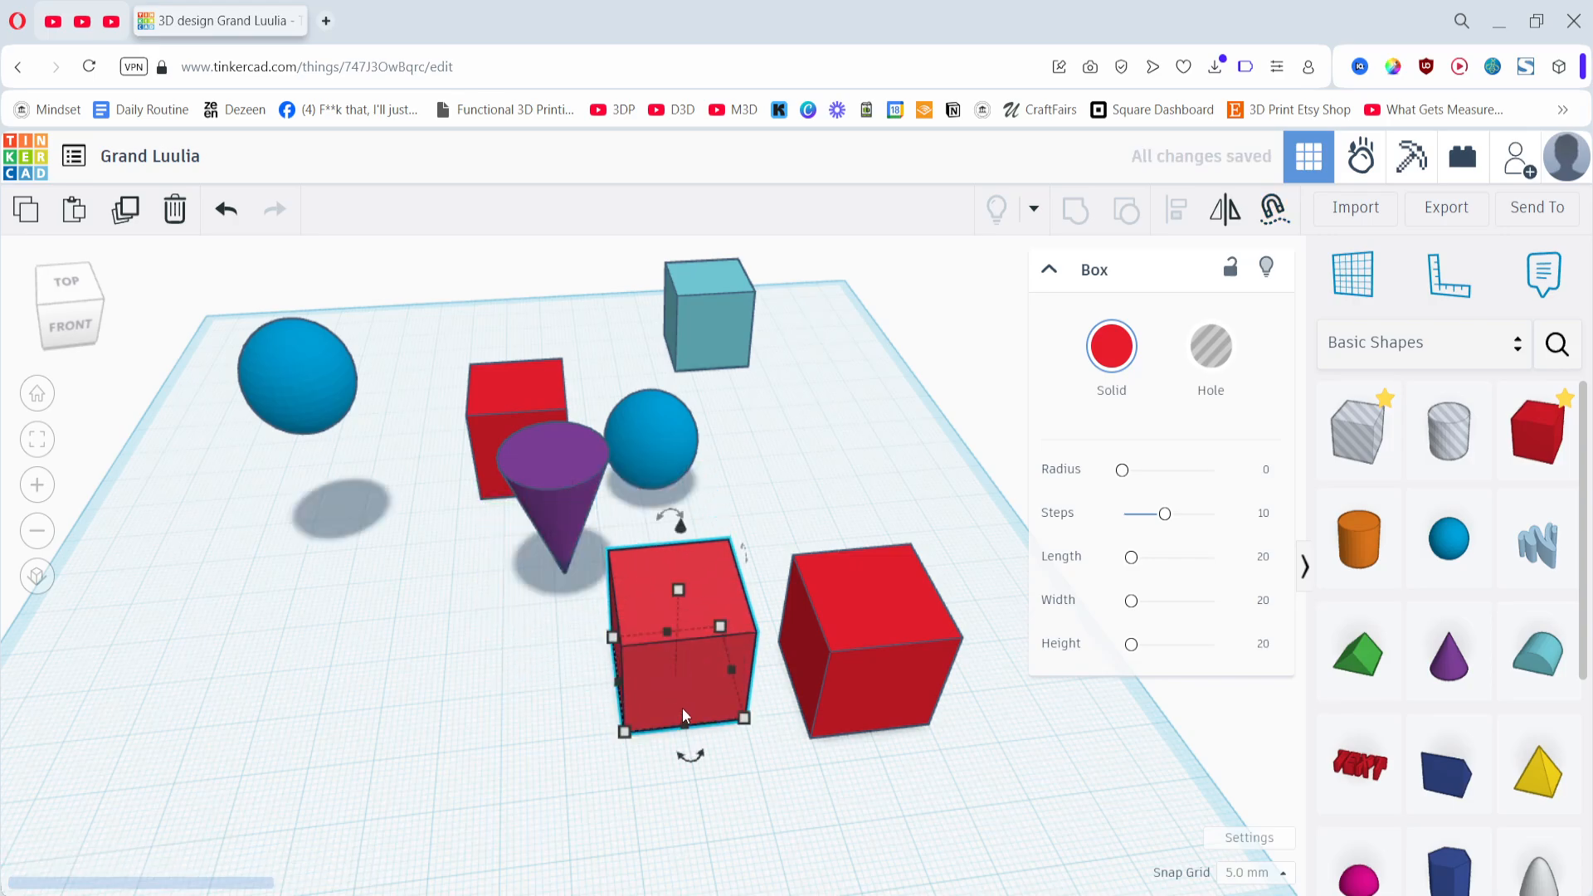
{"action": "left_click", "coordinate": [511, 770]}
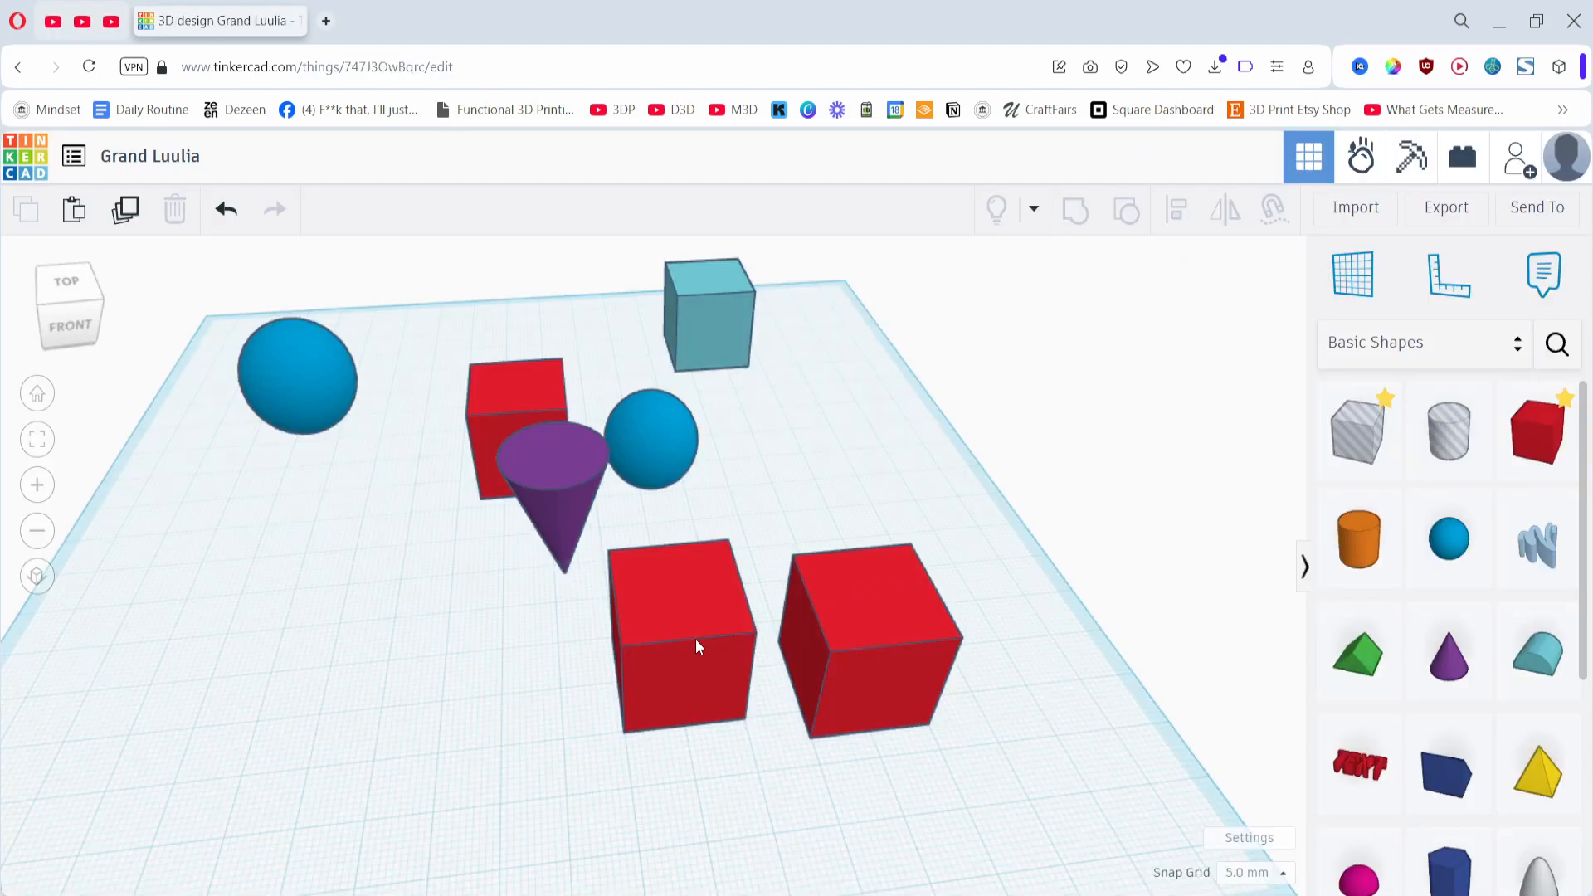
- Paste a copy of the left red box, place it on the open grid to its left, and undo a further move
{"action": "left_click", "coordinate": [695, 639]}
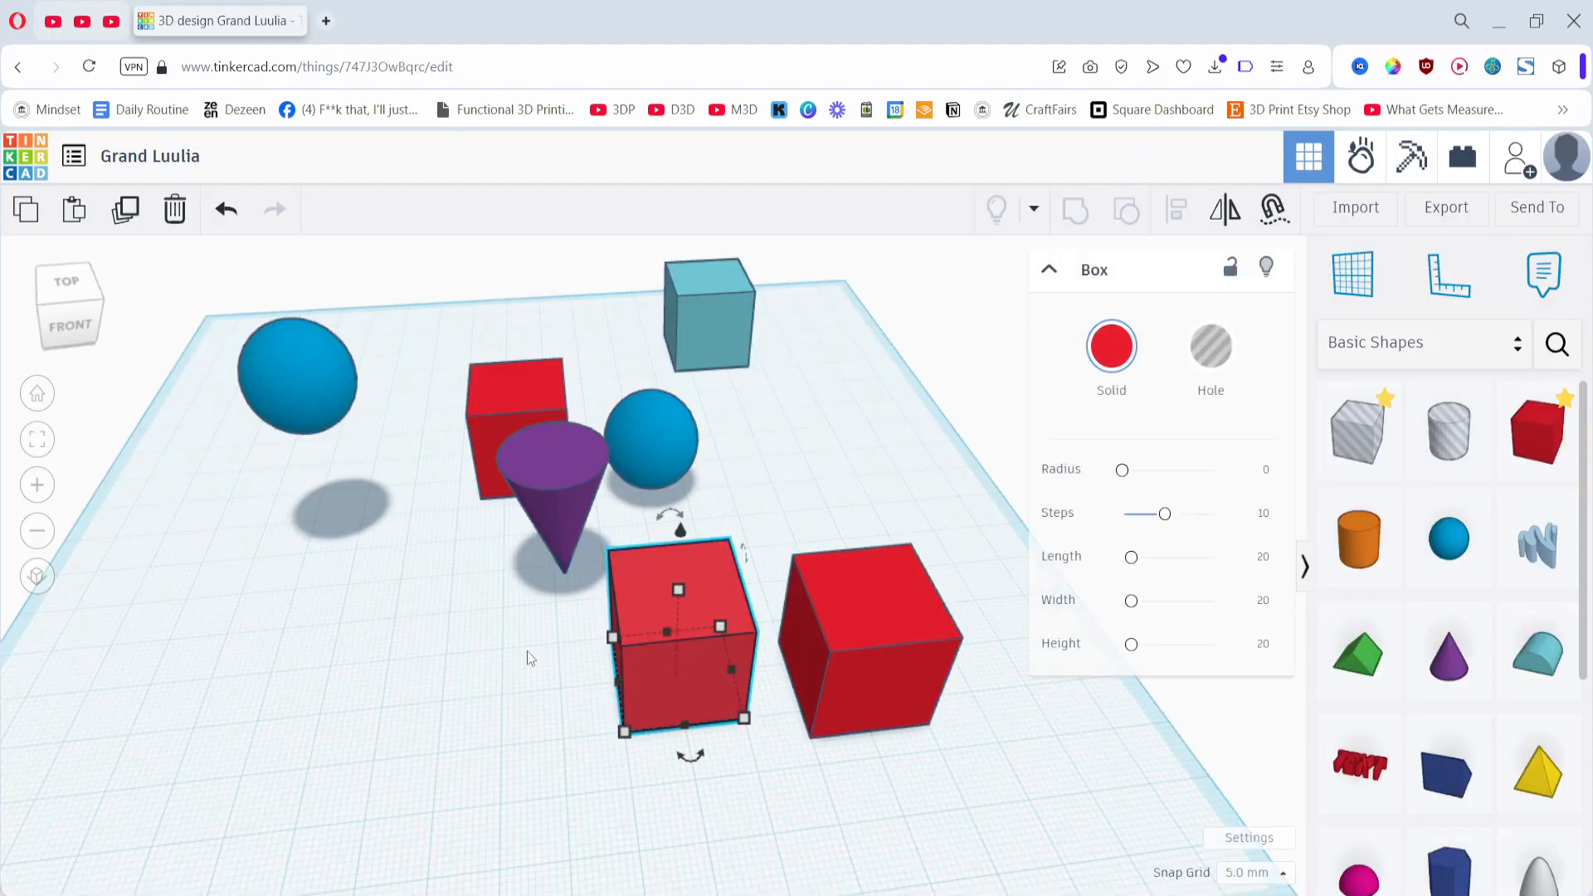
{"action": "middle_click_drag", "start_coordinate": [441, 721], "coordinate": [513, 606]}
{"action": "left_click", "coordinate": [505, 615]}
{"action": "key", "text": "ctrl+v"}
{"action": "left_click_drag", "start_coordinate": [760, 540], "coordinate": [481, 574]}
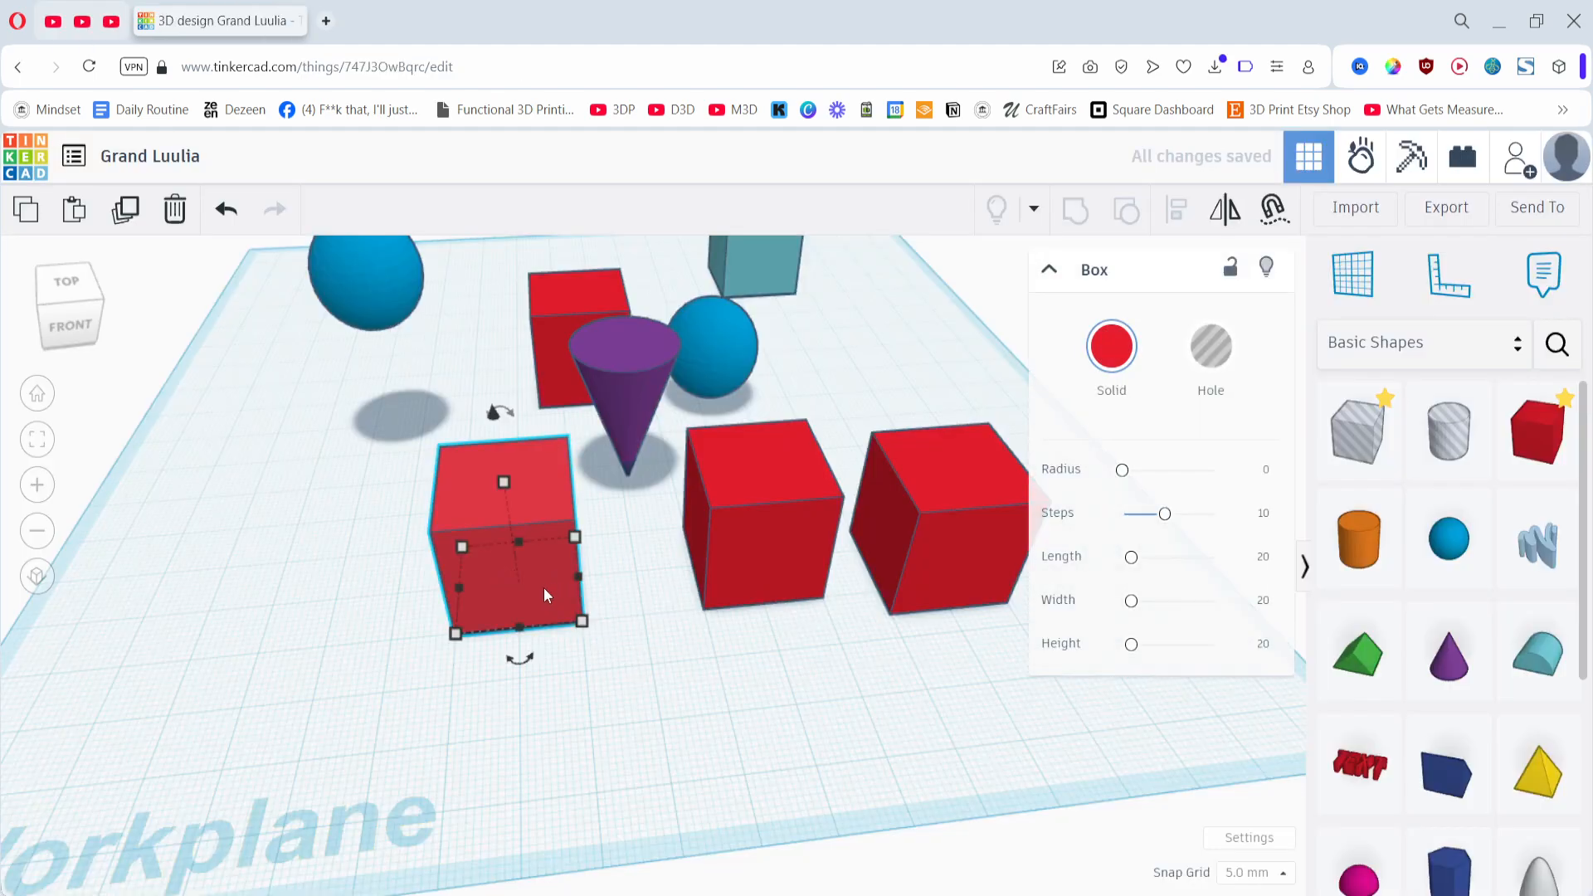
{"action": "left_click_drag", "start_coordinate": [520, 591], "coordinate": [419, 605]}
{"action": "key", "text": "ctrl+z"}
- Duplicate the pasted red box in place, stretch the duplicate taller, and widen it to 30 mm
{"action": "left_click", "coordinate": [535, 630]}
{"action": "left_click", "coordinate": [519, 579]}
{"action": "left_click_drag", "start_coordinate": [506, 486], "coordinate": [498, 344]}
{"action": "left_click_drag", "start_coordinate": [578, 545], "coordinate": [637, 546]}
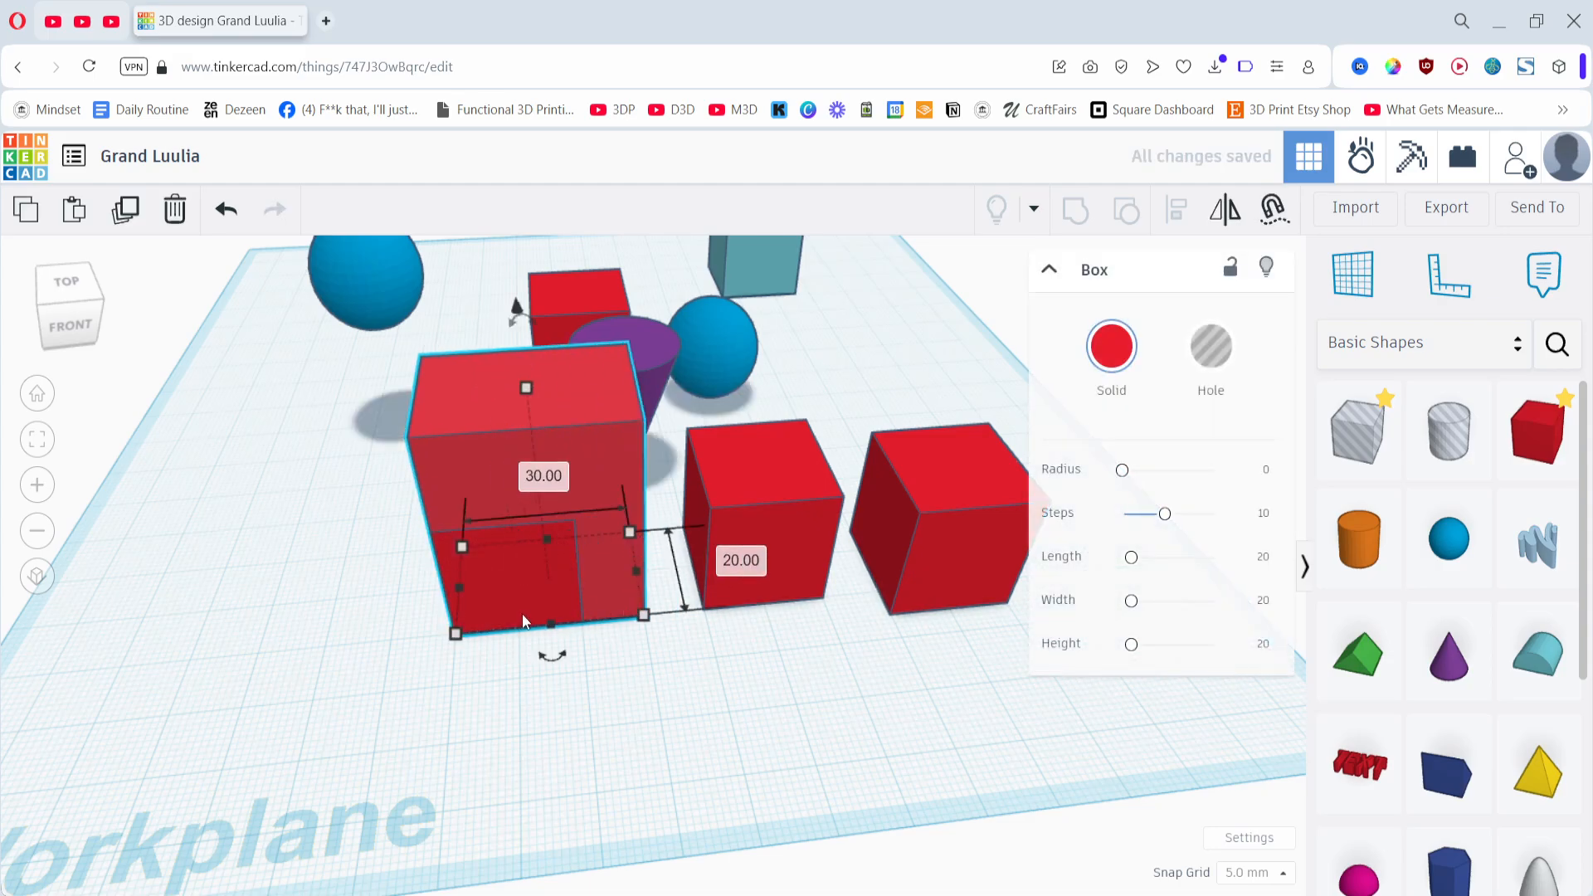
- Move the enlarged duplicate box, and undo the changes back to the single pasted box
{"action": "left_click_drag", "start_coordinate": [520, 574], "coordinate": [499, 626]}
{"action": "key", "text": "ctrl+z"}
{"action": "key", "text": "ctrl+z"}
{"action": "key", "text": "ctrl+z"}
{"action": "key", "text": "ctrl+z"}
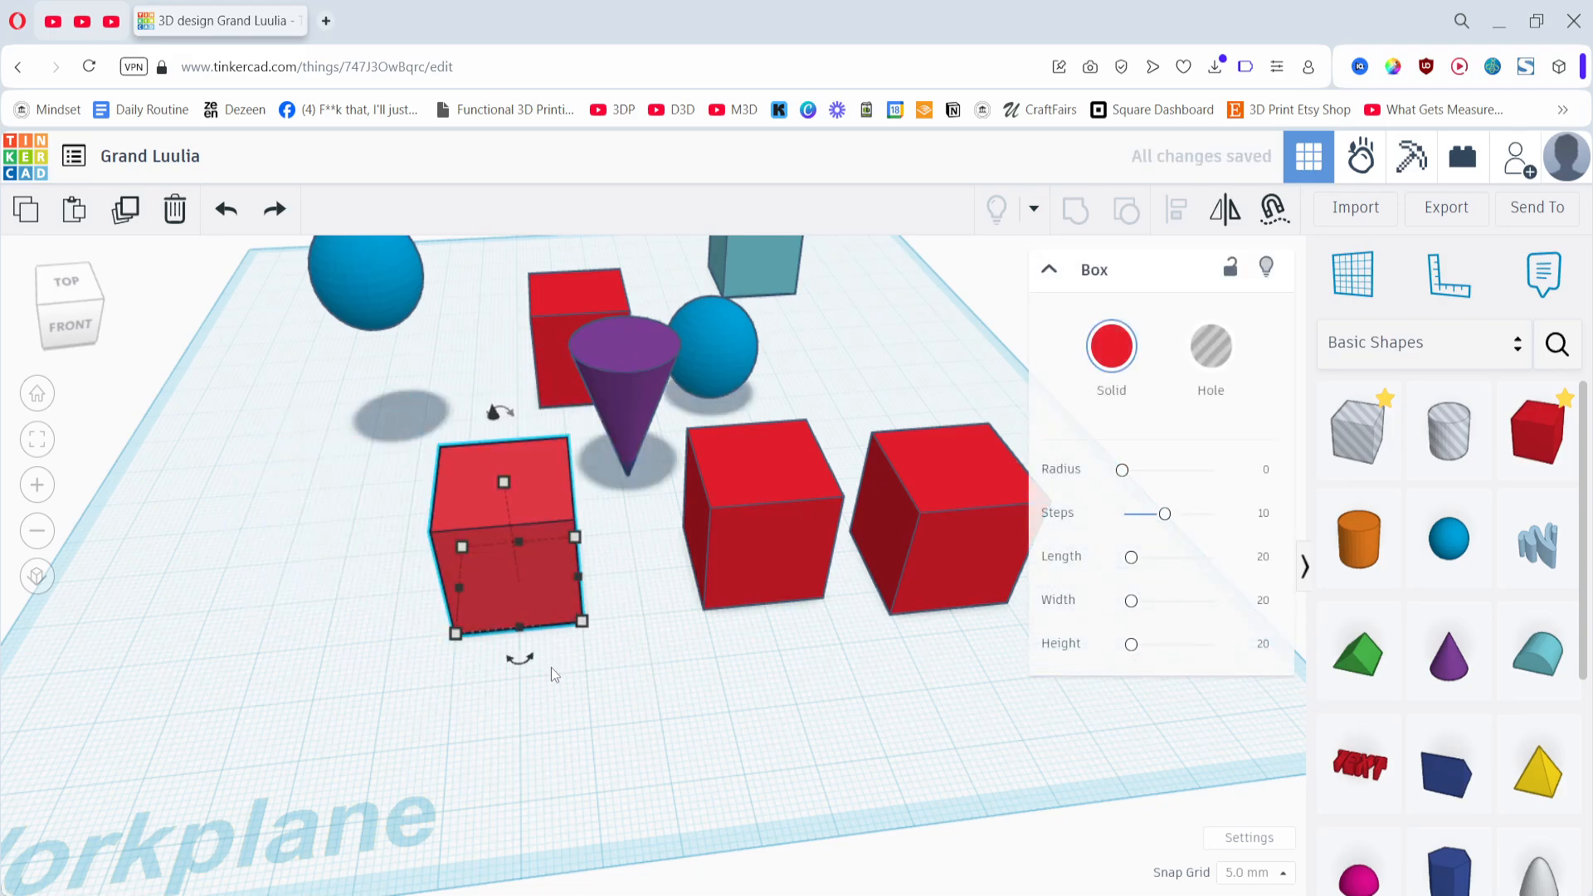
- Delete the pasted red box to the left of the other two boxes
{"action": "left_click_drag", "start_coordinate": [512, 724], "coordinate": [512, 724]}
{"action": "left_click", "coordinate": [530, 567]}
{"action": "key", "text": "Escape"}
{"action": "left_click", "coordinate": [550, 576]}
{"action": "key", "text": "Delete"}
- Place a purple cone on the open front-left area of the workplane and narrow its base
{"action": "left_click", "coordinate": [416, 665]}
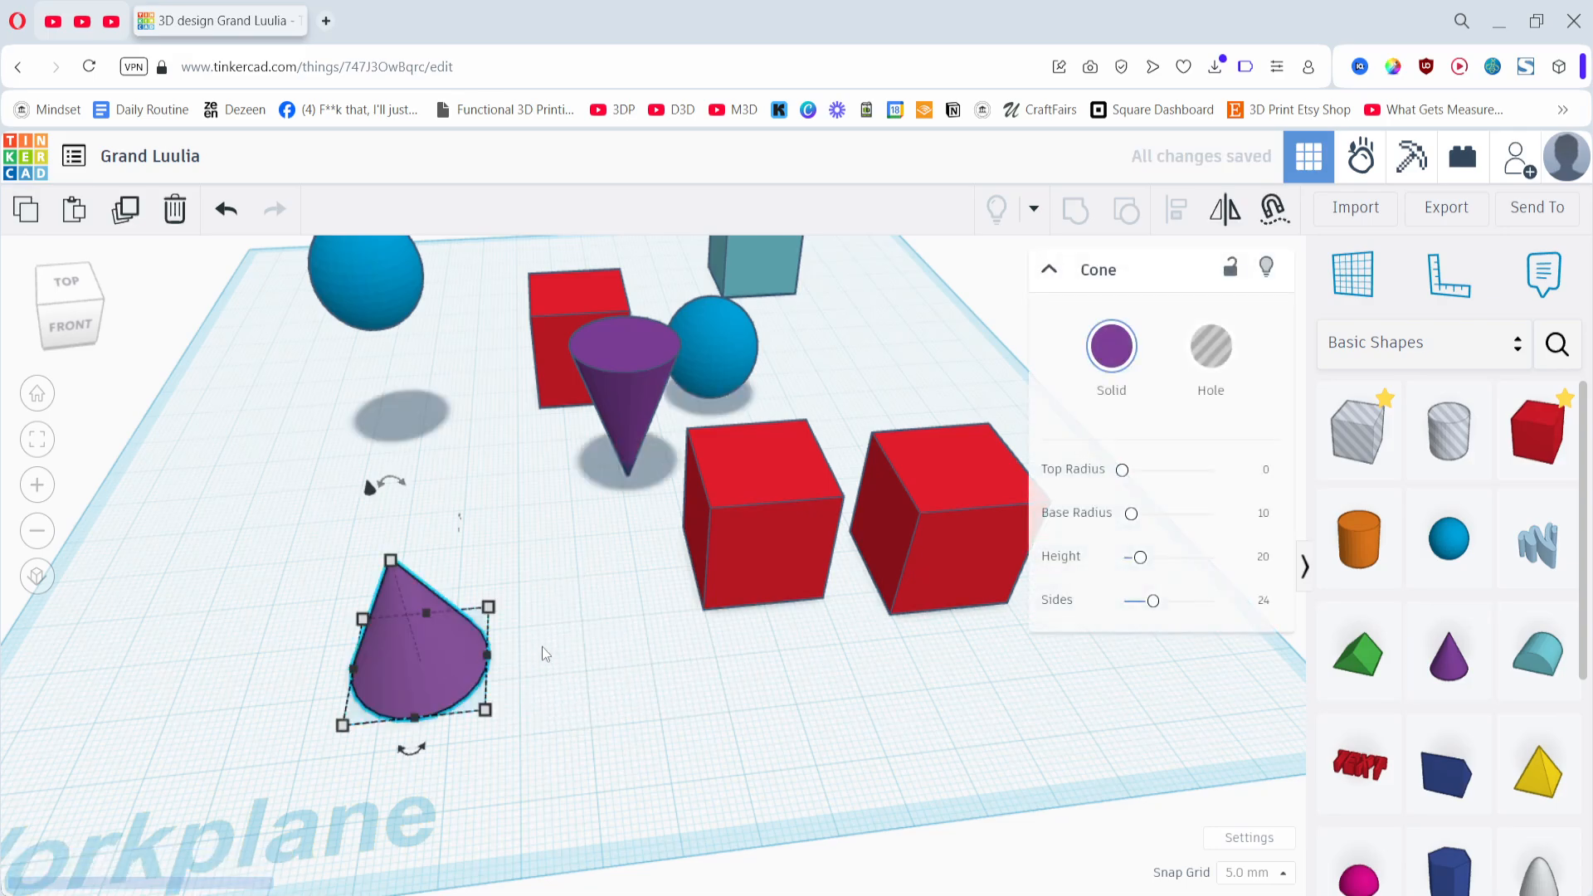
{"action": "left_click_drag", "start_coordinate": [490, 654], "coordinate": [379, 655]}
{"action": "middle_click_drag", "start_coordinate": [459, 664], "coordinate": [558, 650]}
- Duplicate the narrow cone in place and tilt the duplicate by 22.5°
{"action": "left_click", "coordinate": [493, 630]}
{"action": "left_click", "coordinate": [493, 630]}
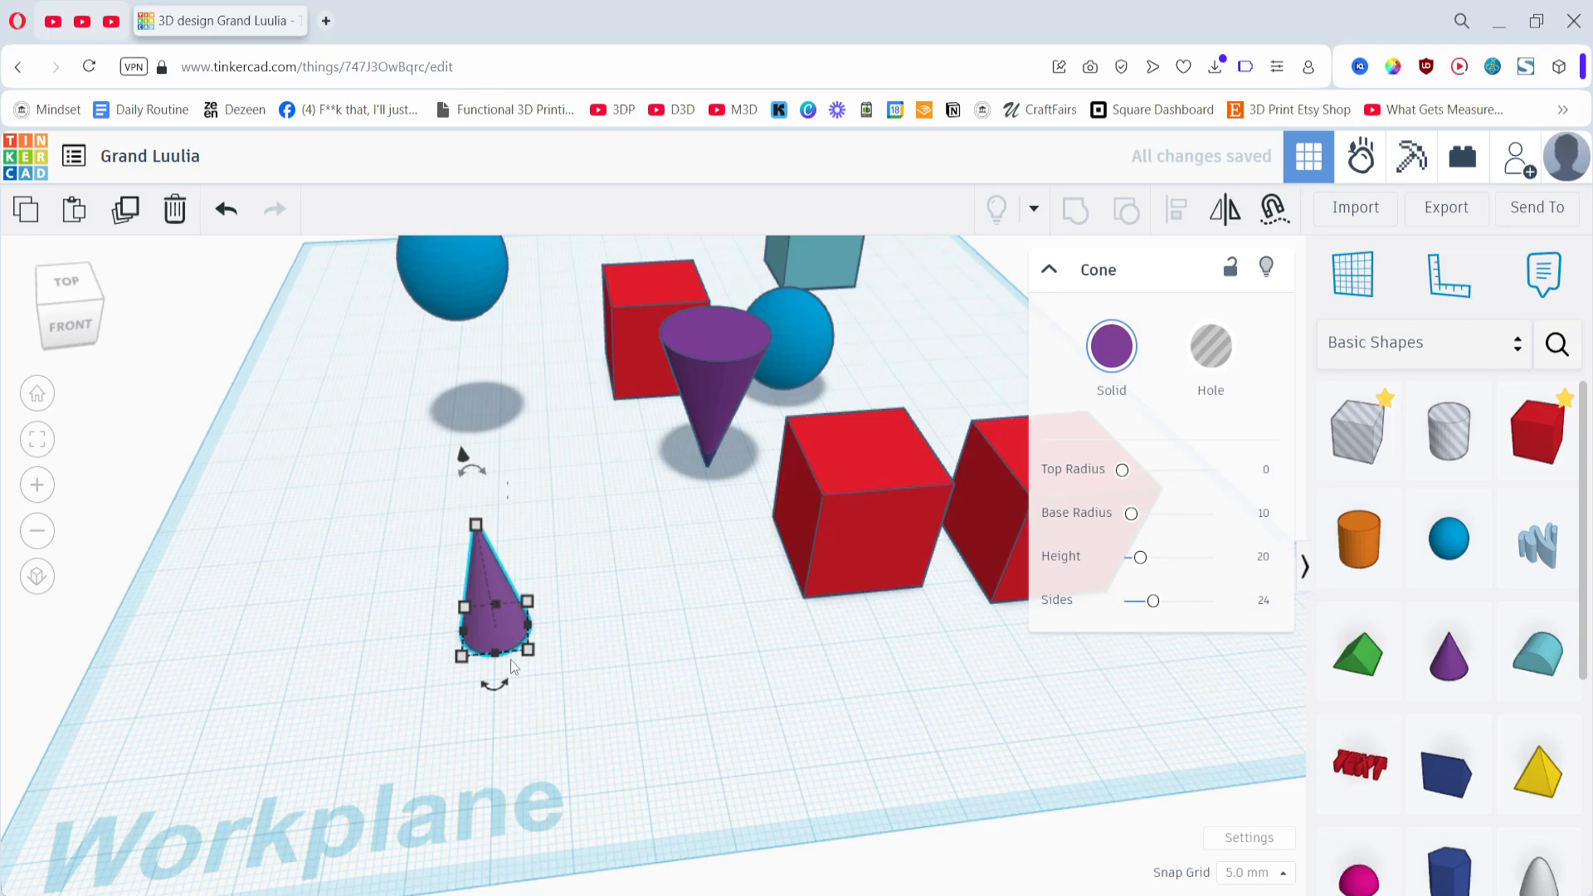
{"action": "mouse_move", "coordinate": [468, 469]}
{"action": "left_click_drag", "start_coordinate": [470, 474], "coordinate": [427, 479]}
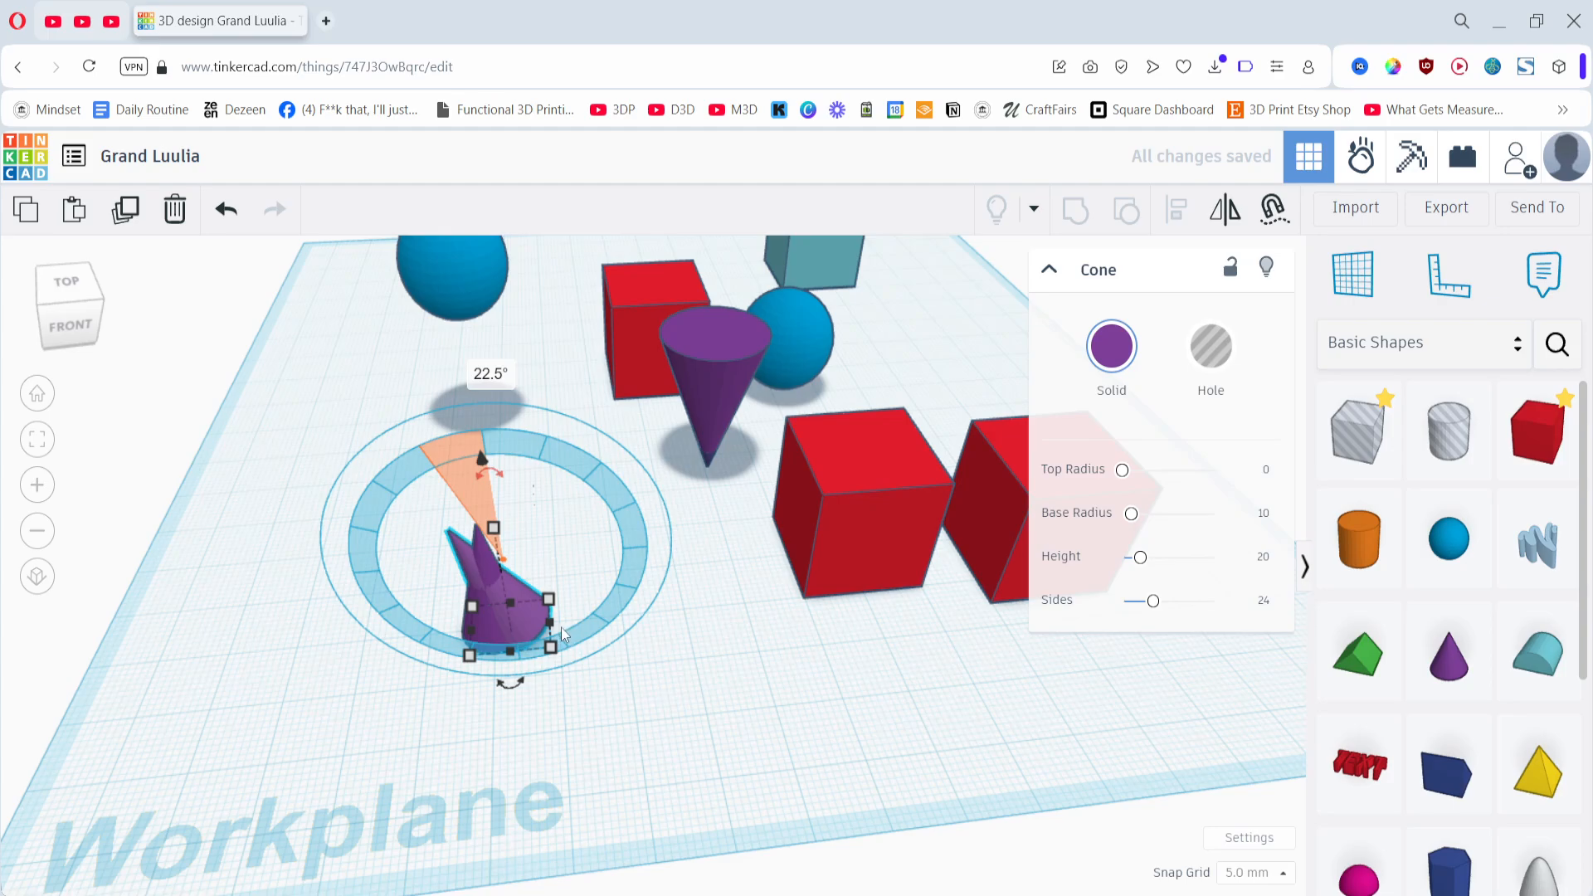
- Repeat the rotated duplication of the cone until the copies form a full ring
{"action": "key", "text": "ctrl+d"}
{"action": "key", "text": "ctrl+d"}
{"action": "key", "text": "ctrl+d"}
{"action": "key", "text": "ctrl+d"}
{"action": "key", "text": "ctrl+d"}
{"action": "key", "text": "ctrl+d"}
{"action": "key", "text": "ctrl+d"}
{"action": "key", "text": "ctrl+d"}
{"action": "key", "text": "ctrl+d"}
{"action": "key", "text": "ctrl+d"}
{"action": "key", "text": "ctrl+d"}
{"action": "key", "text": "ctrl+d"}
{"action": "key", "text": "ctrl+d"}
{"action": "key", "text": "ctrl+d"}
{"action": "key", "text": "ctrl+d"}
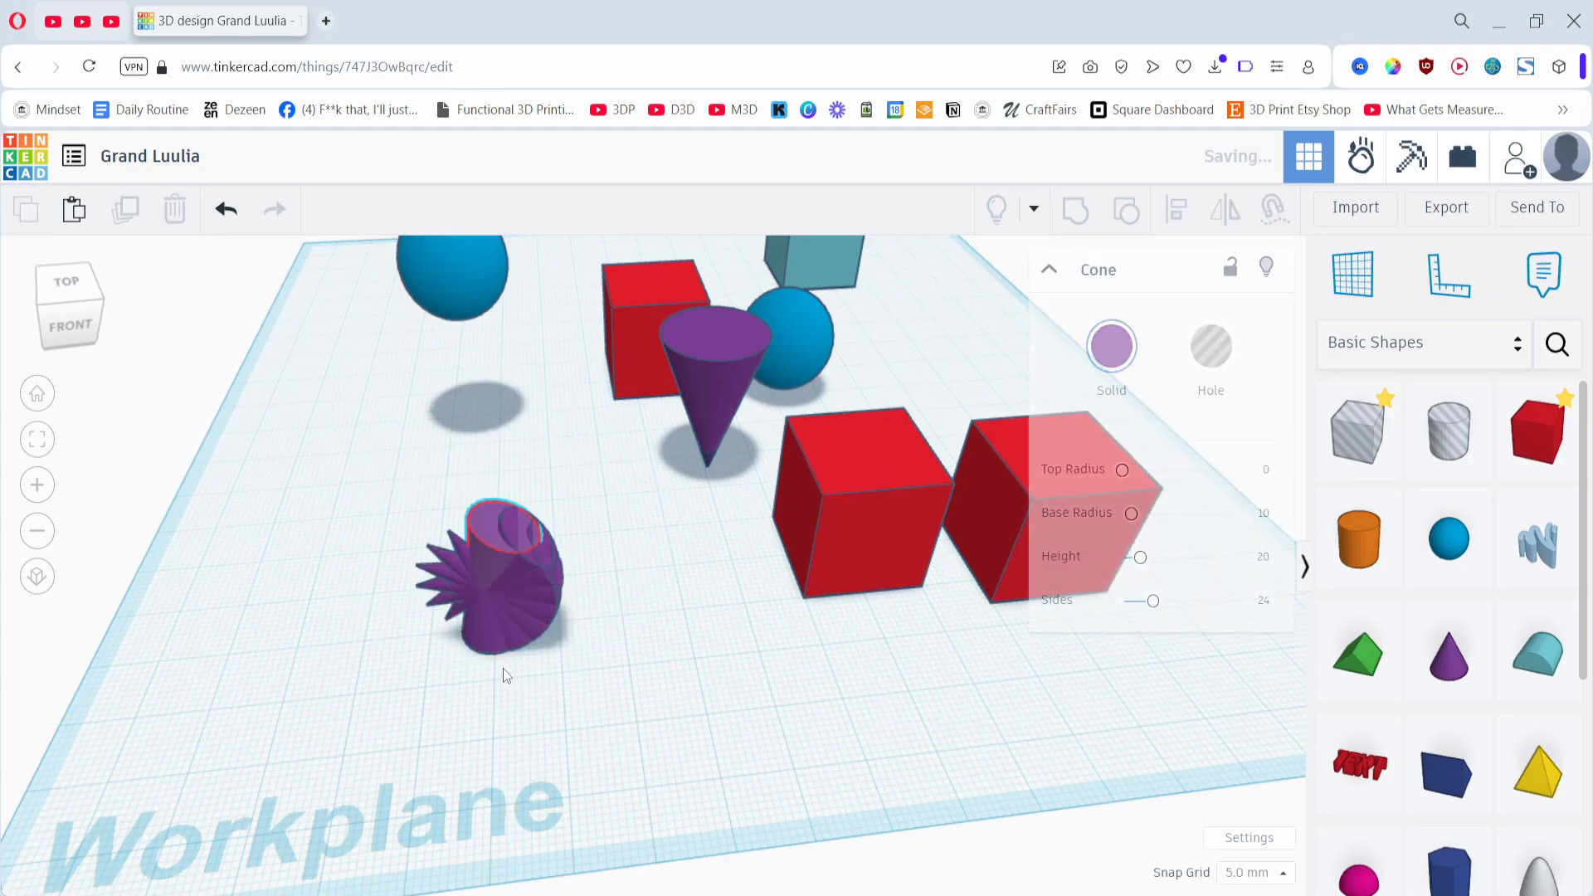
{"action": "key", "text": "ctrl+d"}
{"action": "key", "text": "ctrl+d"}
{"action": "key", "text": "ctrl+d"}
{"action": "key", "text": "ctrl+d"}
{"action": "key", "text": "ctrl+d"}
{"action": "key", "text": "ctrl+d"}
{"action": "key", "text": "ctrl+d"}
{"action": "key", "text": "ctrl+d"}
{"action": "key", "text": "ctrl+d"}
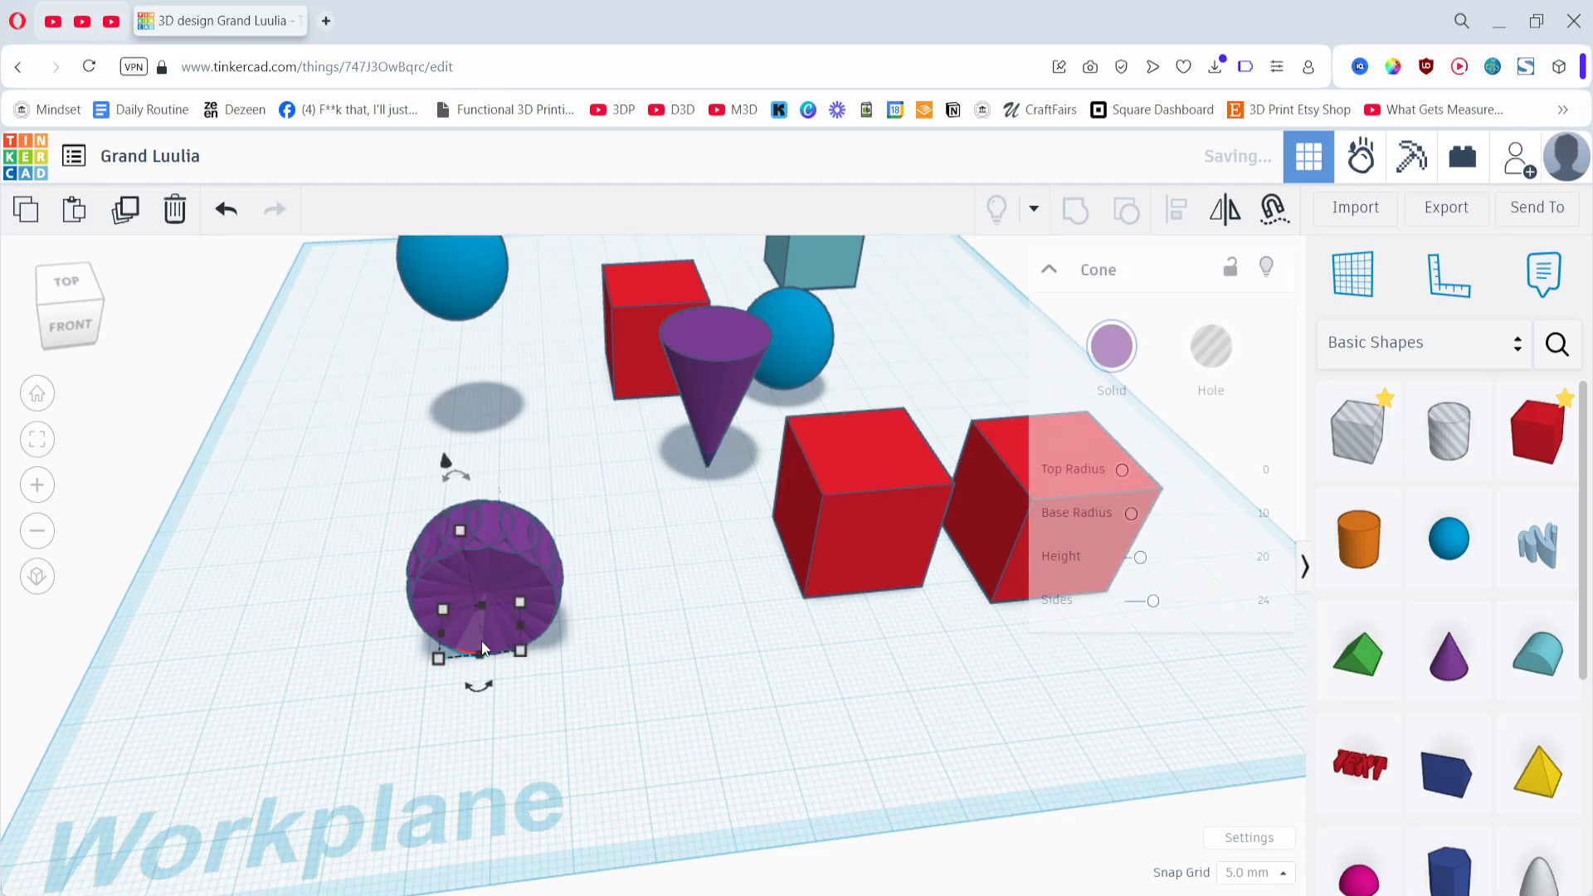
- Select all the cones in the ring and rotate them together so the ring lies flat above the workplane
{"action": "scroll", "coordinate": [465, 625], "scroll_direction": "up", "scroll_amount": 2}
{"action": "right_click_drag", "start_coordinate": [639, 664], "coordinate": [708, 649]}
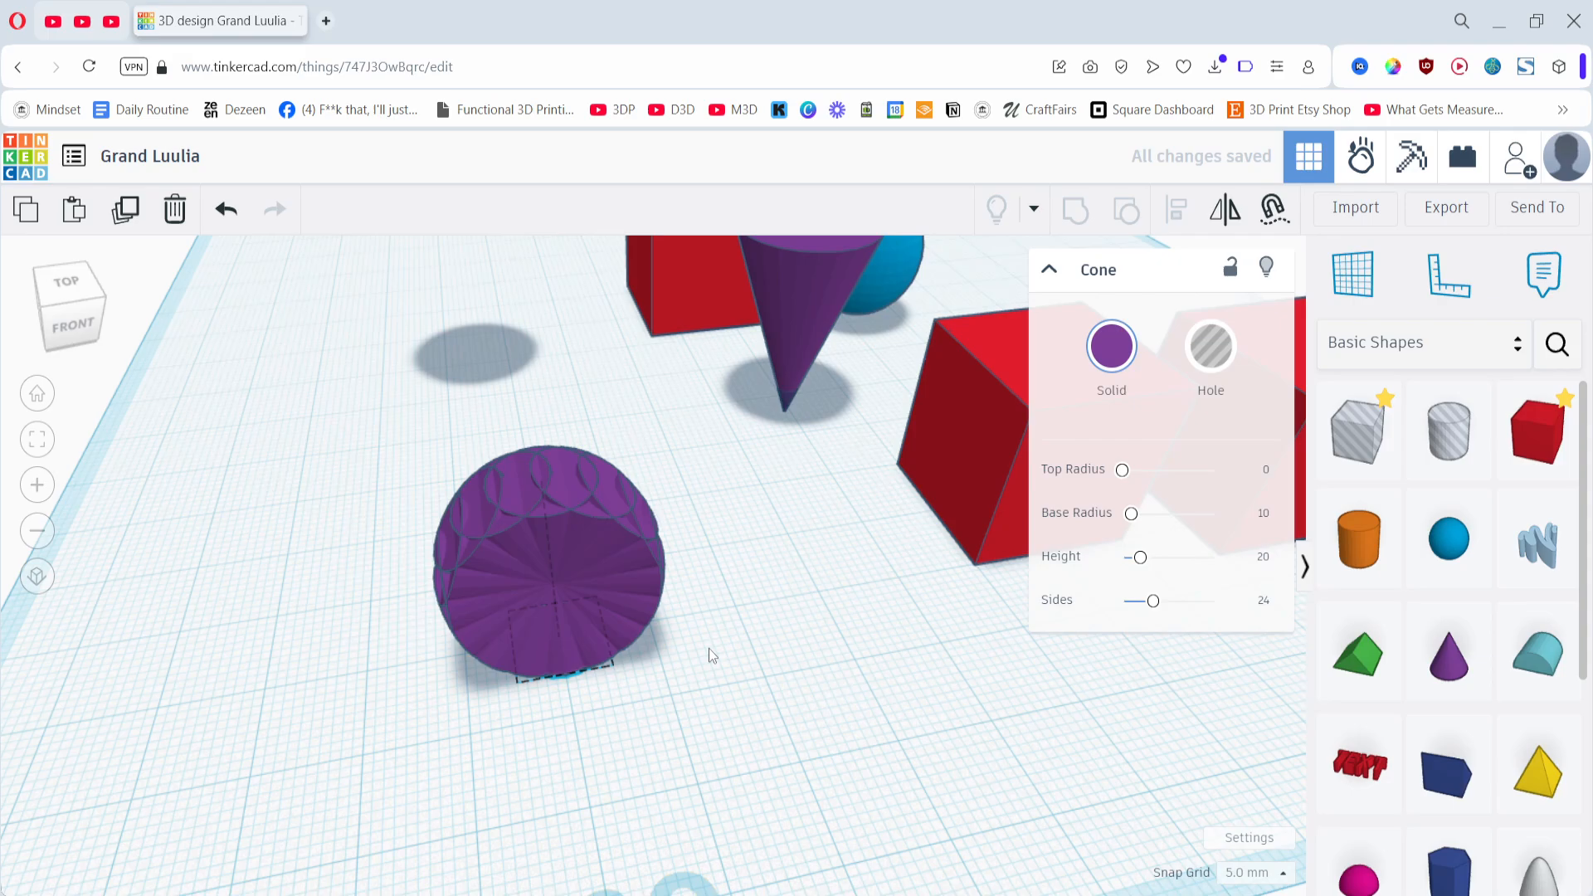
{"action": "middle_click_drag", "start_coordinate": [708, 649], "coordinate": [837, 698]}
{"action": "left_click", "coordinate": [823, 738]}
{"action": "left_click_drag", "start_coordinate": [572, 487], "coordinate": [907, 754]}
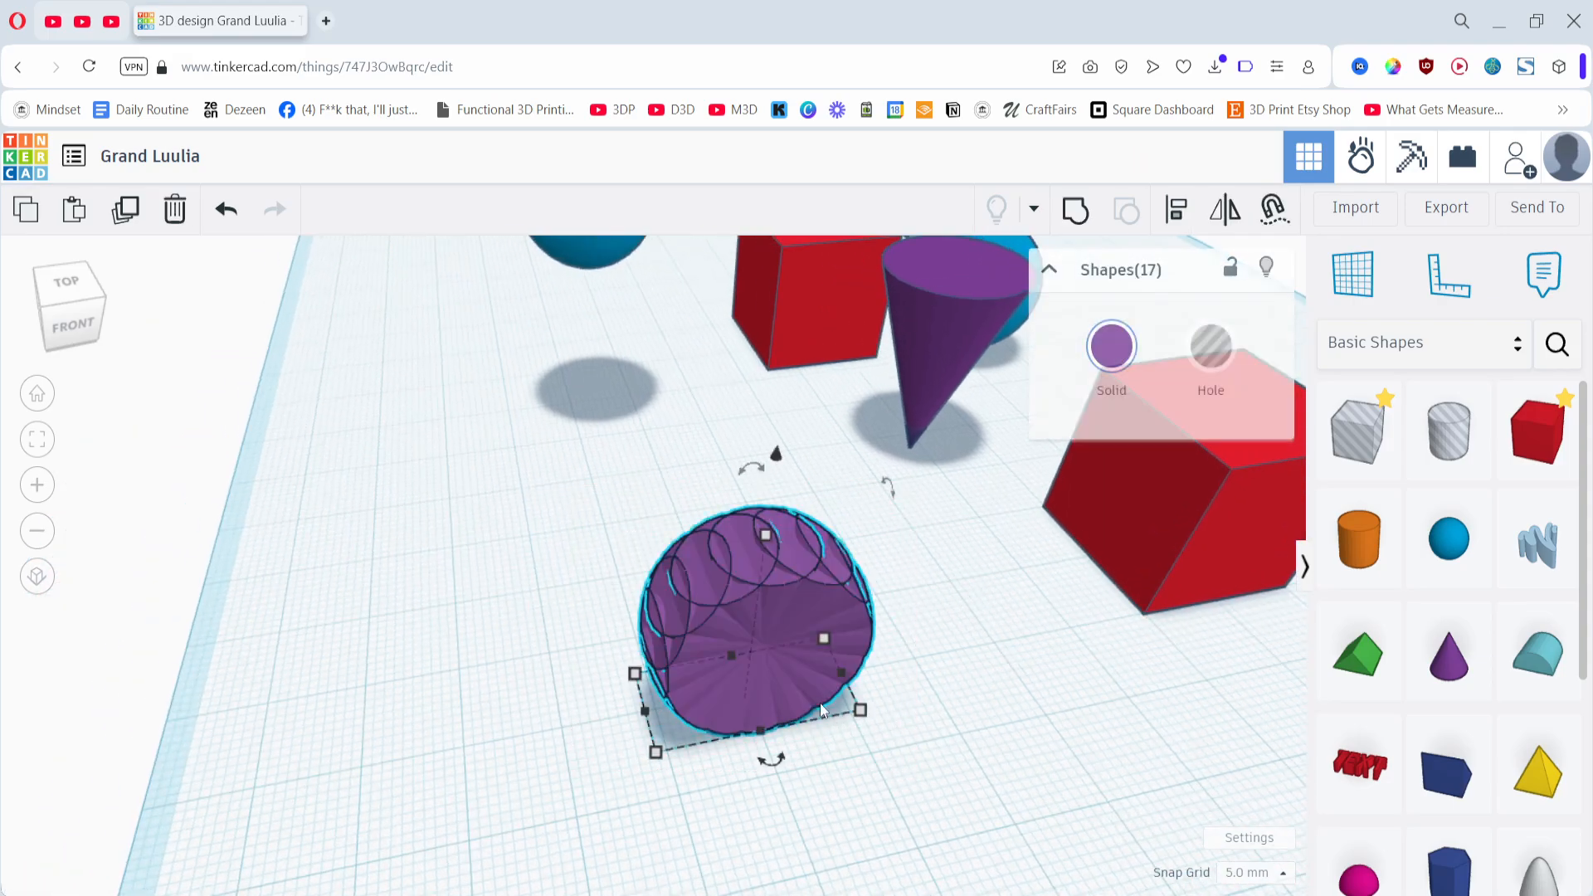
{"action": "right_click_drag", "start_coordinate": [773, 628], "coordinate": [895, 369]}
{"action": "left_click_drag", "start_coordinate": [895, 370], "coordinate": [1023, 745]}
{"action": "right_click_drag", "start_coordinate": [1023, 745], "coordinate": [676, 580]}
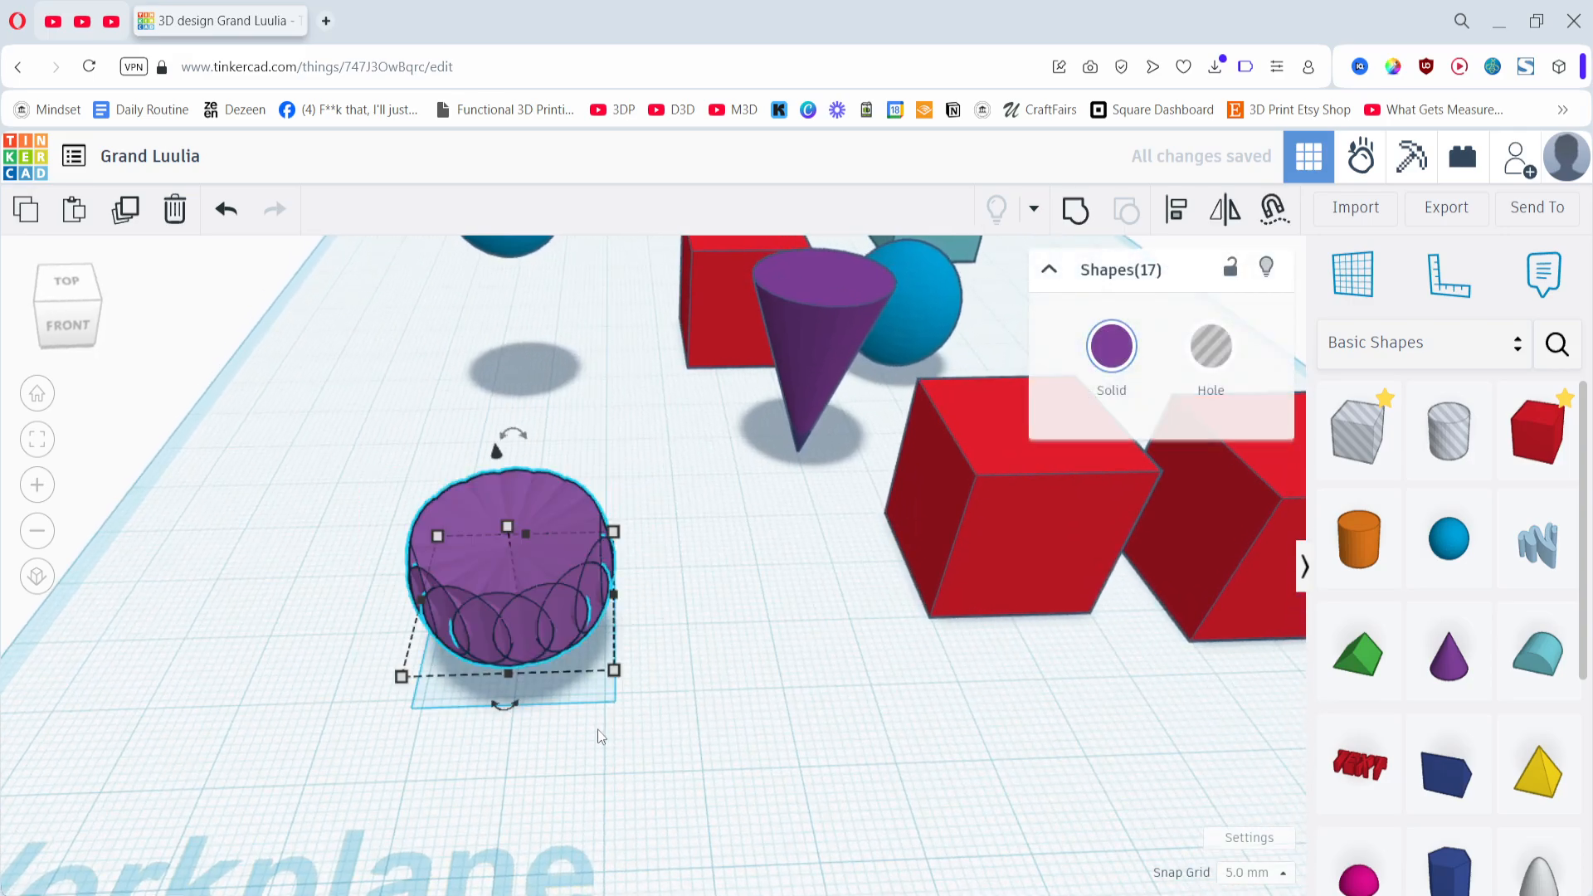
- Group the cones of the flat ring into a single shape and enlarge it
{"action": "left_click", "coordinate": [552, 736]}
{"action": "left_click_drag", "start_coordinate": [533, 599], "coordinate": [534, 558]}
{"action": "left_click_drag", "start_coordinate": [649, 661], "coordinate": [702, 696]}
{"action": "left_click", "coordinate": [615, 656]}
{"action": "left_click", "coordinate": [607, 623]}
{"action": "left_click", "coordinate": [702, 688]}
{"action": "left_click_drag", "start_coordinate": [629, 600], "coordinate": [498, 550]}
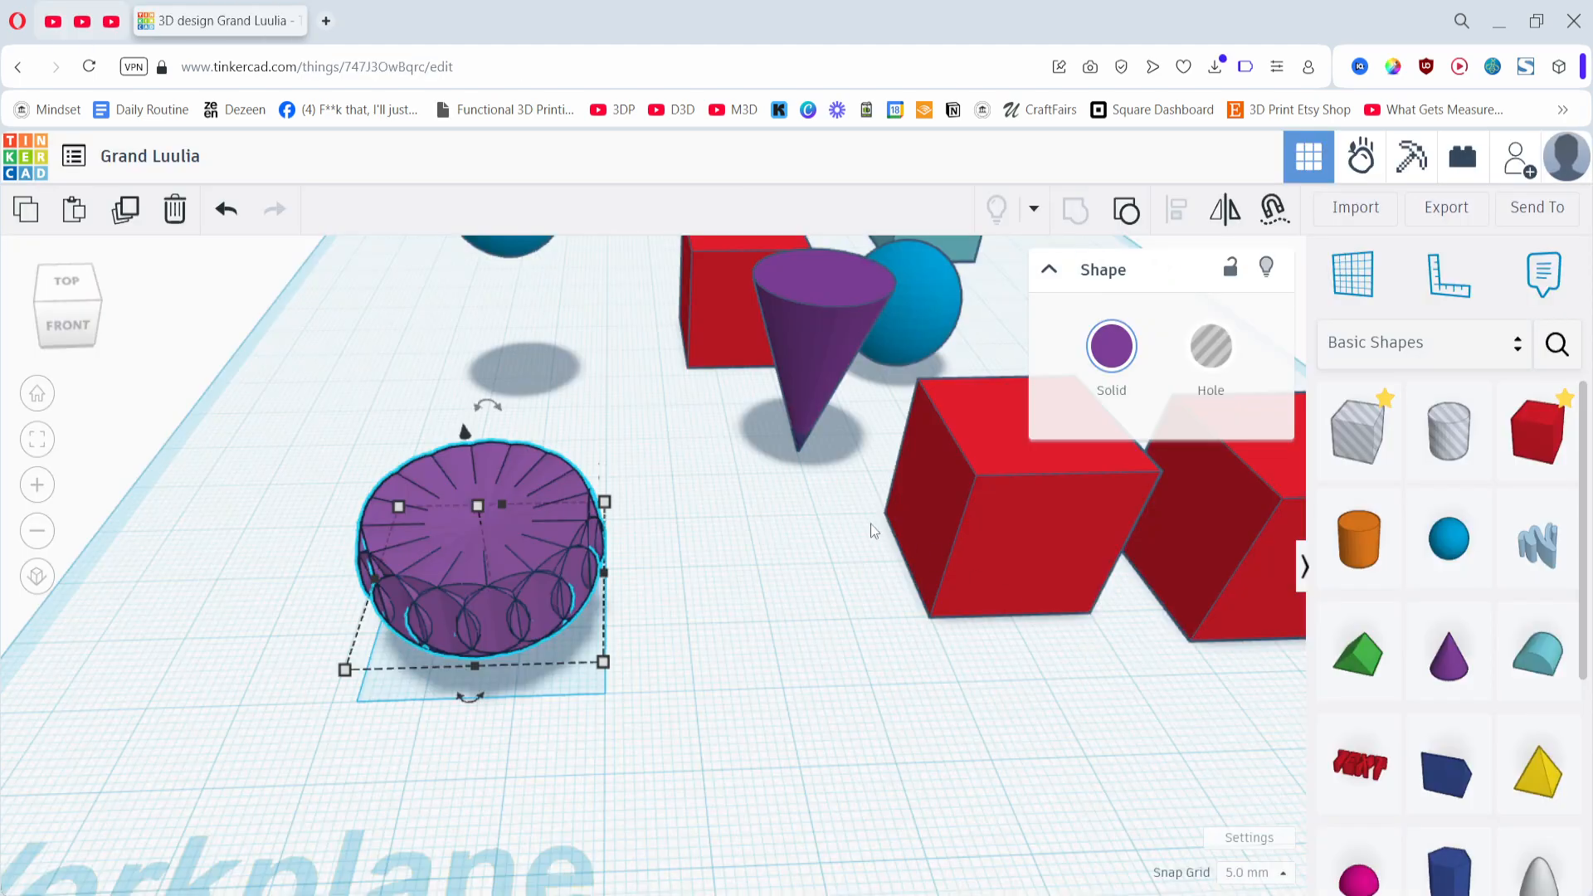
- Try moving the nearest red box onto the grouped cone shape, undo that move, and try the Cruise tool on the cone shape
{"action": "left_click", "coordinate": [869, 524]}
{"action": "left_click", "coordinate": [879, 549]}
{"action": "left_click_drag", "start_coordinate": [879, 549], "coordinate": [581, 636]}
{"action": "key", "text": "ctrl+z"}
{"action": "left_click", "coordinate": [500, 566]}
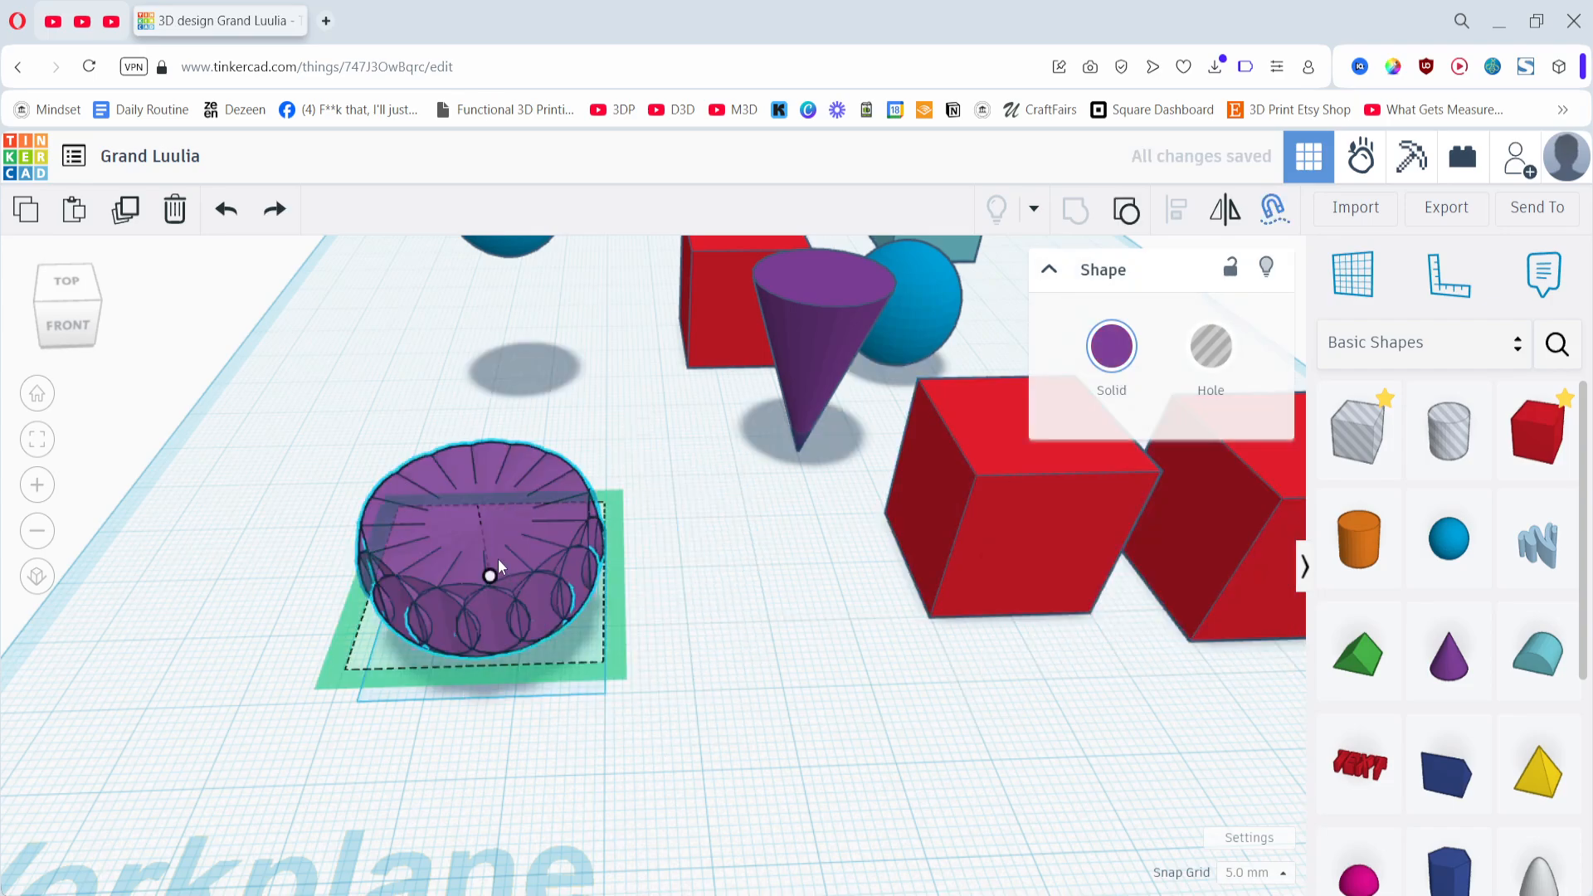
{"action": "left_click", "coordinate": [678, 685]}
- Make an overlapping copy of the grouped cone shape to its right, and group both into one shape
{"action": "middle_click_drag", "start_coordinate": [677, 685], "coordinate": [715, 640]}
{"action": "left_click_drag", "start_coordinate": [591, 541], "coordinate": [714, 536], "text": "alt"}
{"action": "left_click_drag", "start_coordinate": [430, 393], "coordinate": [703, 620]}
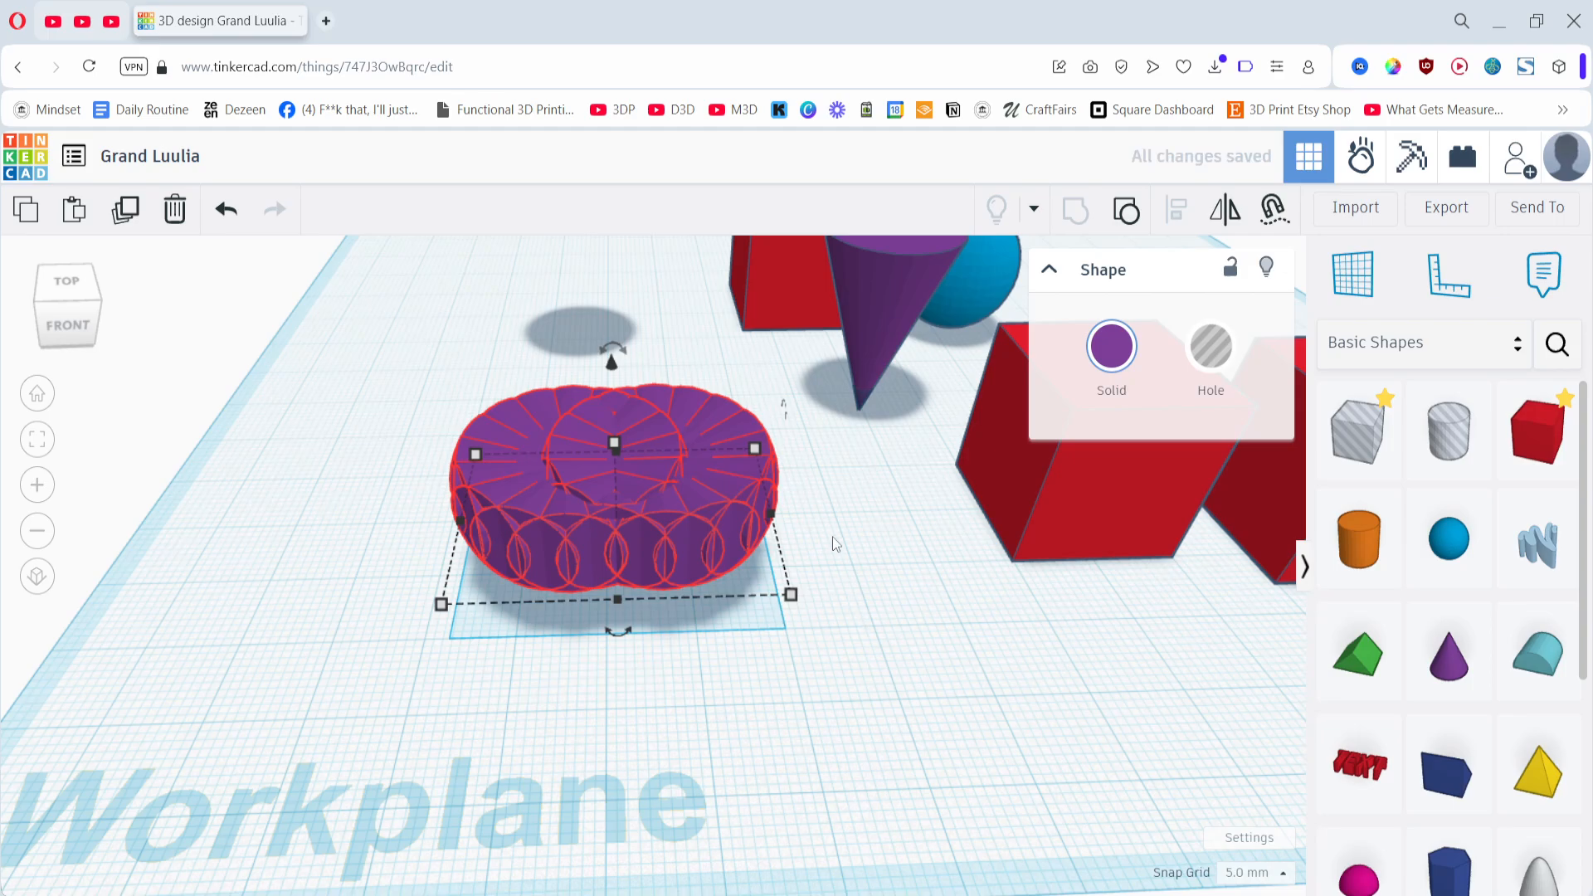
{"action": "left_click", "coordinate": [865, 561]}
- Move the combined cone shape to the left on the workplane and deselect it
{"action": "middle_click_drag", "start_coordinate": [864, 560], "coordinate": [860, 612]}
{"action": "left_click_drag", "start_coordinate": [622, 562], "coordinate": [478, 563]}
{"action": "left_click", "coordinate": [787, 603]}
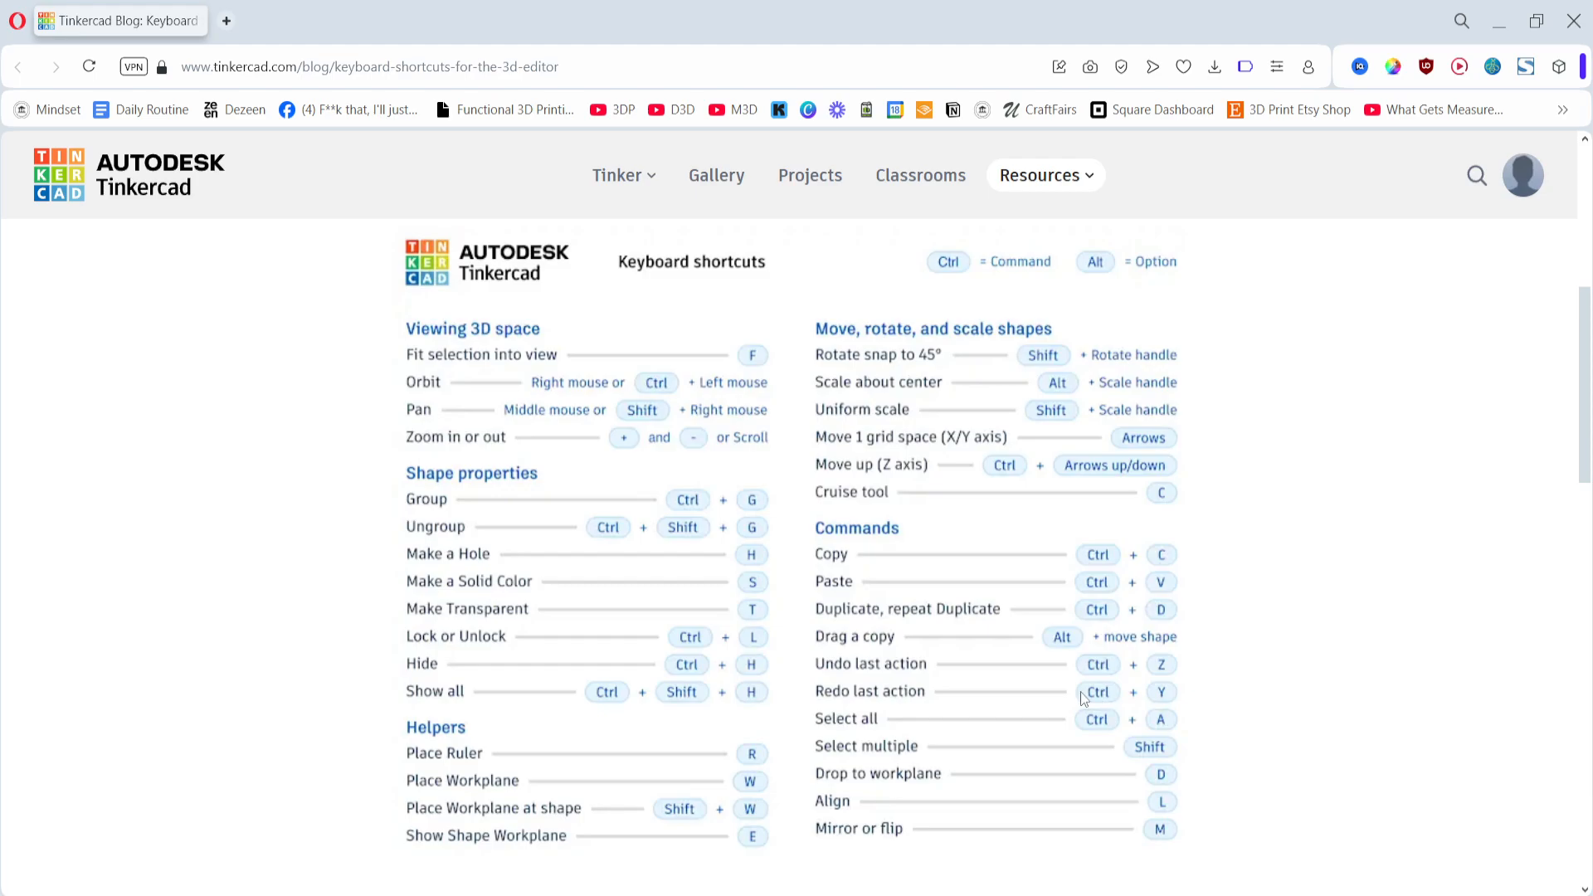
- Switch back to the Tinkercad 3D editor and place a copy of the nearest red box 25 mm to its left
{"action": "key", "text": "alt+Tab"}
{"action": "left_click", "coordinate": [1054, 520]}
{"action": "left_click", "coordinate": [918, 603]}
{"action": "left_click_drag", "start_coordinate": [1036, 535], "coordinate": [869, 594], "text": "alt"}
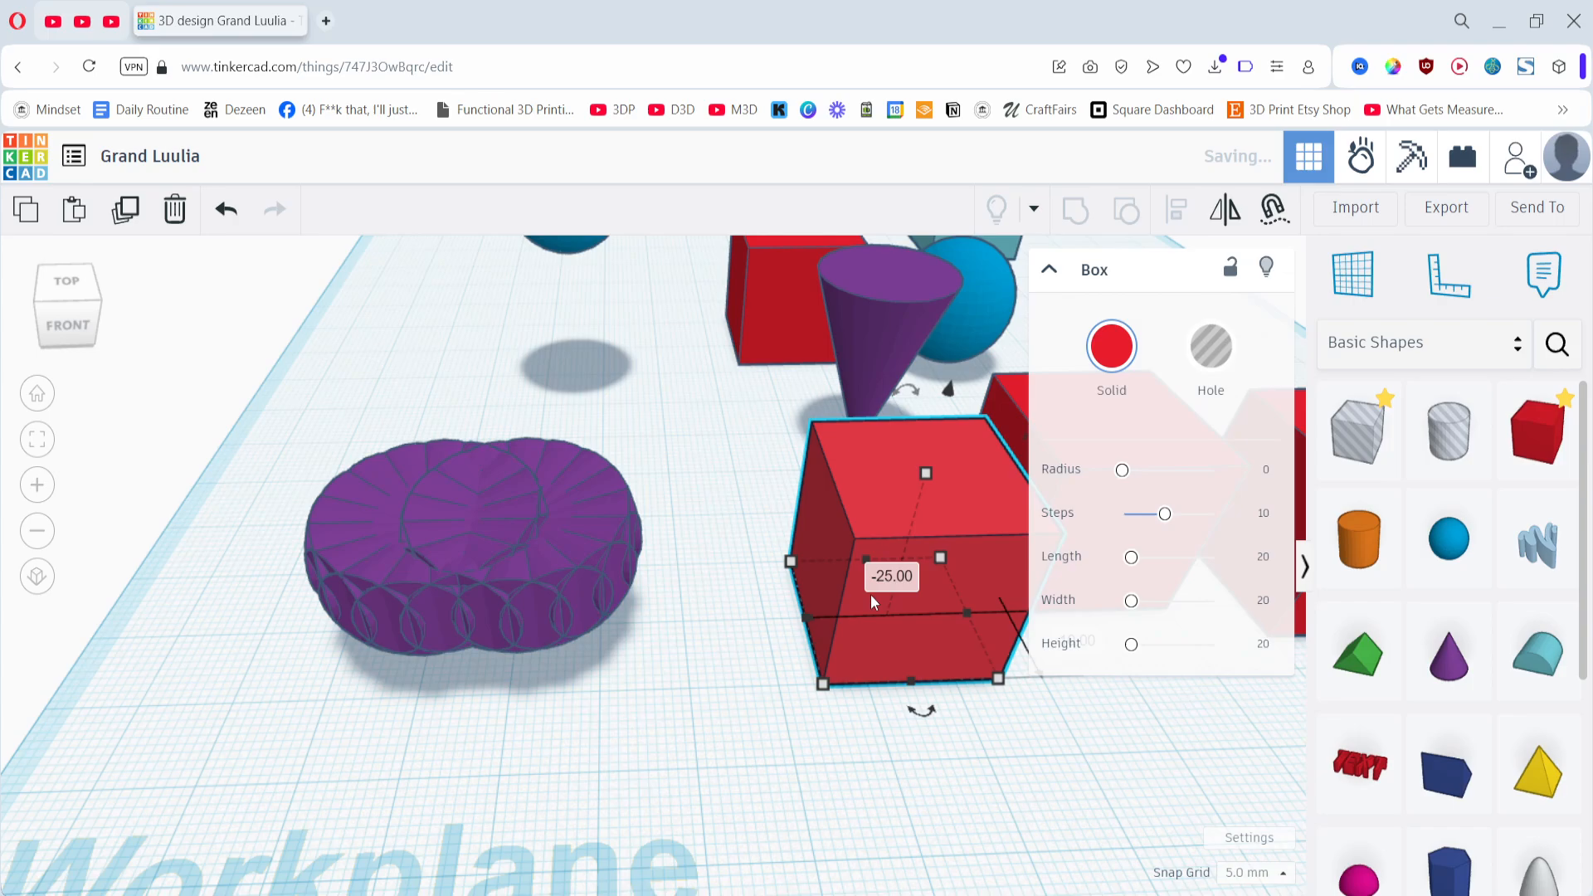
- Undo and redo the red box copy repeatedly, and try moving the copy 5 mm to the left before undoing
{"action": "key", "text": "ctrl+z"}
{"action": "key", "text": "ctrl+y"}
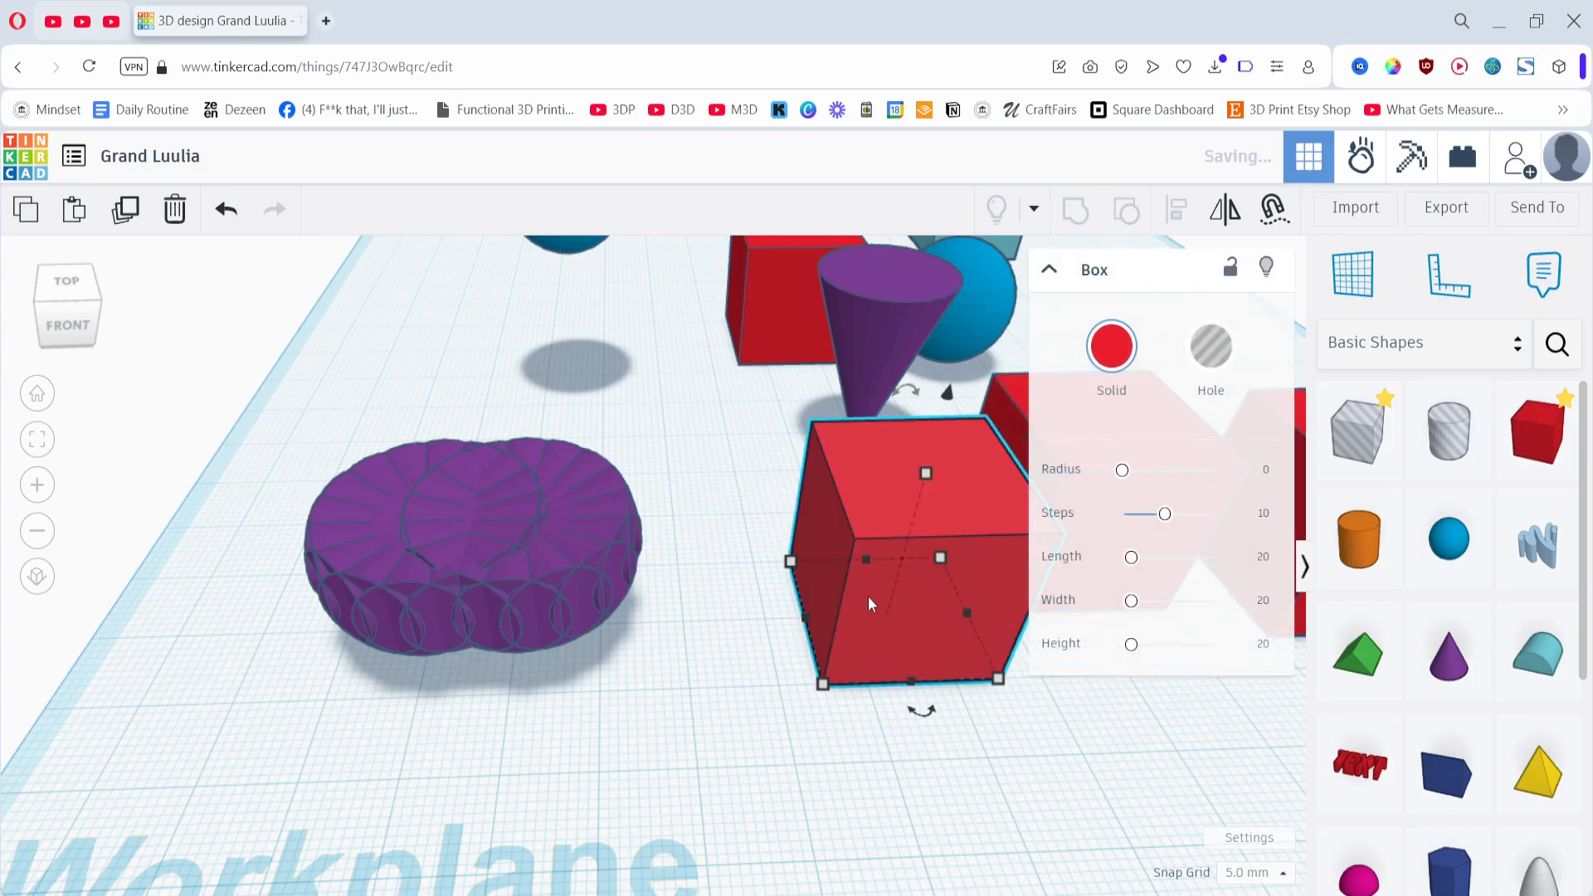
{"action": "key", "text": "ctrl+z"}
{"action": "key", "text": "ctrl+y"}
{"action": "key", "text": "ctrl+z"}
{"action": "key", "text": "ctrl+y"}
{"action": "left_click_drag", "start_coordinate": [871, 612], "coordinate": [828, 608]}
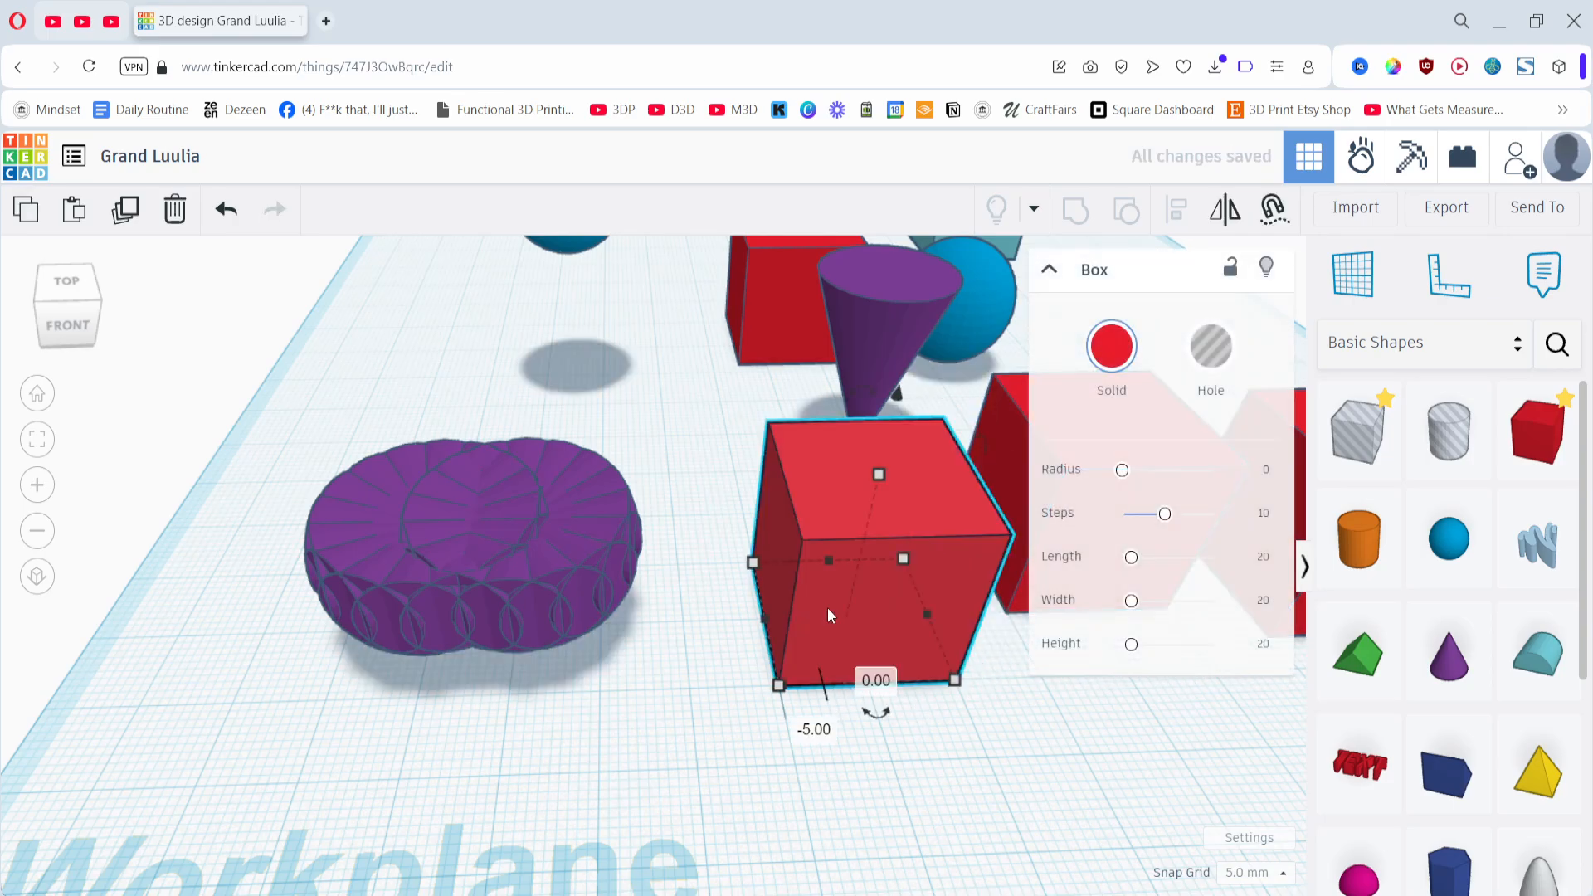
{"action": "key", "text": "ctrl+z"}
- Select all shapes on the workplane, remove the two front red boxes from the selection, and clear the selection
{"action": "middle_click_drag", "start_coordinate": [889, 643], "coordinate": [754, 622]}
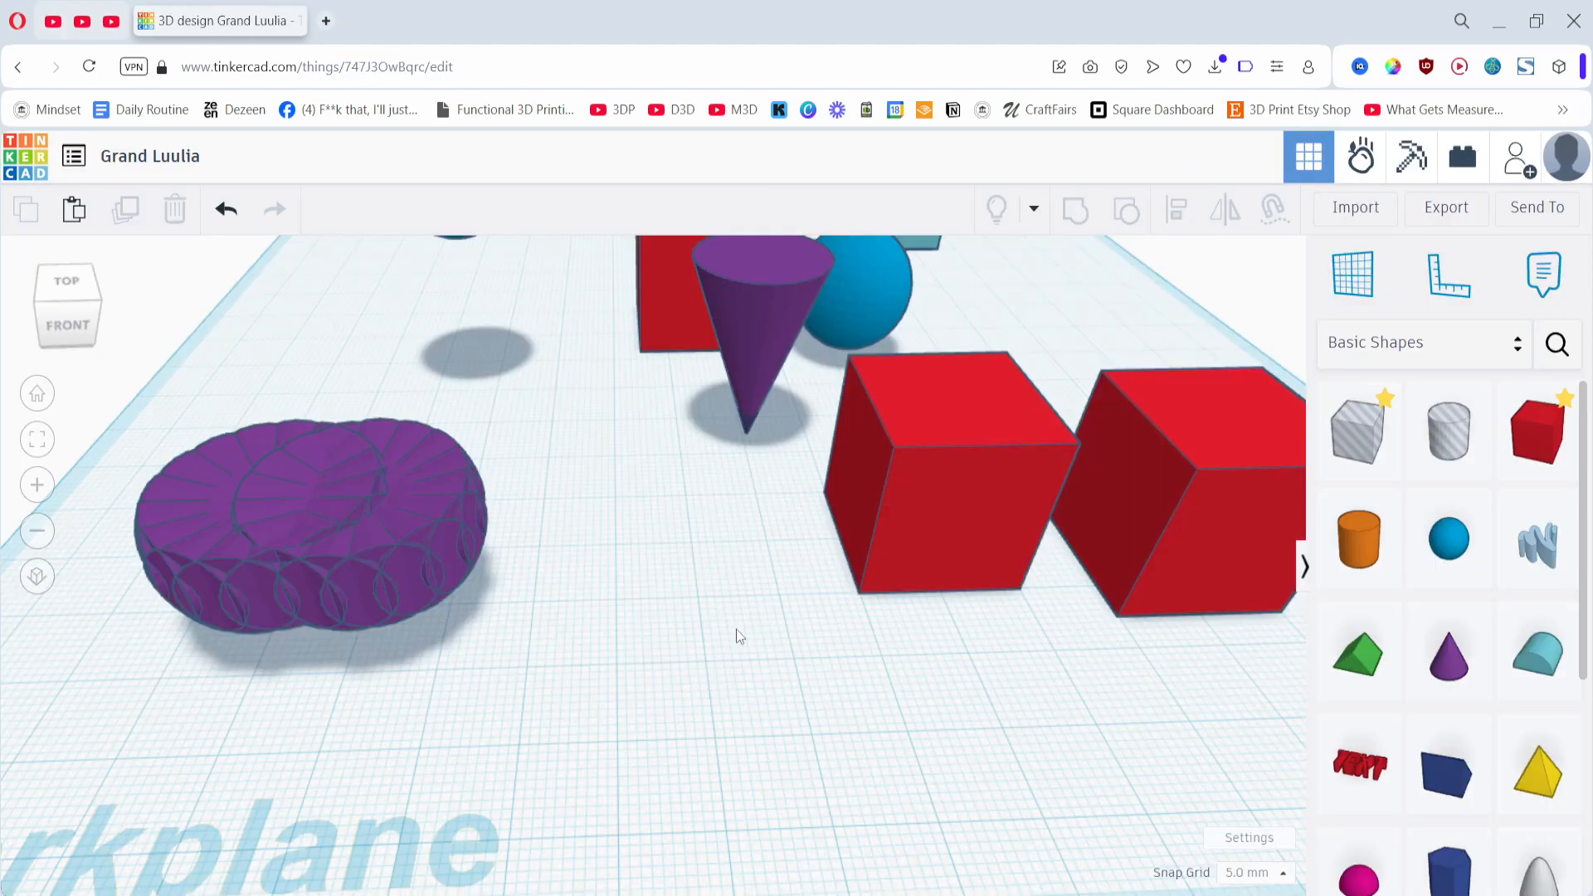
{"action": "key", "text": "ctrl+a"}
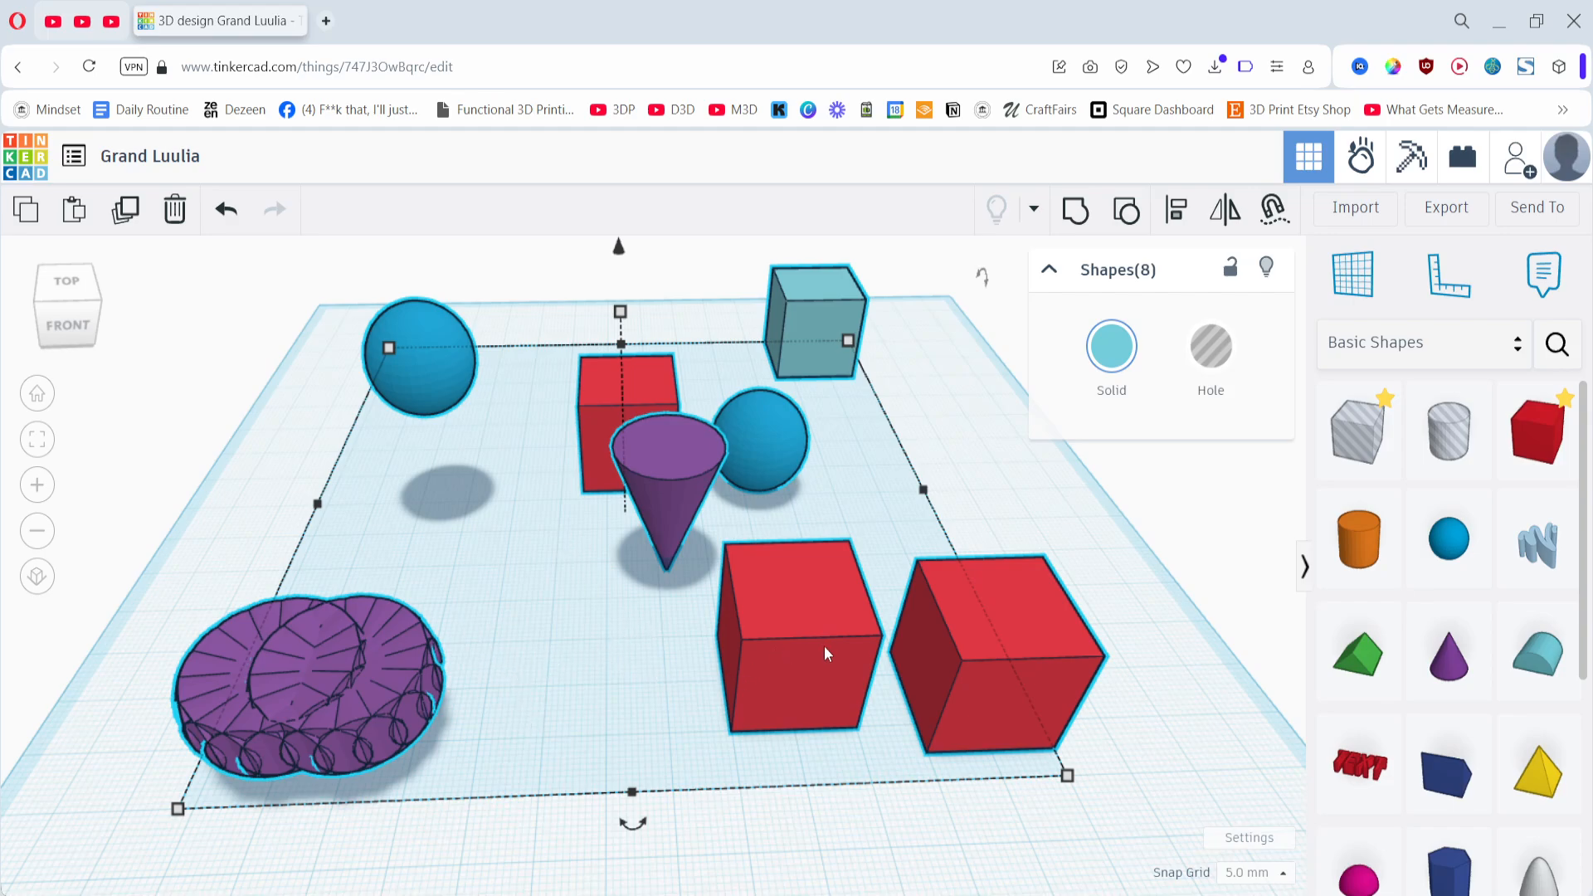
{"action": "left_click", "coordinate": [823, 675], "text": "shift"}
{"action": "left_click", "coordinate": [1014, 647], "text": "shift"}
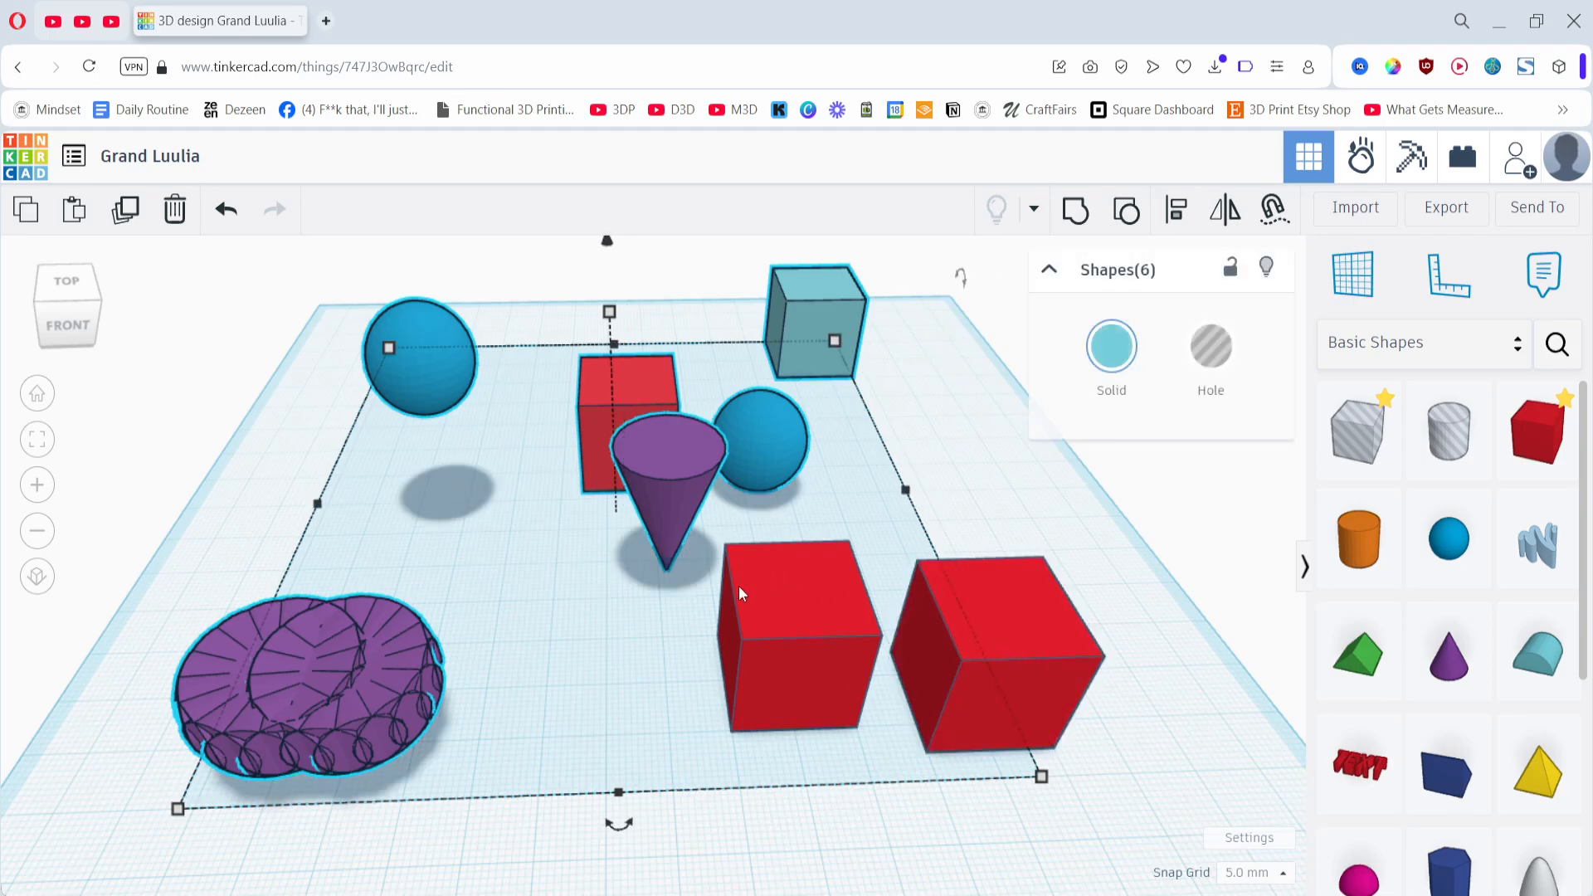
{"action": "left_click", "coordinate": [730, 784]}
- Select the two front red boxes, the cone and the sphere beside it together, and clear the selection
{"action": "left_click", "coordinate": [789, 658]}
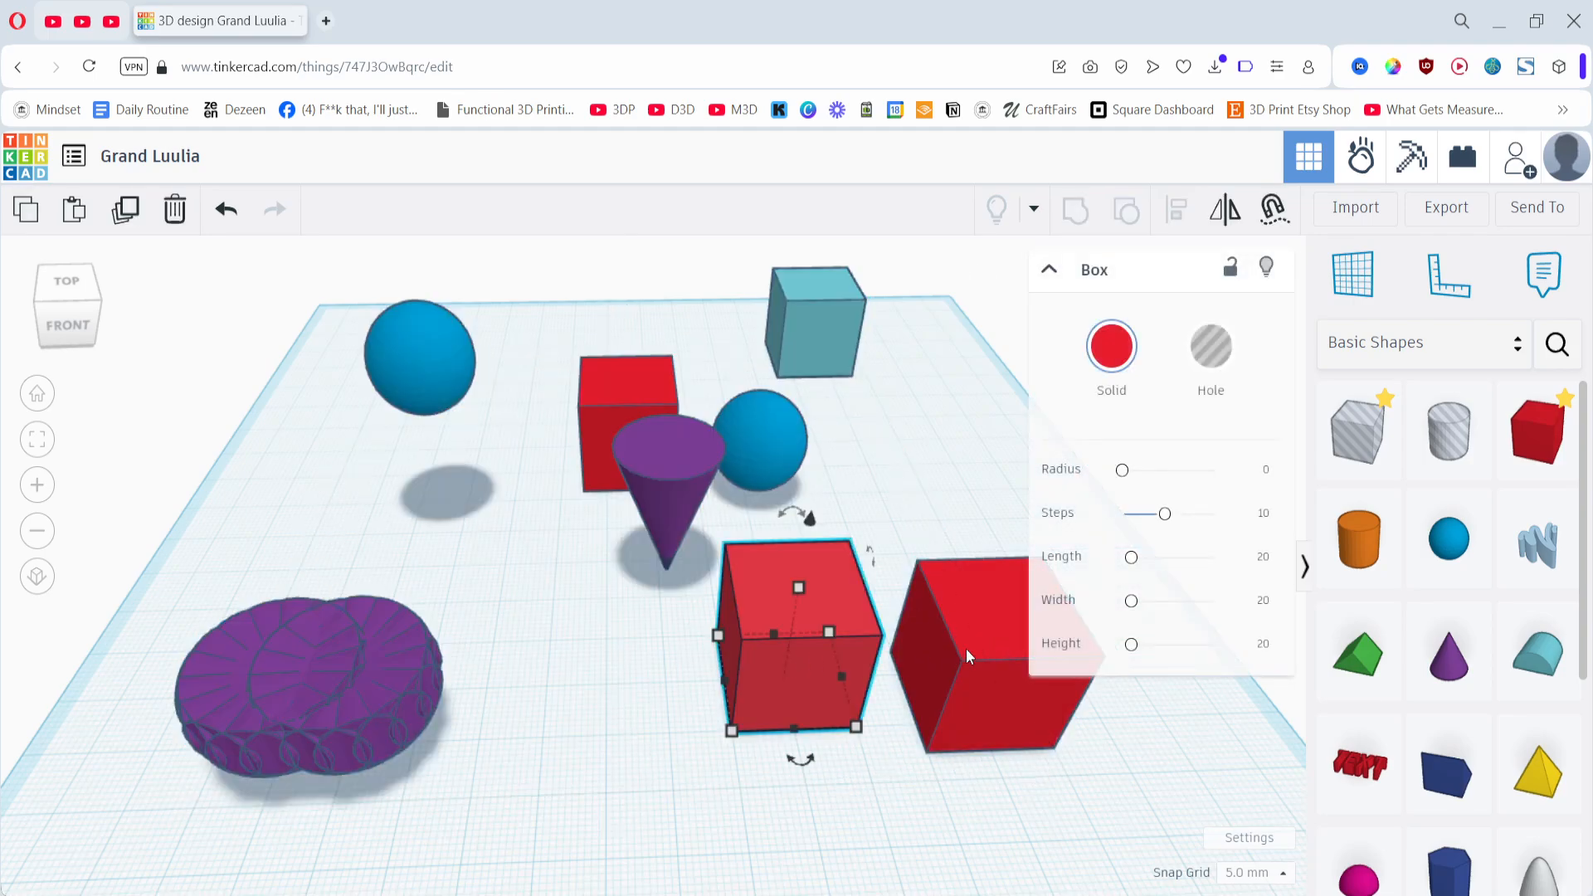
{"action": "left_click", "coordinate": [965, 649], "text": "shift"}
{"action": "left_click", "coordinate": [664, 477], "text": "shift"}
{"action": "left_click", "coordinate": [749, 447], "text": "shift"}
{"action": "left_click", "coordinate": [580, 697]}
- Select all shapes again, remove all but the combined cone shape from the selection one by one, and deselect
{"action": "key", "text": "ctrl+a"}
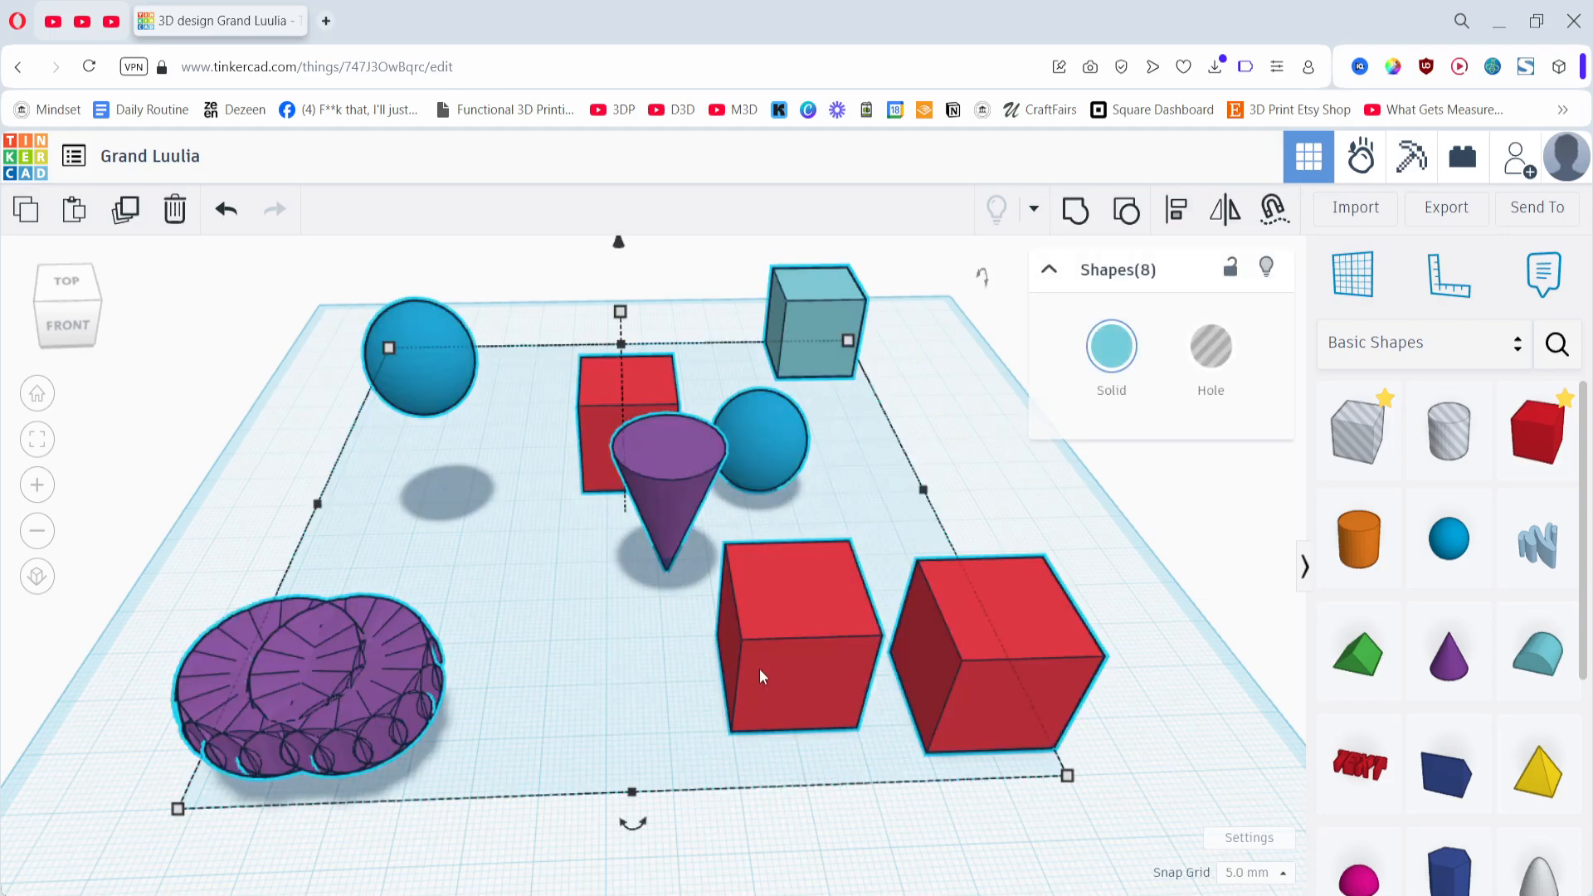
{"action": "left_click", "coordinate": [789, 652], "text": "shift"}
{"action": "left_click", "coordinate": [1048, 652], "text": "shift"}
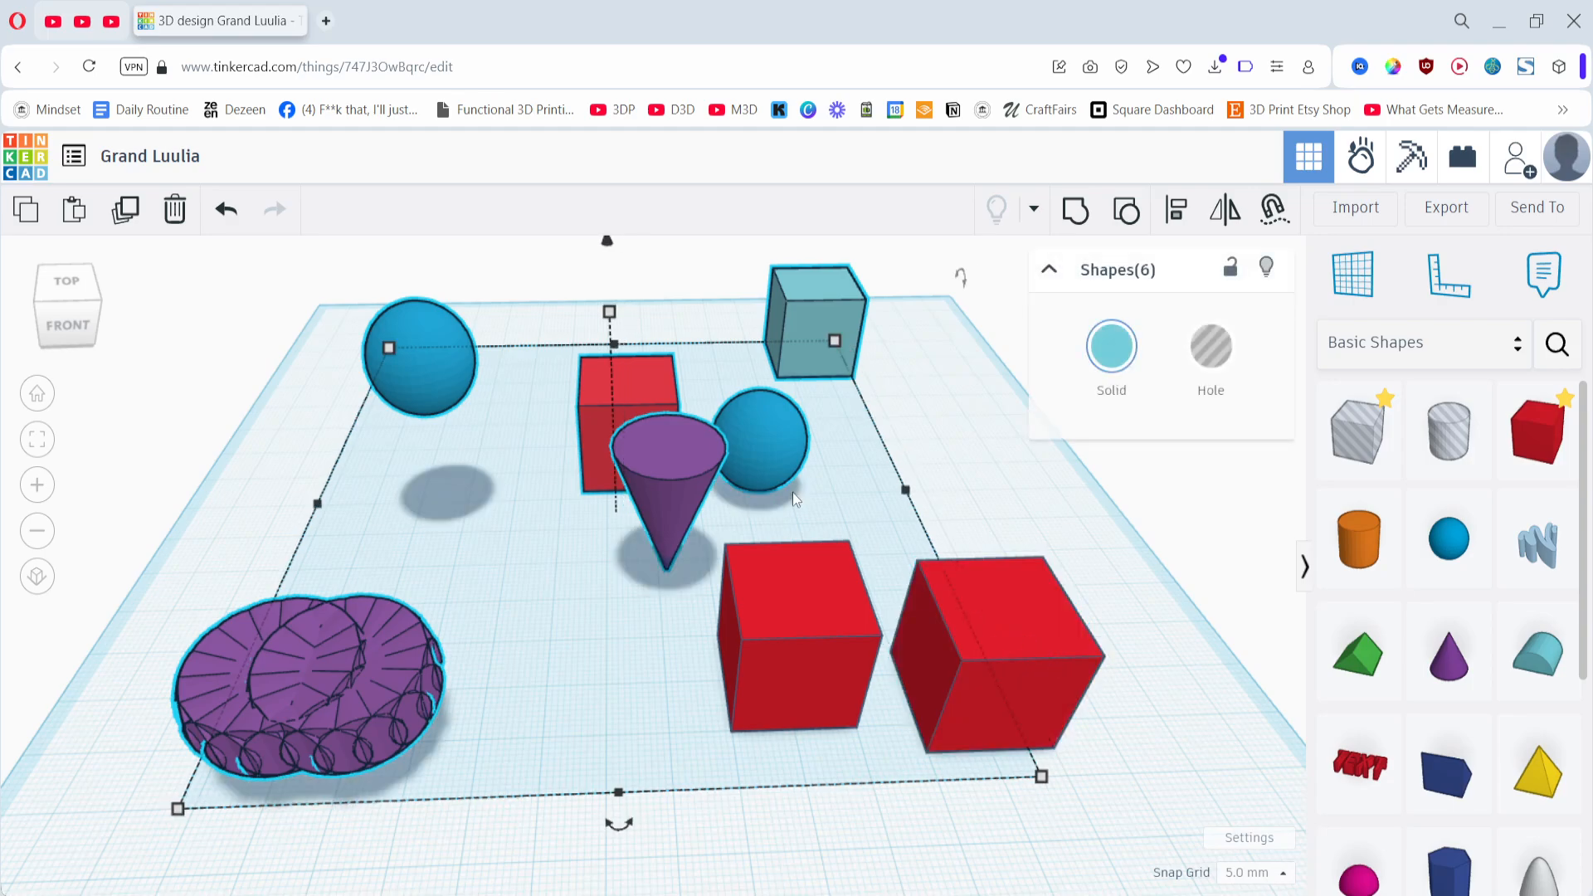
{"action": "left_click", "coordinate": [761, 454], "text": "shift"}
{"action": "left_click", "coordinate": [669, 448], "text": "shift"}
{"action": "left_click", "coordinate": [639, 385], "text": "shift"}
{"action": "left_click", "coordinate": [811, 325], "text": "shift"}
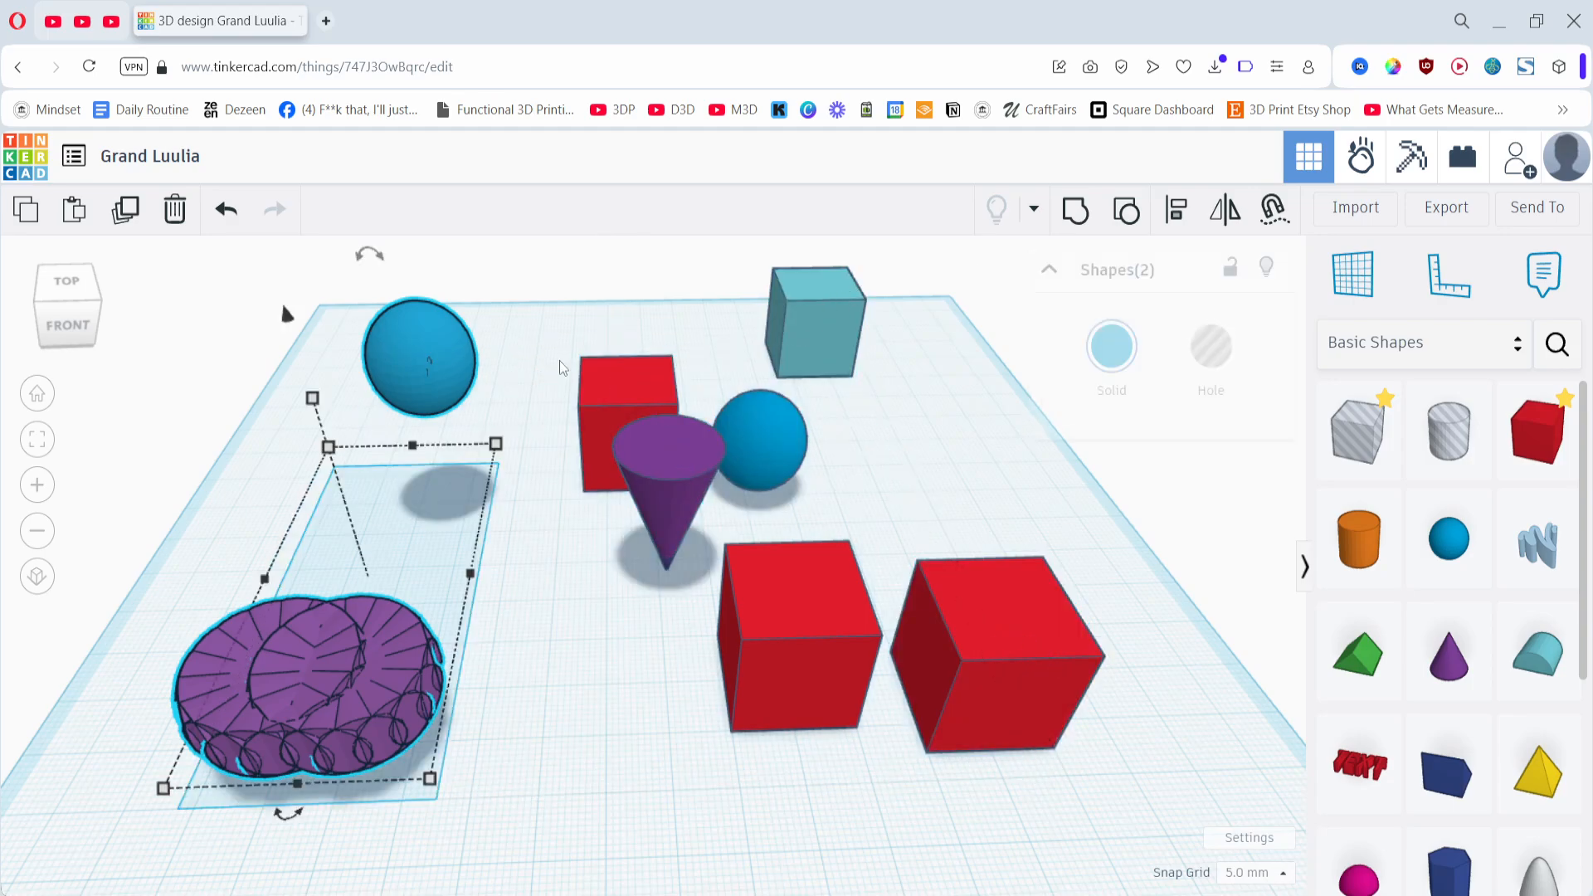
{"action": "left_click", "coordinate": [451, 360], "text": "shift"}
{"action": "left_click", "coordinate": [600, 749]}
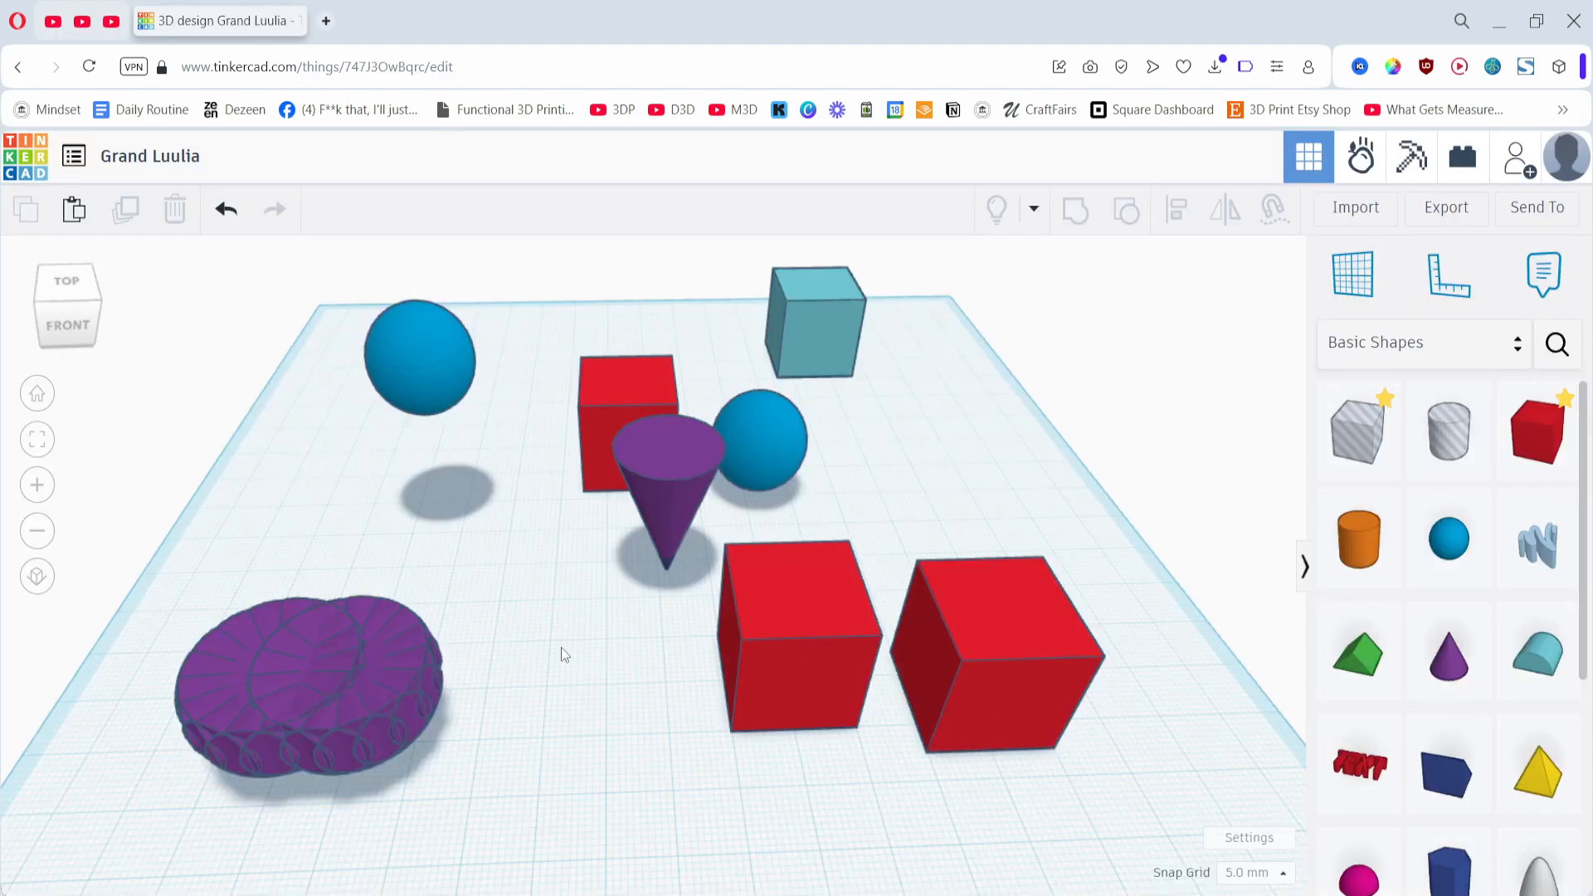
- Drop the combined cone shape onto the workplane and deselect it
{"action": "middle_click_drag", "start_coordinate": [560, 647], "coordinate": [575, 681]}
{"action": "scroll", "coordinate": [790, 707], "scroll_direction": "up", "scroll_amount": 1}
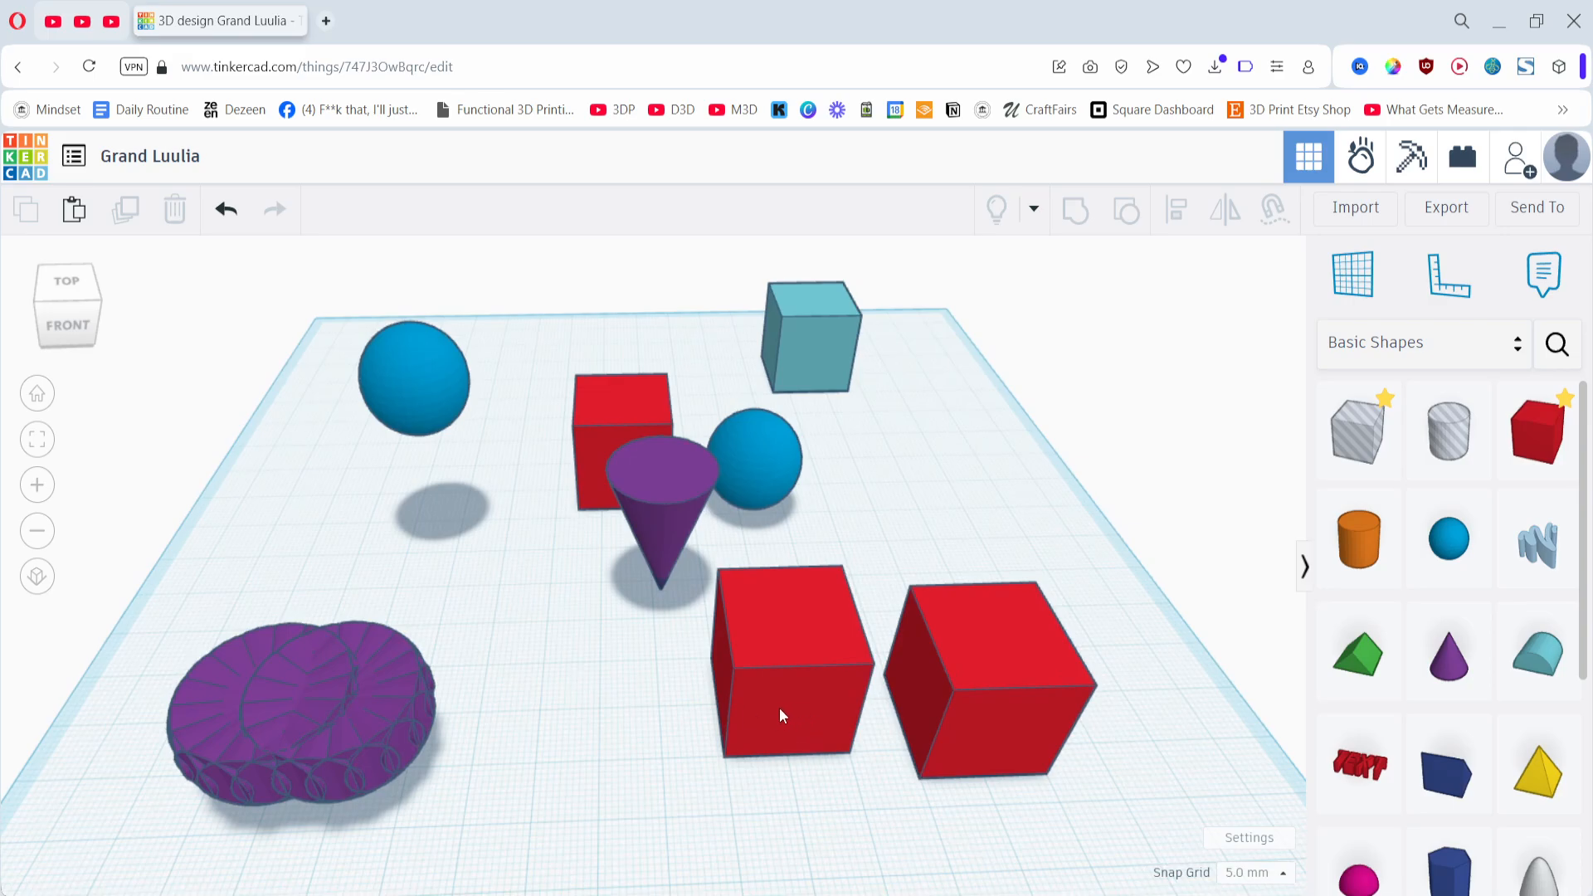
{"action": "key", "text": "w"}
{"action": "left_click", "coordinate": [591, 712]}
{"action": "left_click", "coordinate": [371, 677]}
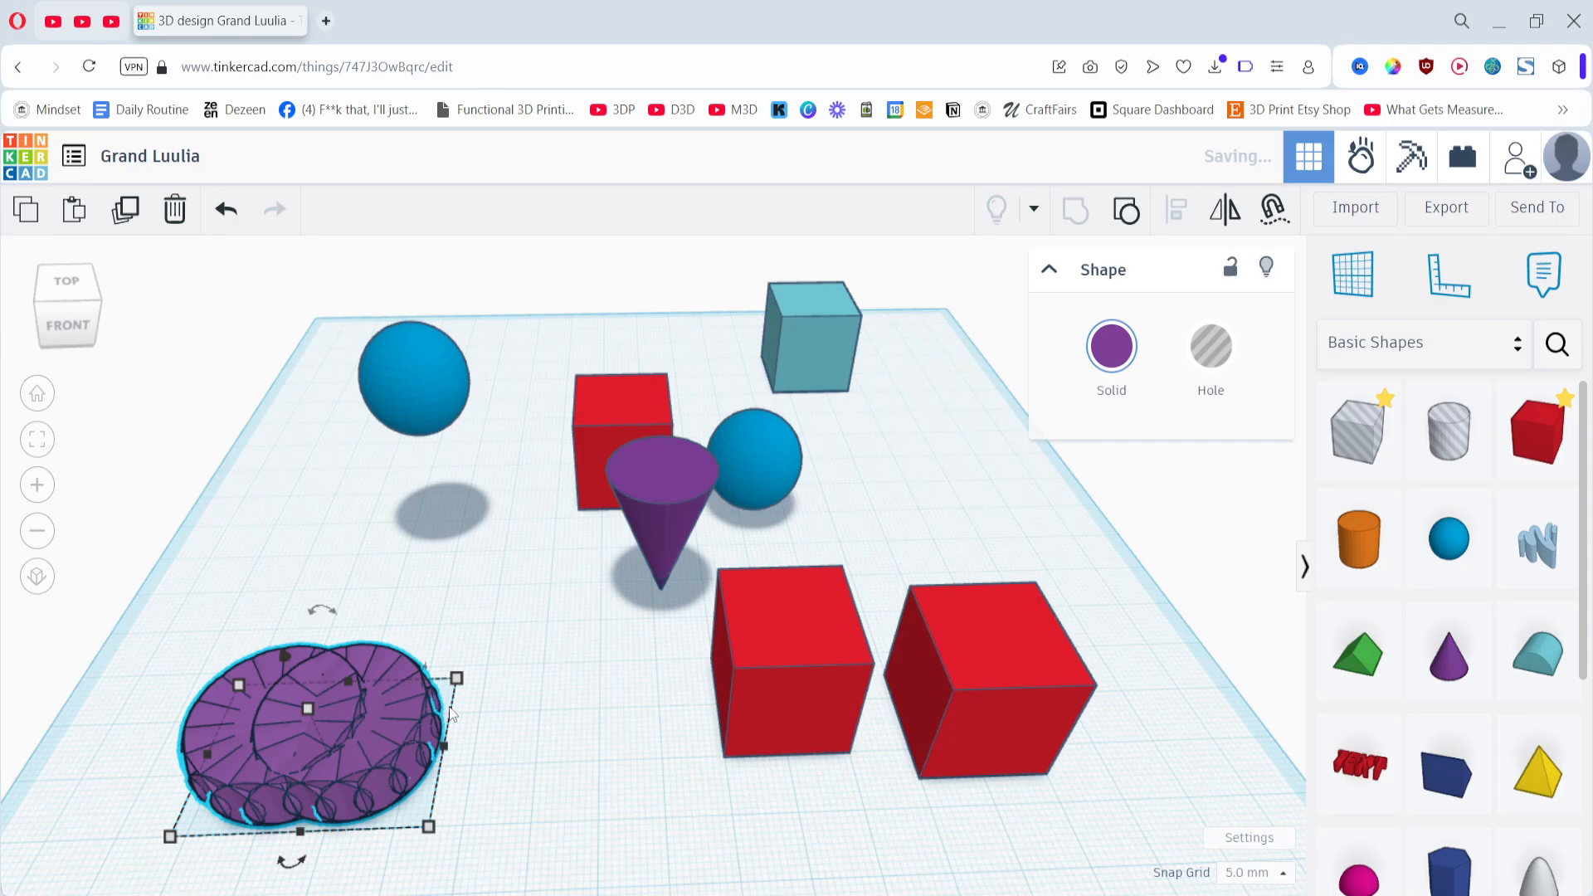
{"action": "left_click", "coordinate": [528, 733]}
- Drop the blue sphere beside the cone onto a workplane placed on the cone's top face, and move it over the cone
{"action": "key", "text": "w"}
{"action": "left_click", "coordinate": [670, 461]}
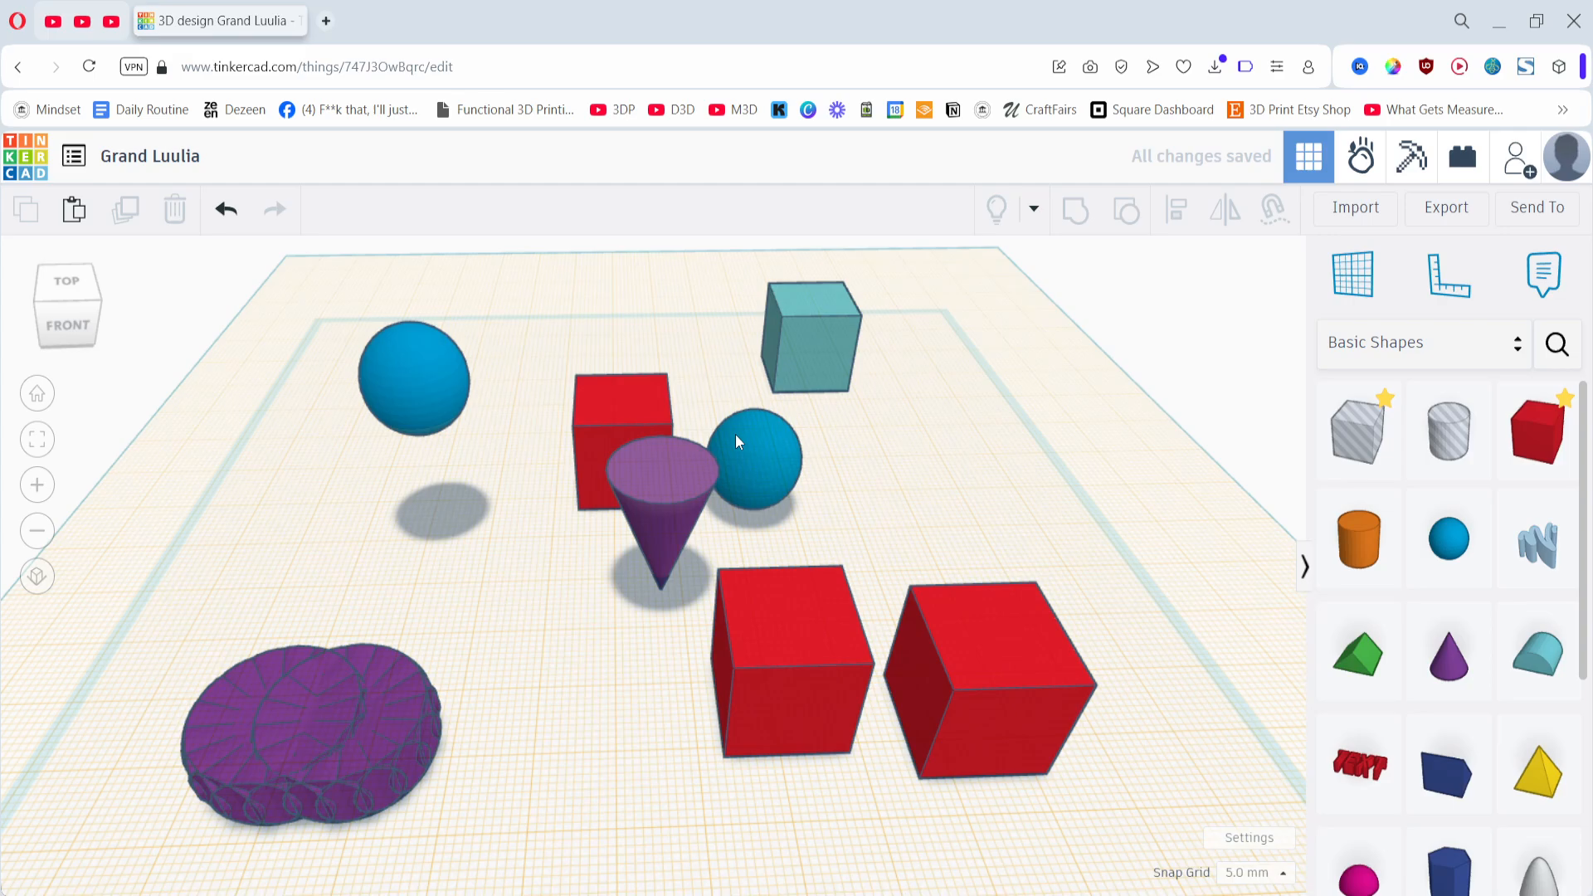
{"action": "left_click", "coordinate": [755, 445]}
{"action": "left_click_drag", "start_coordinate": [783, 531], "coordinate": [770, 456]}
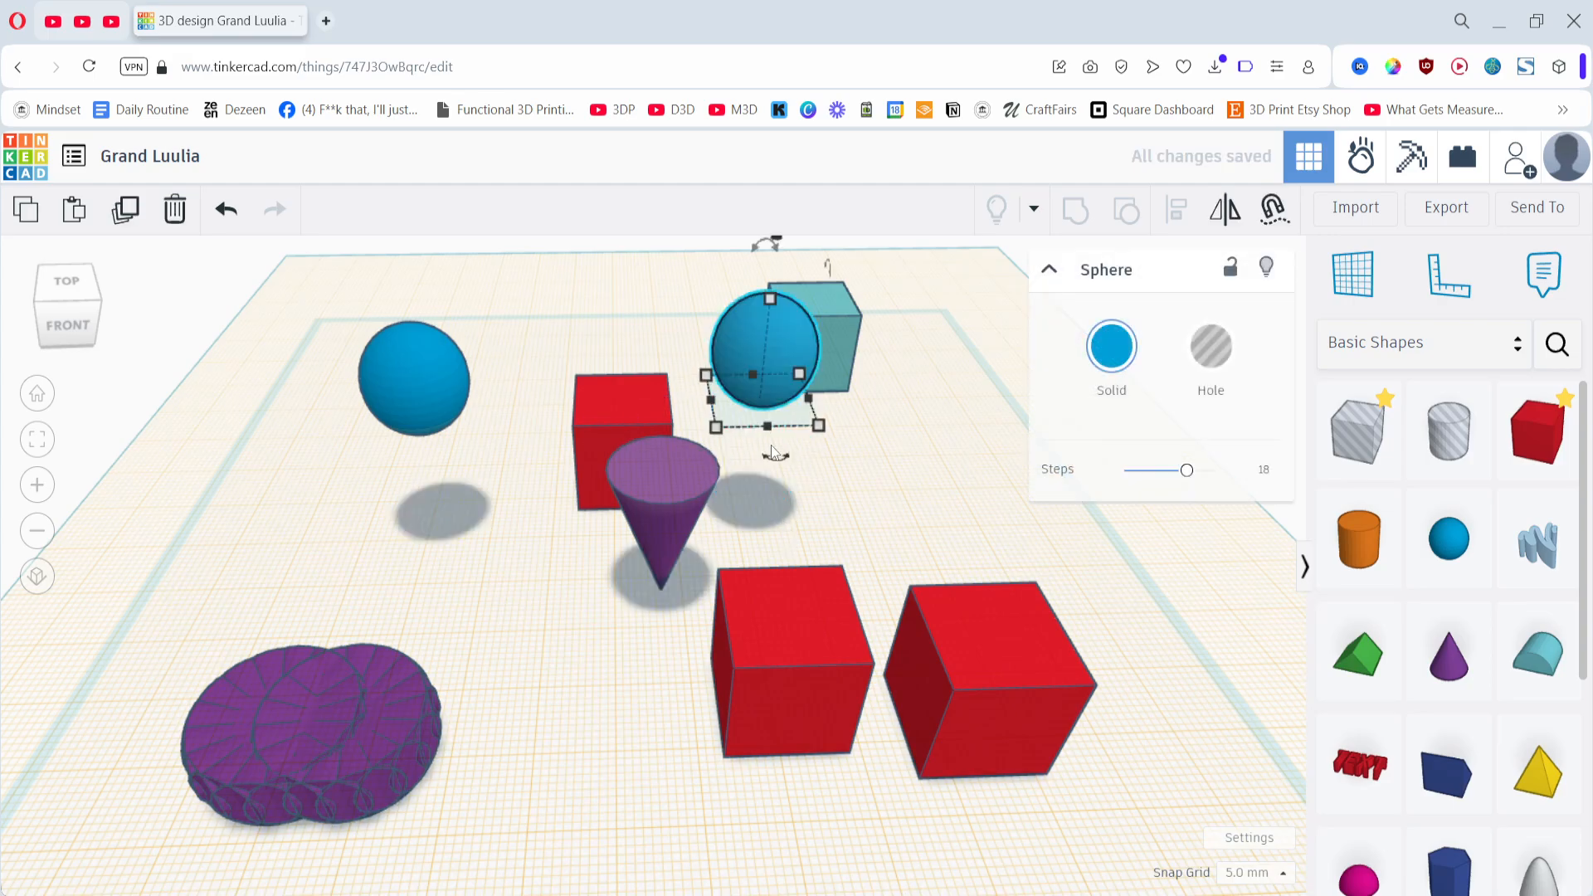
{"action": "left_click_drag", "start_coordinate": [785, 350], "coordinate": [683, 424]}
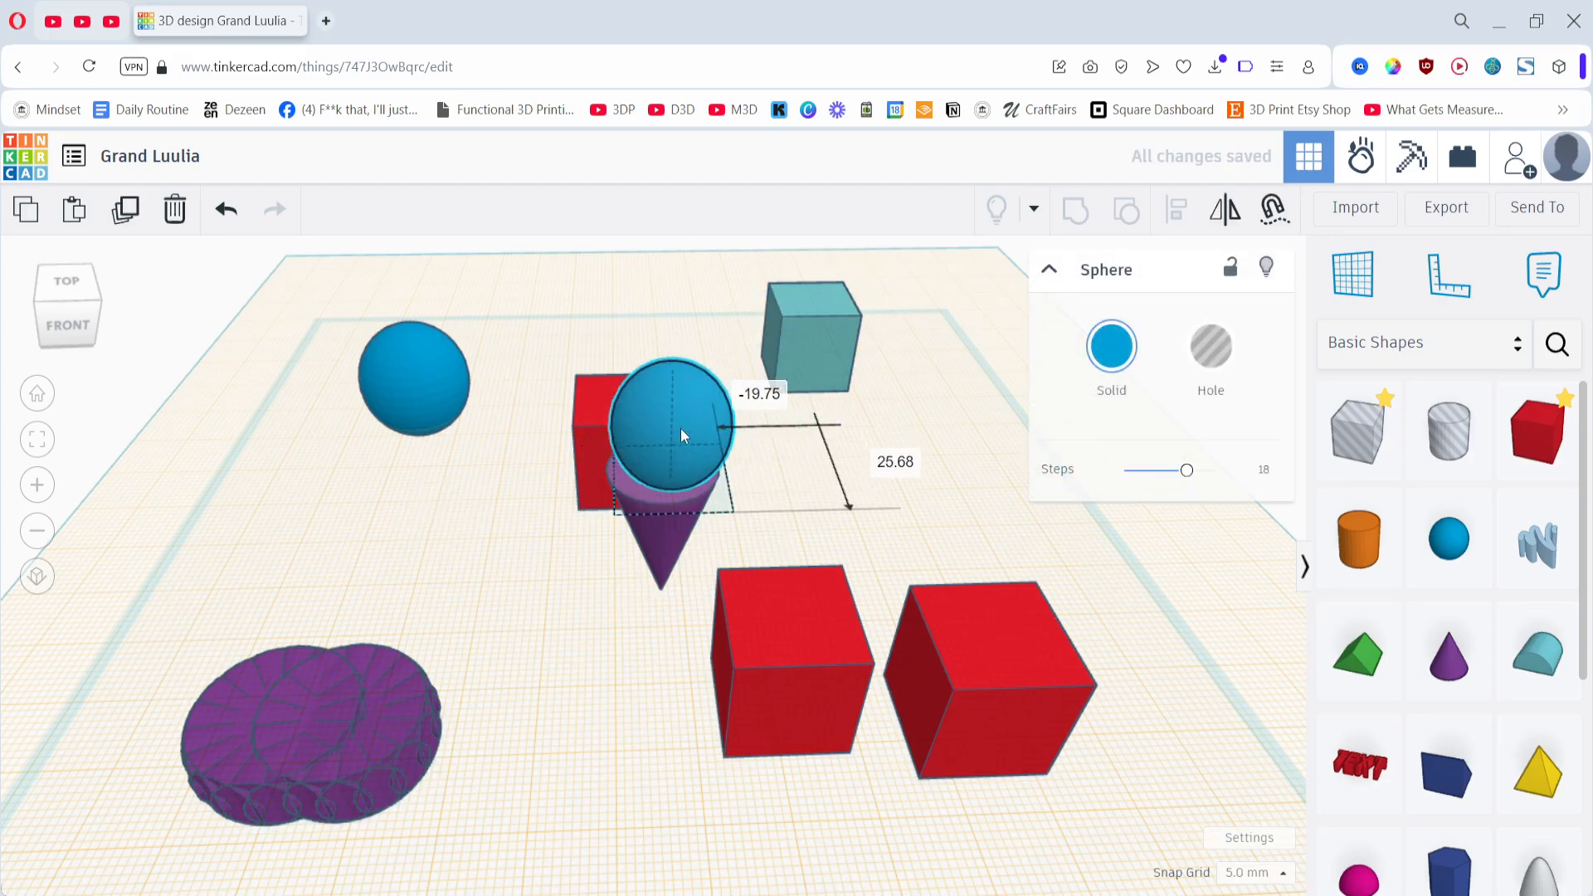
- Drop the two front red boxes, the combined cone shape, the left sphere and the rear red box to the raised workplane
{"action": "left_click", "coordinate": [764, 657]}
{"action": "key", "text": "d"}
{"action": "left_click", "coordinate": [954, 677]}
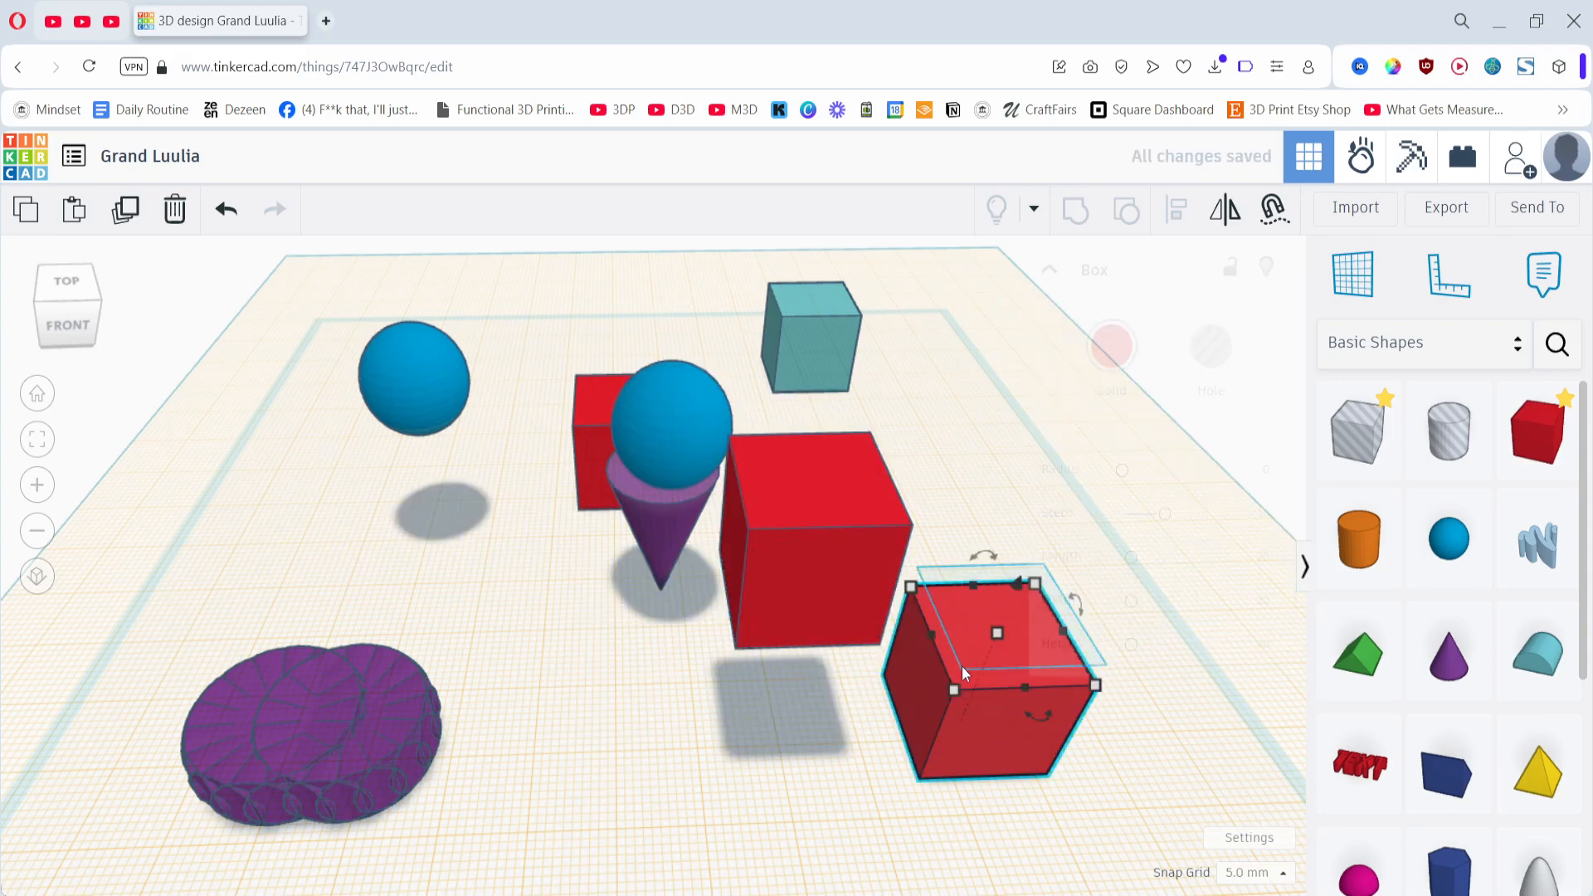
{"action": "key", "text": "d"}
{"action": "left_click", "coordinate": [236, 727]}
{"action": "key", "text": "d"}
{"action": "left_click", "coordinate": [431, 375]}
{"action": "key", "text": "d"}
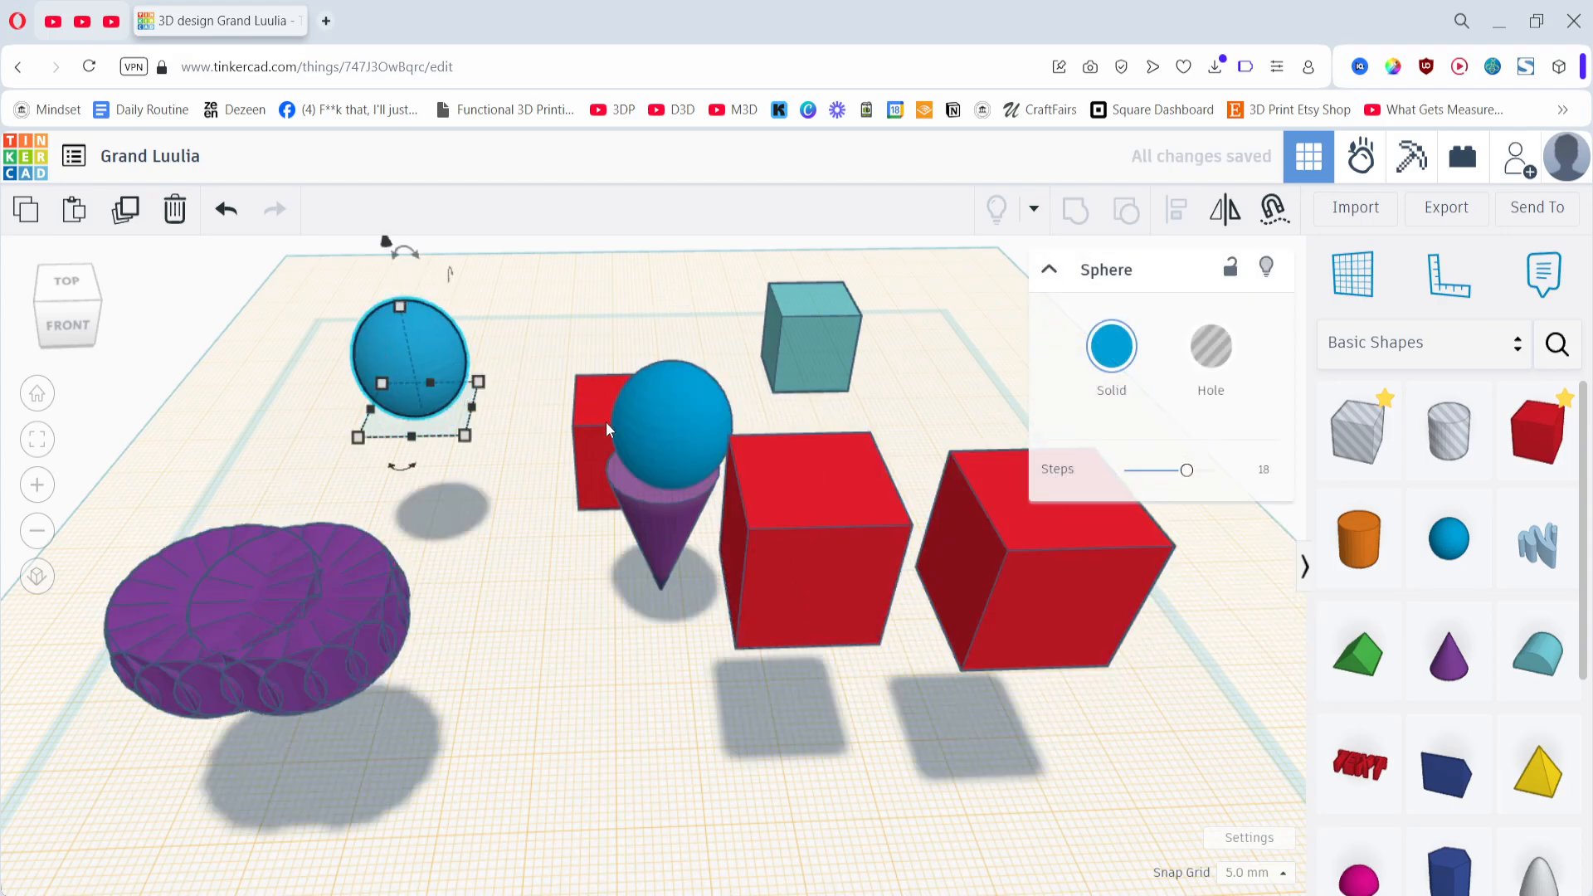
{"action": "left_click", "coordinate": [601, 423]}
{"action": "key", "text": "d"}
- Undo the shape drops, the sphere's move and the workplane placed on the cone
{"action": "key", "text": "ctrl+z"}
{"action": "key", "text": "ctrl+z"}
{"action": "key", "text": "ctrl+z"}
{"action": "key", "text": "ctrl+z"}
{"action": "key", "text": "ctrl+z"}
{"action": "key", "text": "ctrl+z"}
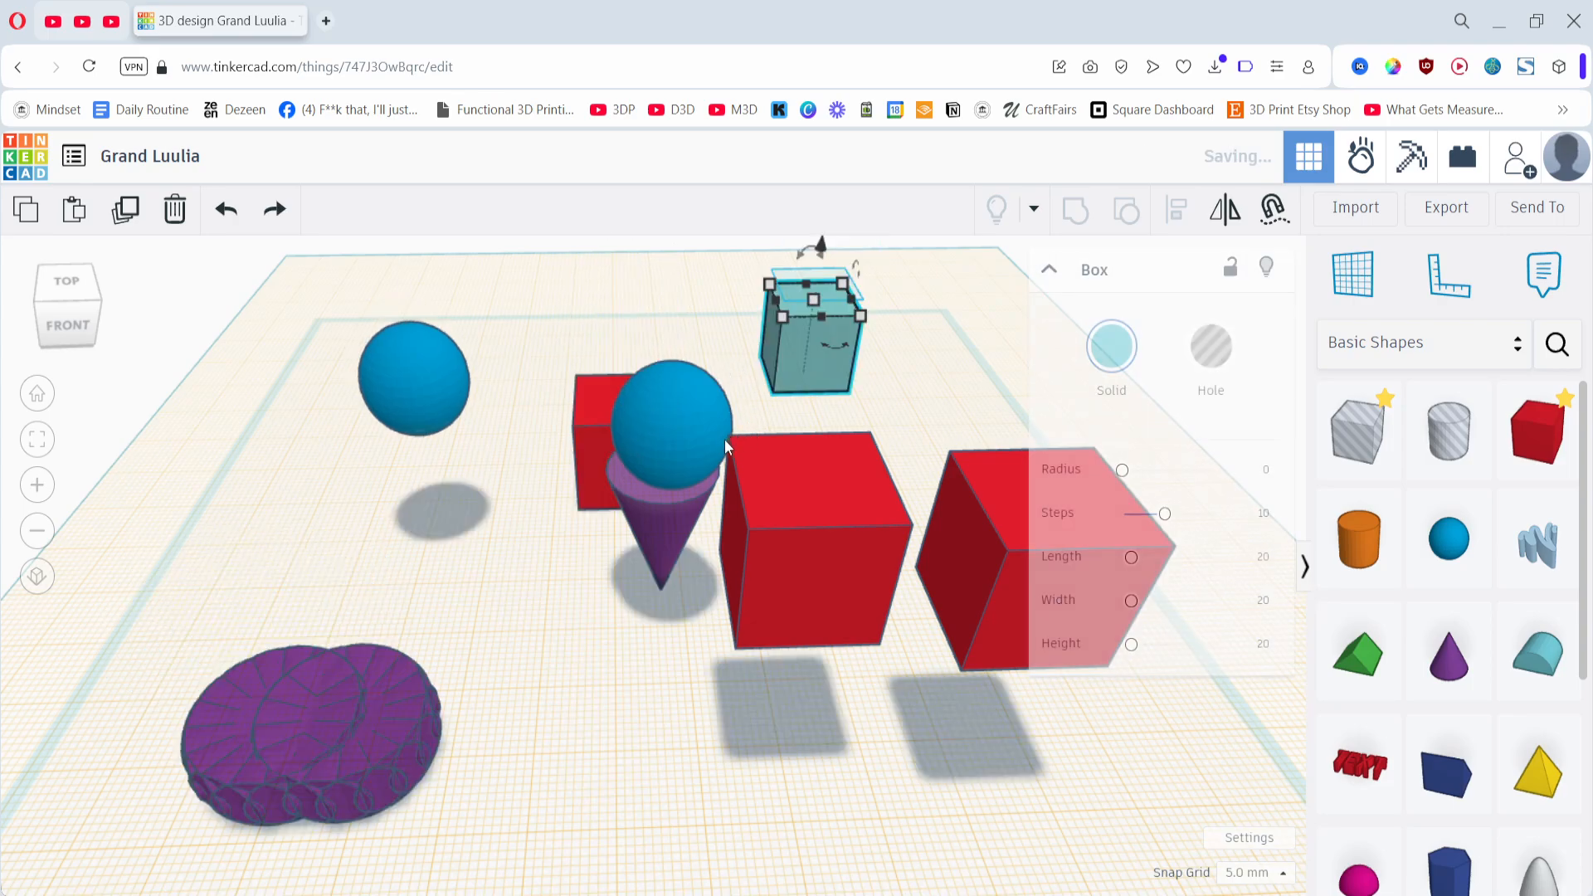
{"action": "key", "text": "ctrl+z"}
{"action": "left_click", "coordinate": [571, 671]}
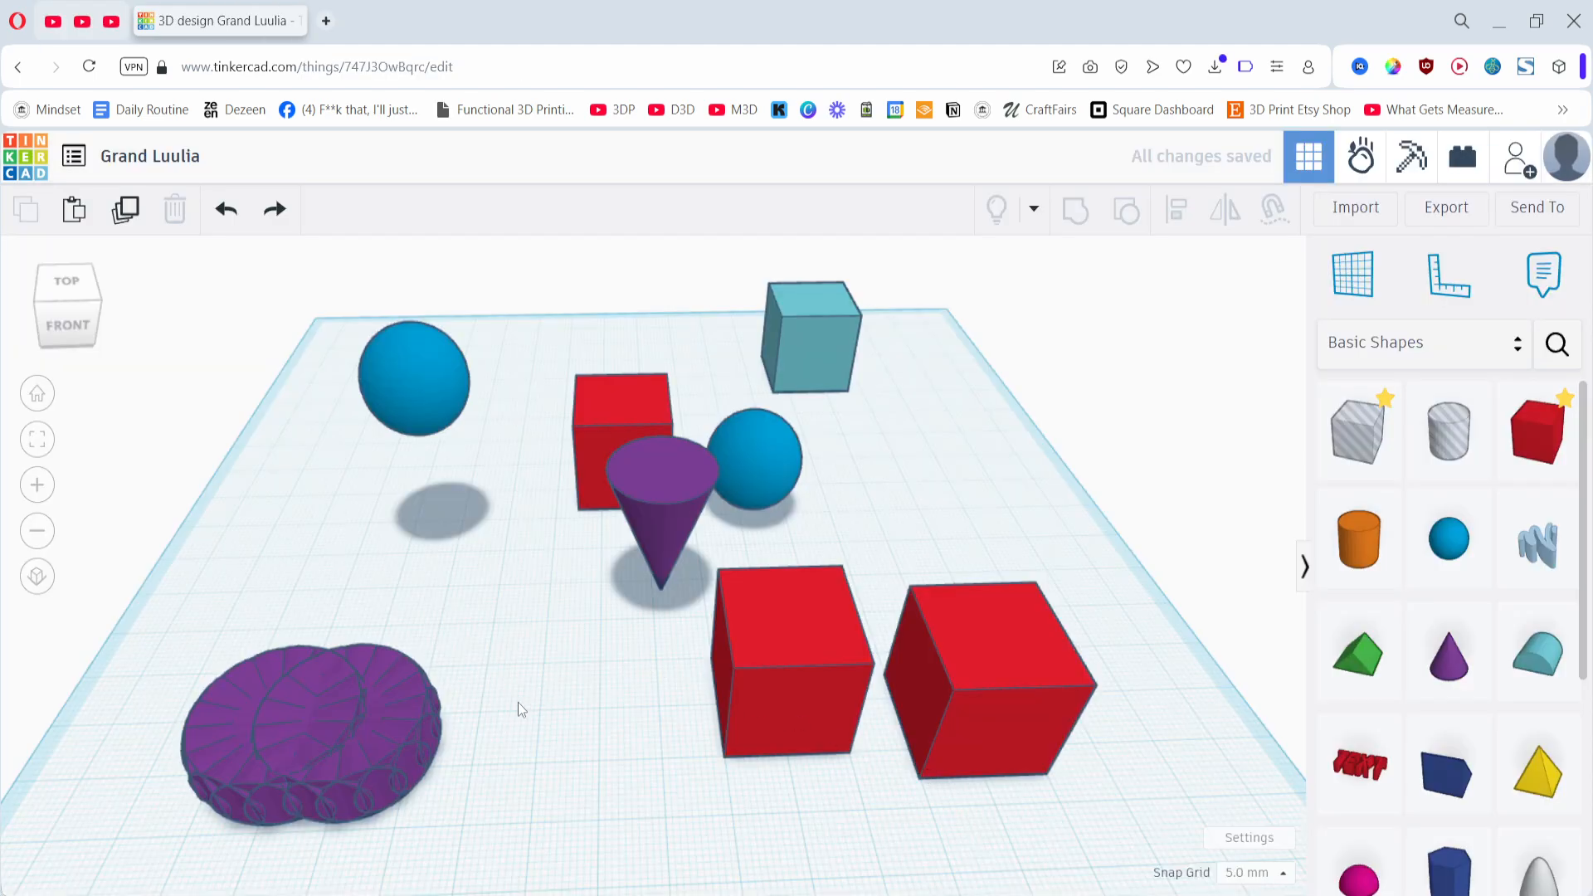
- Align the cone and the red box in front of it by their centers, and deselect them
{"action": "middle_click_drag", "start_coordinate": [518, 702], "coordinate": [463, 715]}
{"action": "left_click", "coordinate": [614, 551]}
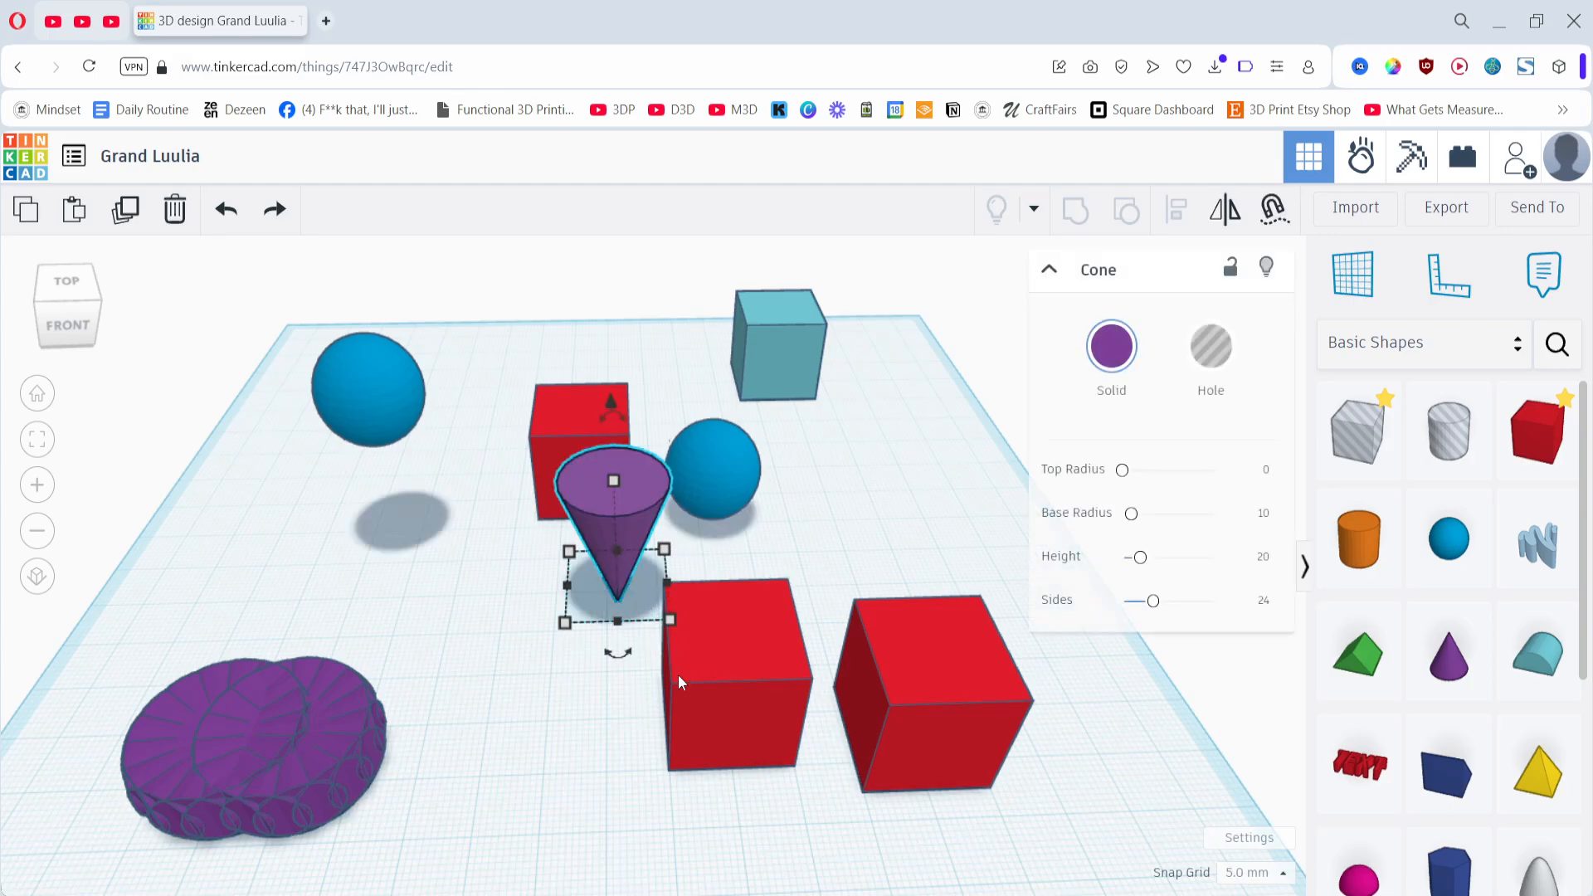
{"action": "left_click", "coordinate": [714, 731], "text": "shift"}
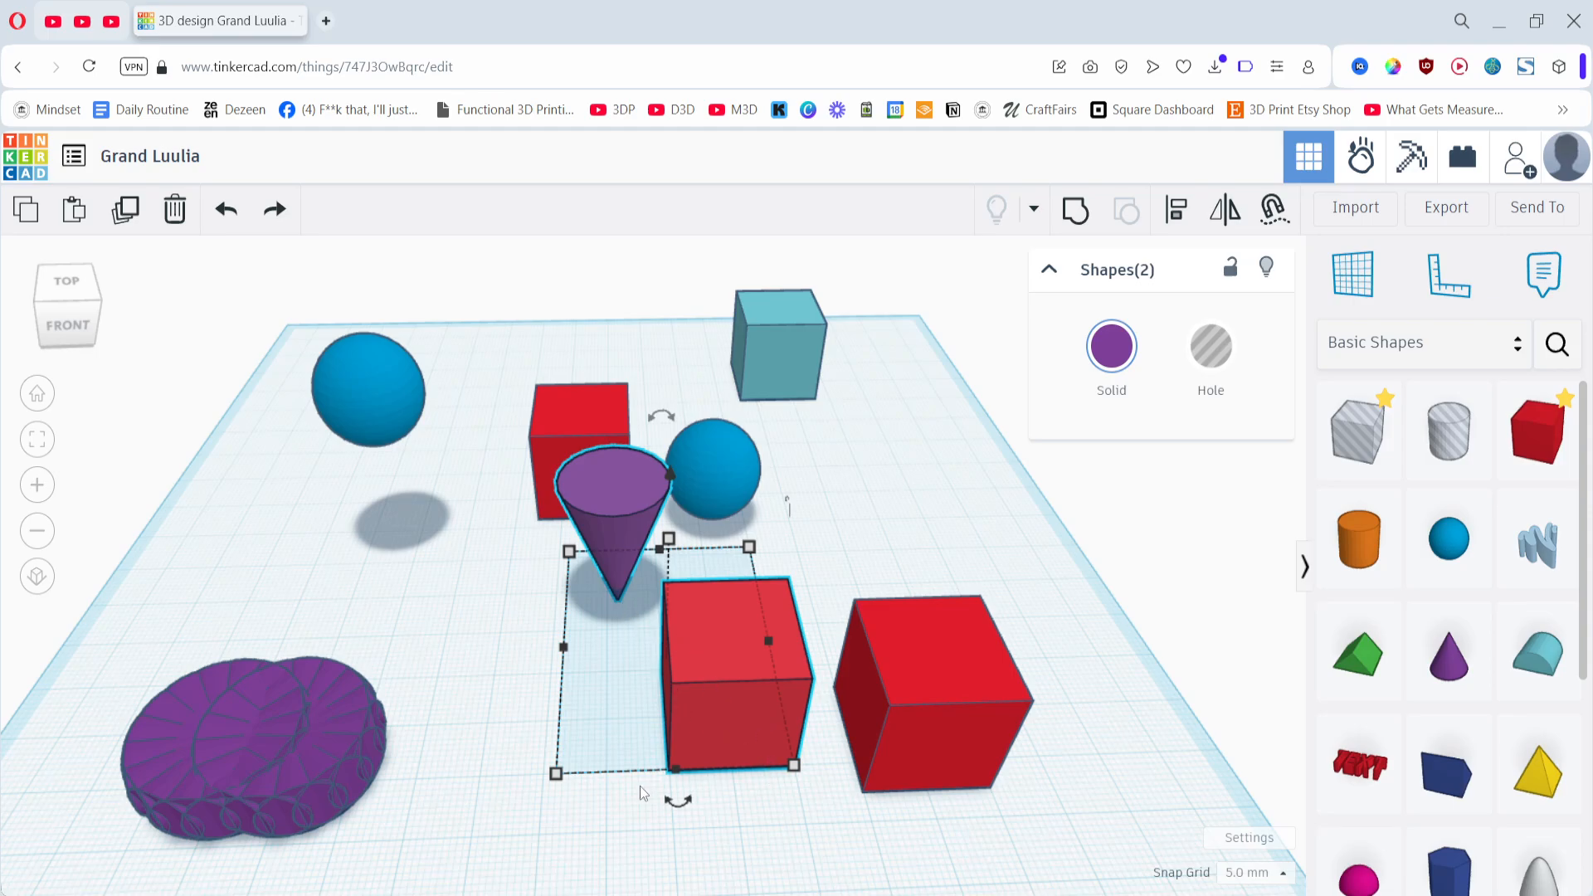
{"action": "key", "text": "l"}
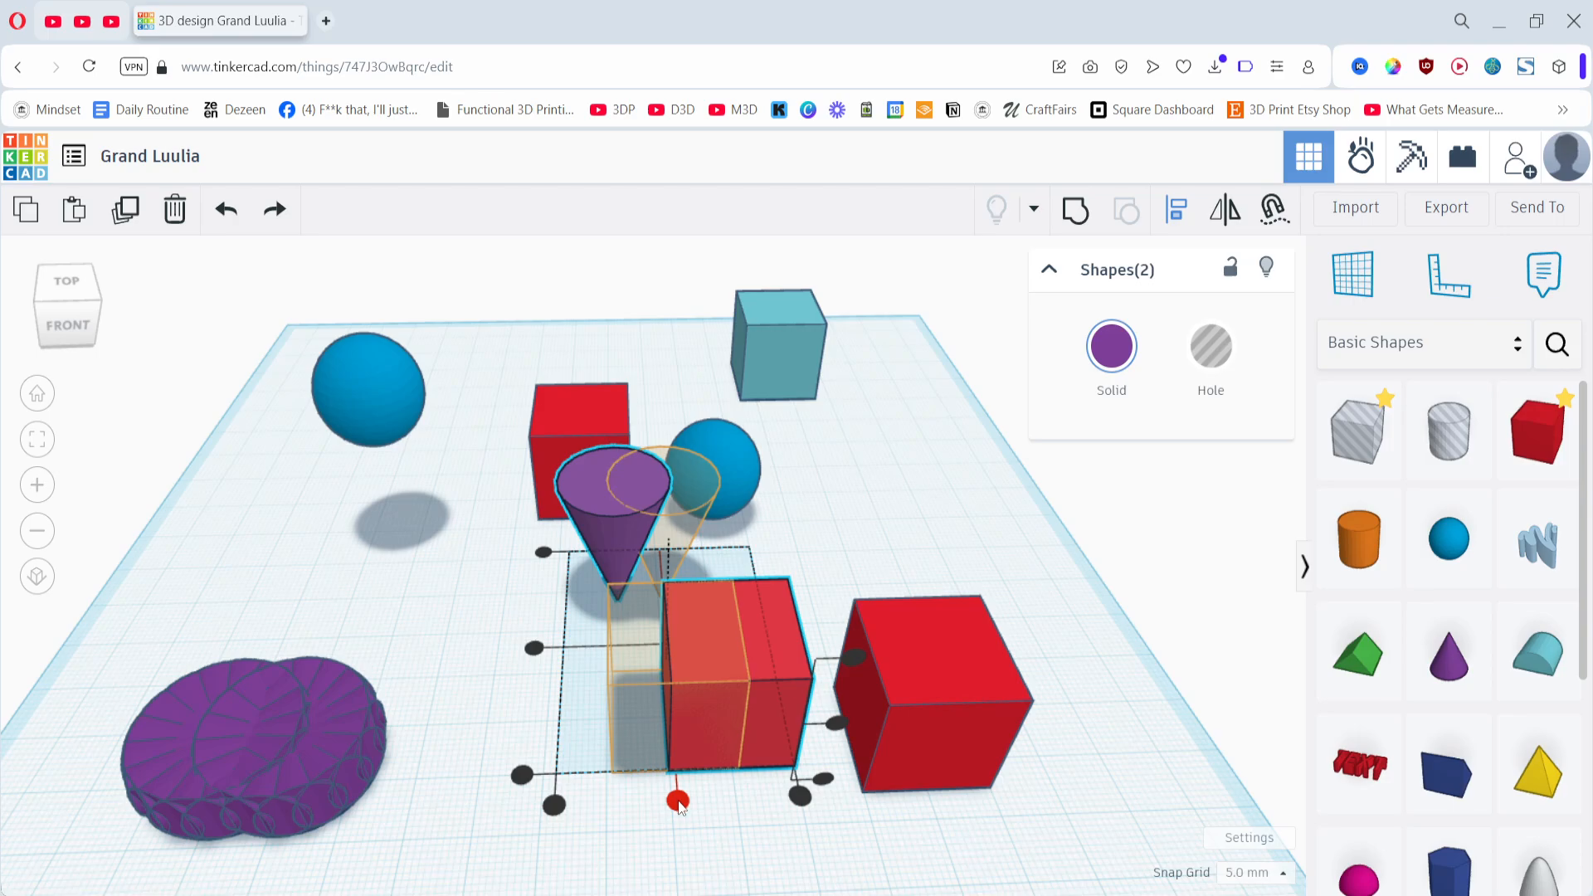
{"action": "left_click", "coordinate": [678, 801]}
{"action": "right_click_drag", "start_coordinate": [519, 725], "coordinate": [824, 693]}
{"action": "left_click", "coordinate": [624, 678]}
{"action": "left_click", "coordinate": [774, 689]}
{"action": "left_click", "coordinate": [729, 788]}
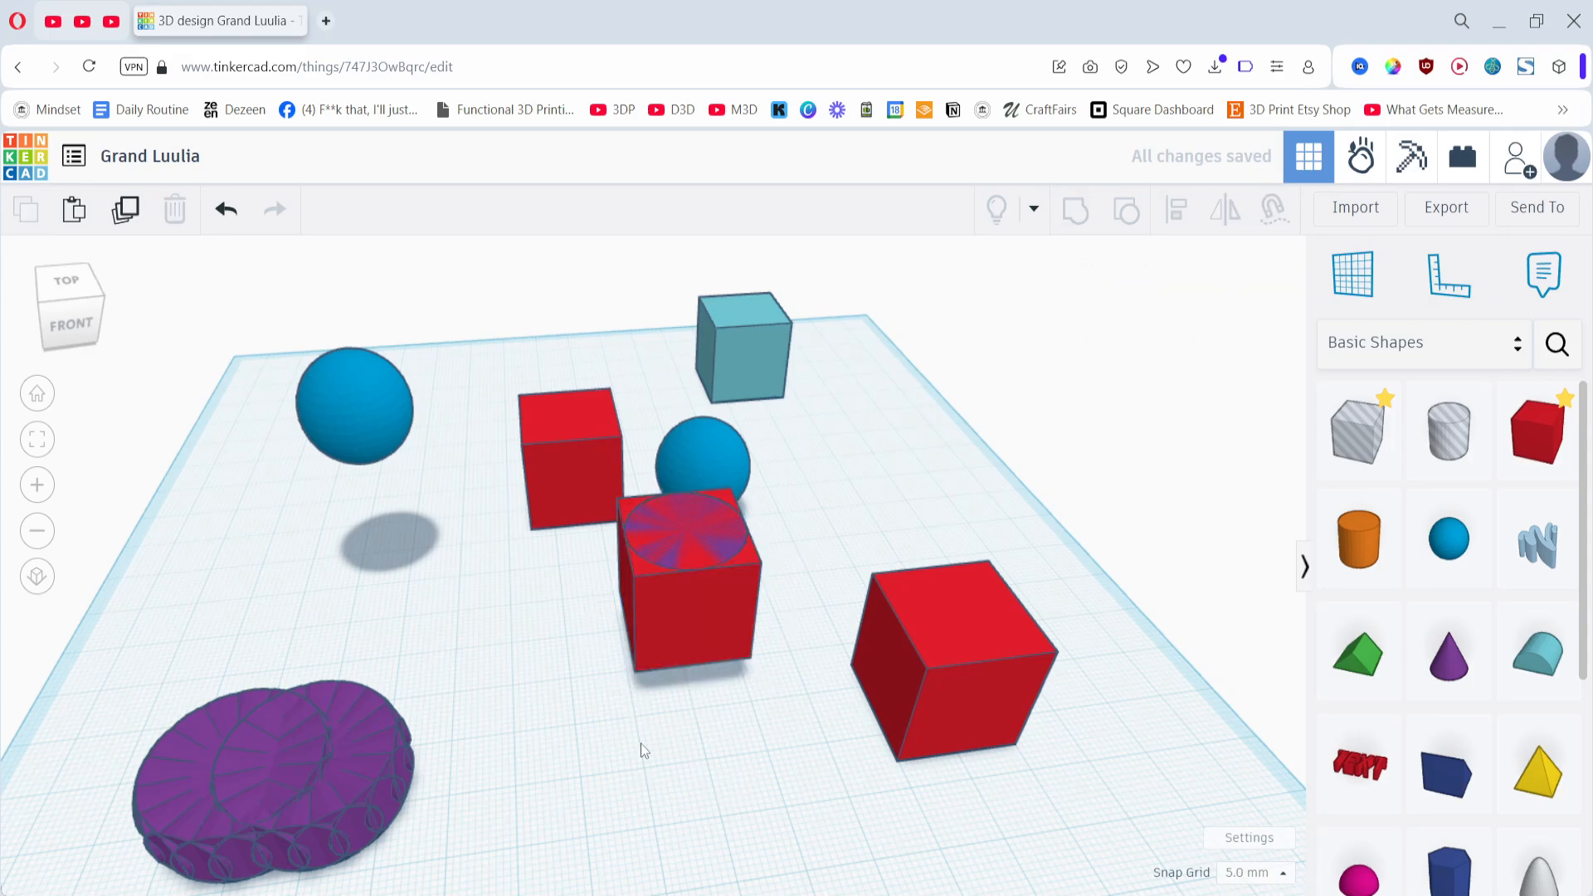
- Undo the alignments of the cone and the red box
{"action": "right_click_drag", "start_coordinate": [635, 749], "coordinate": [596, 744]}
{"action": "key", "text": "ctrl+z"}
{"action": "key", "text": "ctrl+z"}
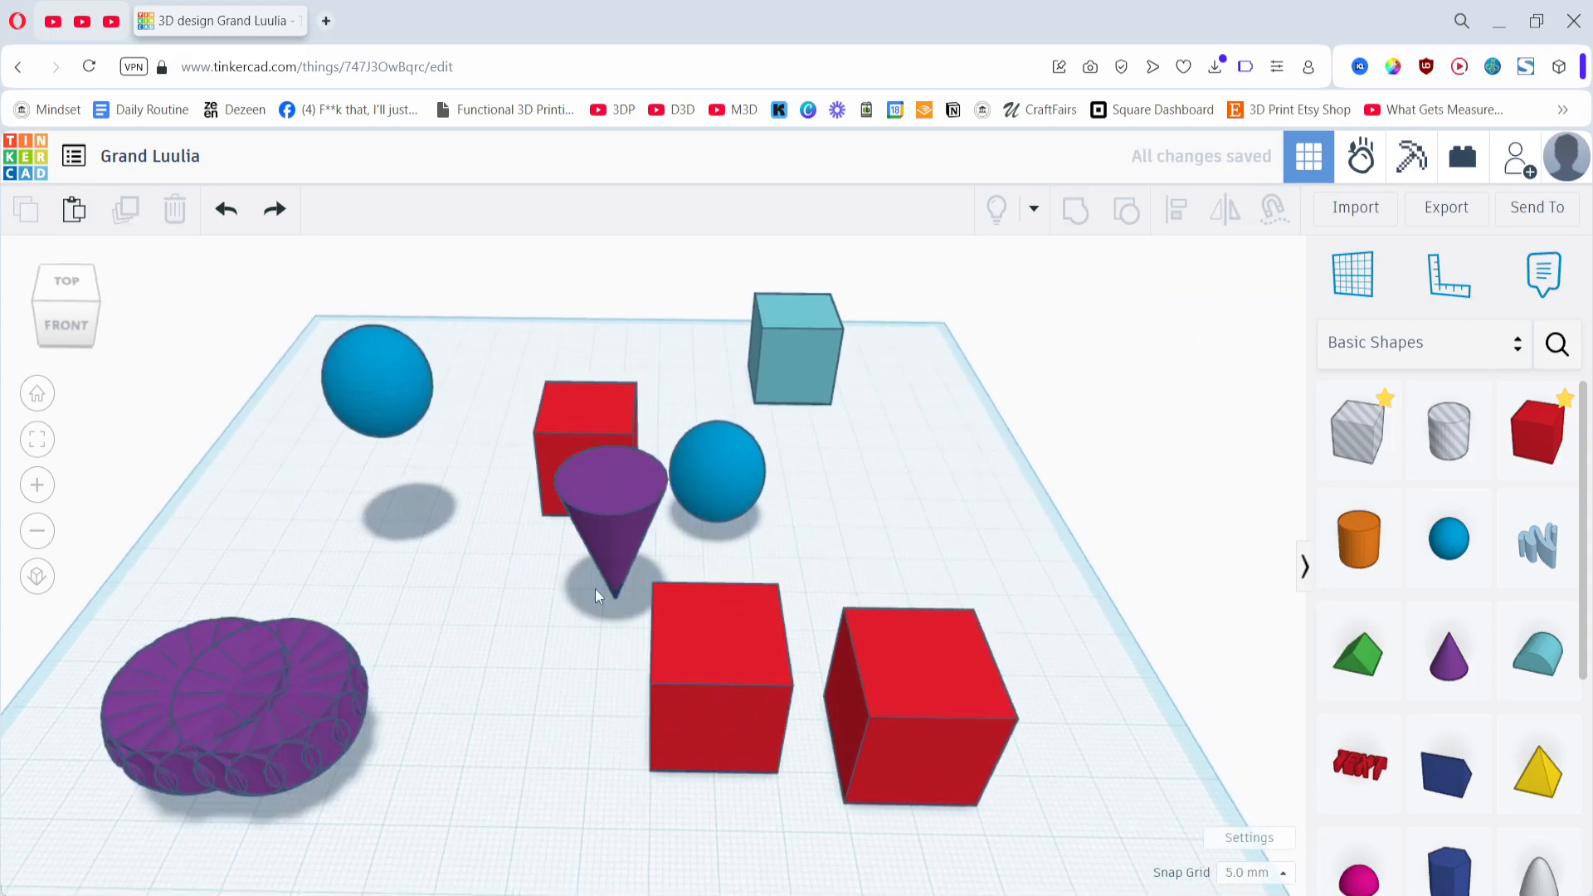
- Align the teal box, the sphere beside the cone and the two front red boxes by their centers, and undo the alignment
{"action": "left_click_drag", "start_coordinate": [708, 321], "coordinate": [918, 768]}
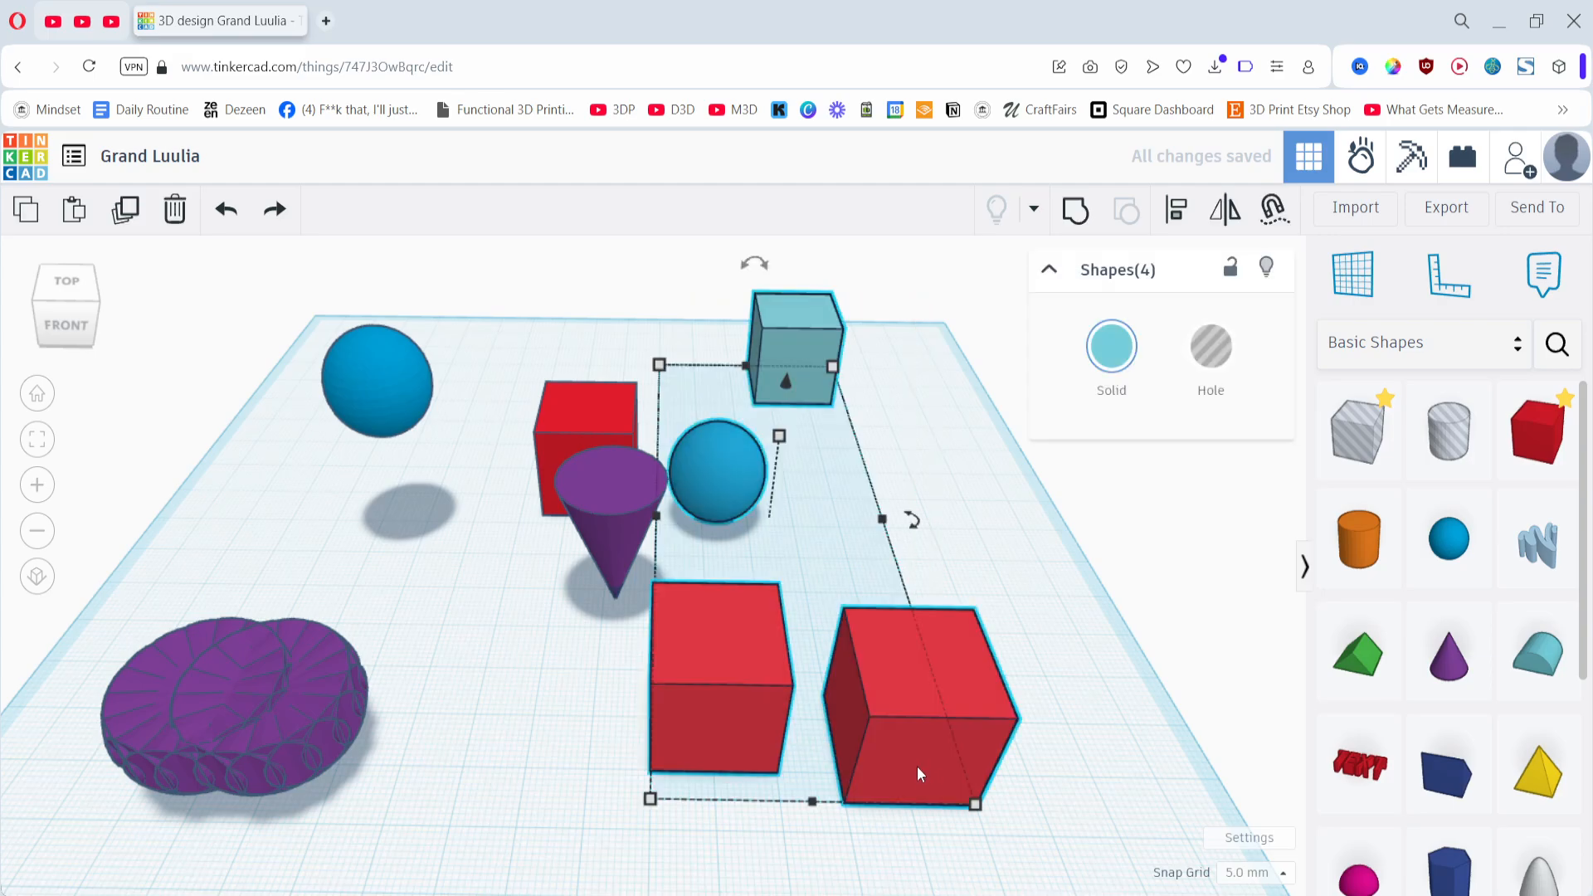
{"action": "key", "text": "l"}
{"action": "left_click", "coordinate": [817, 839]}
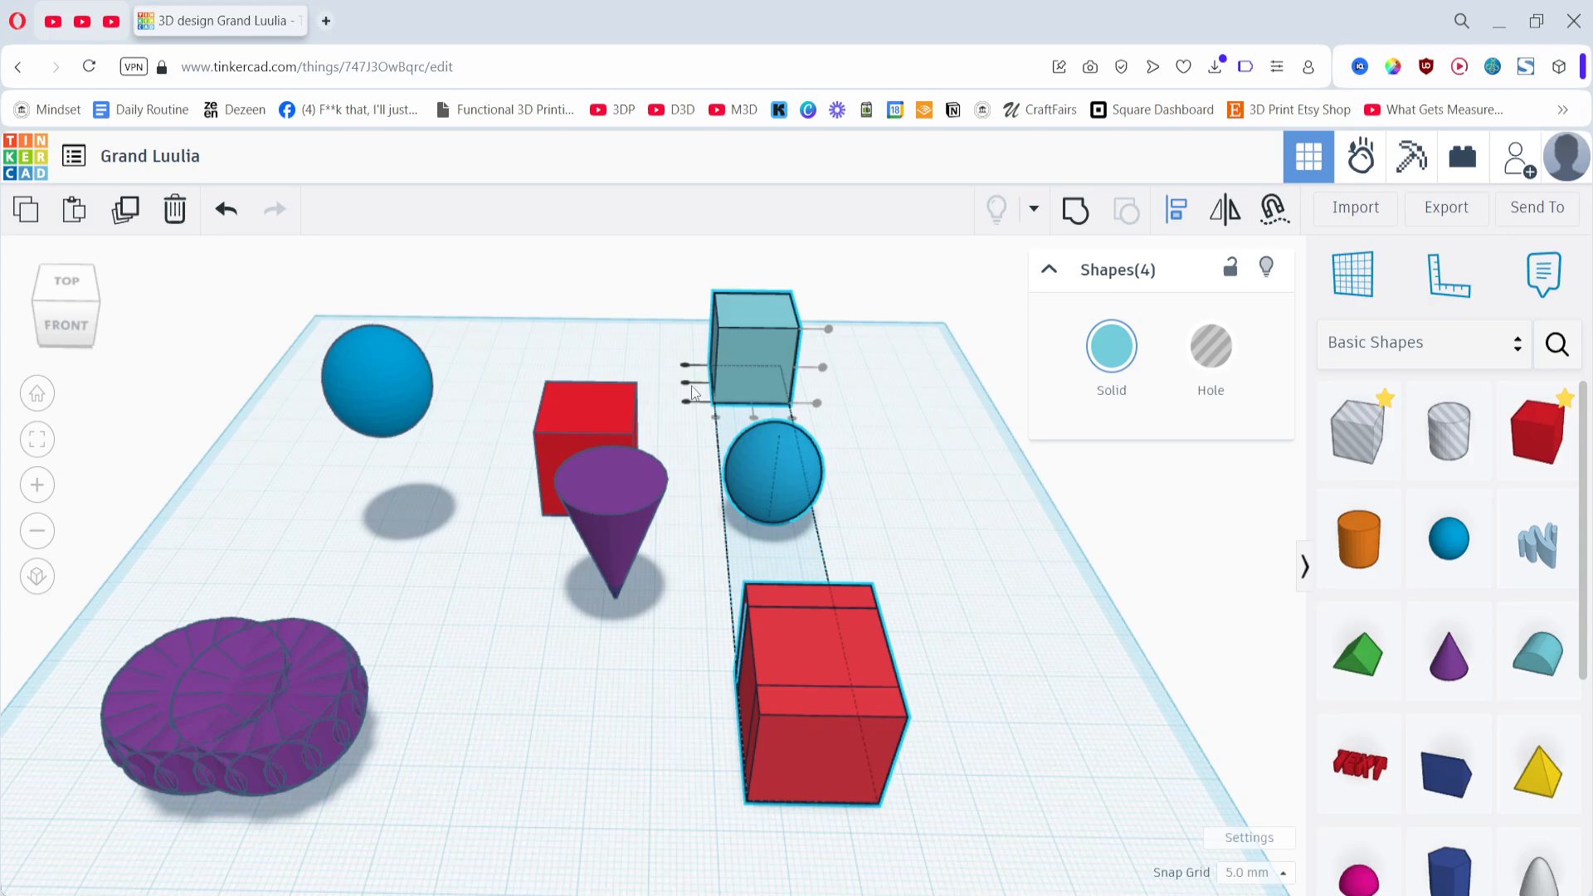
{"action": "left_click", "coordinate": [687, 384]}
{"action": "right_click_drag", "start_coordinate": [756, 415], "coordinate": [753, 561]}
{"action": "key", "text": "ctrl+z"}
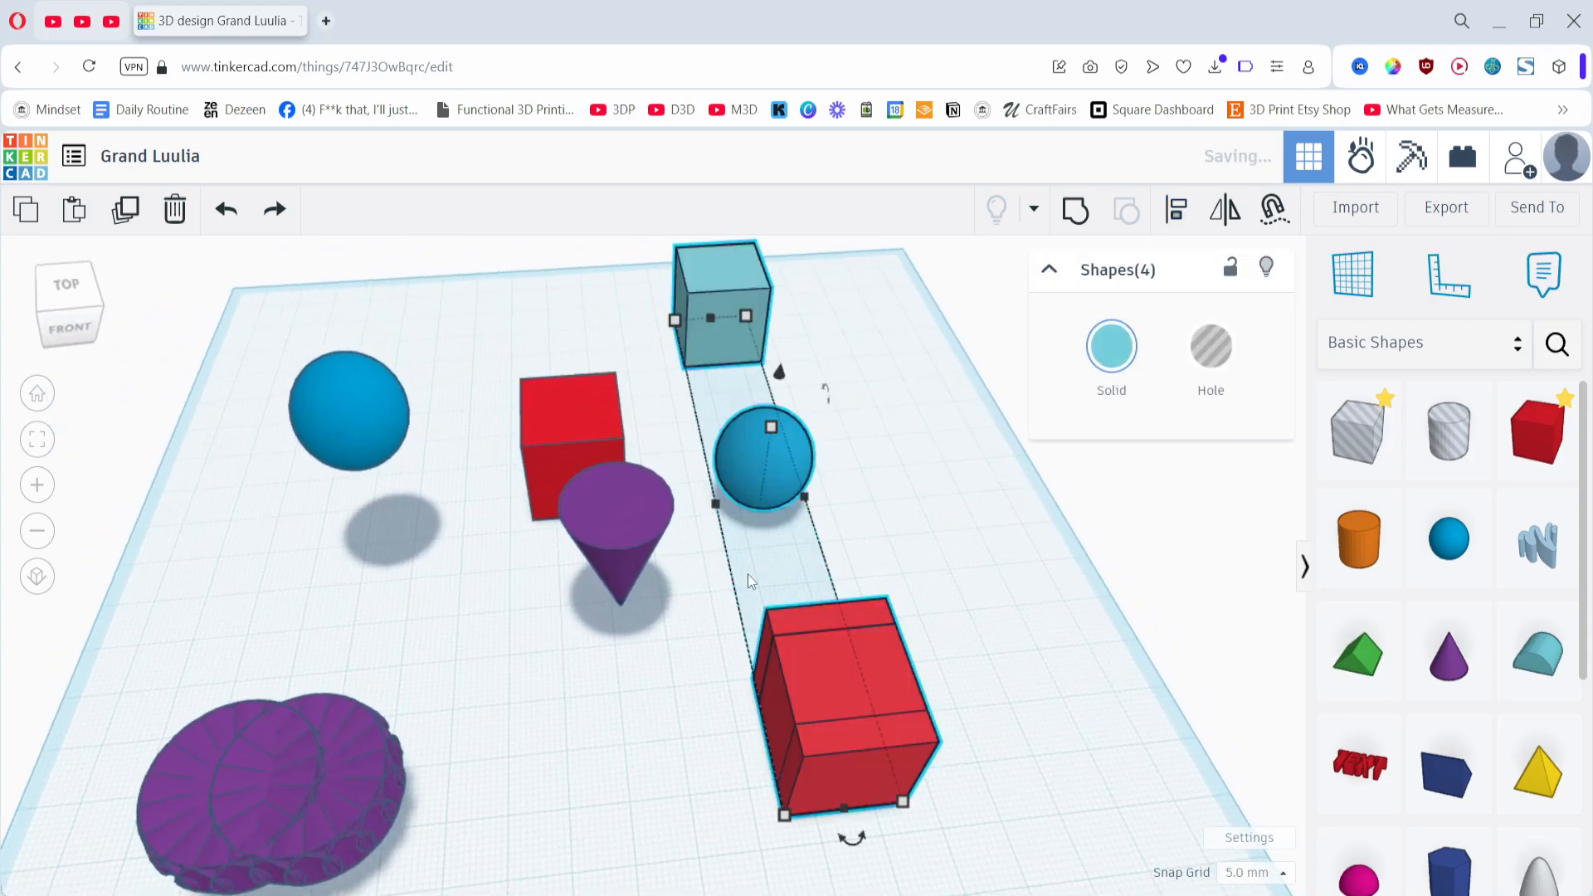
{"action": "left_click", "coordinate": [579, 680]}
- Mirror the purple cone vertically, flip it back, and mirror it along its width
{"action": "right_click_drag", "start_coordinate": [559, 696], "coordinate": [524, 590]}
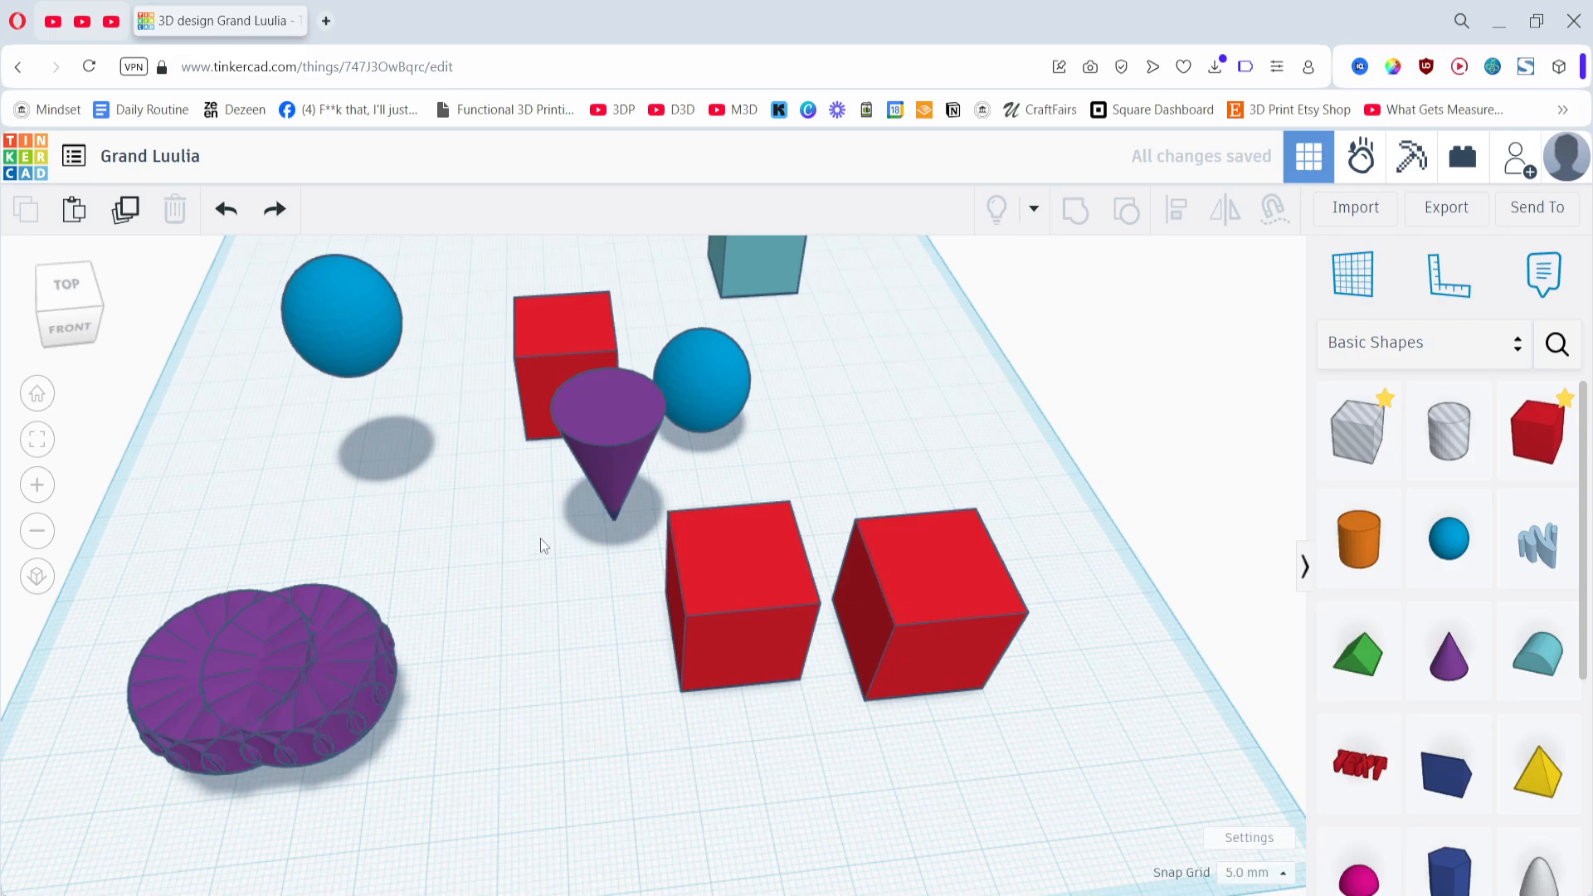
{"action": "right_click_drag", "start_coordinate": [540, 540], "coordinate": [611, 459]}
{"action": "left_click", "coordinate": [610, 461]}
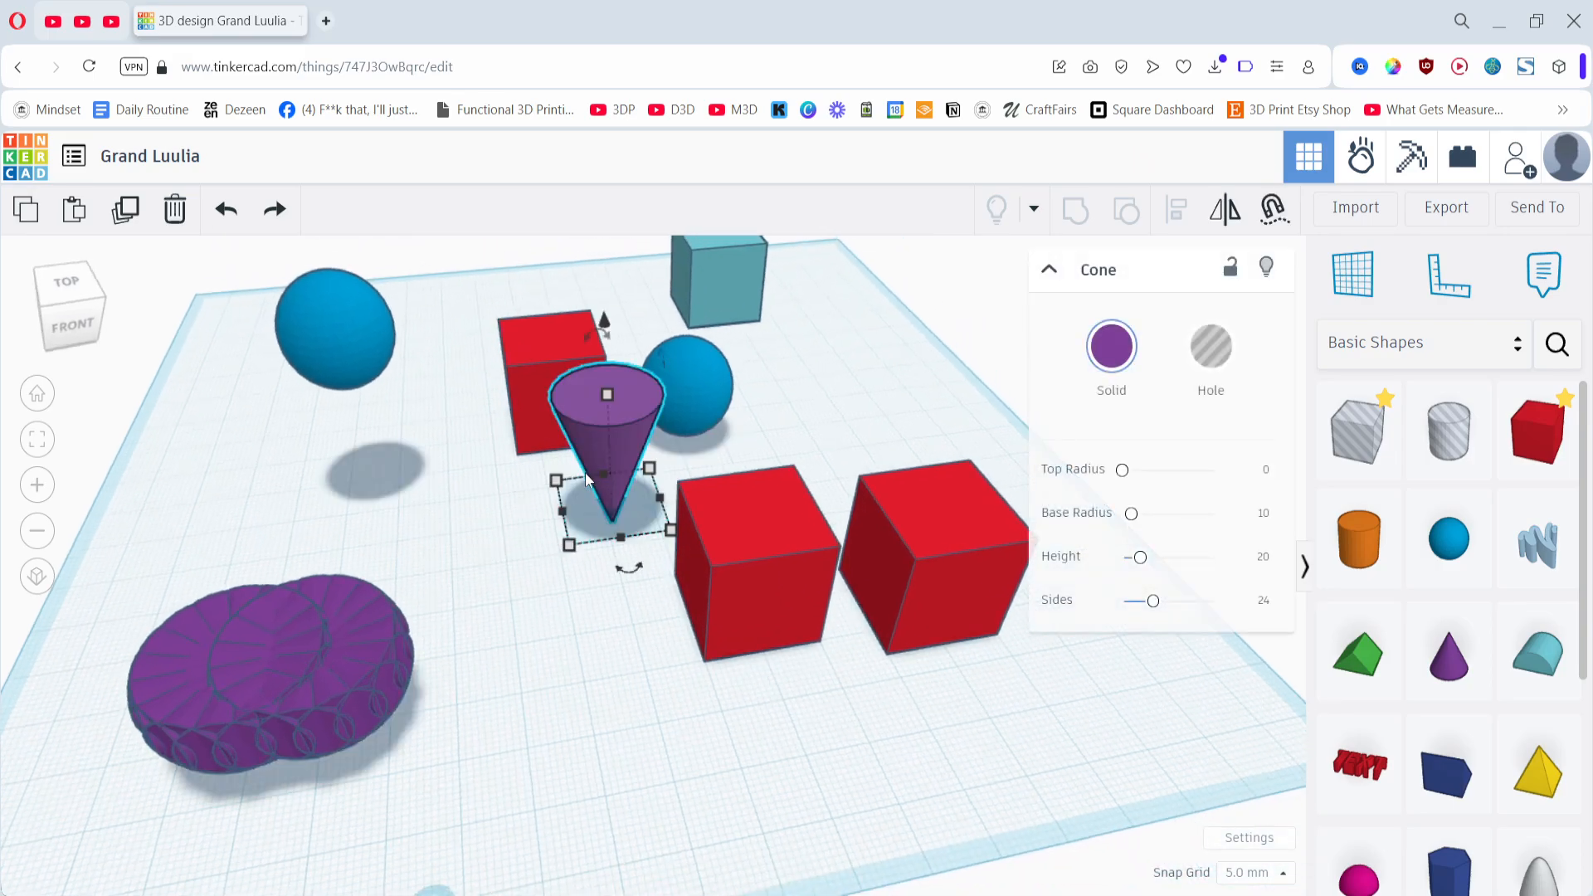
{"action": "key", "text": "m"}
{"action": "left_click", "coordinate": [705, 470]}
{"action": "left_click", "coordinate": [706, 467]}
{"action": "left_click", "coordinate": [610, 561]}
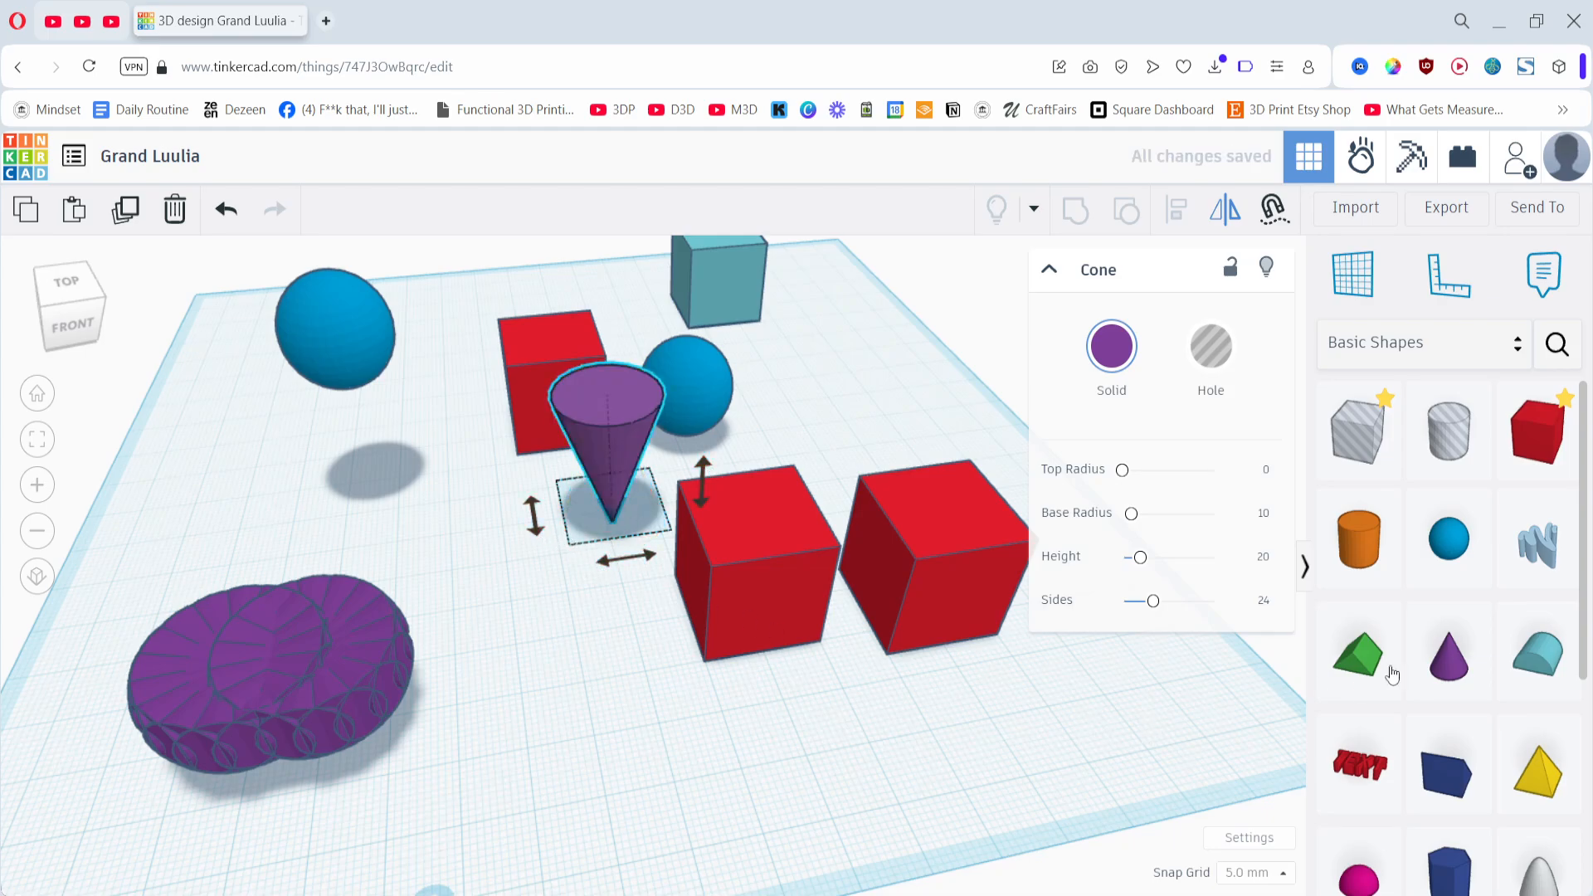
- Place a Scribble shape near the front edge of the workplane, drawn as one curving zigzag stroke
{"action": "left_click", "coordinate": [1549, 541]}
{"action": "left_click", "coordinate": [572, 804]}
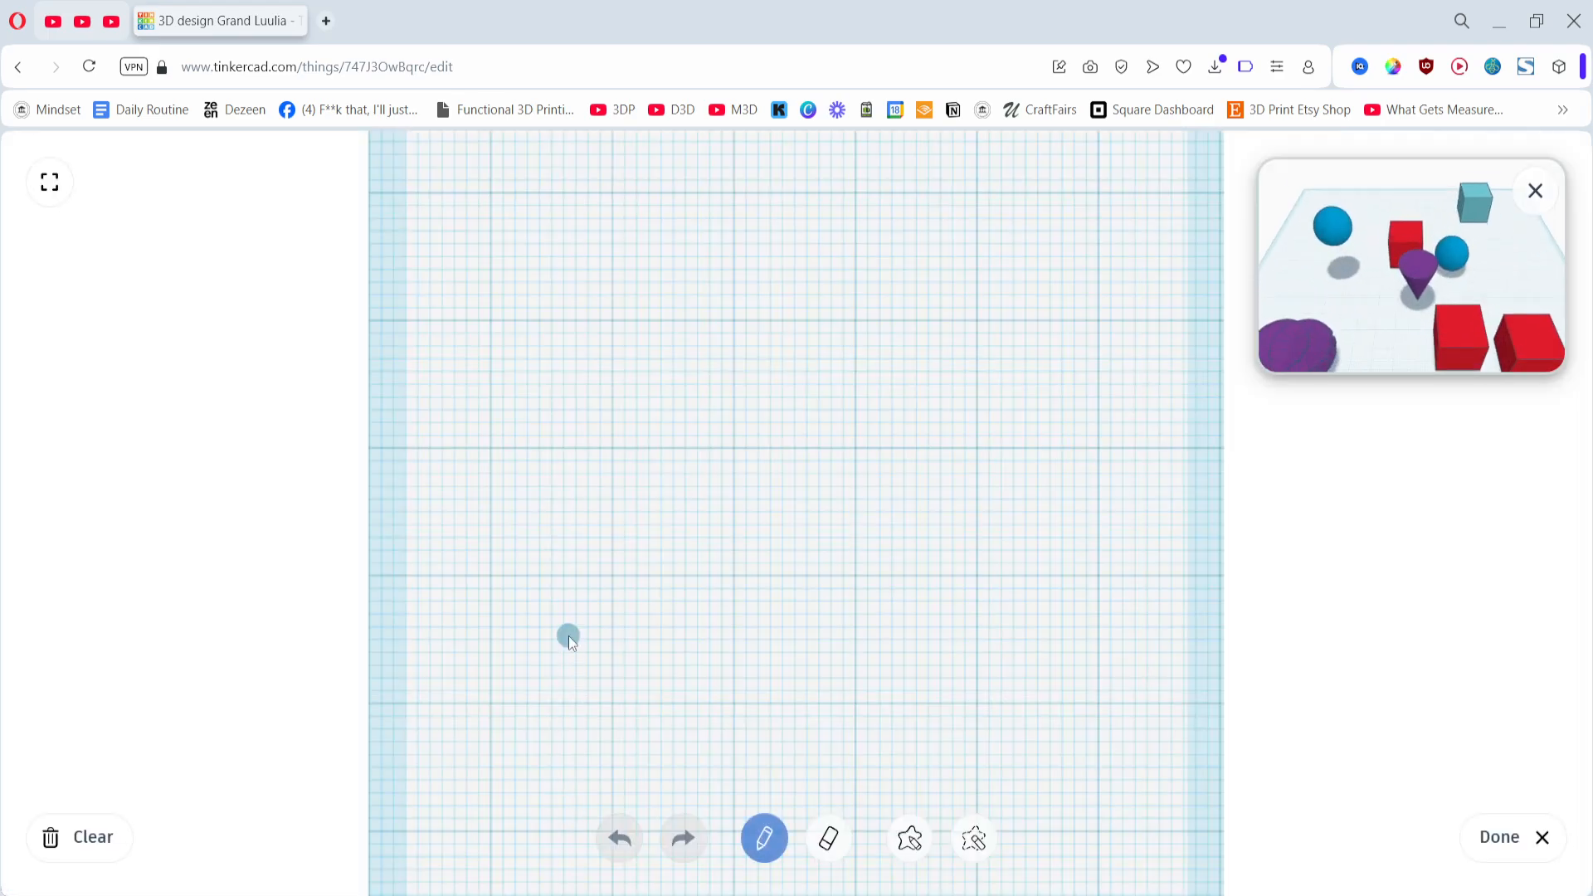
{"action": "mouse_move", "coordinate": [606, 528]}
{"action": "left_mouse_down"}
{"action": "mouse_move", "coordinate": [838, 438]}
{"action": "mouse_move", "coordinate": [708, 699]}
{"action": "mouse_move", "coordinate": [900, 758]}
{"action": "left_mouse_up"}
{"action": "left_click", "coordinate": [1489, 836]}
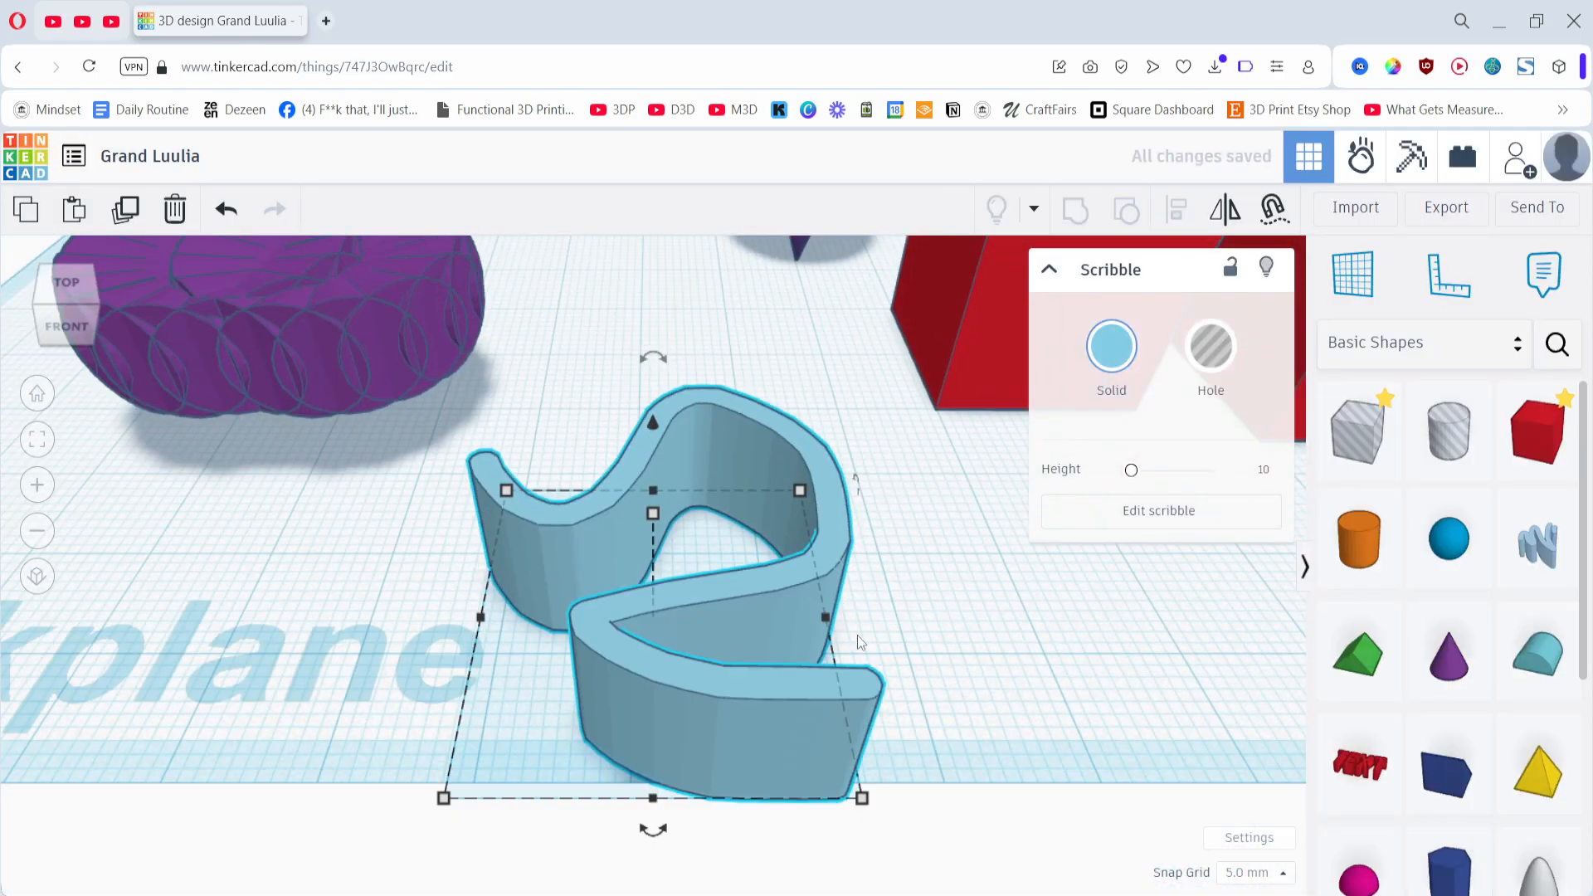
- Mirror the scribble shape repeatedly along its width and its depth
{"action": "left_click", "coordinate": [710, 803]}
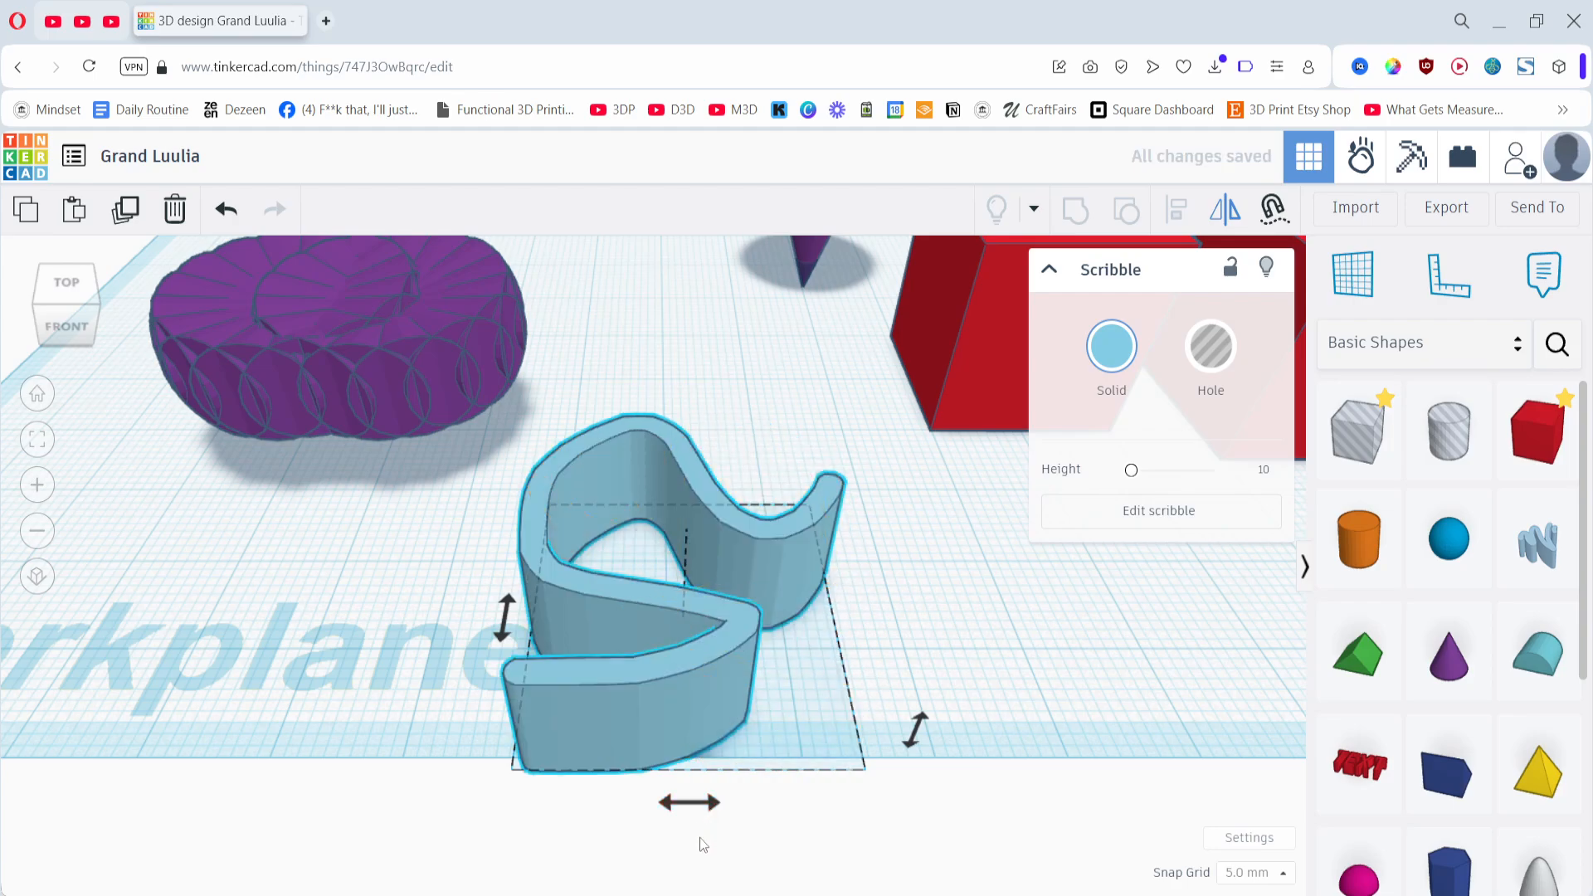
{"action": "left_click", "coordinate": [693, 806]}
{"action": "left_click", "coordinate": [504, 623]}
{"action": "left_click", "coordinate": [420, 635]}
{"action": "left_click", "coordinate": [544, 575]}
{"action": "key", "text": "m"}
{"action": "left_click", "coordinate": [507, 624]}
{"action": "left_click", "coordinate": [681, 803]}
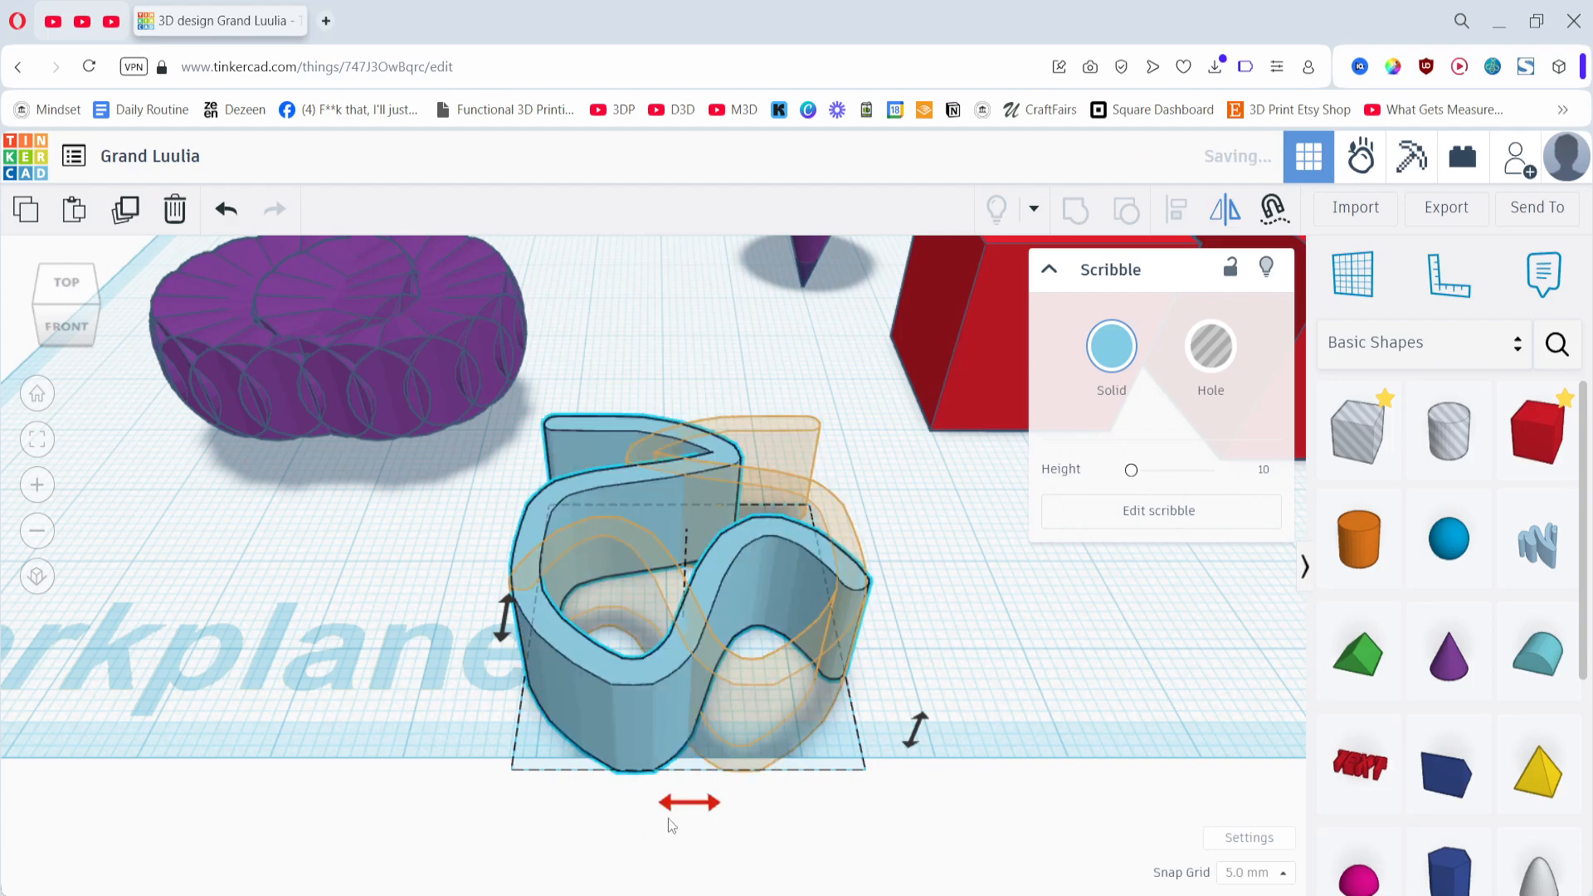
- Move the scribble about 16 mm back and 5 mm sideways, away from the front edge of the workplane
{"action": "mouse_move", "coordinate": [784, 680]}
{"action": "left_mouse_down"}
{"action": "mouse_move", "coordinate": [789, 602]}
{"action": "mouse_move", "coordinate": [749, 465]}
{"action": "left_mouse_up"}
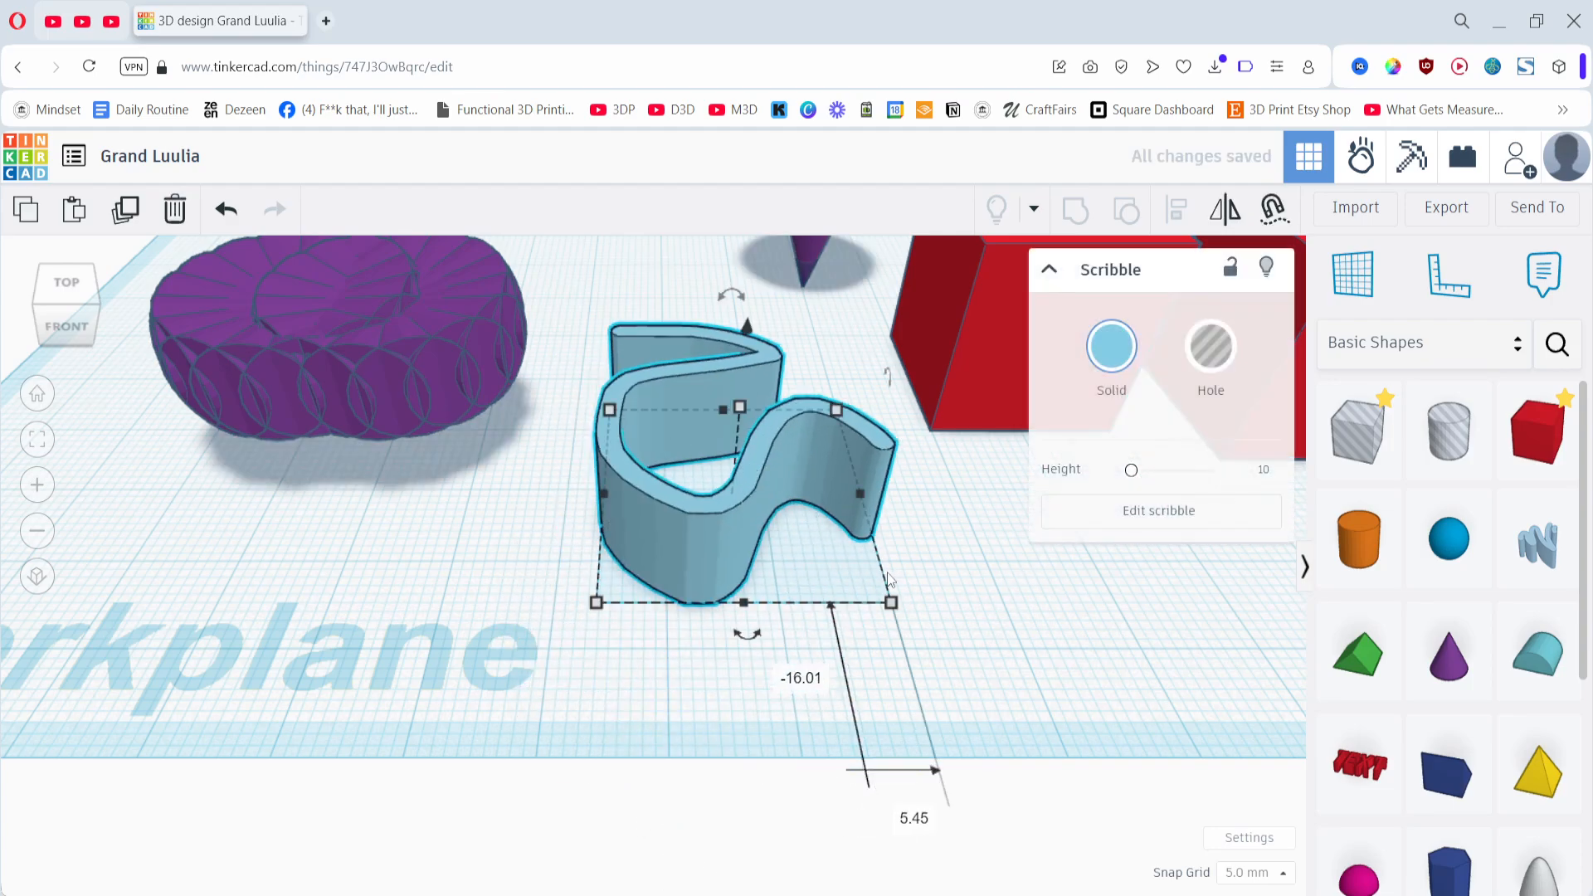
{"action": "scroll", "coordinate": [959, 551], "scroll_direction": "down", "scroll_amount": 5}
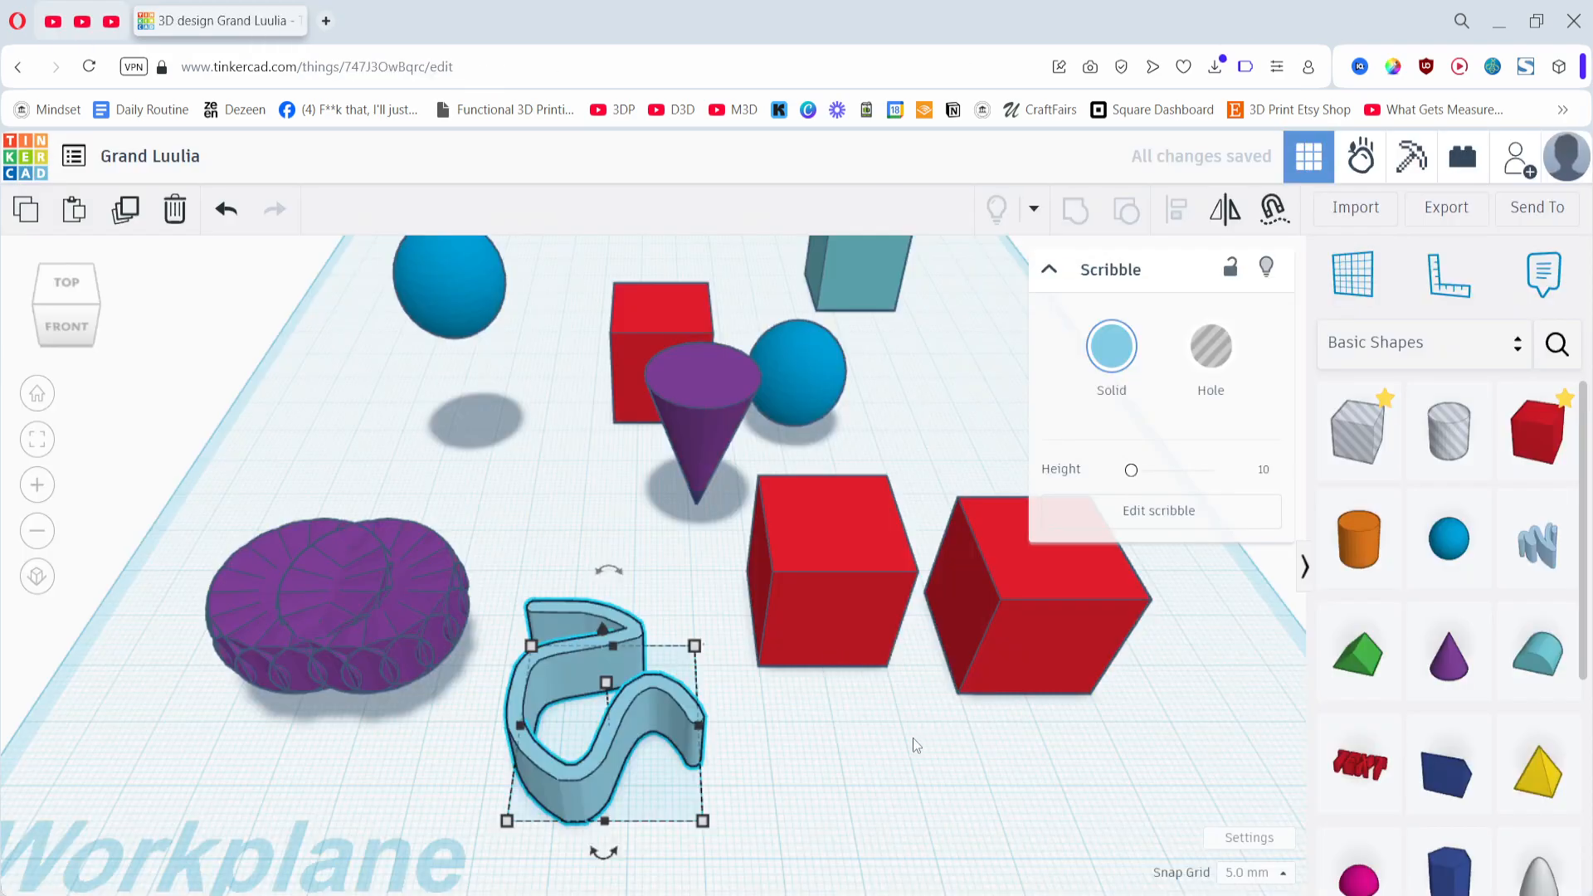
{"action": "middle_click_drag", "start_coordinate": [914, 738], "coordinate": [749, 715]}
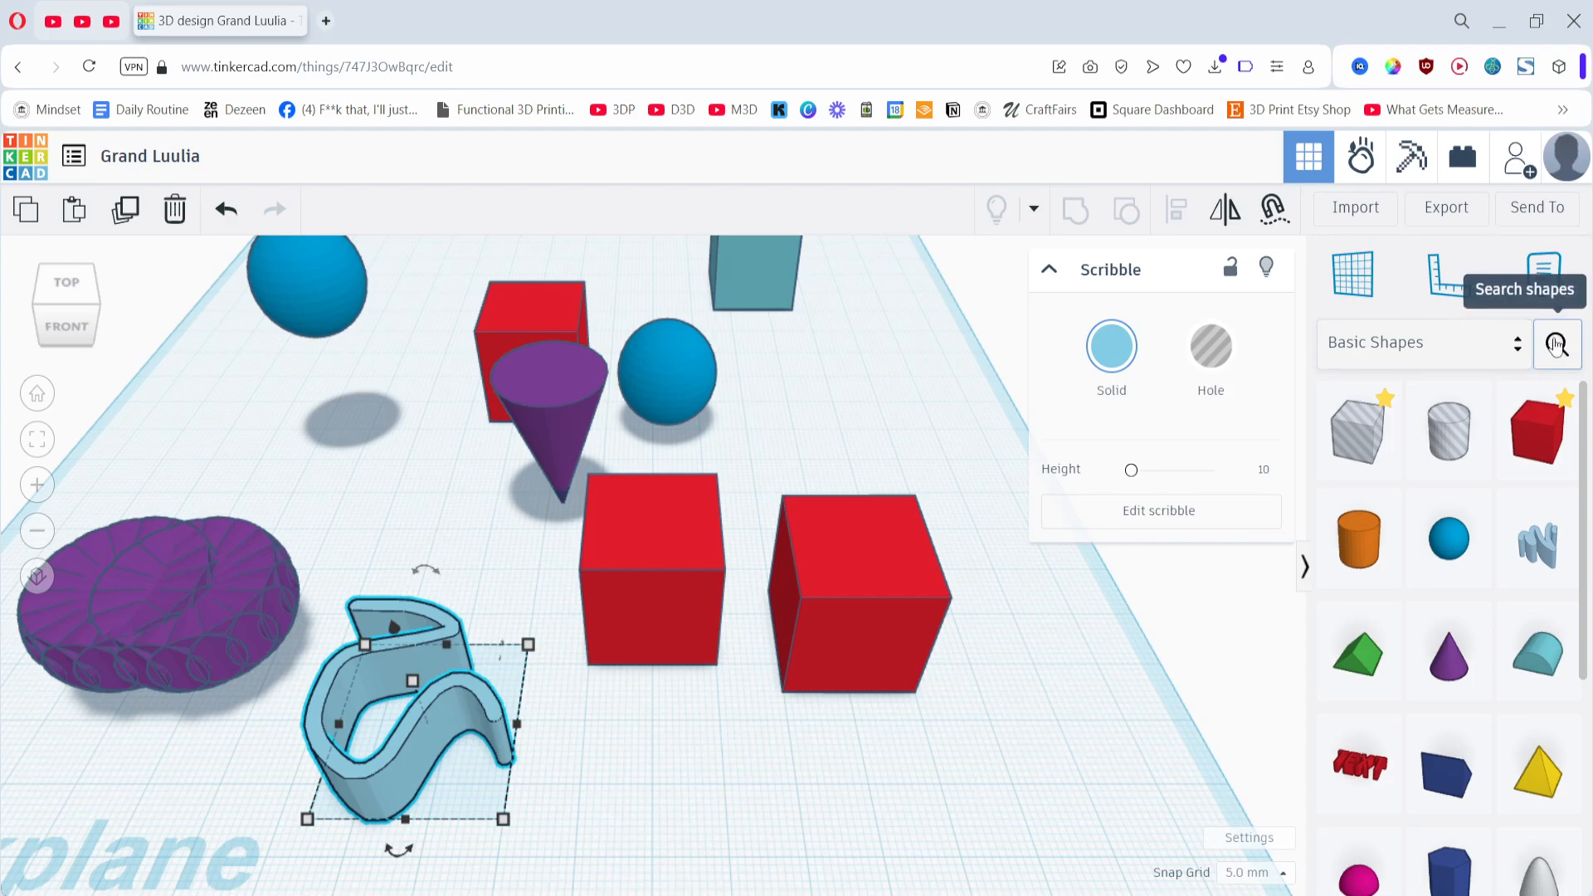
- Search the community shapes for "aa" and "hi", and place the magenta adjustable box near the front of the workplane
{"action": "left_click", "coordinate": [1551, 343]}
{"action": "left_click", "coordinate": [1404, 282]}
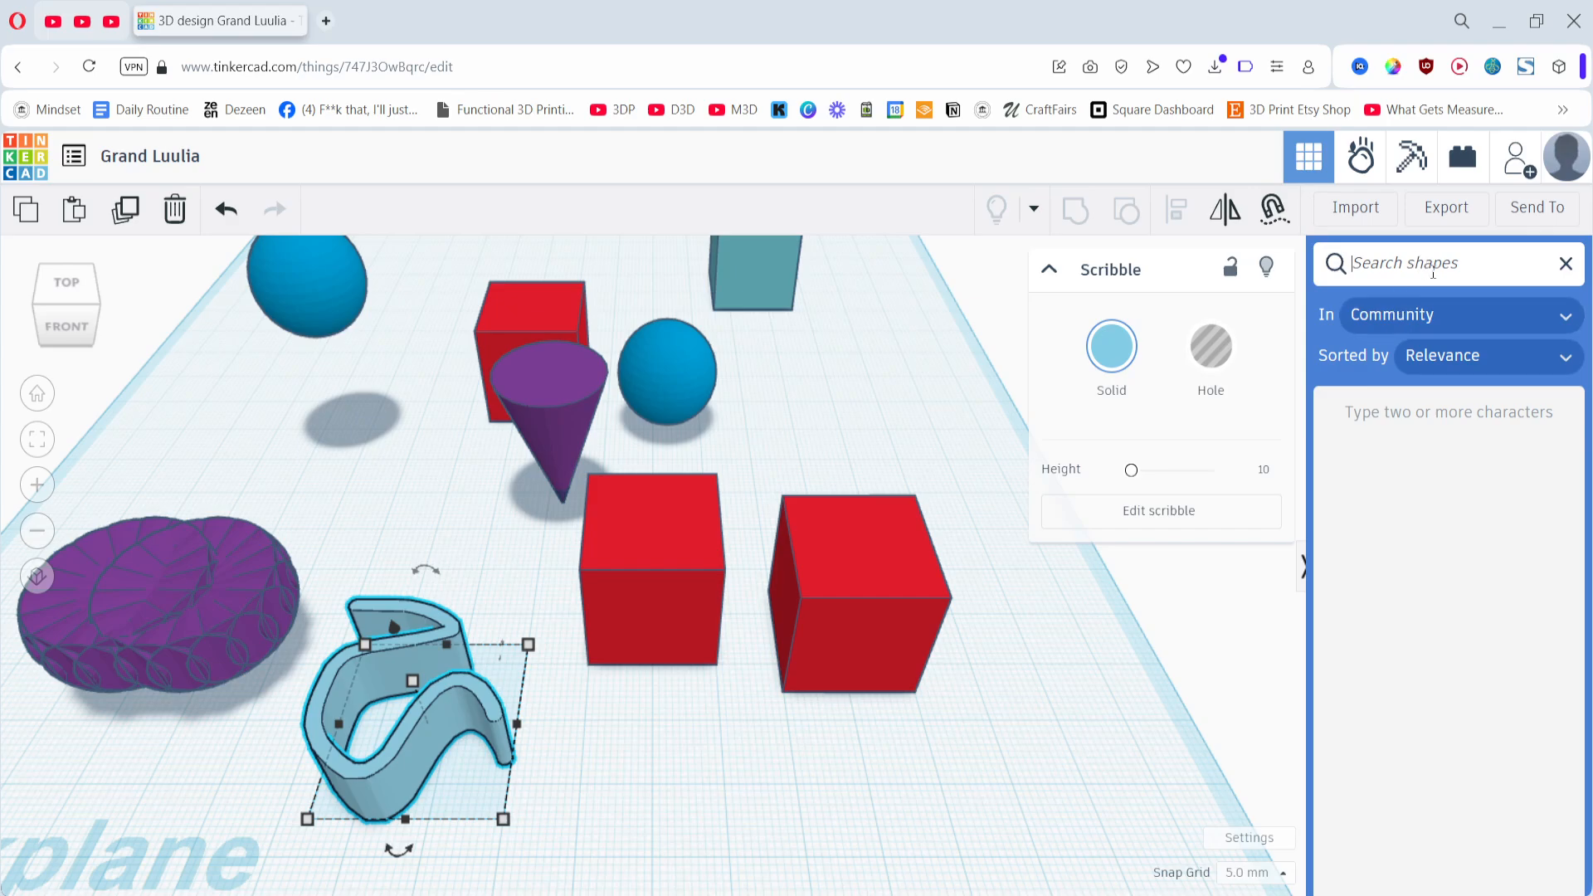
{"action": "type", "text": "aa"}
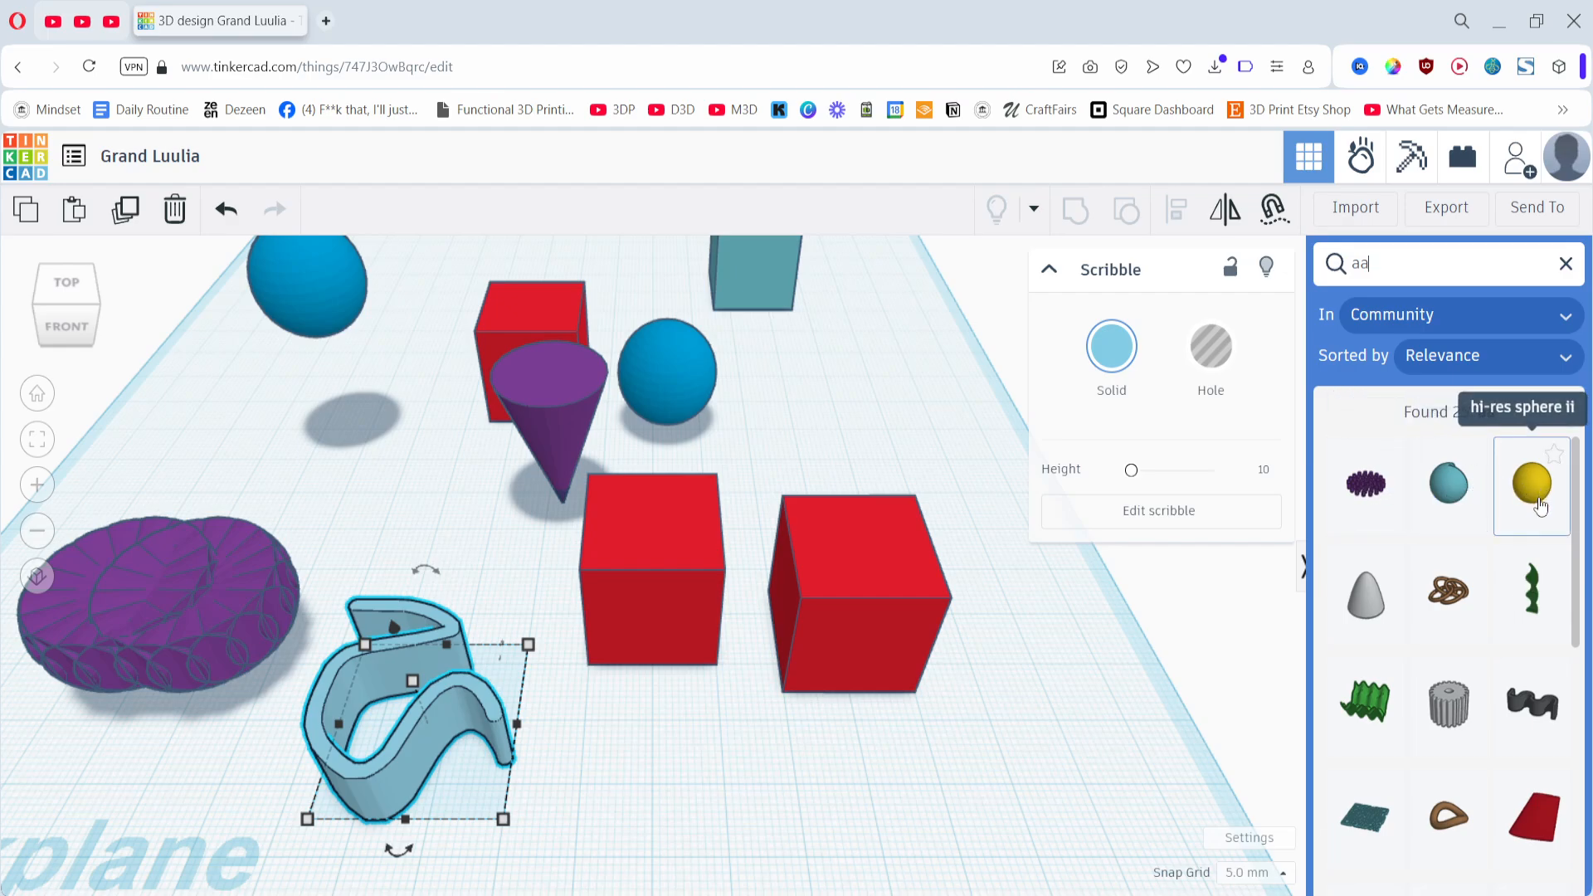
{"action": "scroll", "coordinate": [1511, 595], "scroll_direction": "down", "scroll_amount": 3}
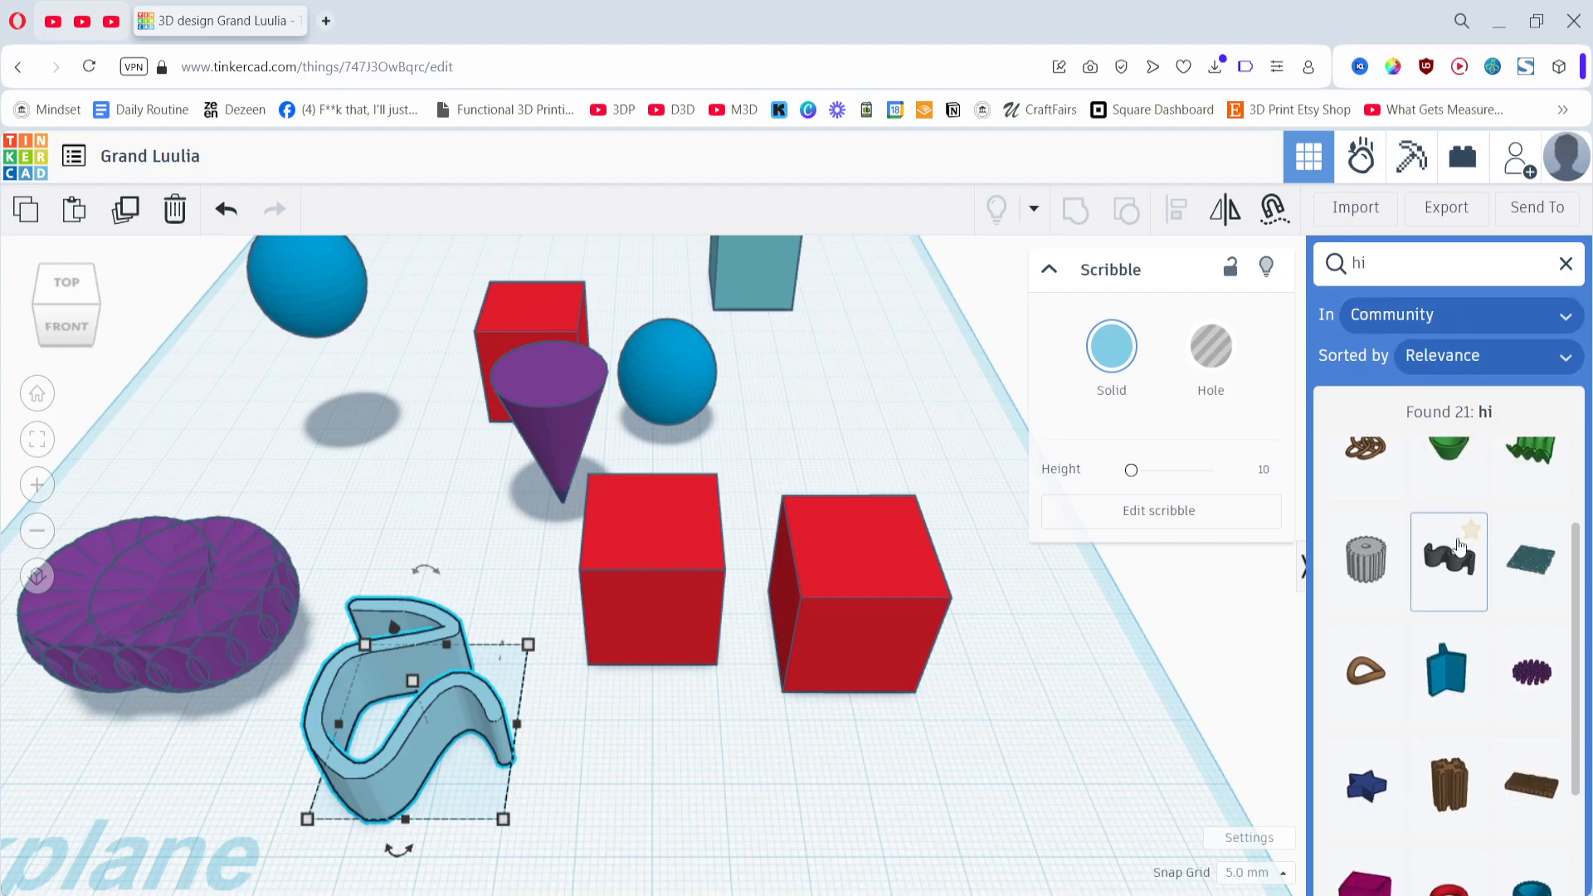
{"action": "scroll", "coordinate": [1457, 576], "scroll_direction": "down", "scroll_amount": 1}
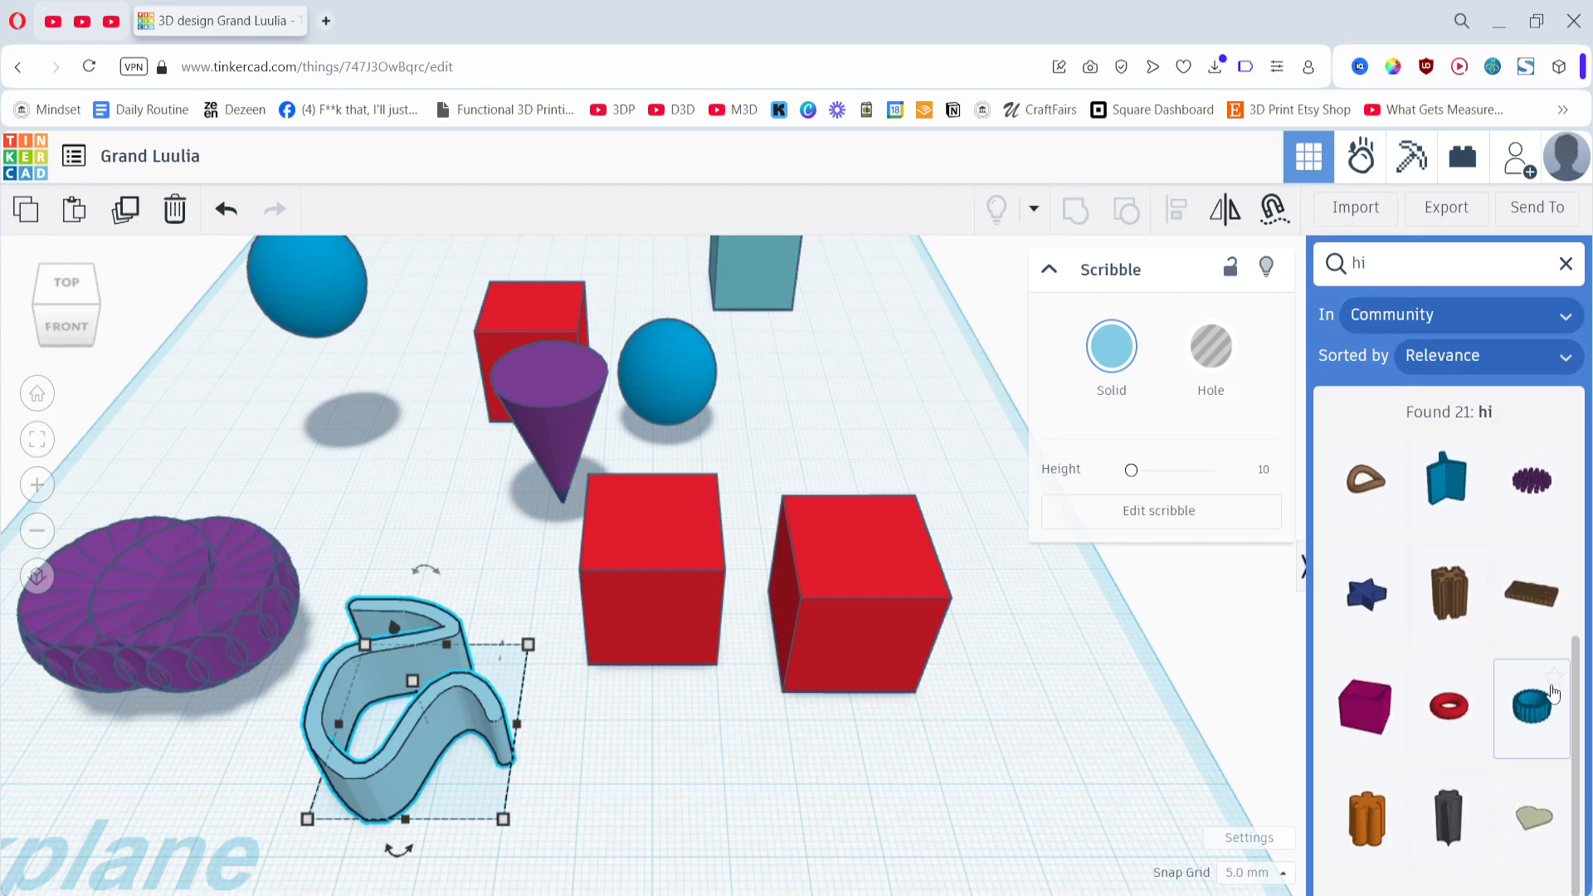
{"action": "left_click", "coordinate": [1370, 741]}
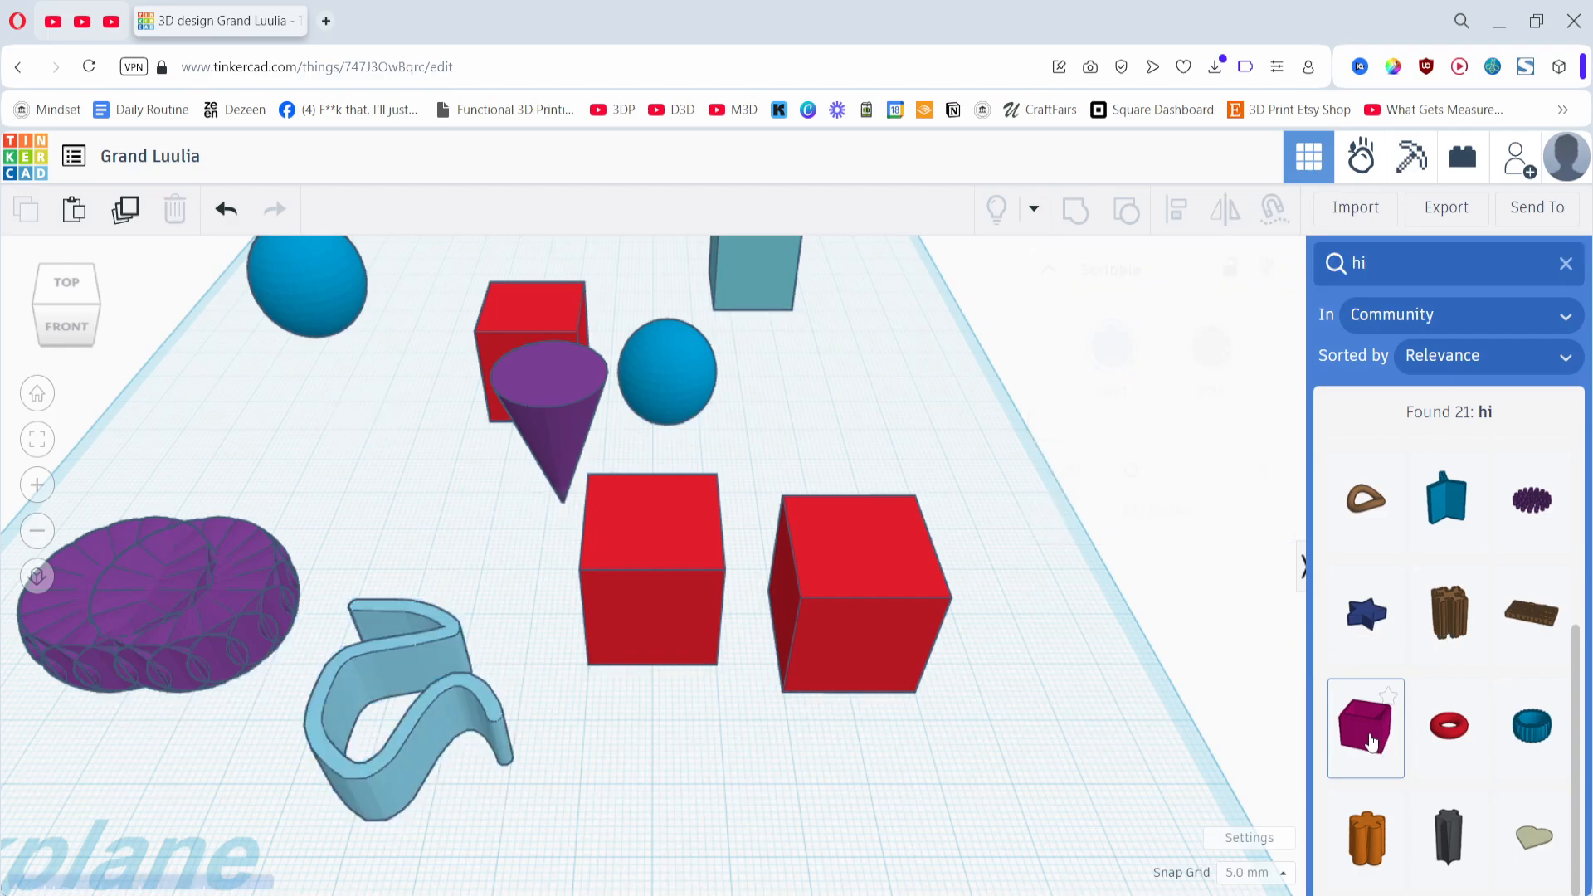
{"action": "left_click", "coordinate": [865, 796]}
{"action": "left_click", "coordinate": [1166, 664]}
- Set the magenta box's length to 80, its width to 50 and its wall thickness to 3
{"action": "middle_click_drag", "start_coordinate": [930, 597], "coordinate": [809, 481]}
{"action": "left_click_drag", "start_coordinate": [1131, 471], "coordinate": [1134, 515]}
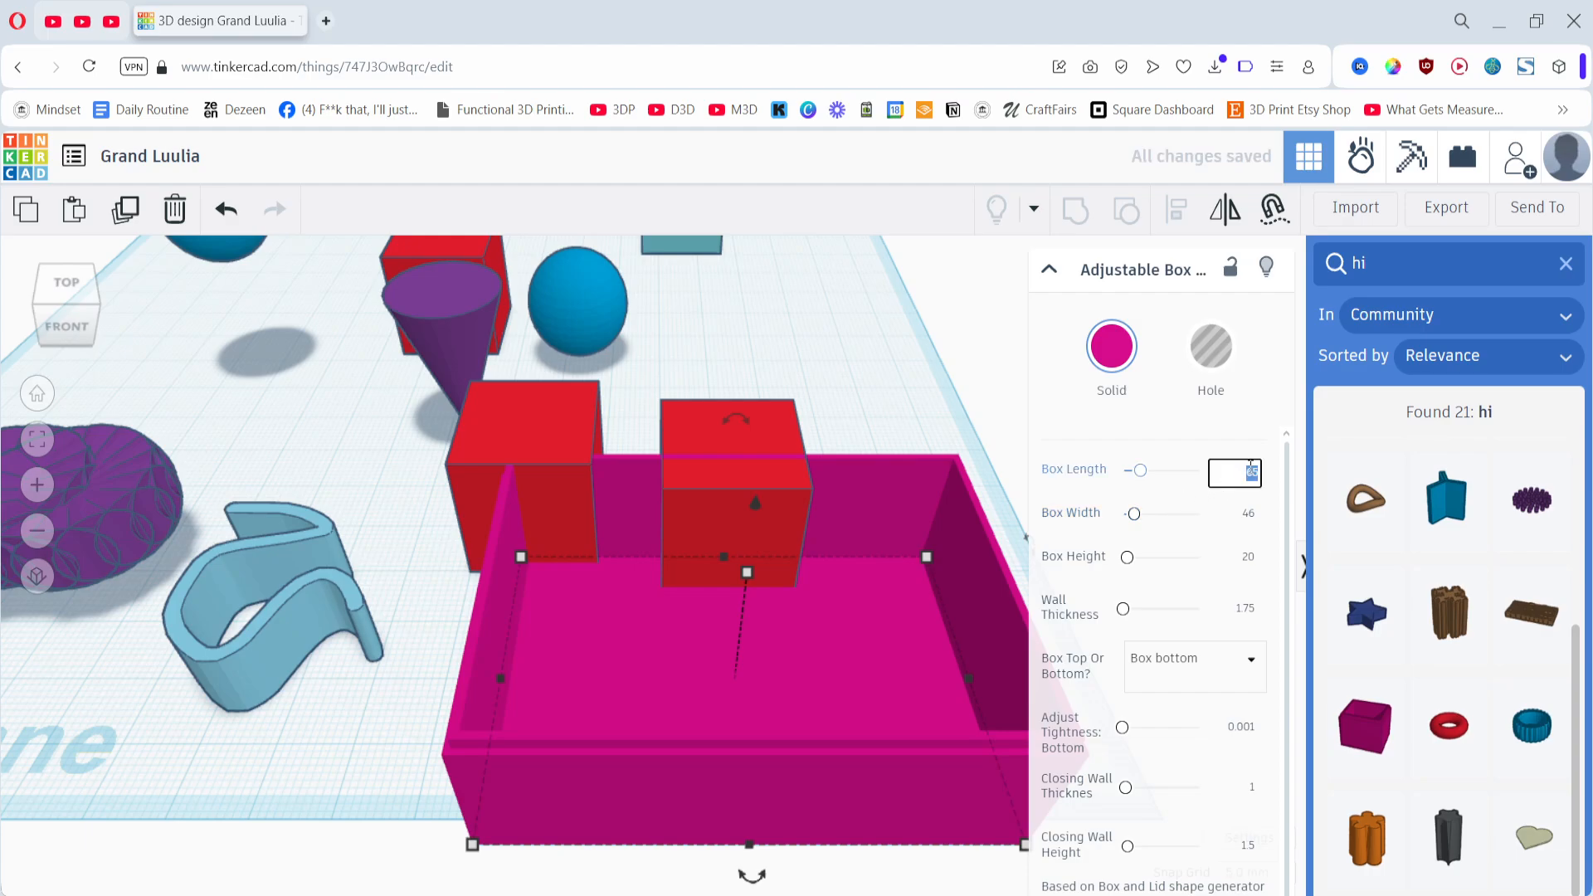
{"action": "type", "text": "80"}
{"action": "left_click", "coordinate": [1247, 515]}
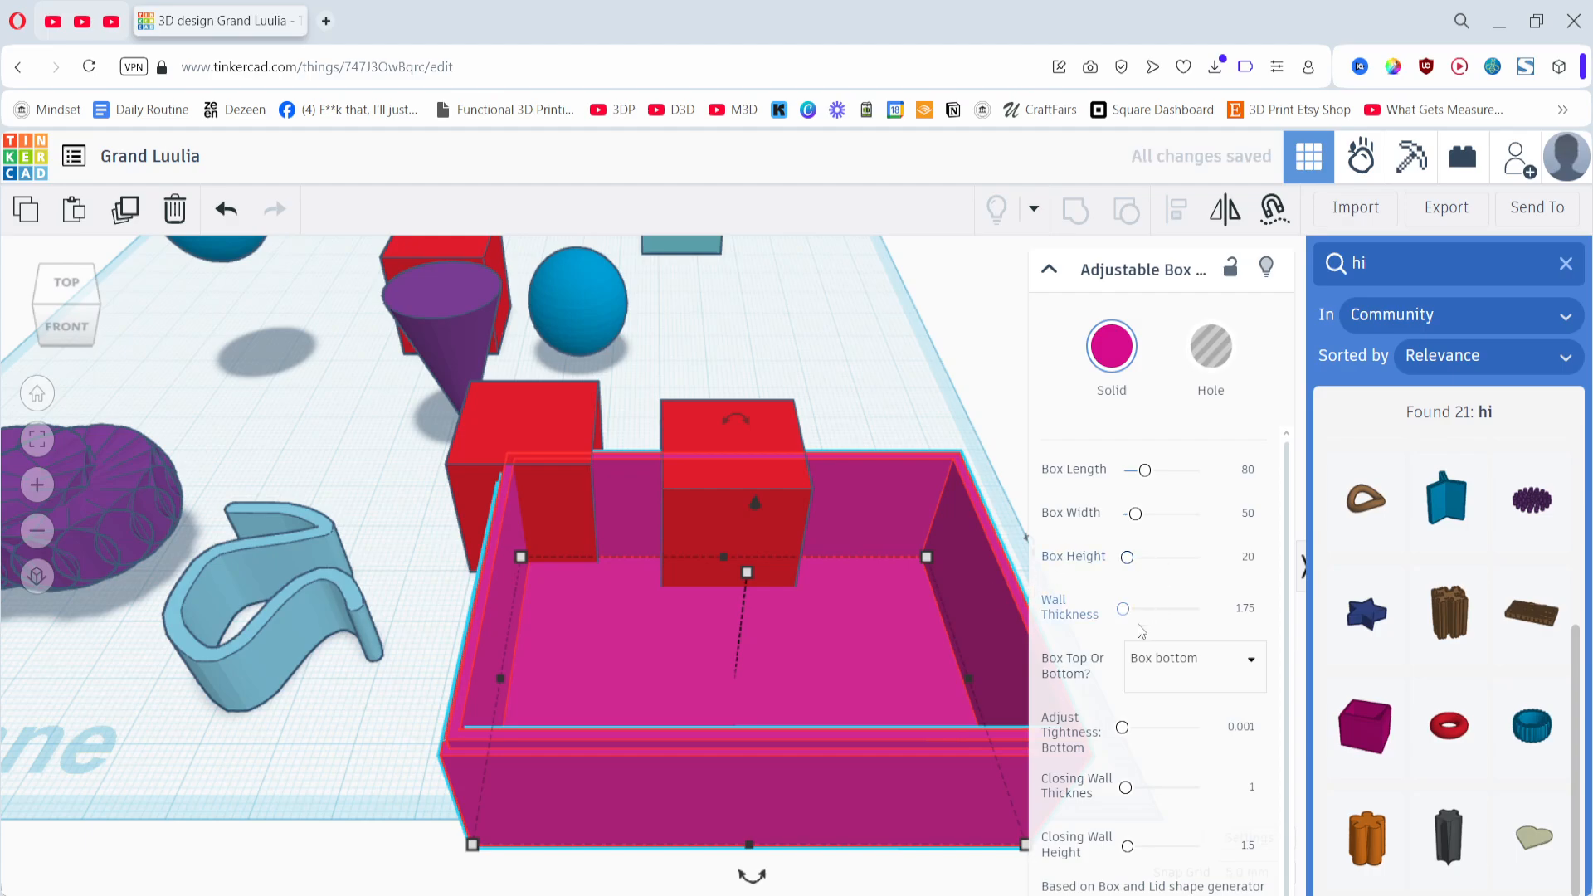
{"action": "left_click", "coordinate": [1209, 612]}
{"action": "key", "text": "Return"}
- Move the two red boxes out of the magenta box, one beside the floating sphere and one to the rear right
{"action": "middle_click_drag", "start_coordinate": [809, 551], "coordinate": [796, 512]}
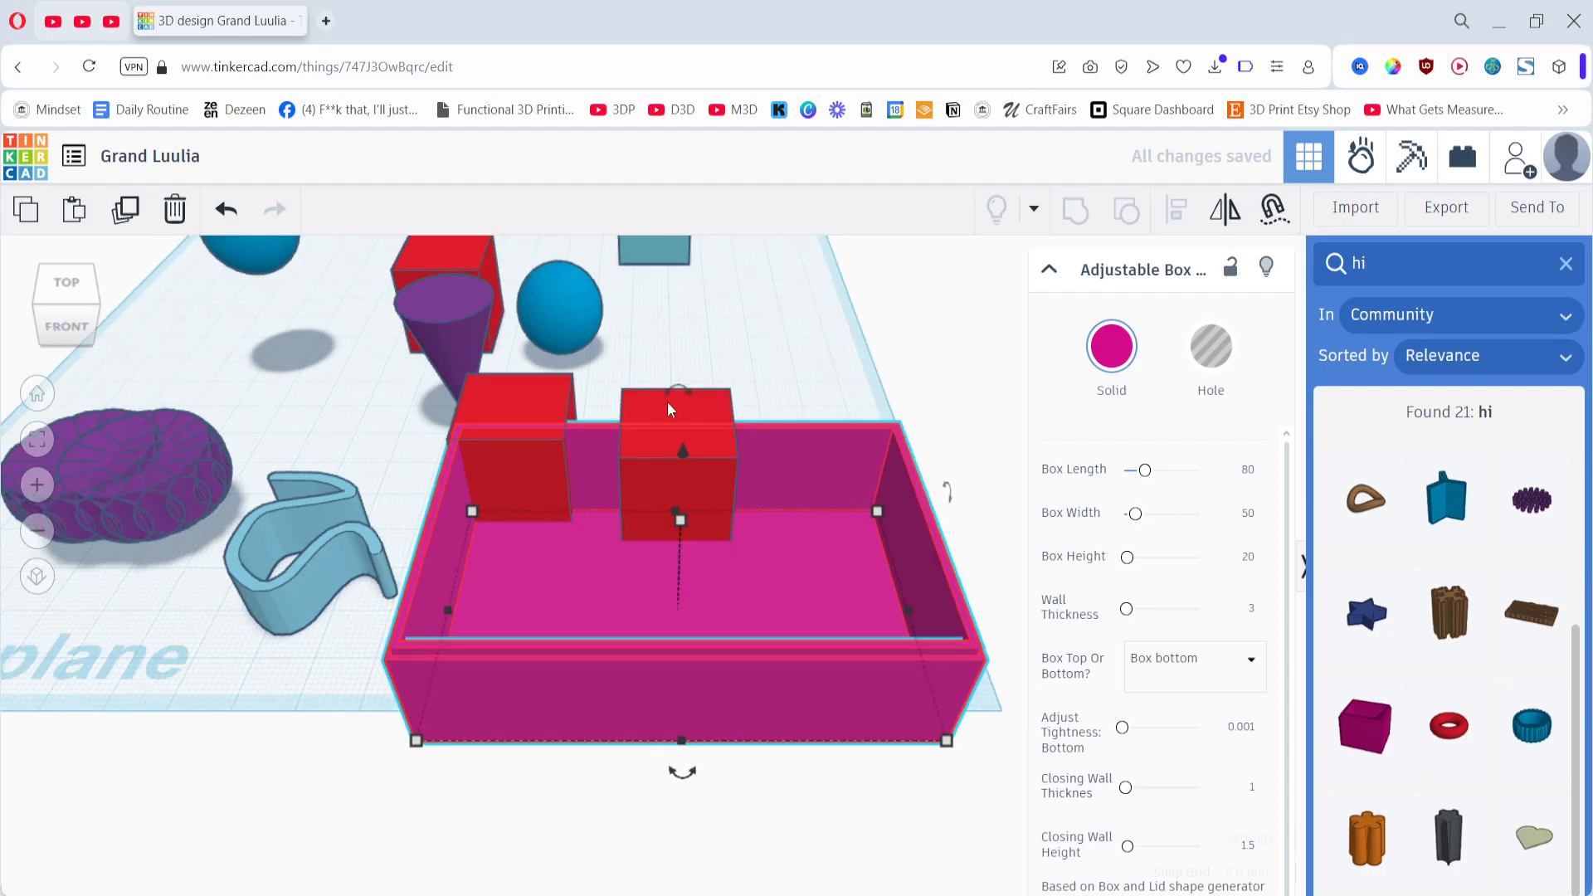
{"action": "left_click_drag", "start_coordinate": [655, 406], "coordinate": [204, 262]}
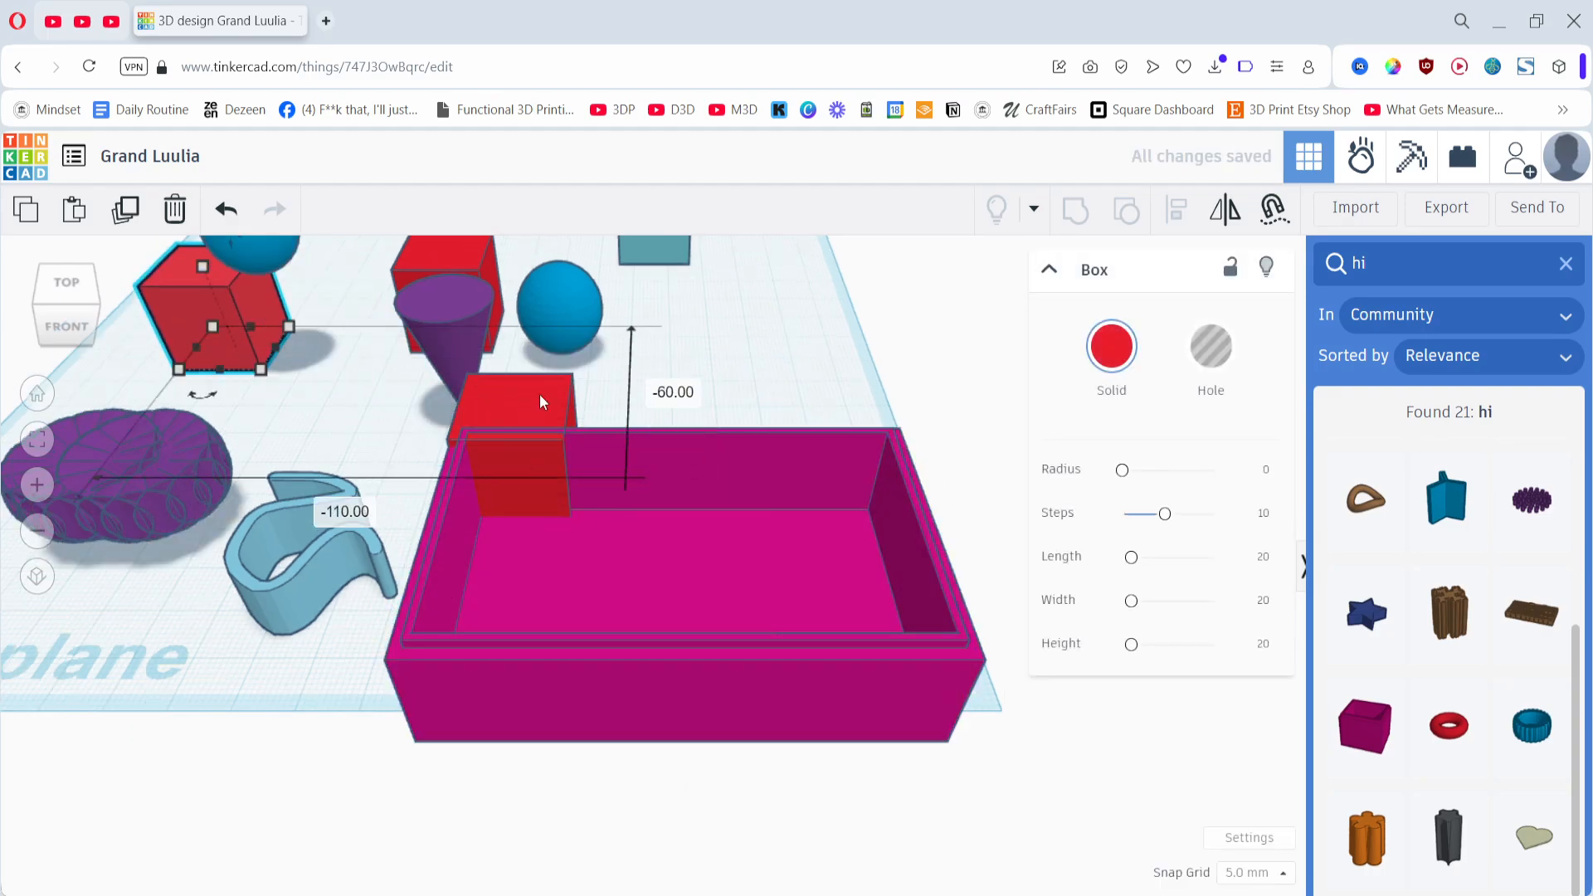
{"action": "left_click_drag", "start_coordinate": [521, 400], "coordinate": [811, 267]}
{"action": "left_click", "coordinate": [730, 415]}
- Close the shape search to return to the Basic Shapes library
{"action": "left_click", "coordinate": [284, 409]}
{"action": "right_click_drag", "start_coordinate": [290, 412], "coordinate": [412, 423]}
{"action": "middle_click_drag", "start_coordinate": [412, 423], "coordinate": [1401, 262]}
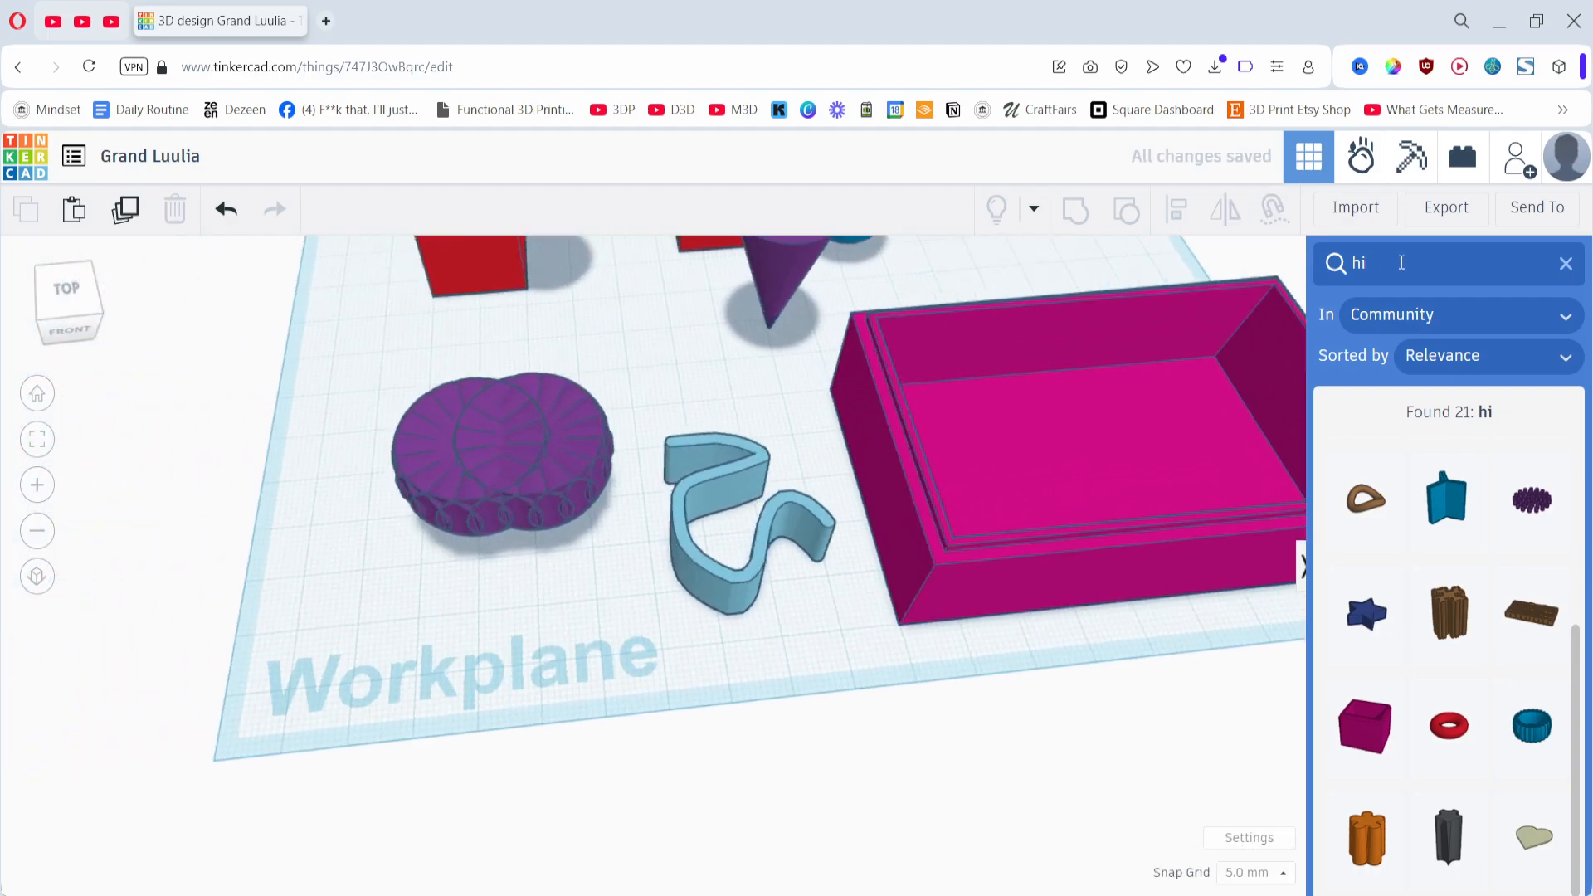
{"action": "left_click", "coordinate": [1566, 263]}
- Raise the round purple shape 5 mm and enlarge it from a front corner to about 42.3 by 32.3 mm
{"action": "middle_click_drag", "start_coordinate": [629, 543], "coordinate": [532, 680]}
{"action": "right_click_drag", "start_coordinate": [730, 591], "coordinate": [686, 427]}
{"action": "left_click", "coordinate": [371, 637]}
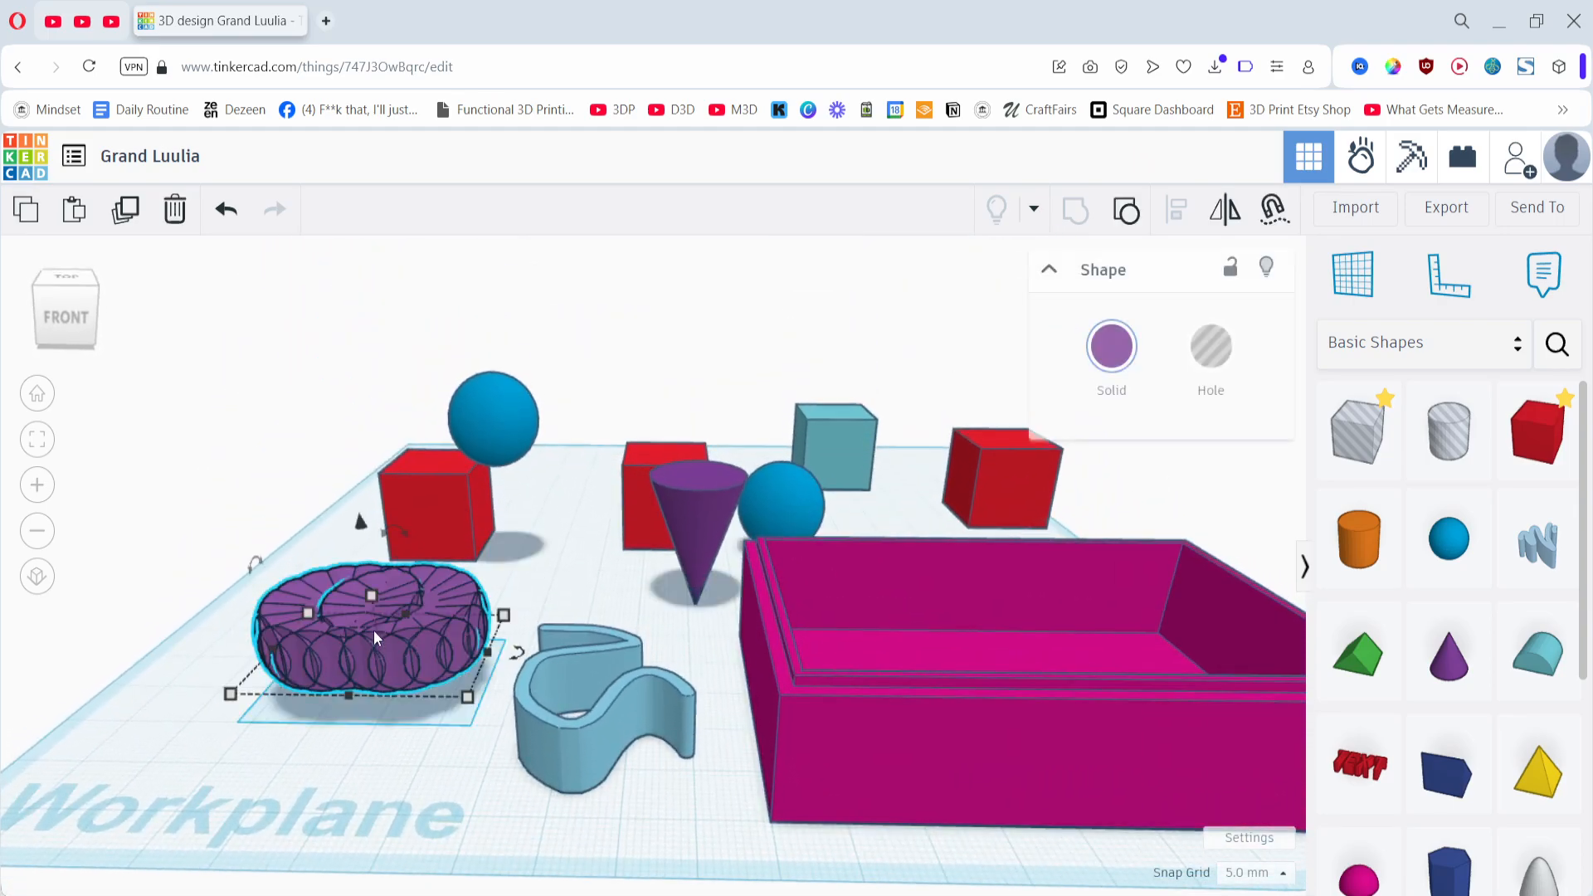
{"action": "left_click_drag", "start_coordinate": [362, 529], "coordinate": [366, 476]}
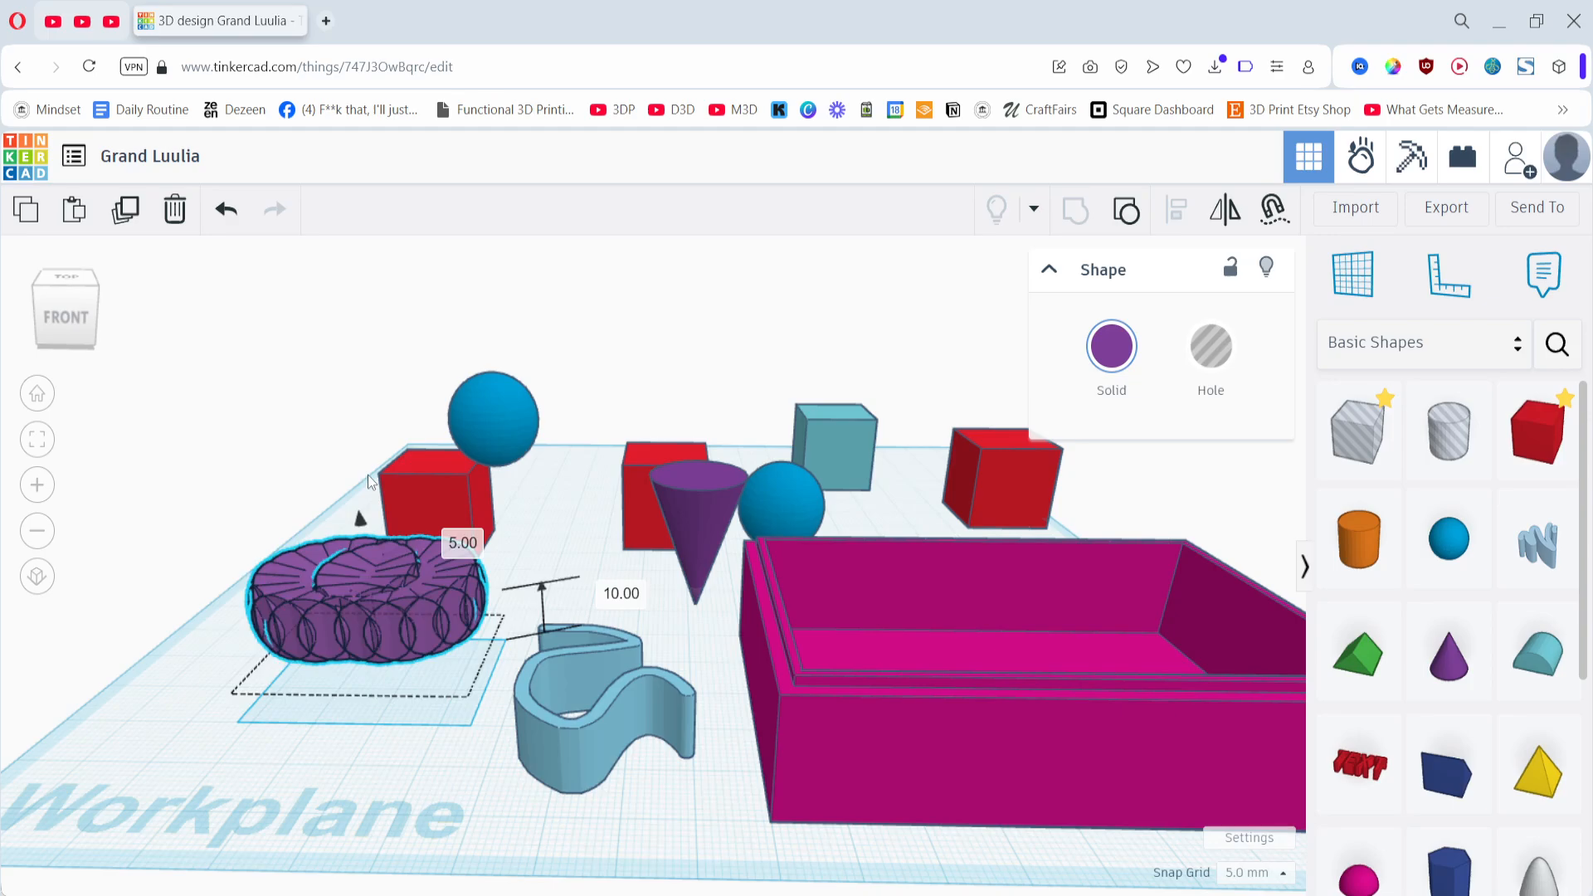
{"action": "mouse_move", "coordinate": [443, 635]}
{"action": "left_mouse_down"}
{"action": "mouse_move", "coordinate": [378, 689]}
{"action": "mouse_move", "coordinate": [456, 724]}
{"action": "mouse_move", "coordinate": [355, 602]}
{"action": "mouse_move", "coordinate": [326, 687]}
{"action": "mouse_move", "coordinate": [441, 763]}
{"action": "mouse_move", "coordinate": [498, 776]}
{"action": "mouse_move", "coordinate": [390, 737]}
{"action": "mouse_move", "coordinate": [365, 698]}
{"action": "mouse_move", "coordinate": [531, 697]}
{"action": "left_mouse_up"}
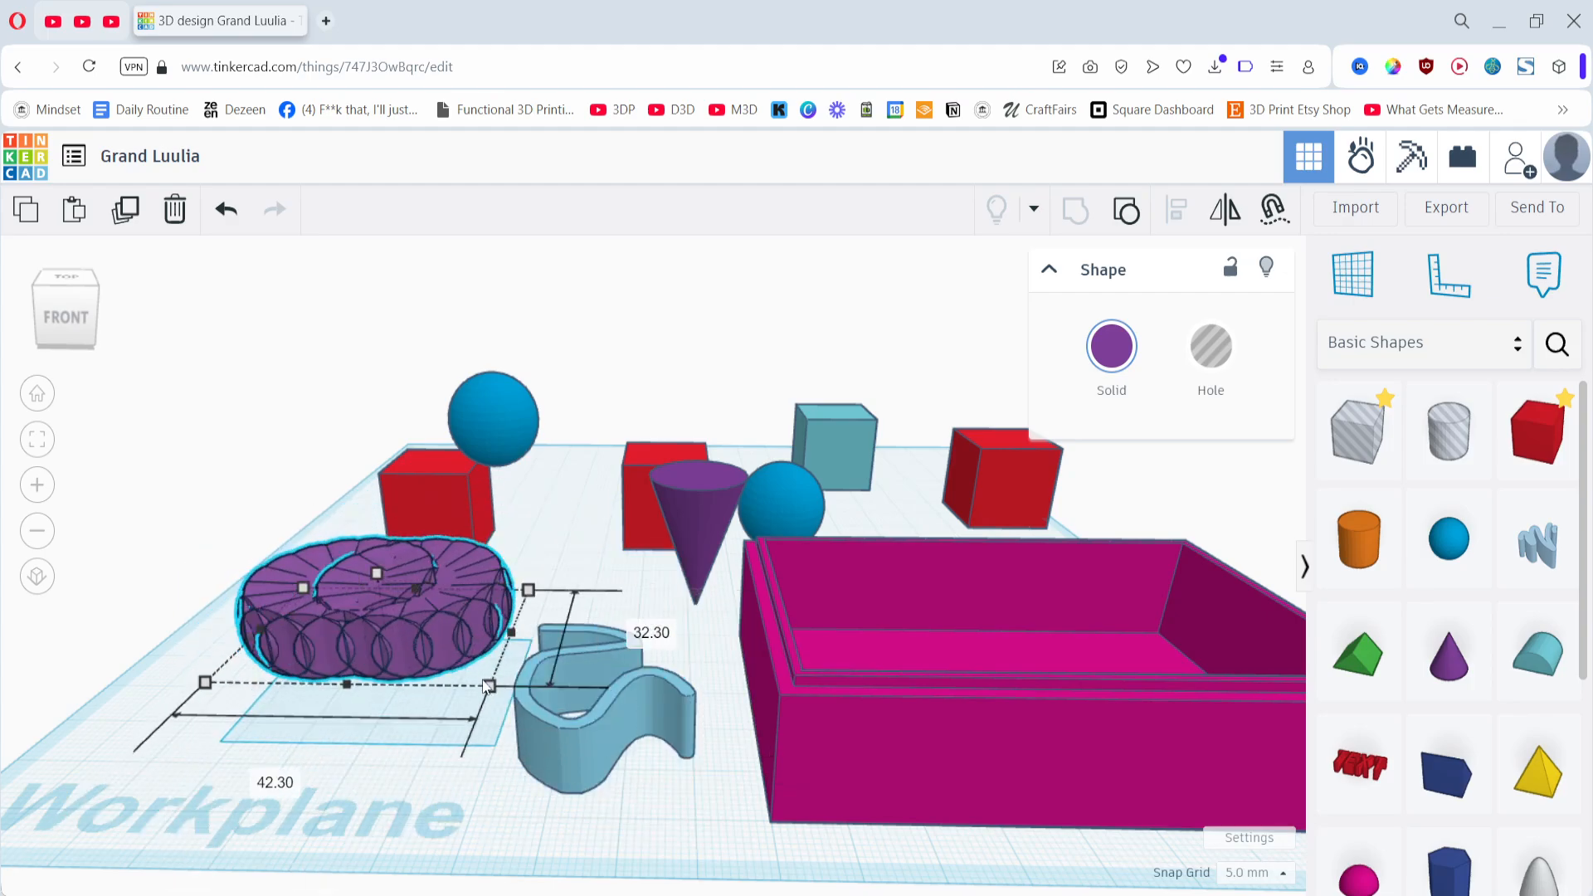
{"action": "left_click", "coordinate": [614, 707]}
{"action": "right_click_drag", "start_coordinate": [670, 630], "coordinate": [666, 545]}
{"action": "left_click", "coordinate": [665, 545]}
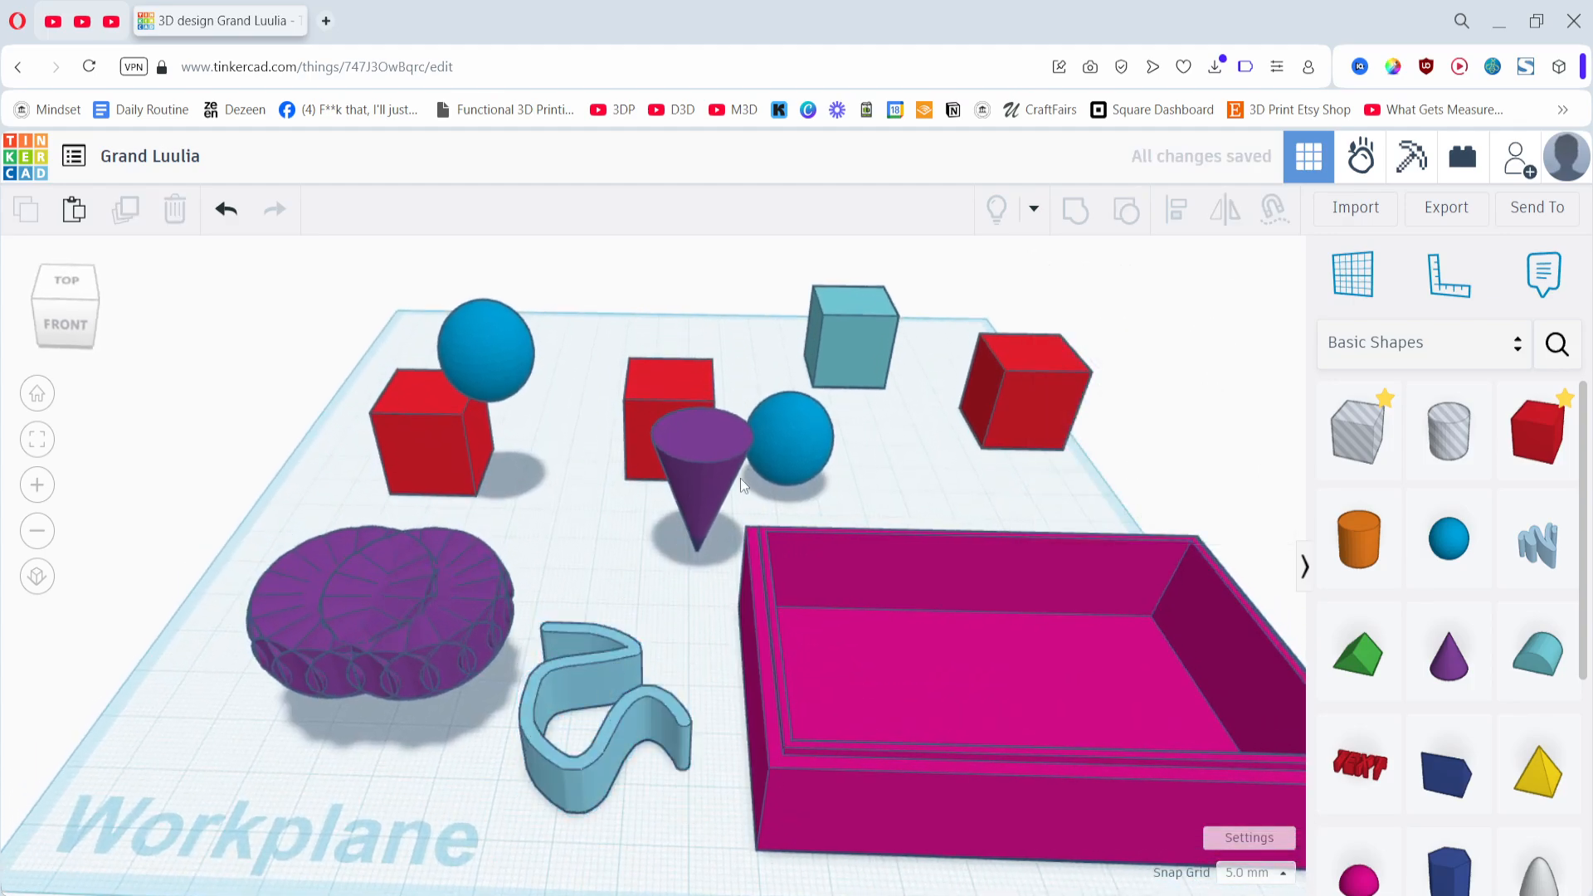
- Enlarge the purple cone from one of its base corners
{"action": "left_click", "coordinate": [700, 439]}
{"action": "right_click_drag", "start_coordinate": [727, 445], "coordinate": [704, 534]}
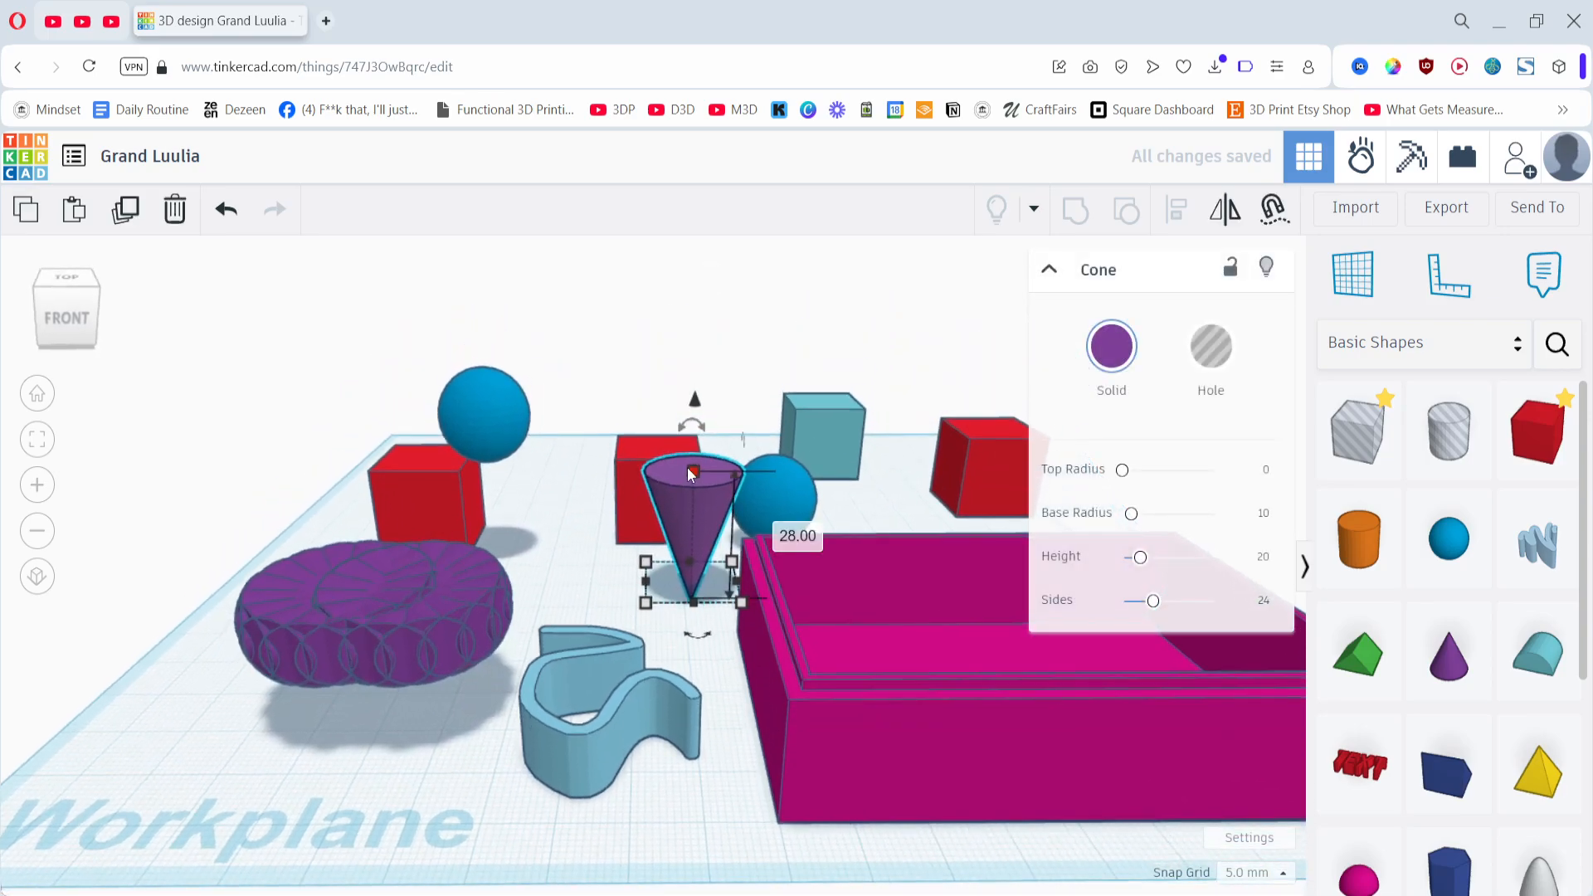
{"action": "left_click_drag", "start_coordinate": [715, 589], "coordinate": [564, 585]}
{"action": "right_click_drag", "start_coordinate": [726, 624], "coordinate": [718, 370]}
{"action": "left_click", "coordinate": [691, 450]}
- Bring the enlarged purple cone and the middle red box together so that they overlap
{"action": "middle_click_drag", "start_coordinate": [773, 443], "coordinate": [418, 485]}
{"action": "left_click_drag", "start_coordinate": [499, 462], "coordinate": [486, 483]}
{"action": "left_click_drag", "start_coordinate": [310, 501], "coordinate": [421, 469]}
- Align the purple cone and the overlapping red box by their centers along width and depth
{"action": "right_click_drag", "start_coordinate": [506, 566], "coordinate": [416, 409]}
{"action": "left_click", "coordinate": [440, 605], "text": "shift"}
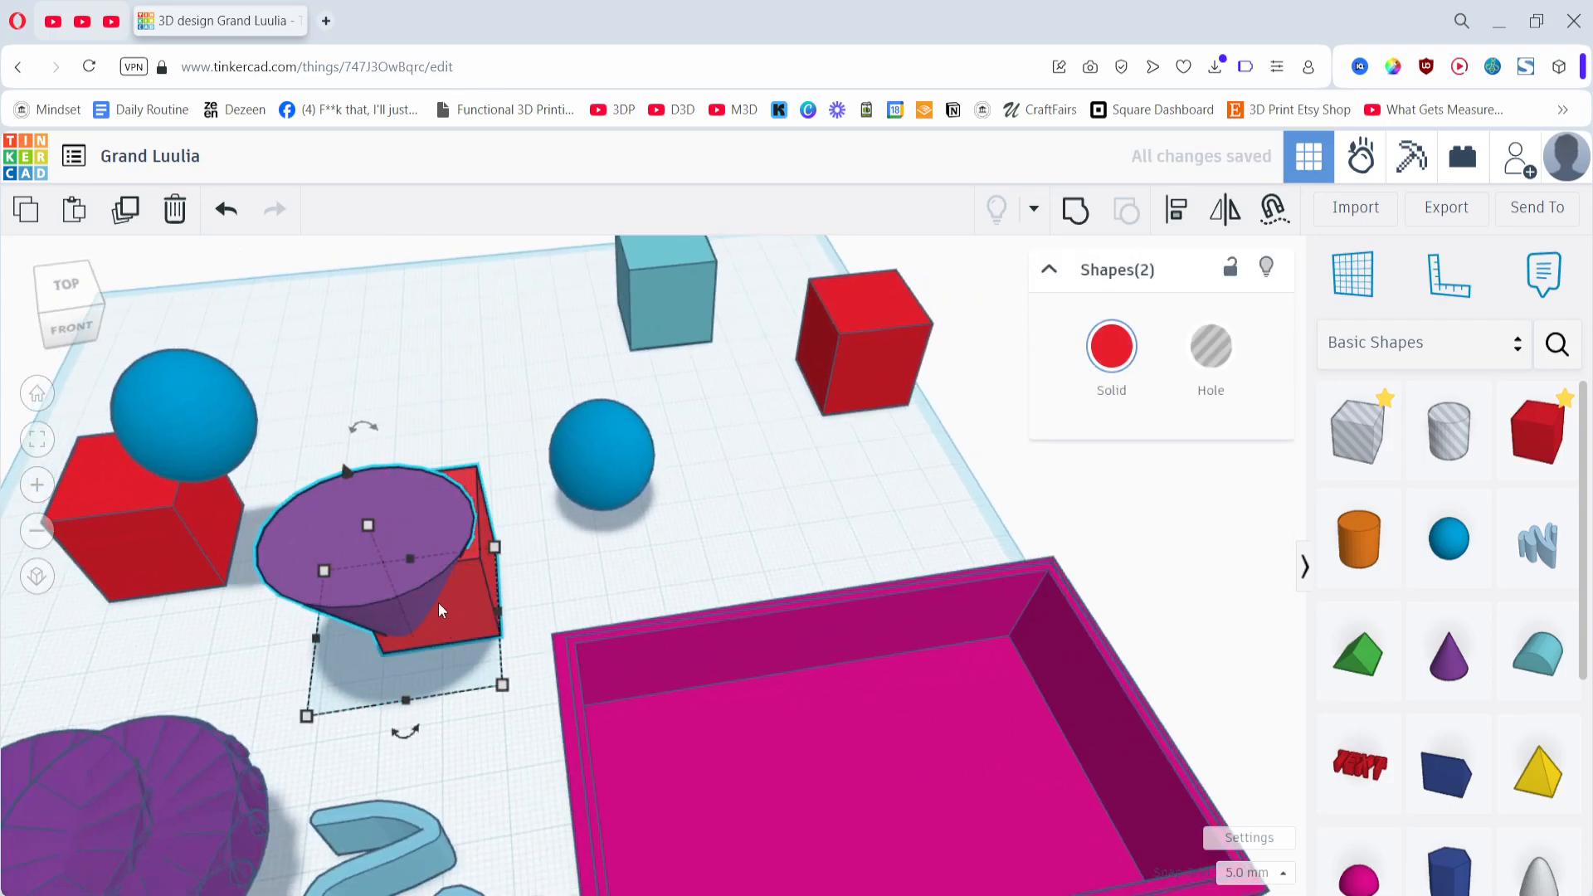
{"action": "key", "text": "l"}
{"action": "left_click", "coordinate": [401, 726]}
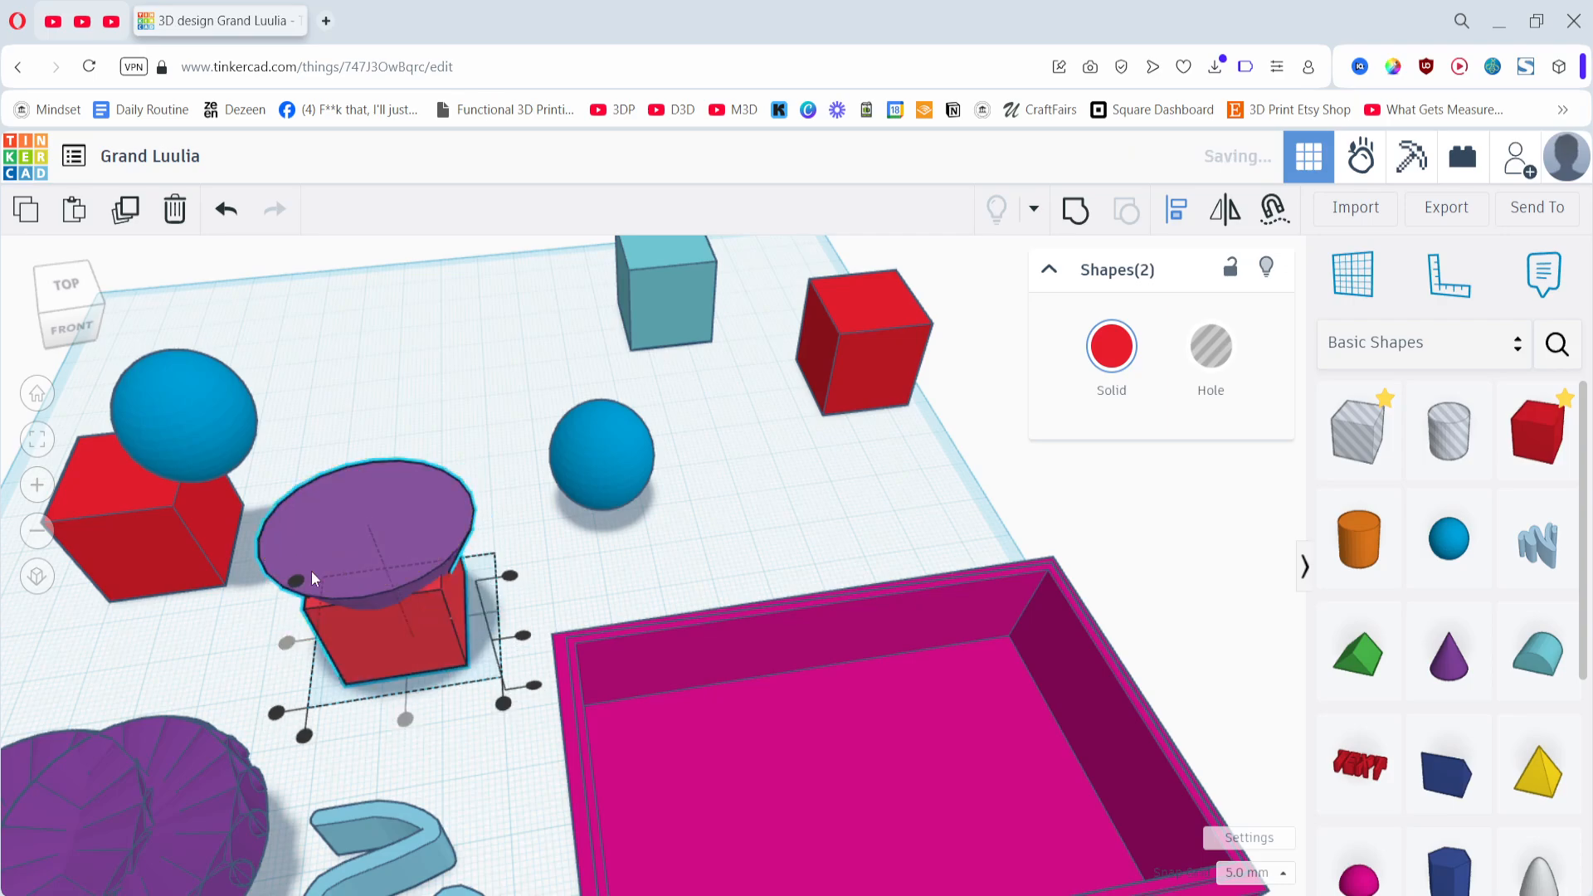
{"action": "middle_click_drag", "start_coordinate": [302, 589], "coordinate": [330, 564]}
- Group the purple cone with the red box beneath it, and ungroup them again
{"action": "left_click_drag", "start_coordinate": [400, 378], "coordinate": [441, 631]}
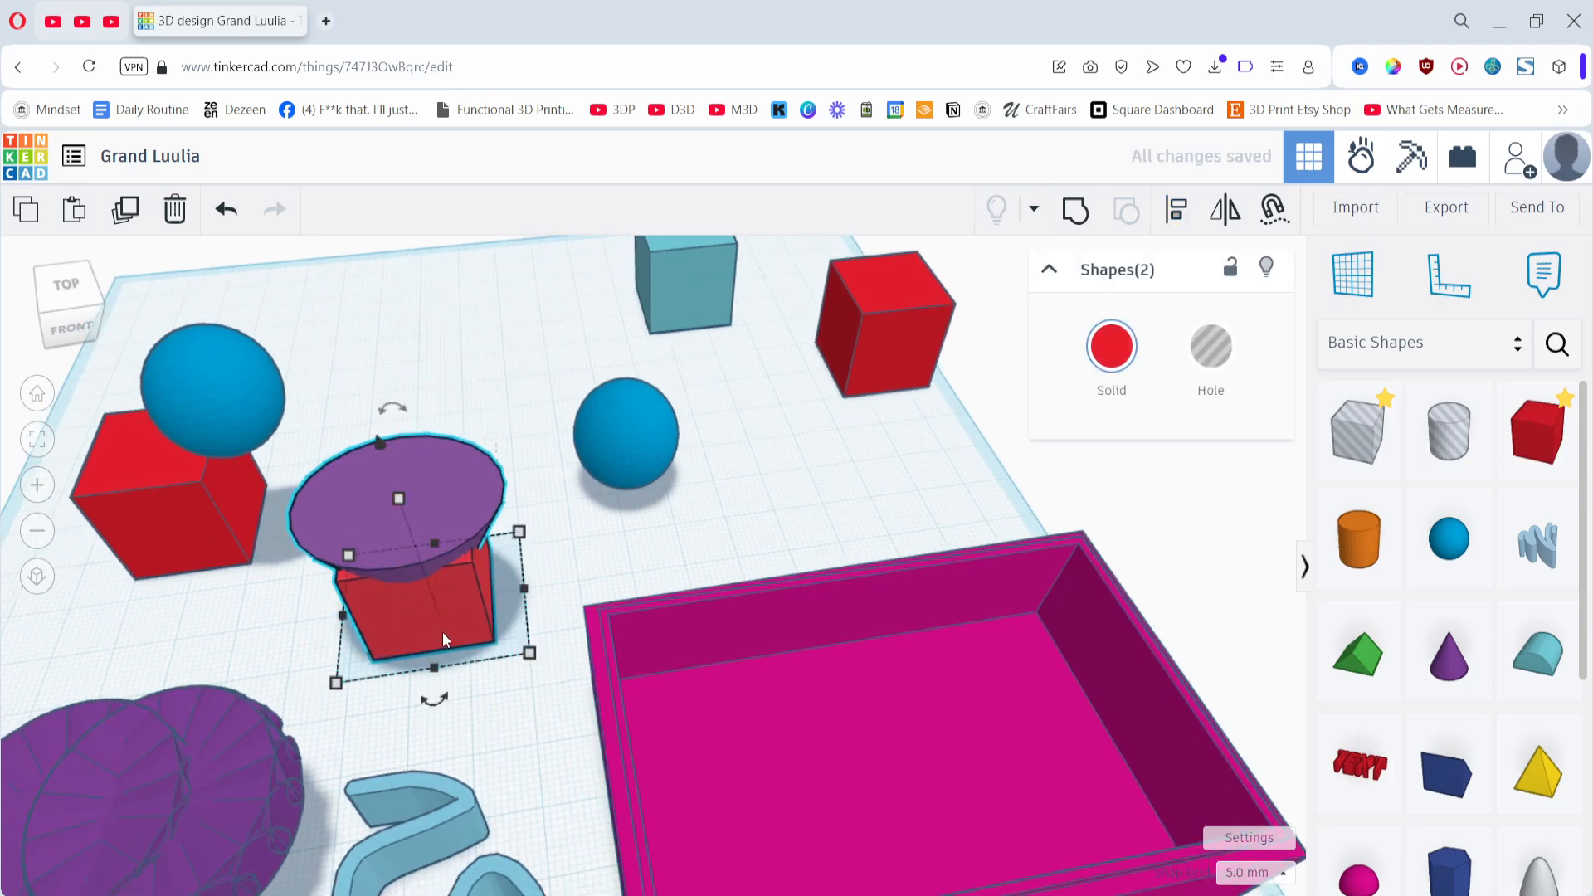
{"action": "left_click", "coordinate": [441, 630]}
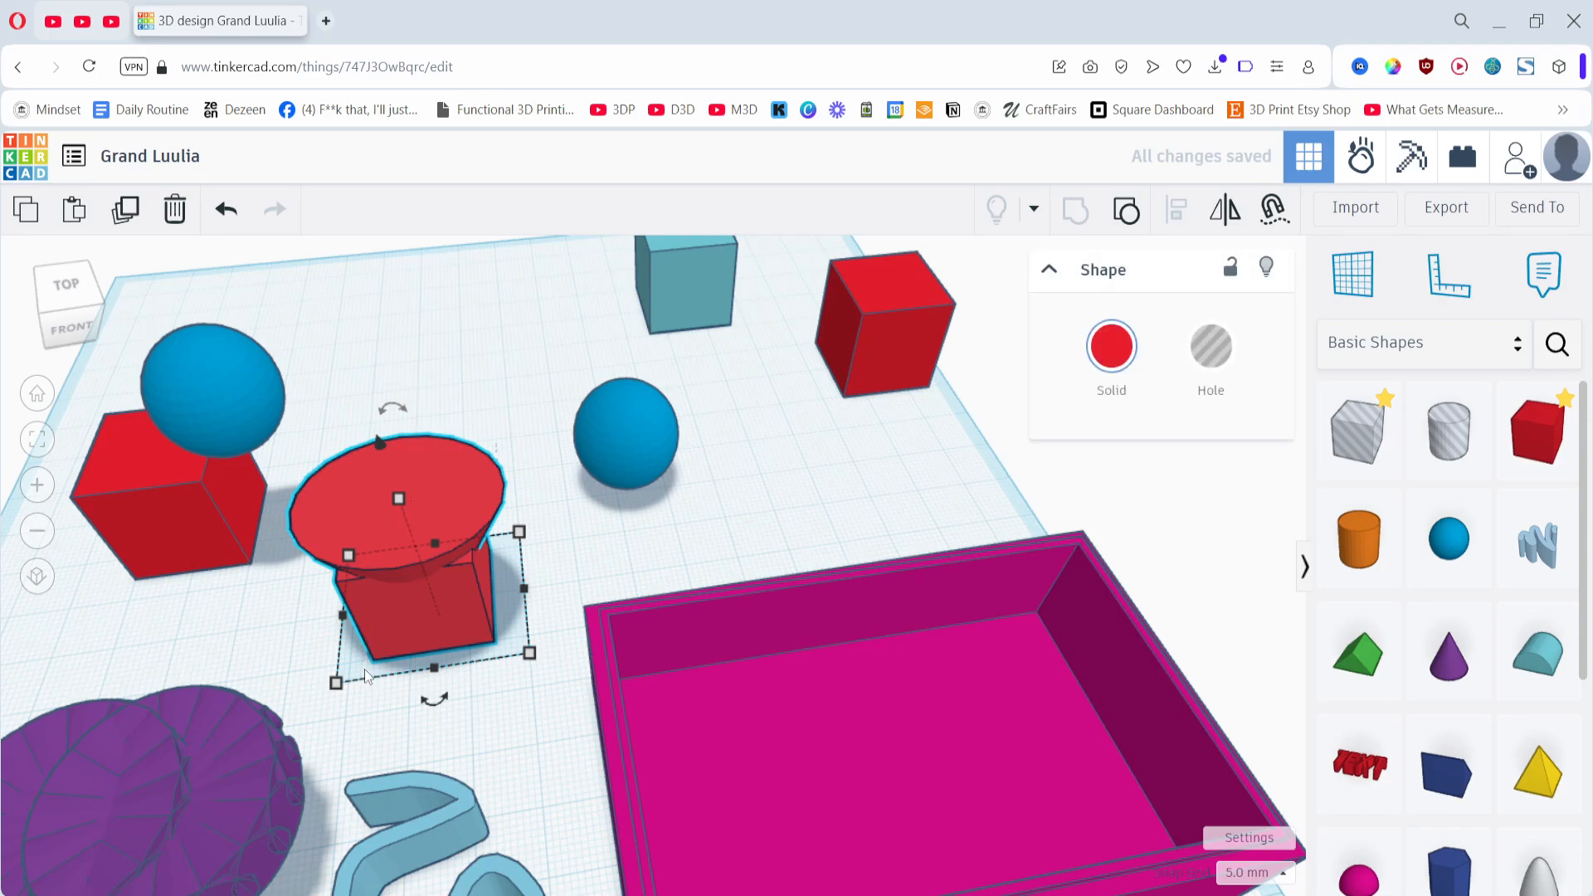
{"action": "key", "text": "ctrl+shift+g"}
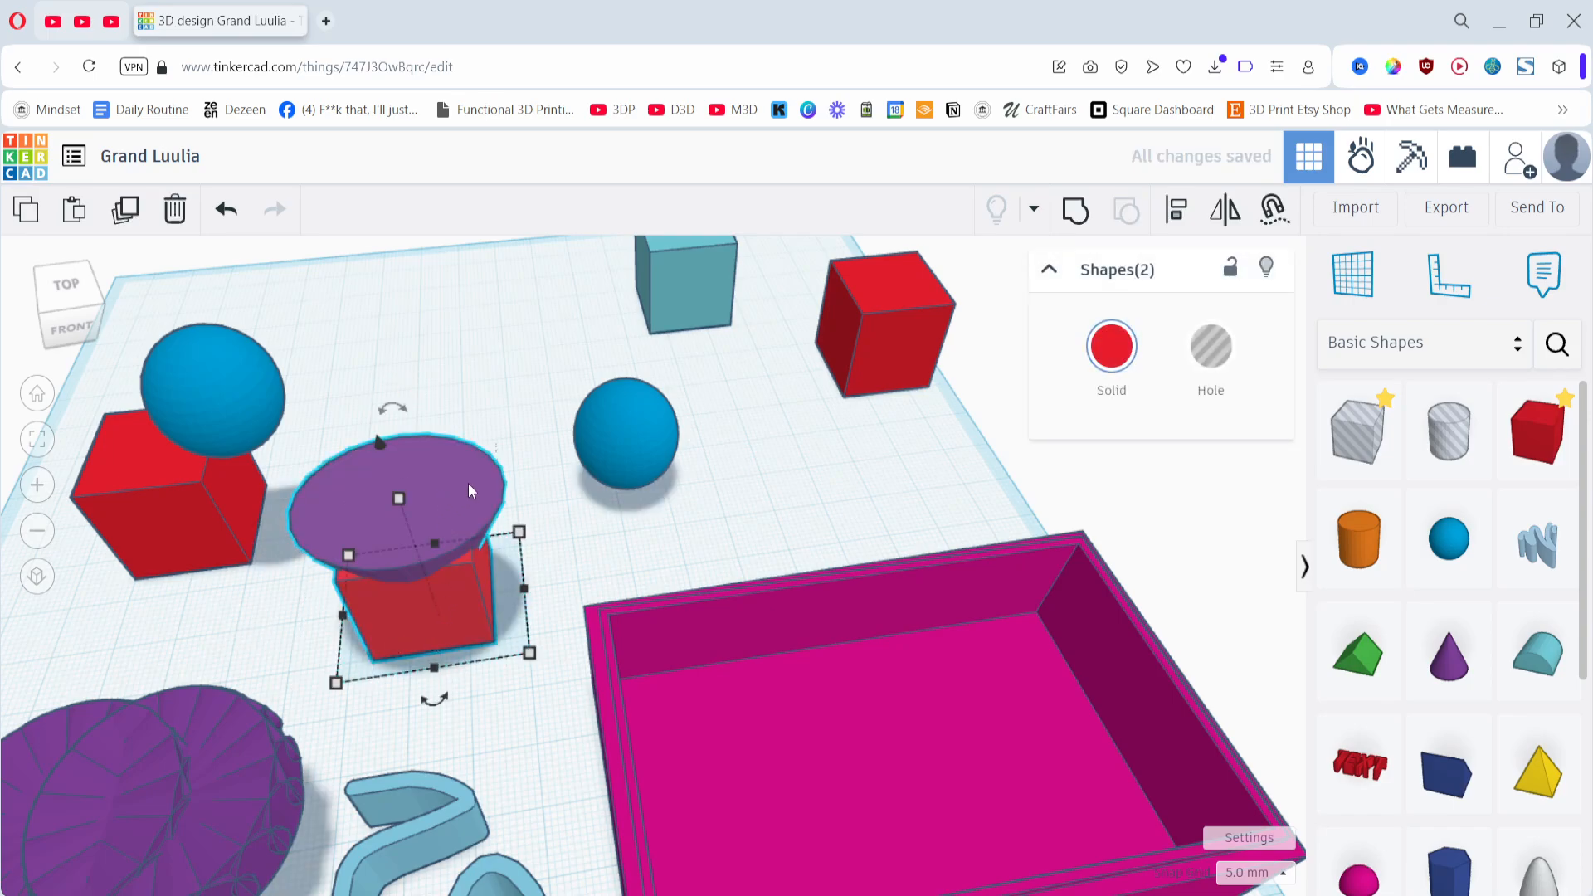
- Turn the purple cone into a hole and group it with the red box to cut the box
{"action": "left_click", "coordinate": [445, 490]}
{"action": "key", "text": "h"}
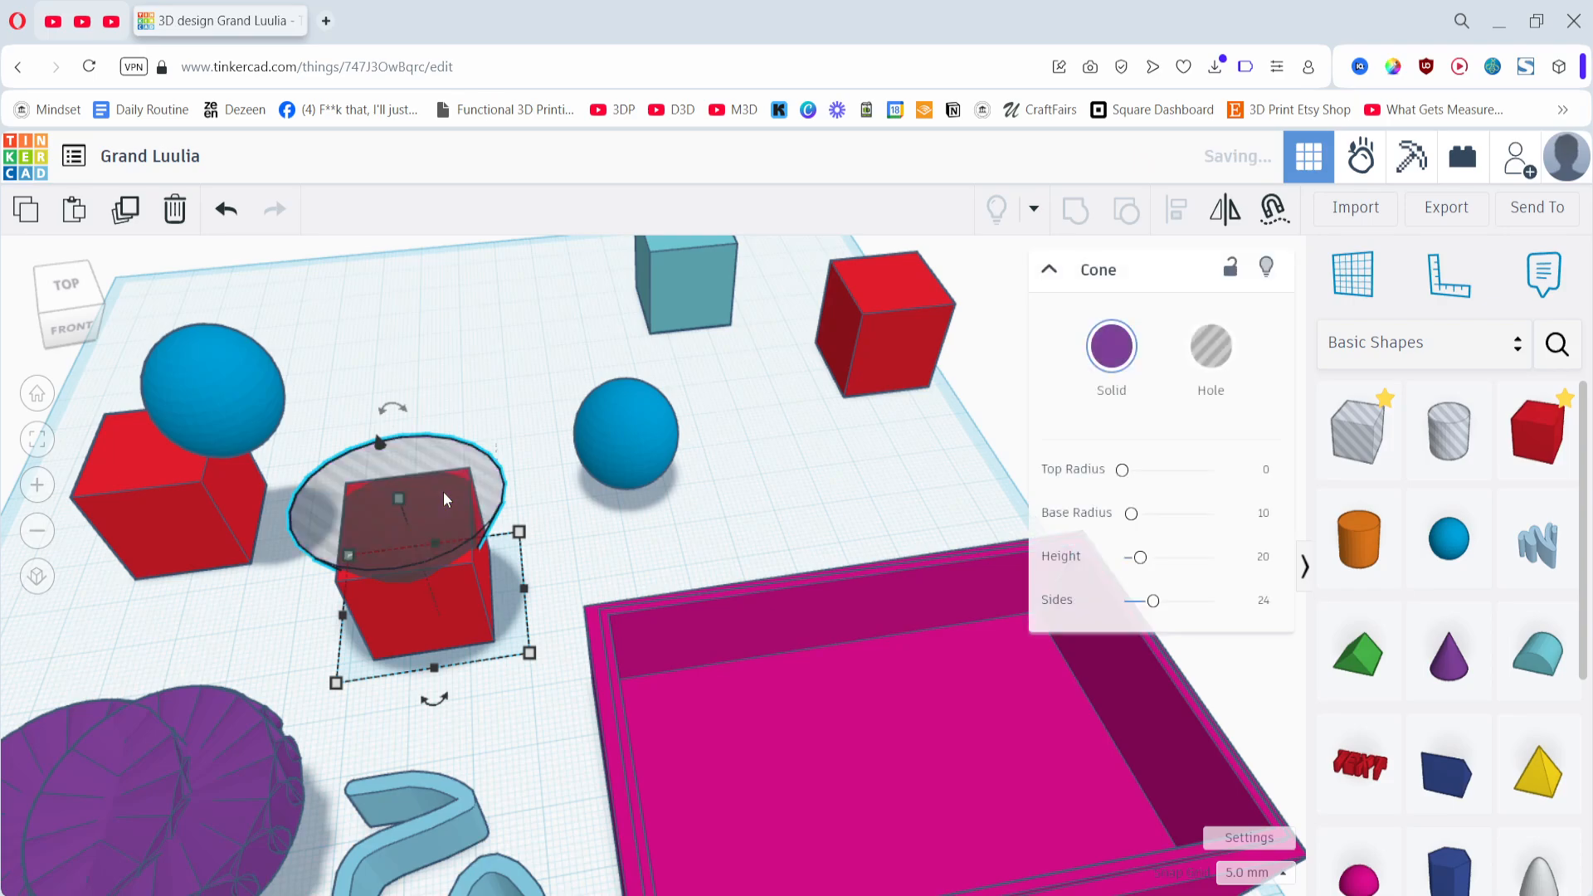
{"action": "left_click", "coordinate": [445, 649], "text": "shift"}
{"action": "key", "text": "ctrl+g"}
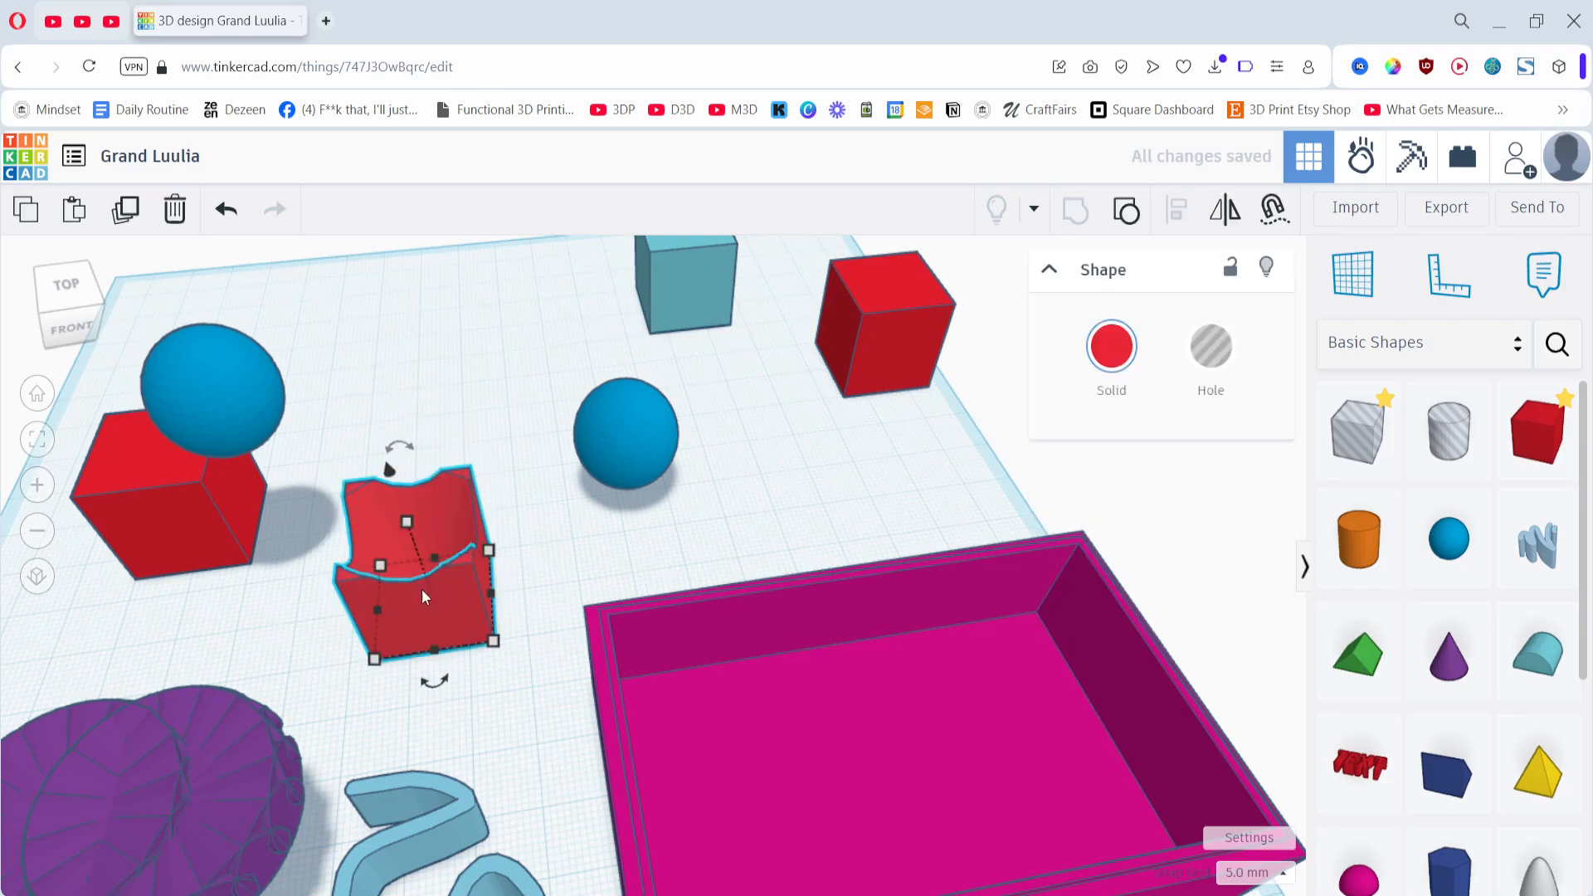
- Examine the conical cut in the red box from above and from the front
{"action": "left_click", "coordinate": [584, 529]}
{"action": "right_click_drag", "start_coordinate": [584, 529], "coordinate": [721, 647]}
{"action": "scroll", "coordinate": [510, 601], "scroll_direction": "up", "scroll_amount": 6}
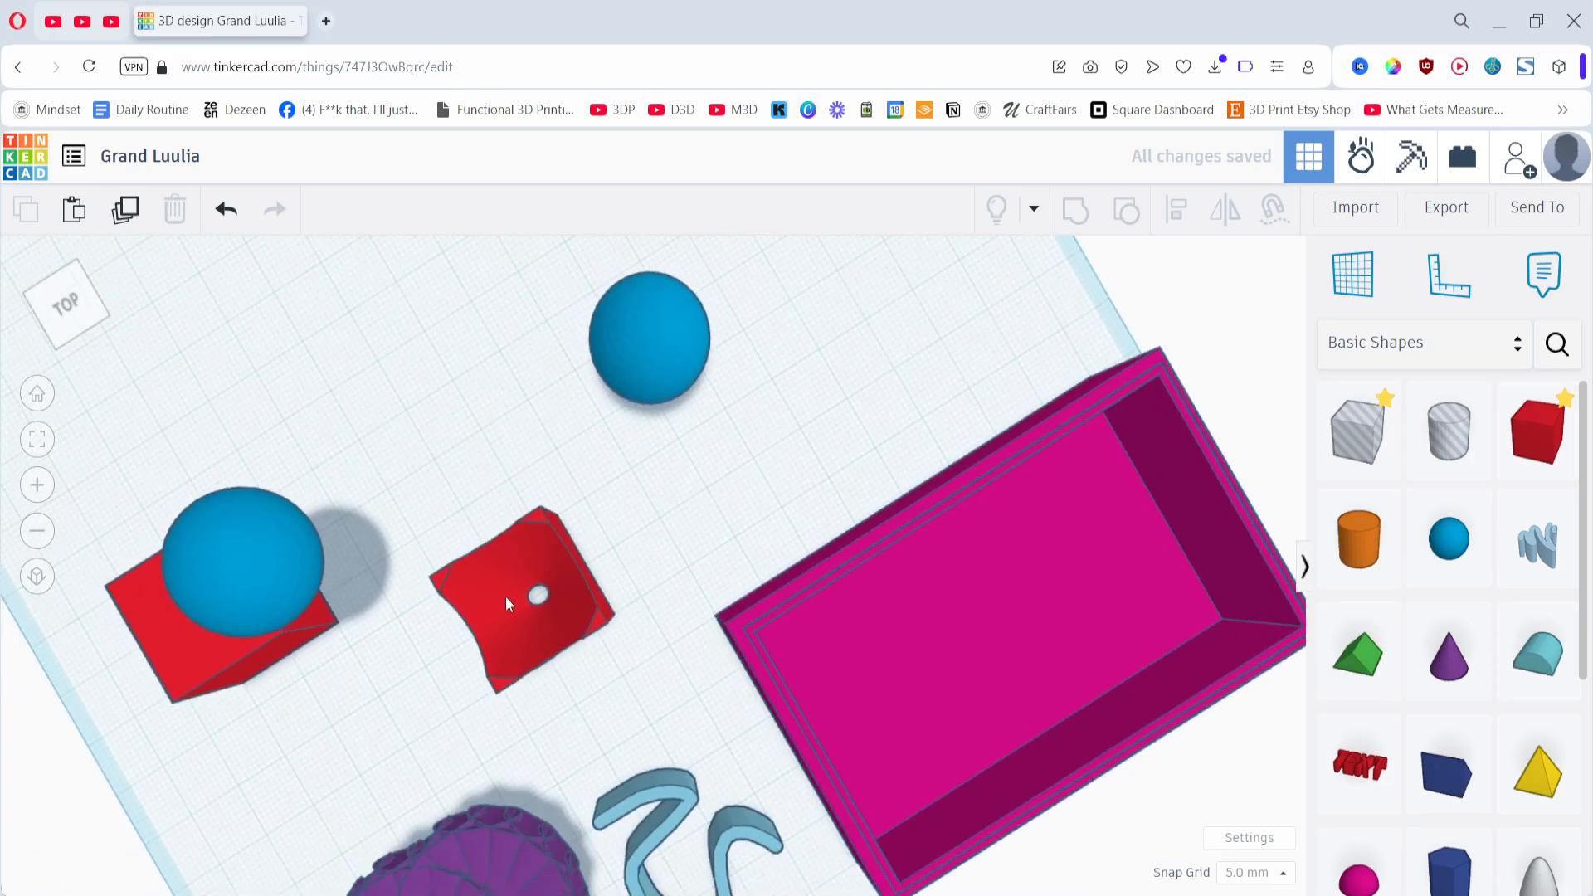
{"action": "right_click_drag", "start_coordinate": [814, 541], "coordinate": [473, 537]}
{"action": "scroll", "coordinate": [490, 506], "scroll_direction": "down", "scroll_amount": 2}
{"action": "scroll", "coordinate": [498, 467], "scroll_direction": "down", "scroll_amount": 2}
{"action": "middle_click_drag", "start_coordinate": [470, 458], "coordinate": [494, 425]}
{"action": "right_click_drag", "start_coordinate": [495, 426], "coordinate": [470, 348]}
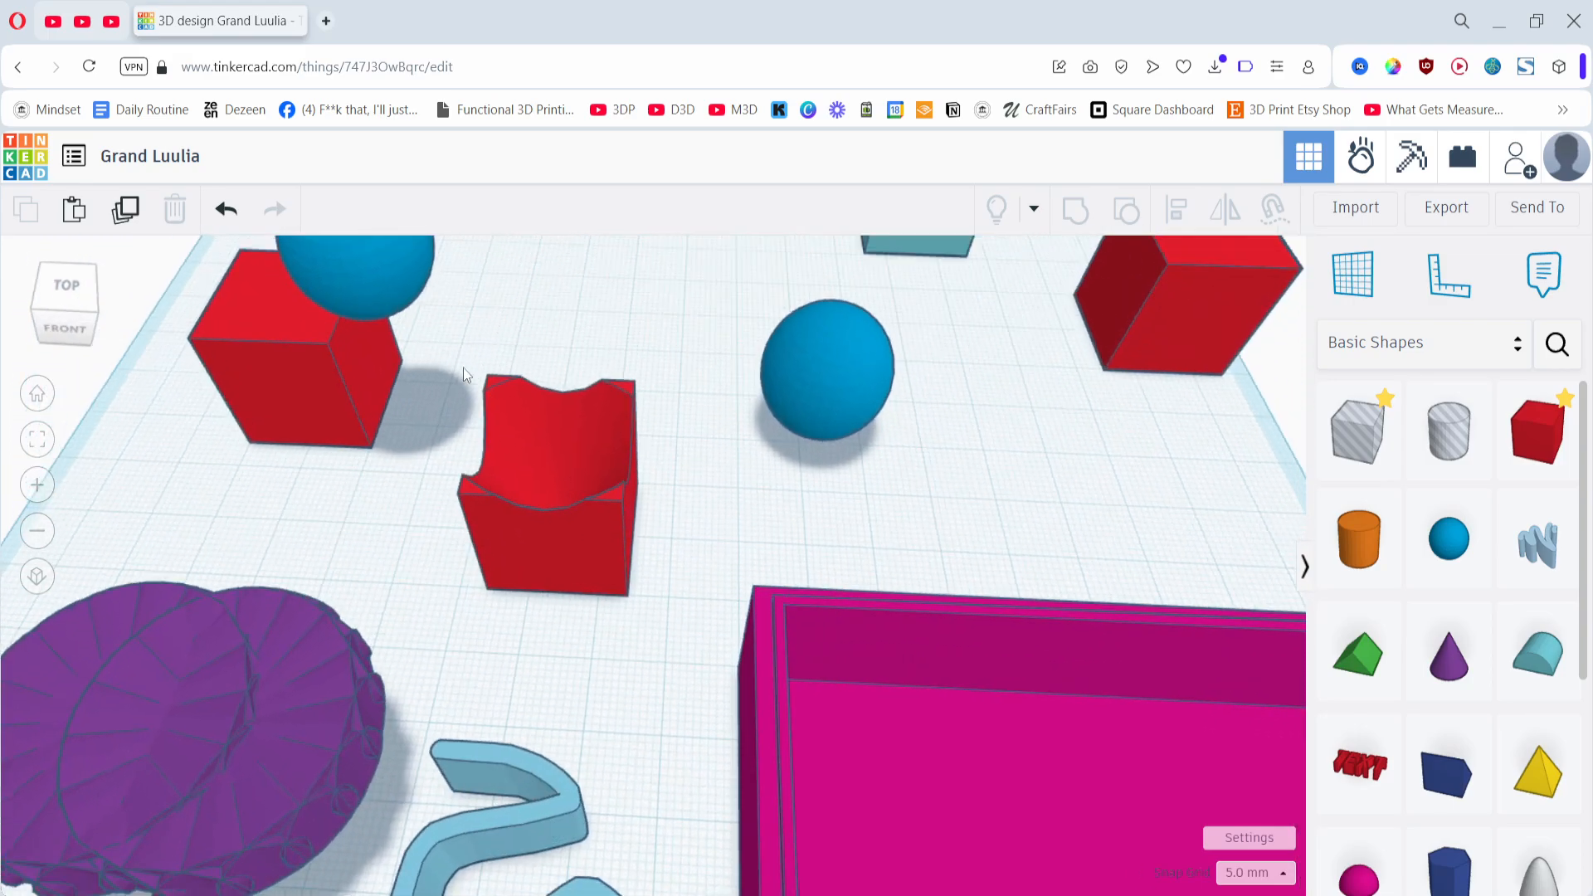
- Move the rear right red box about 40 mm sideways and 40 mm forward, next to the sphere behind the magenta box
{"action": "left_click", "coordinate": [1133, 373]}
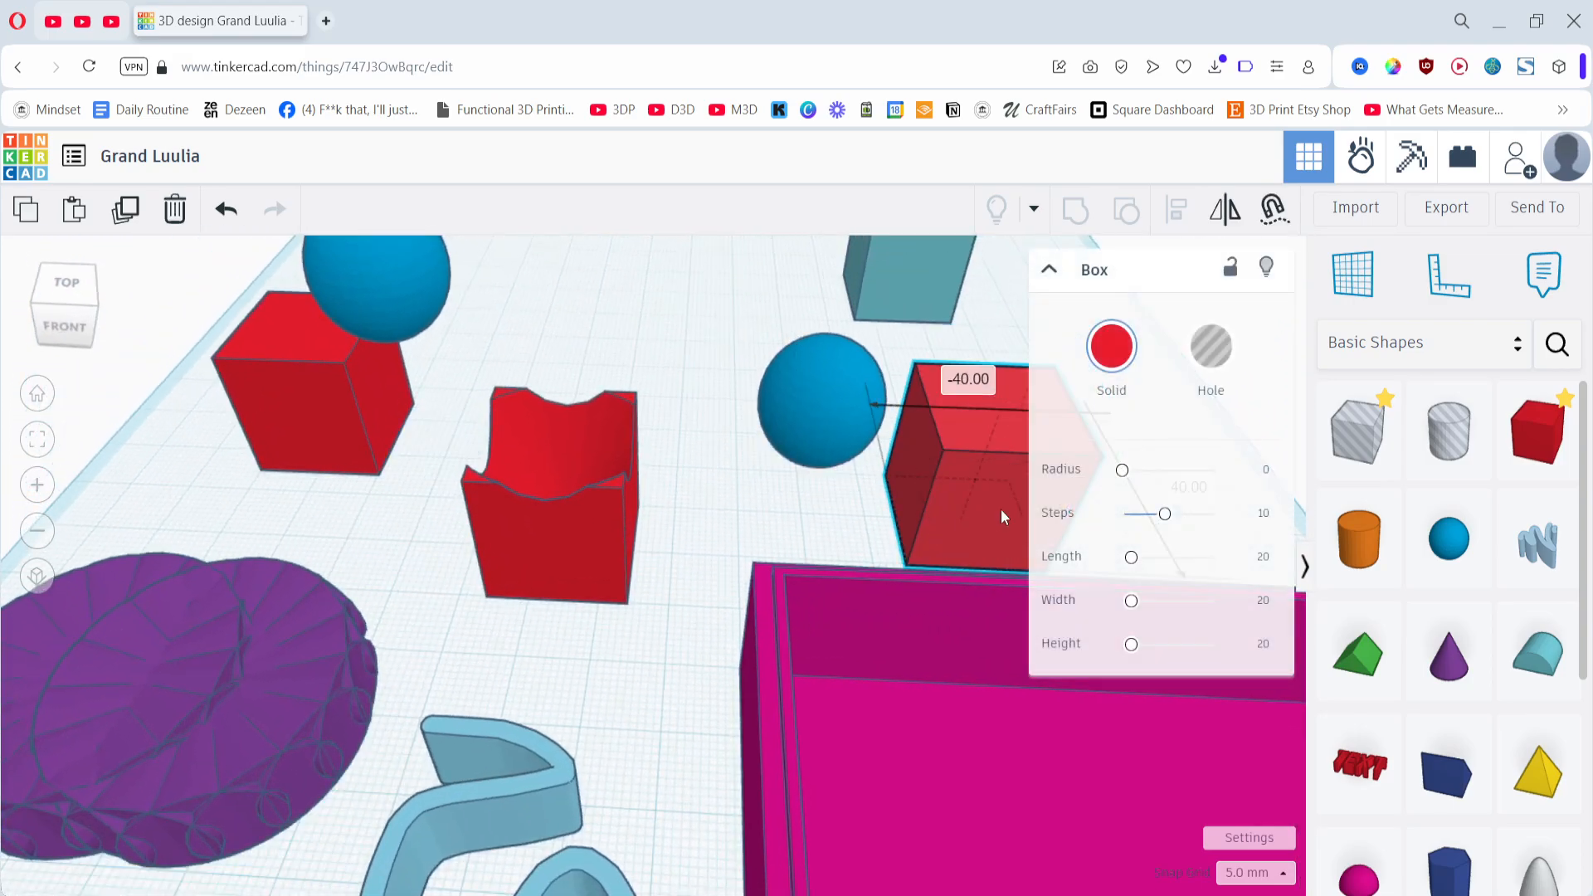
{"action": "left_click", "coordinate": [644, 665]}
{"action": "scroll", "coordinate": [630, 649], "scroll_direction": "down", "scroll_amount": 2}
{"action": "scroll", "coordinate": [629, 652], "scroll_direction": "down", "scroll_amount": 2}
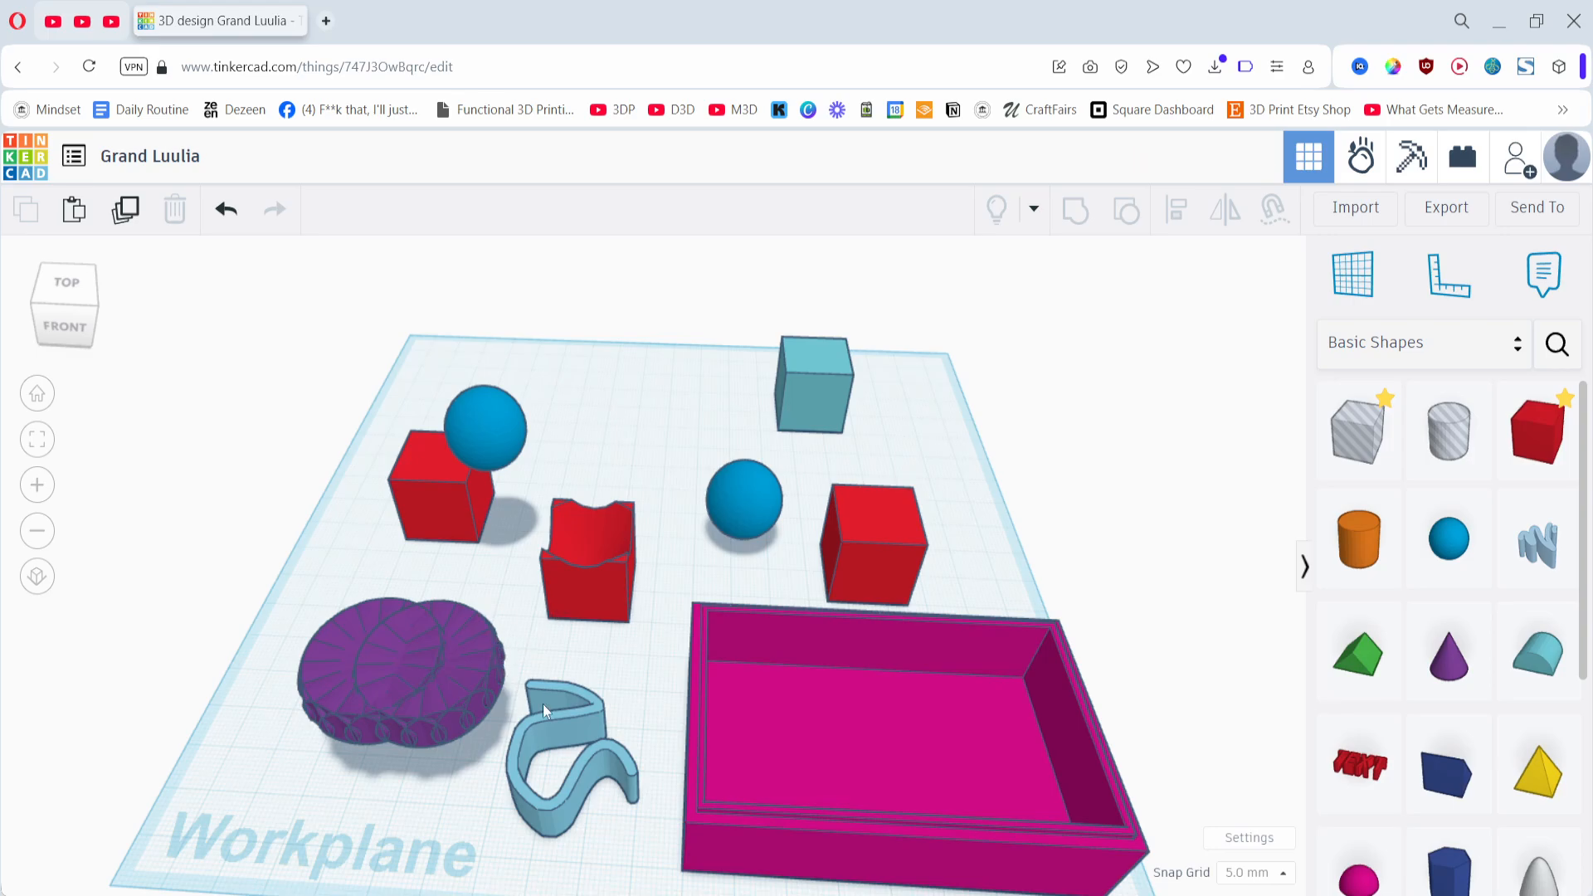
- Drop the floating round purple shape onto the workplane
{"action": "left_click", "coordinate": [454, 685]}
{"action": "key", "text": "d"}
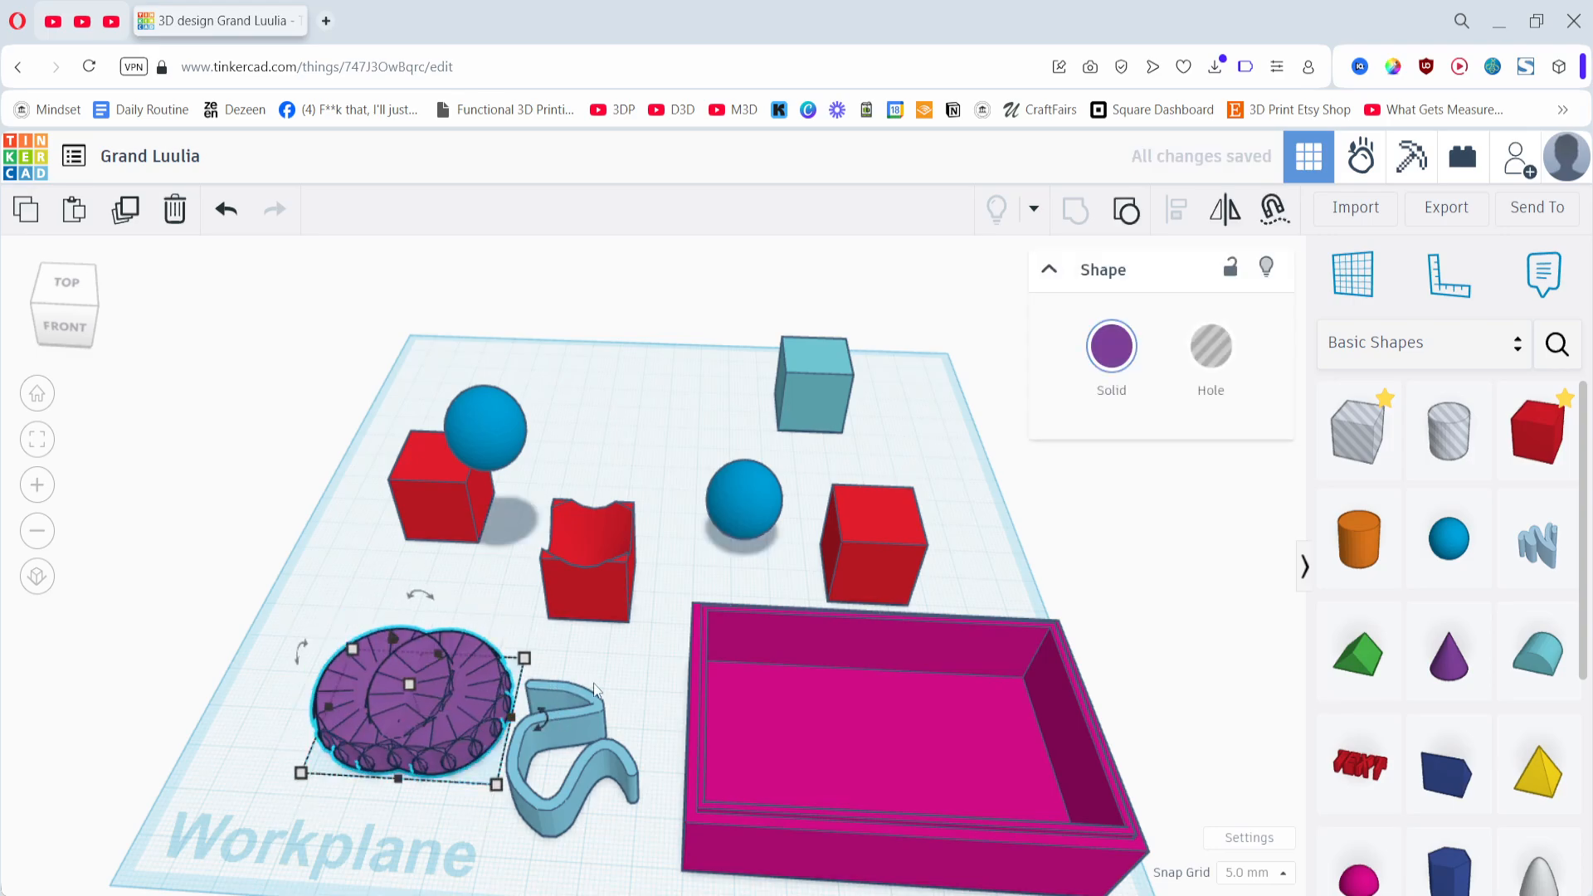
{"action": "left_click", "coordinate": [594, 683]}
{"action": "left_click", "coordinate": [595, 733]}
- Move the cut red box 6 mm to the right and switch to the Tinkercad keyboard shortcuts page
{"action": "left_click_drag", "start_coordinate": [606, 551], "coordinate": [620, 575]}
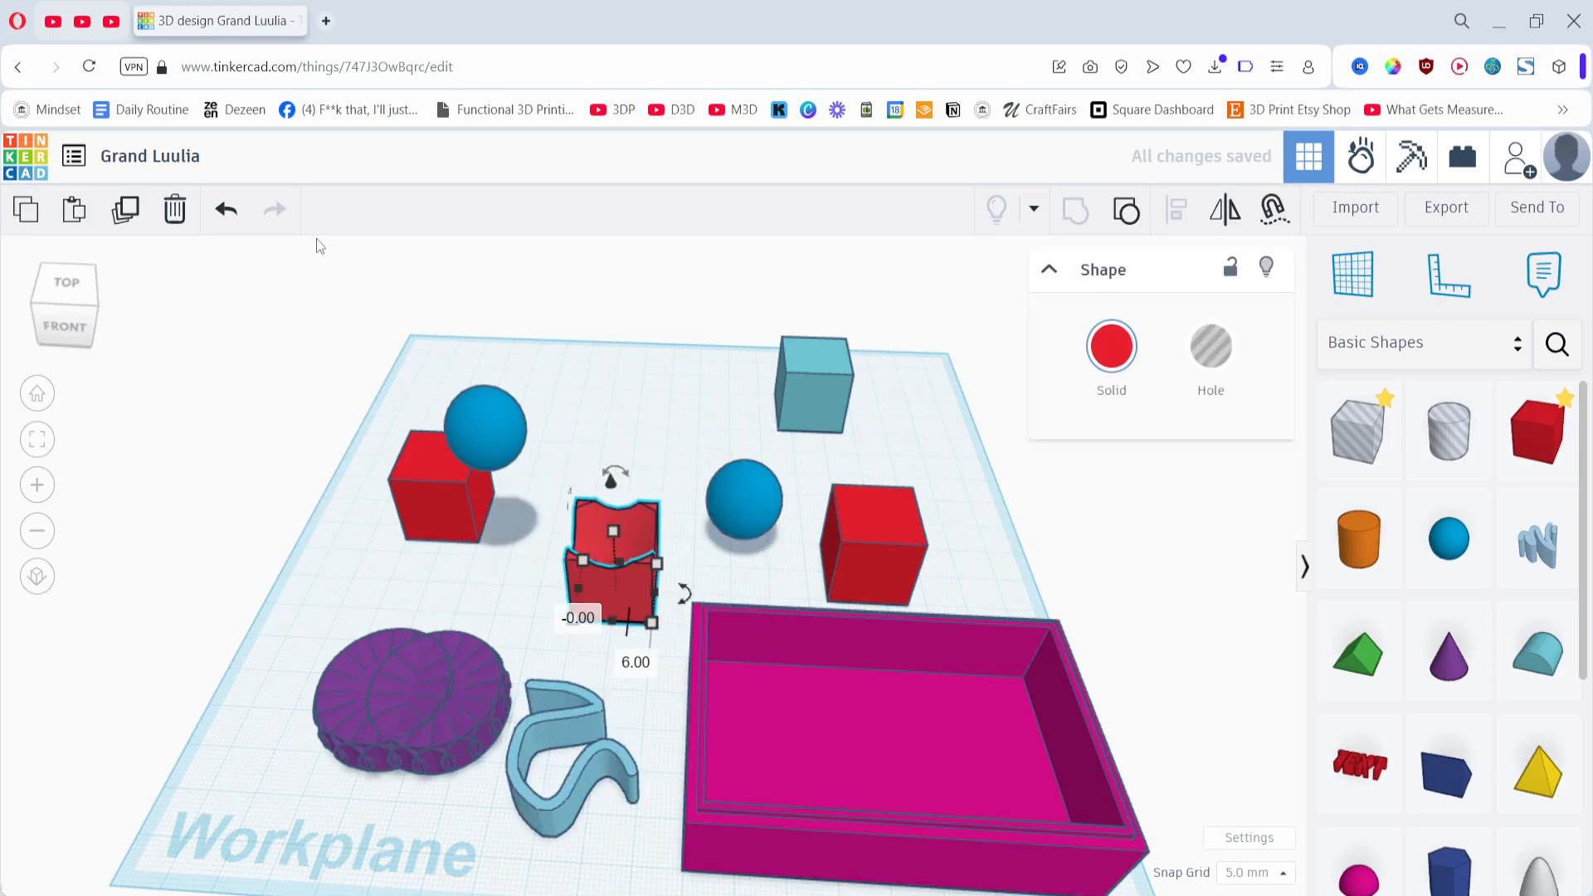
{"action": "key", "text": "alt+Tab"}
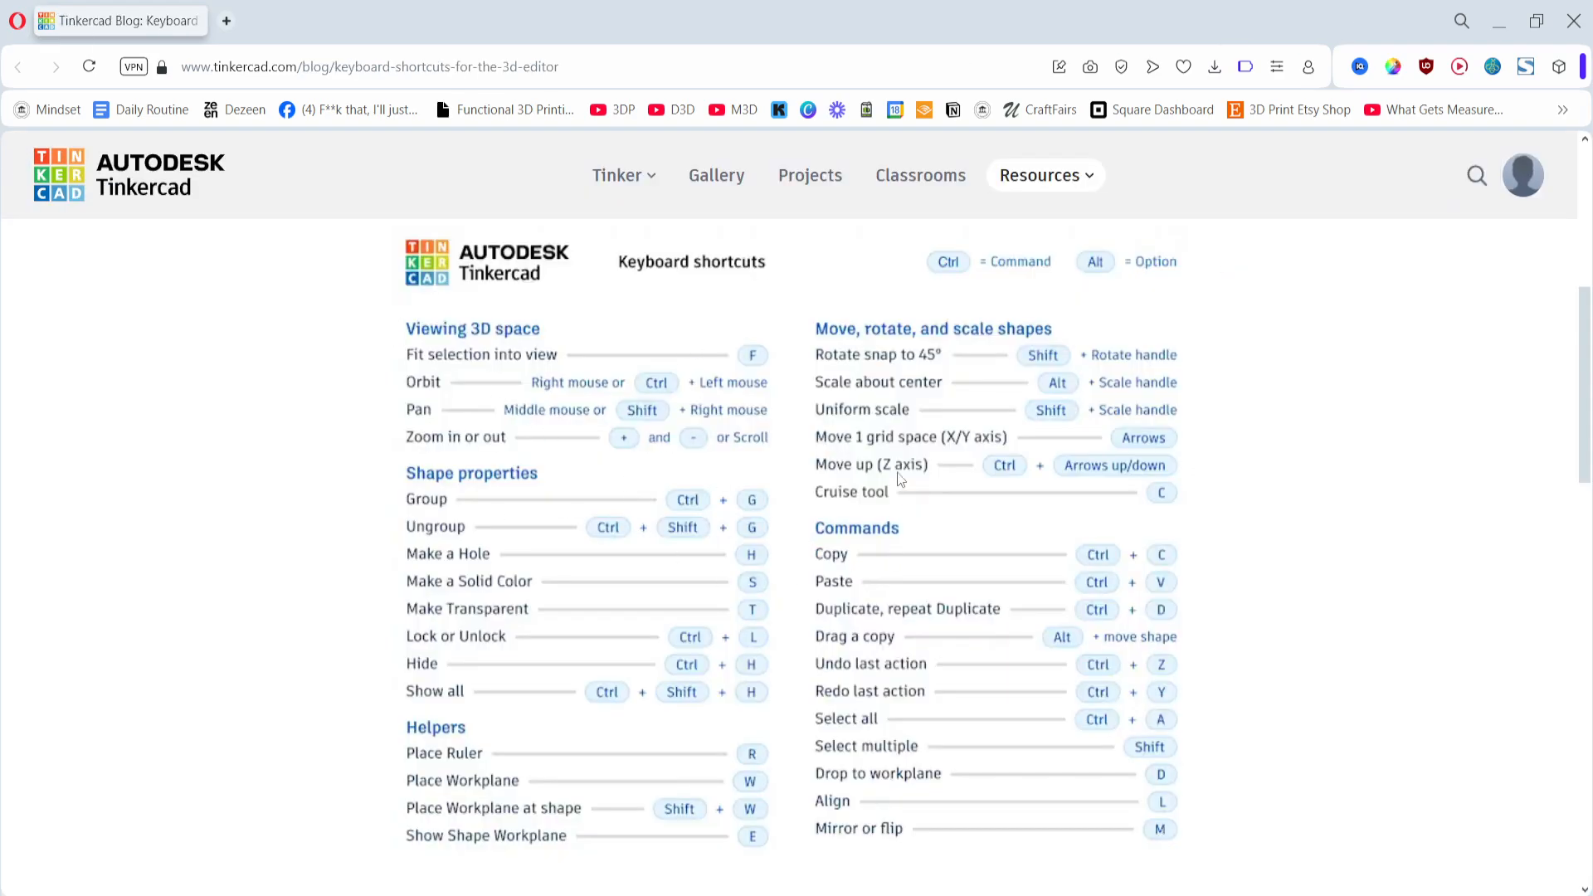